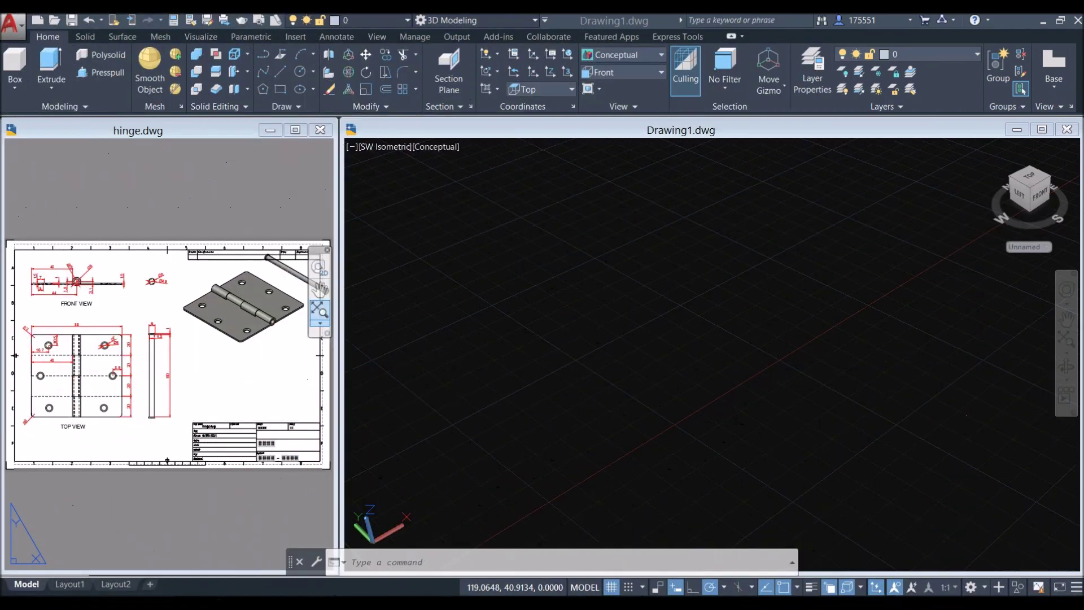
- Switch Drawing1 to the Front view in parallel projection
{"action": "left_click", "coordinate": [394, 147]}
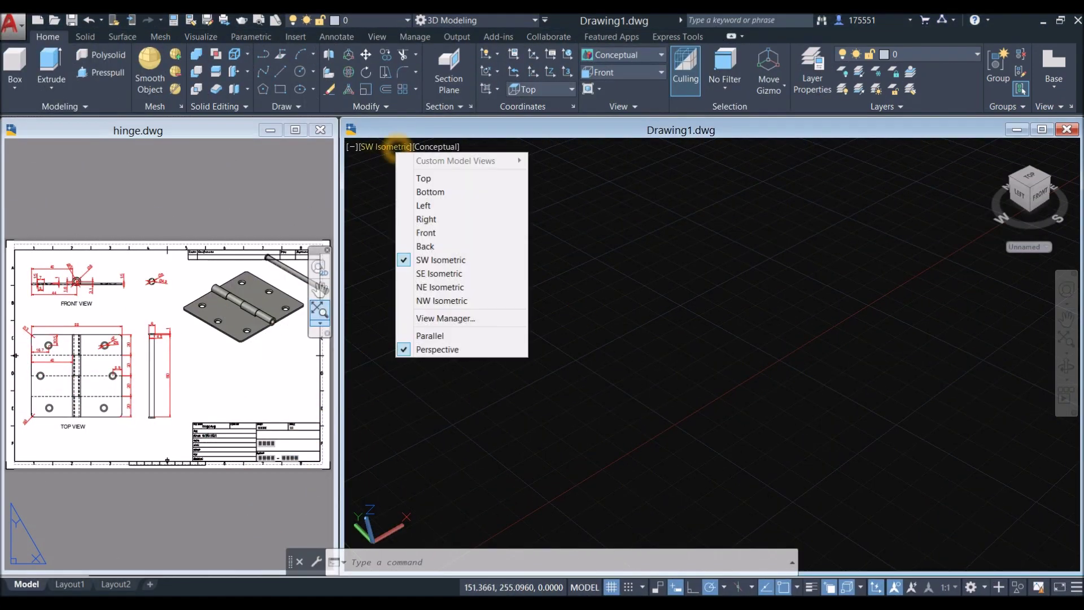
{"action": "left_click", "coordinate": [433, 233]}
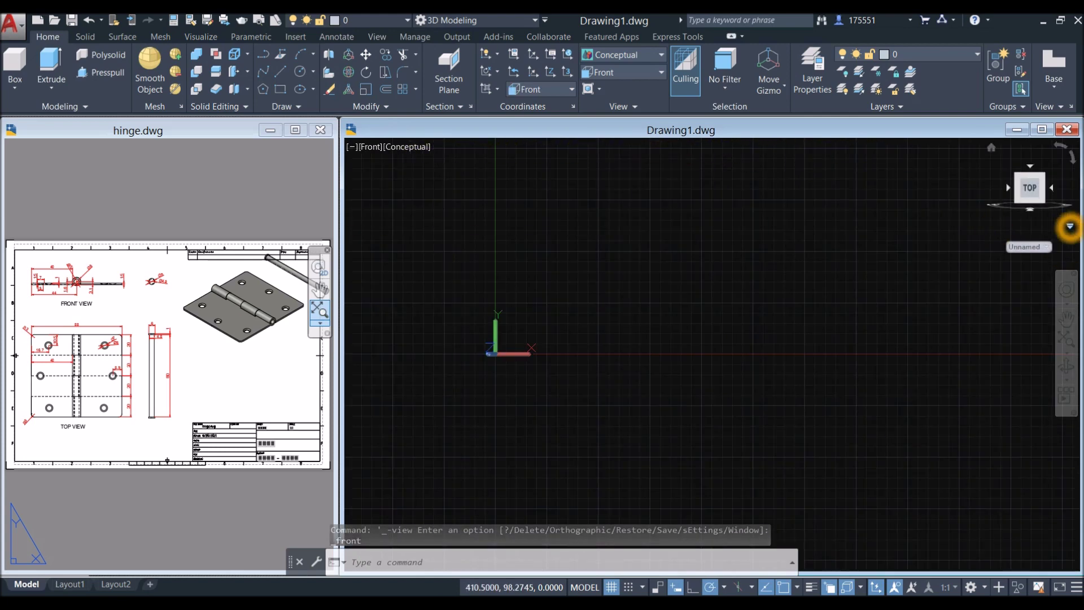
{"action": "left_click", "coordinate": [1070, 226]}
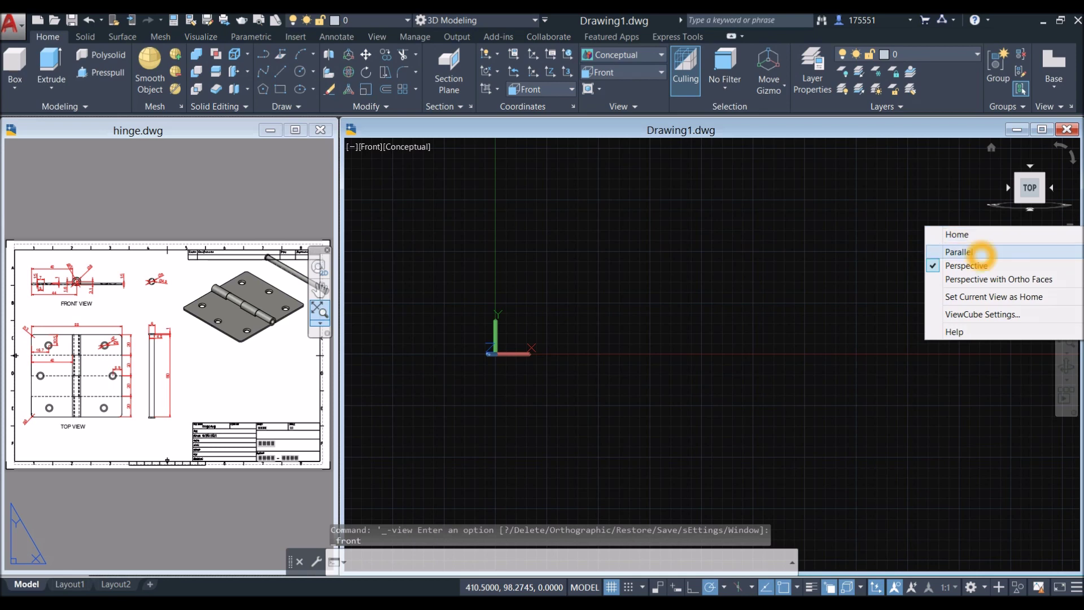
{"action": "left_click", "coordinate": [982, 253]}
- Zoom the hinge.dwg reference onto its front-view dimensions, then return to Drawing1
{"action": "left_click", "coordinate": [145, 412]}
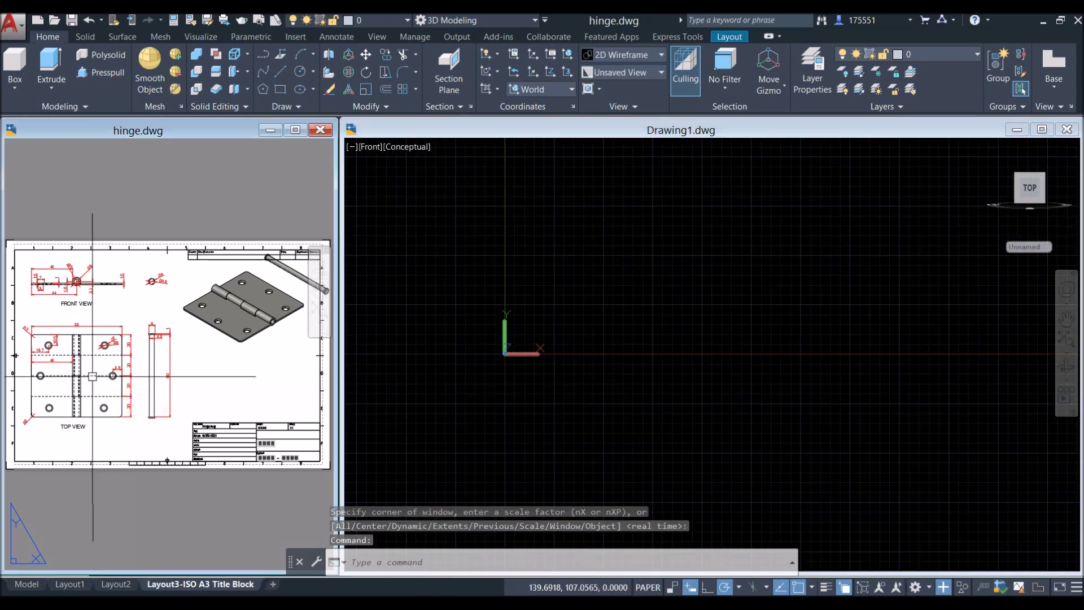
{"action": "scroll", "coordinate": [37, 306], "scroll_direction": "up", "scroll_amount": 4}
{"action": "scroll", "coordinate": [97, 314], "scroll_direction": "up", "scroll_amount": 5}
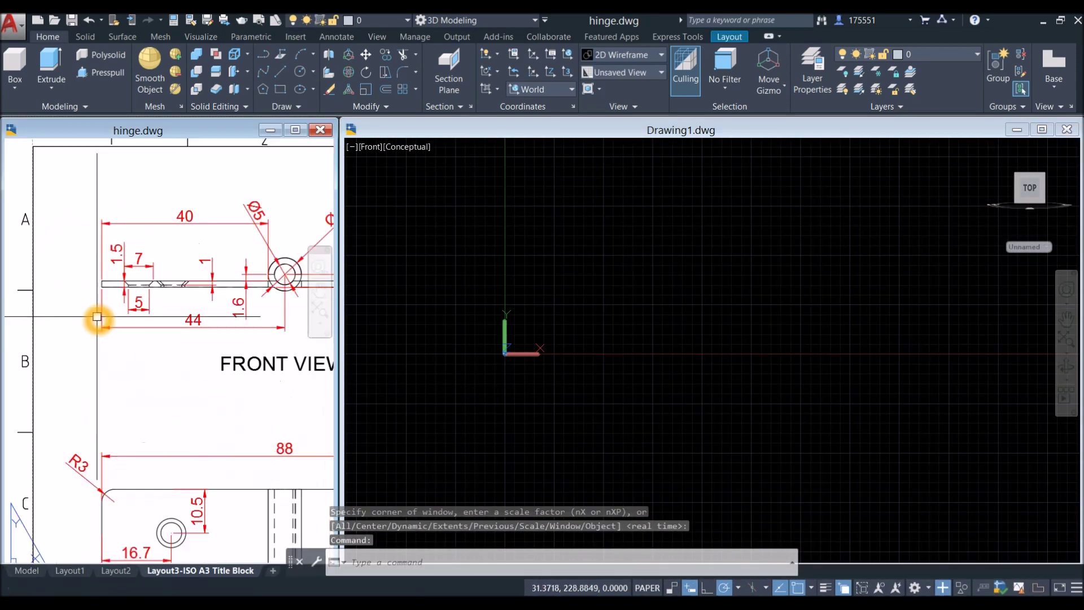
{"action": "scroll", "coordinate": [107, 276], "scroll_direction": "up", "scroll_amount": 2}
{"action": "scroll", "coordinate": [102, 266], "scroll_direction": "down", "scroll_amount": 5}
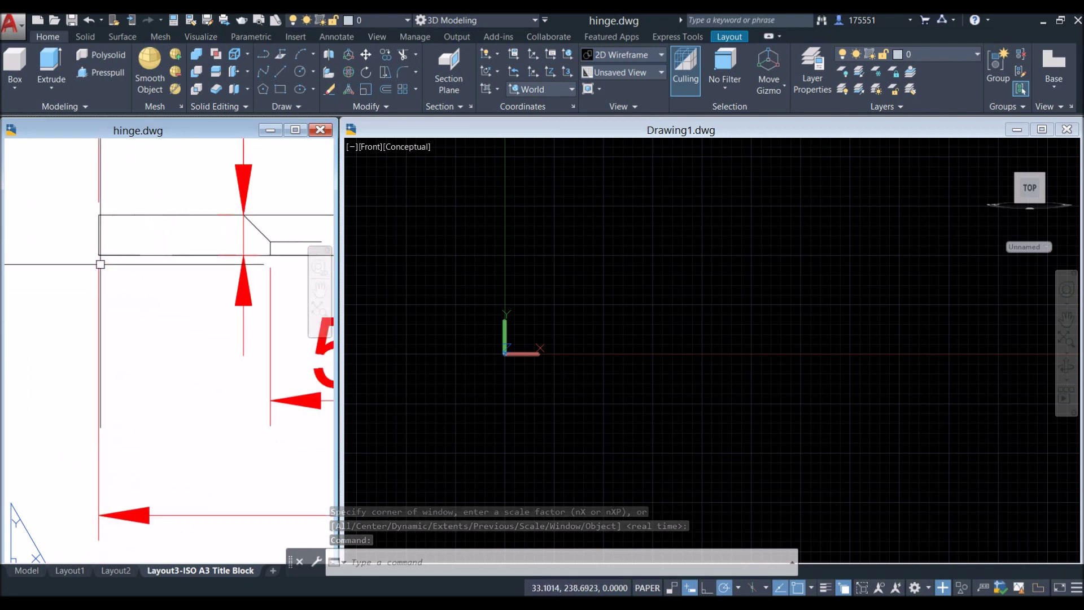
{"action": "scroll", "coordinate": [257, 251], "scroll_direction": "up", "scroll_amount": 4}
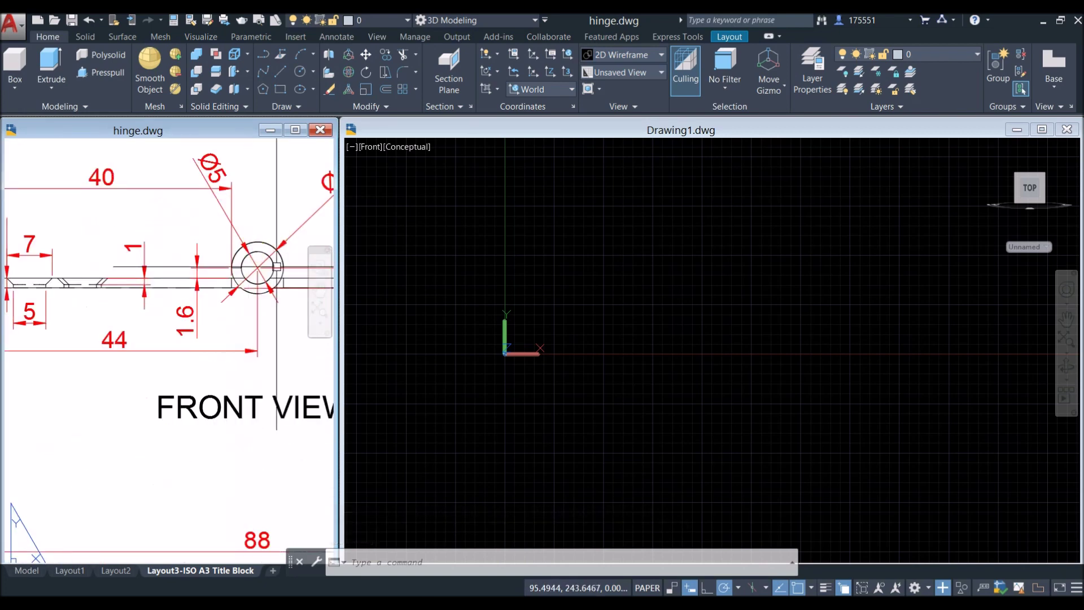
{"action": "scroll", "coordinate": [189, 314], "scroll_direction": "down", "scroll_amount": 2}
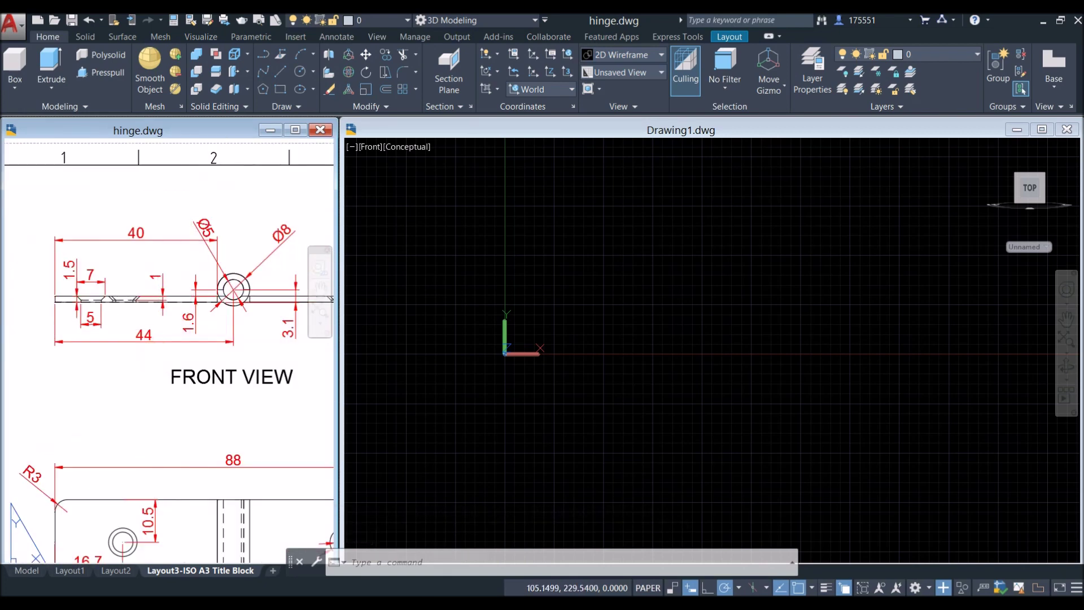
{"action": "left_click", "coordinate": [573, 295]}
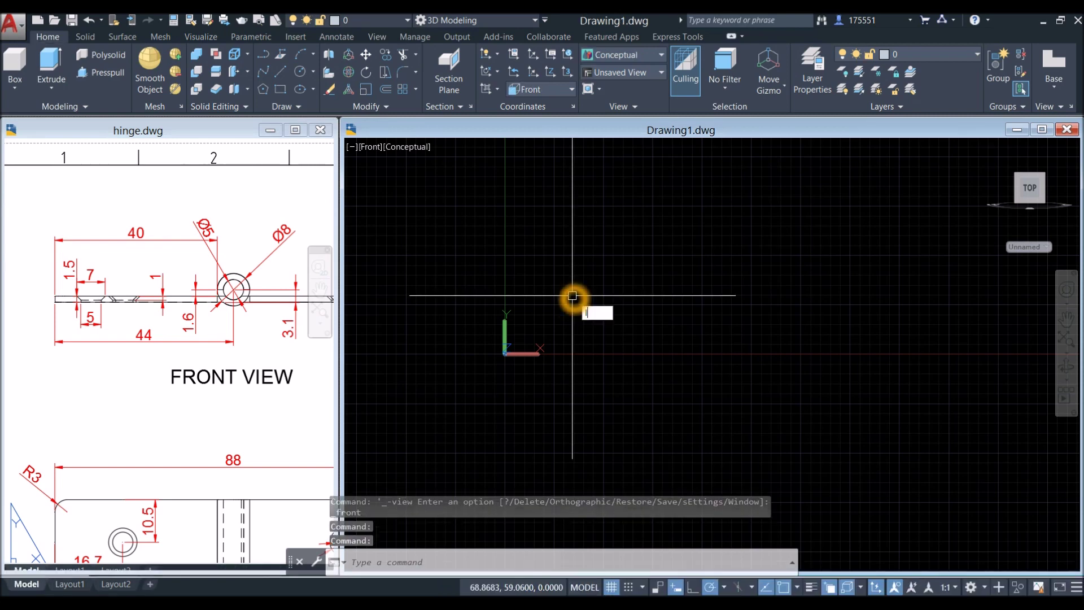
- Draw a closed 44 × 1.5 rectangular leaf outline with LINE
{"action": "type", "text": "L"}
{"action": "key", "text": "Return"}
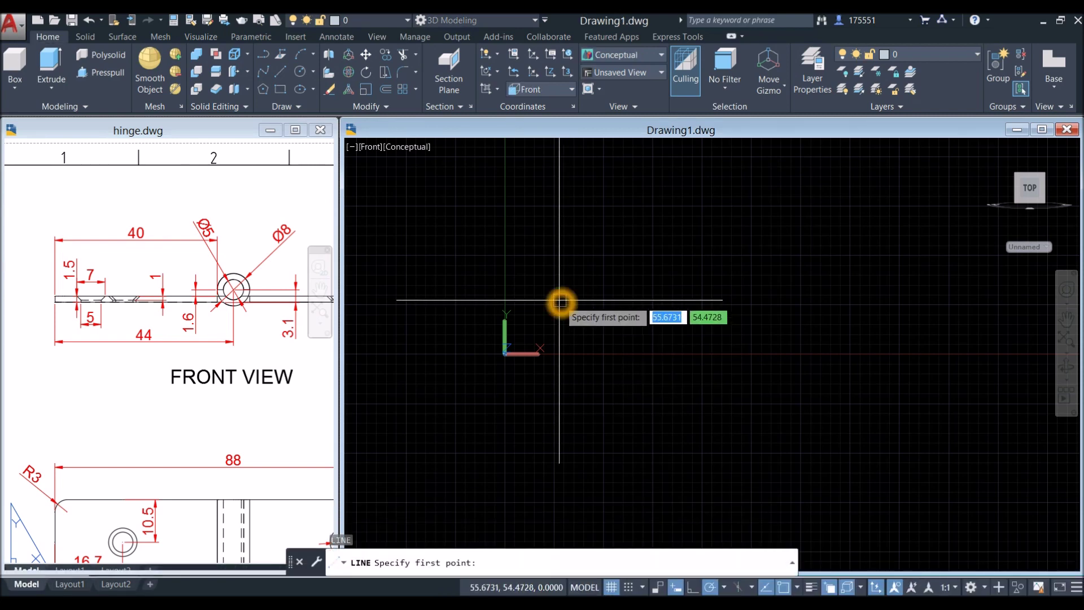
{"action": "left_click", "coordinate": [557, 301]}
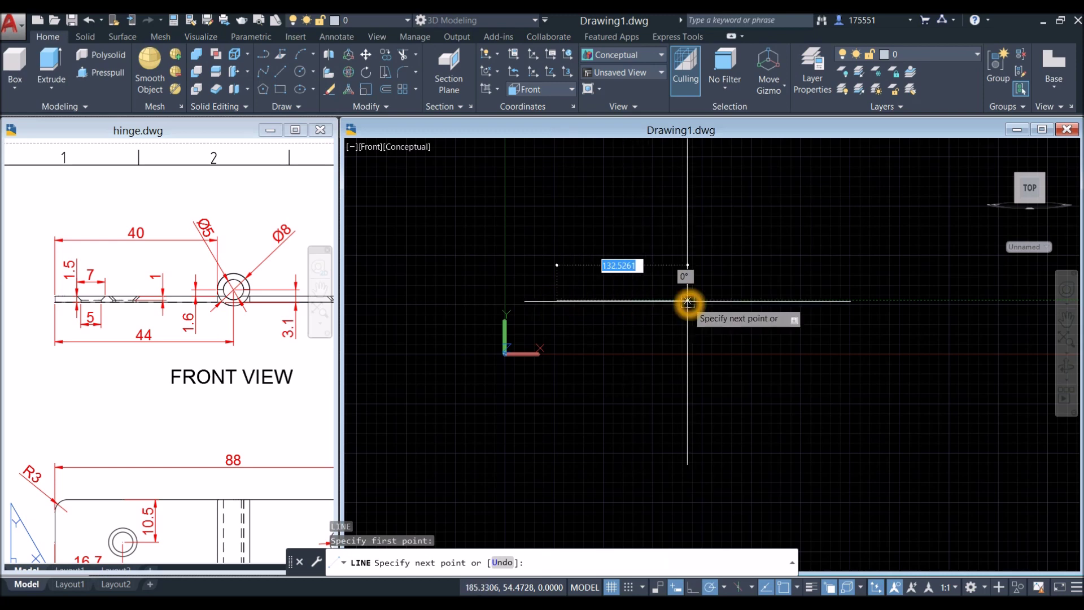
{"action": "type", "text": "44"}
{"action": "key", "text": "Return"}
{"action": "scroll", "coordinate": [595, 292], "scroll_direction": "up", "scroll_amount": 1}
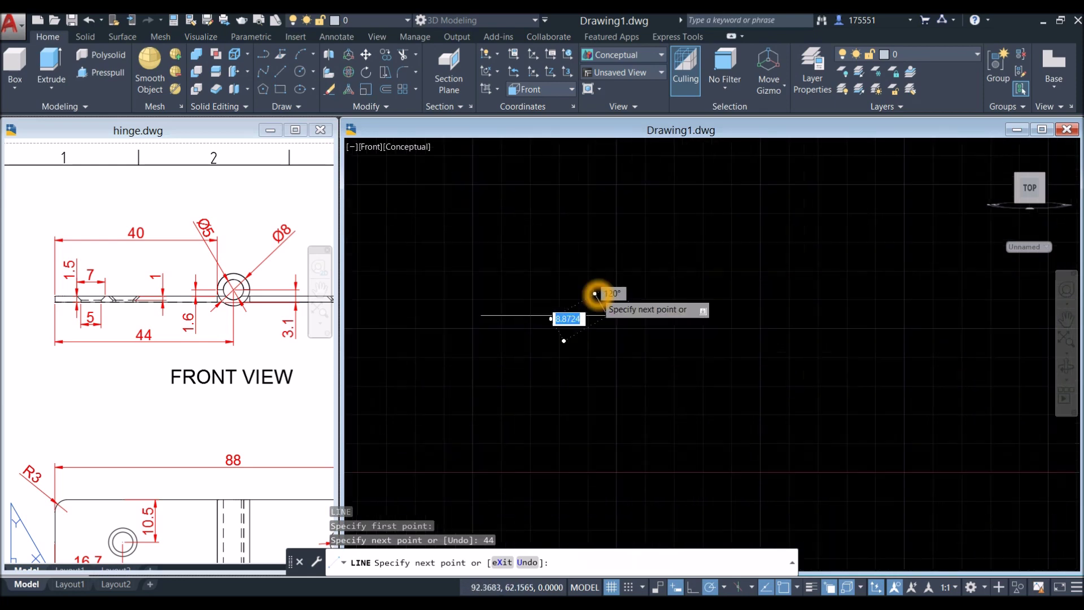
{"action": "mouse_move", "coordinate": [625, 290]}
{"action": "middle_mouse_down"}
{"action": "mouse_move", "coordinate": [653, 279]}
{"action": "mouse_move", "coordinate": [581, 271]}
{"action": "middle_mouse_up"}
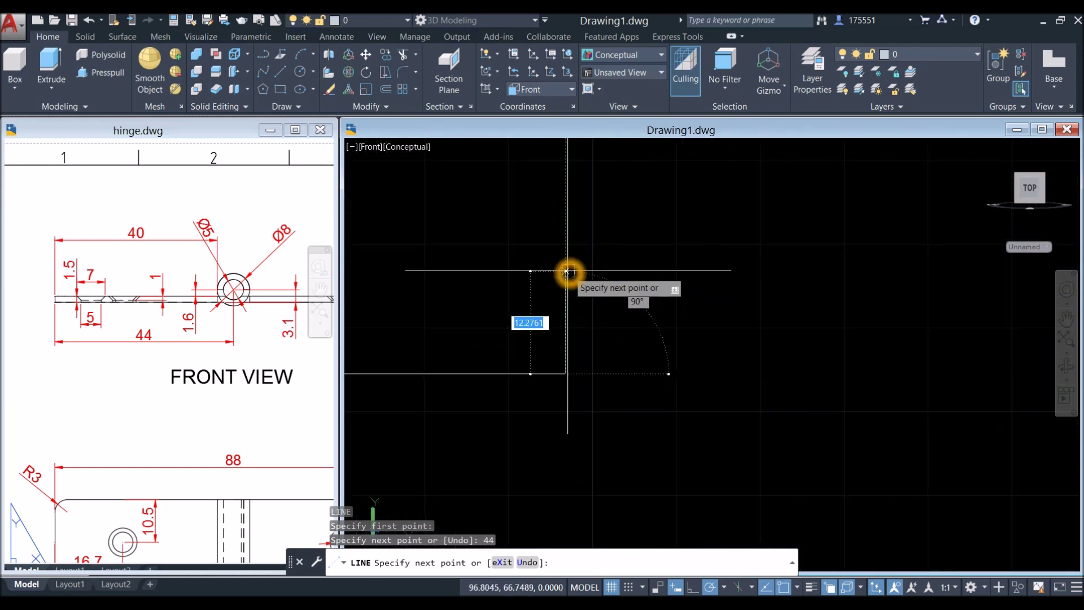
{"action": "key", "text": "Return"}
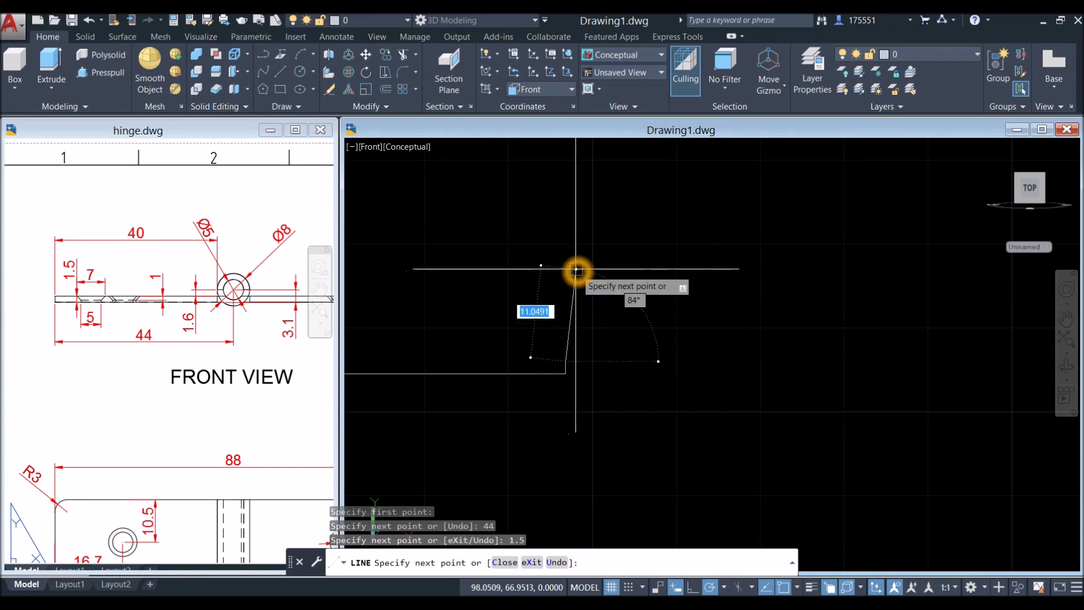
{"action": "scroll", "coordinate": [443, 308], "scroll_direction": "down", "scroll_amount": 2}
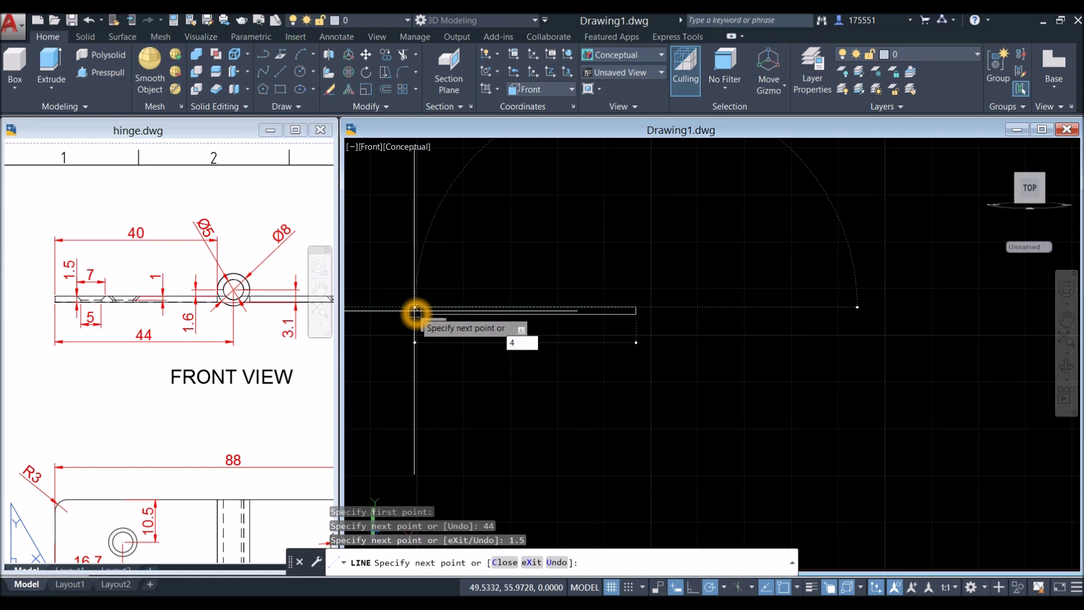
{"action": "type", "text": "44"}
{"action": "key", "text": "Return"}
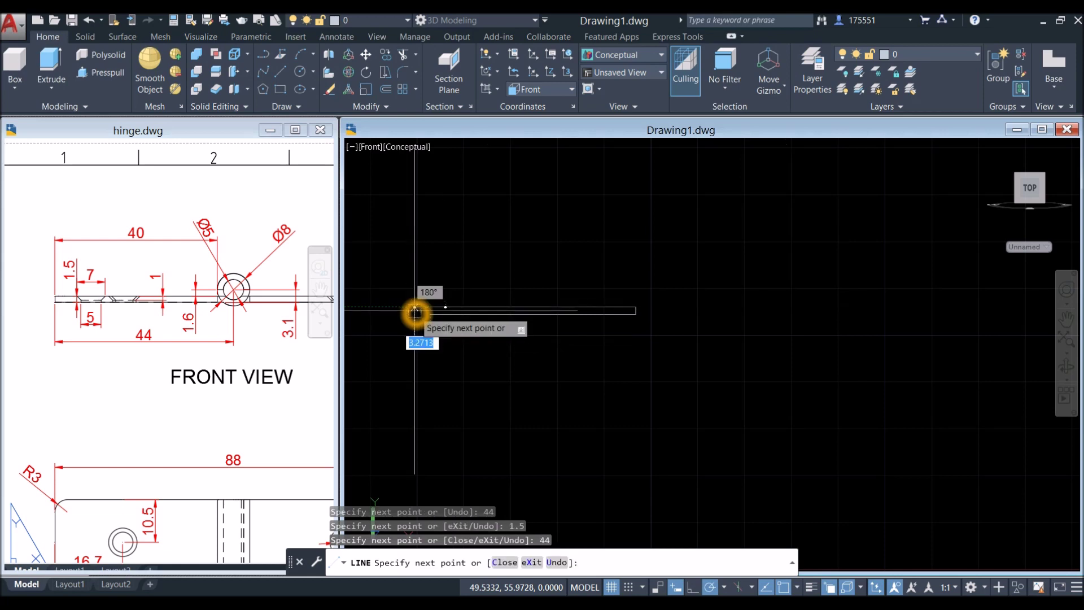
{"action": "key", "text": "Return"}
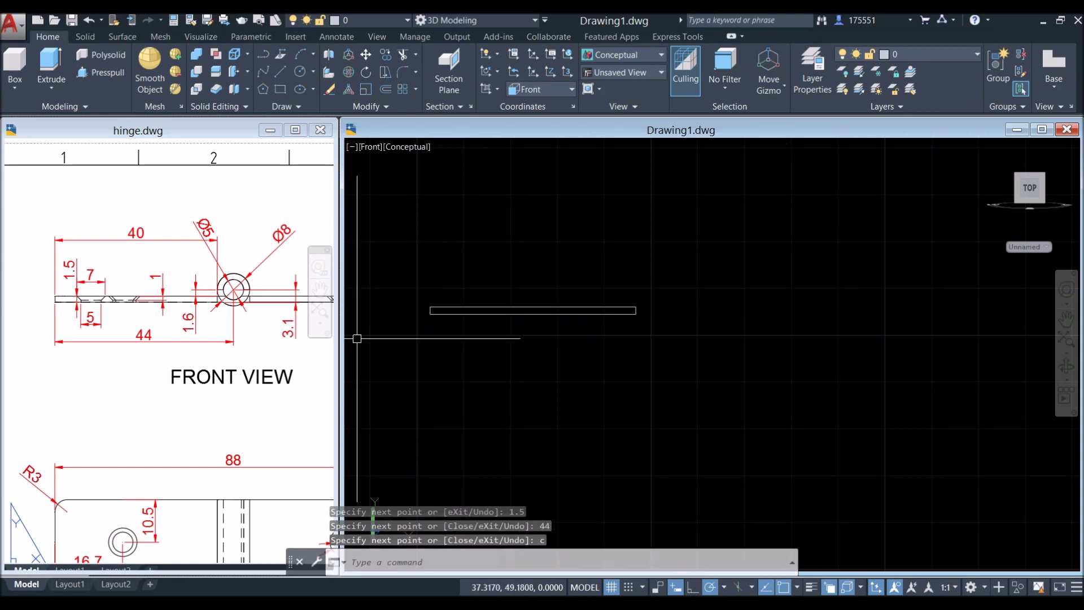
- Pan the hinge.dwg reference over to the Ø8 knuckle circle
{"action": "left_click", "coordinate": [220, 339]}
{"action": "middle_click_drag", "start_coordinate": [220, 338], "coordinate": [97, 358]}
{"action": "left_click", "coordinate": [285, 306]}
- Look over the knuckle dimensions in hinge.dwg, then return to Drawing1
{"action": "key", "text": "Escape"}
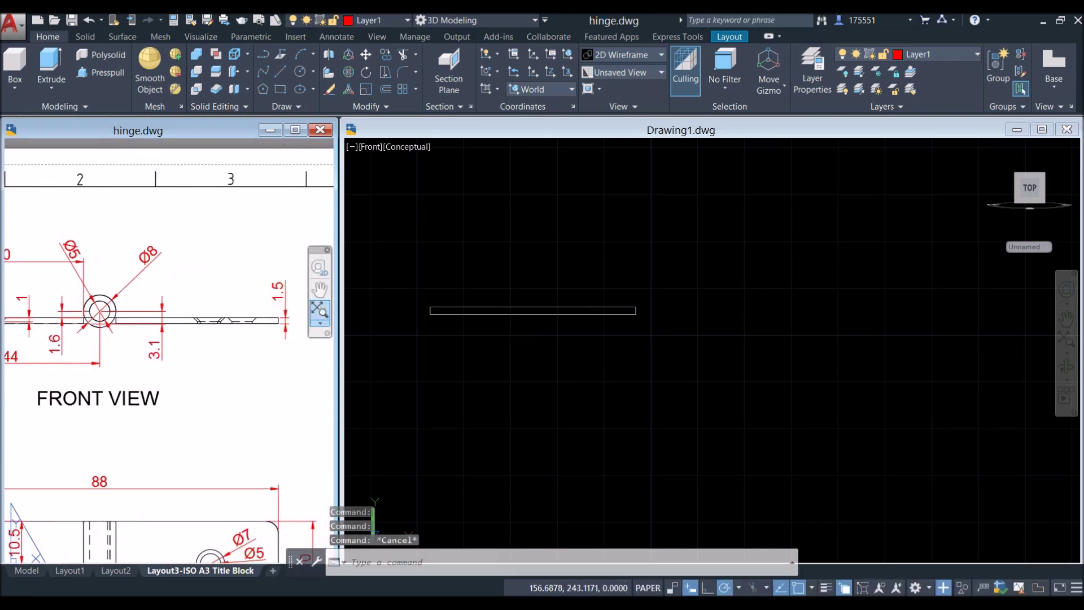
{"action": "left_click", "coordinate": [197, 383]}
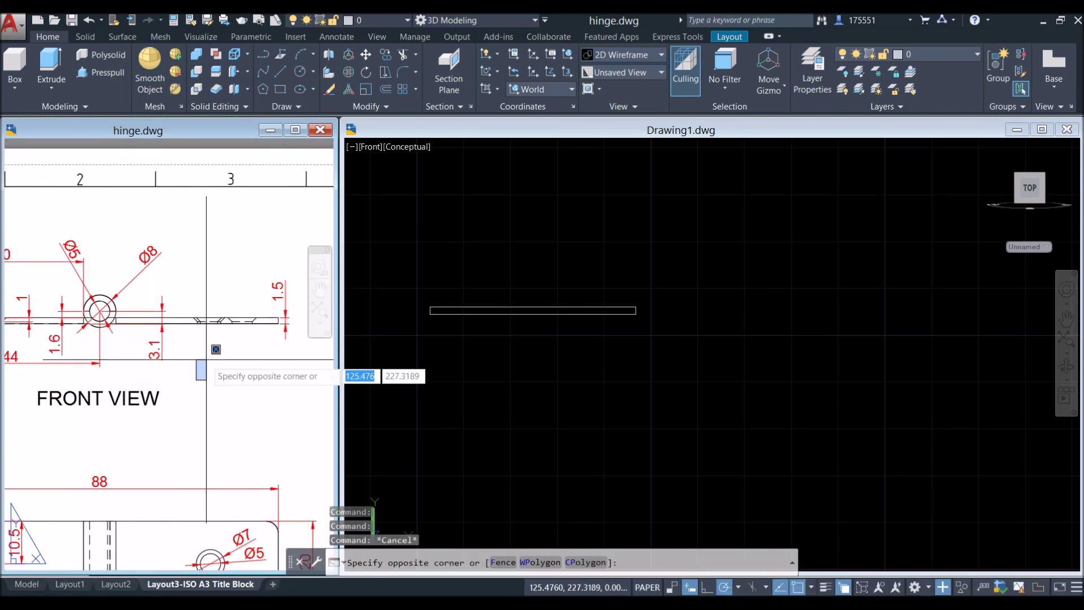
{"action": "left_click", "coordinate": [207, 362]}
{"action": "scroll", "coordinate": [87, 345], "scroll_direction": "up", "scroll_amount": 4}
{"action": "scroll", "coordinate": [142, 350], "scroll_direction": "down", "scroll_amount": 2}
{"action": "scroll", "coordinate": [140, 350], "scroll_direction": "up", "scroll_amount": 2}
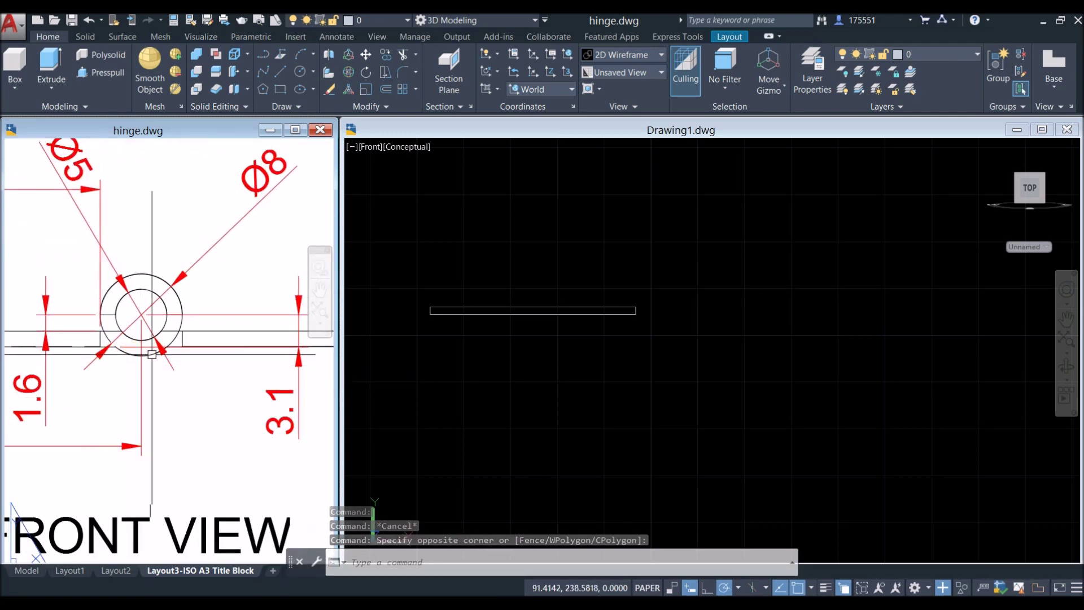
{"action": "scroll", "coordinate": [155, 356], "scroll_direction": "down", "scroll_amount": 2}
{"action": "left_click", "coordinate": [619, 375]}
{"action": "scroll", "coordinate": [618, 352], "scroll_direction": "up", "scroll_amount": 1}
- Draw a single 3.1-unit vertical line up from the leaf's right end
{"action": "type", "text": "l"}
{"action": "key", "text": "Return"}
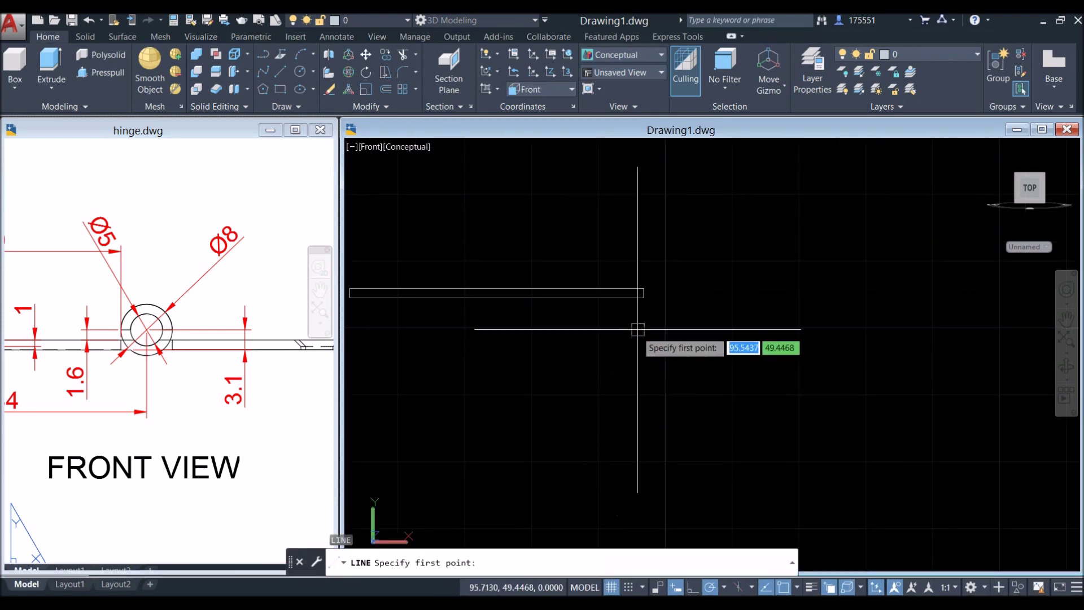
{"action": "left_click", "coordinate": [644, 297]}
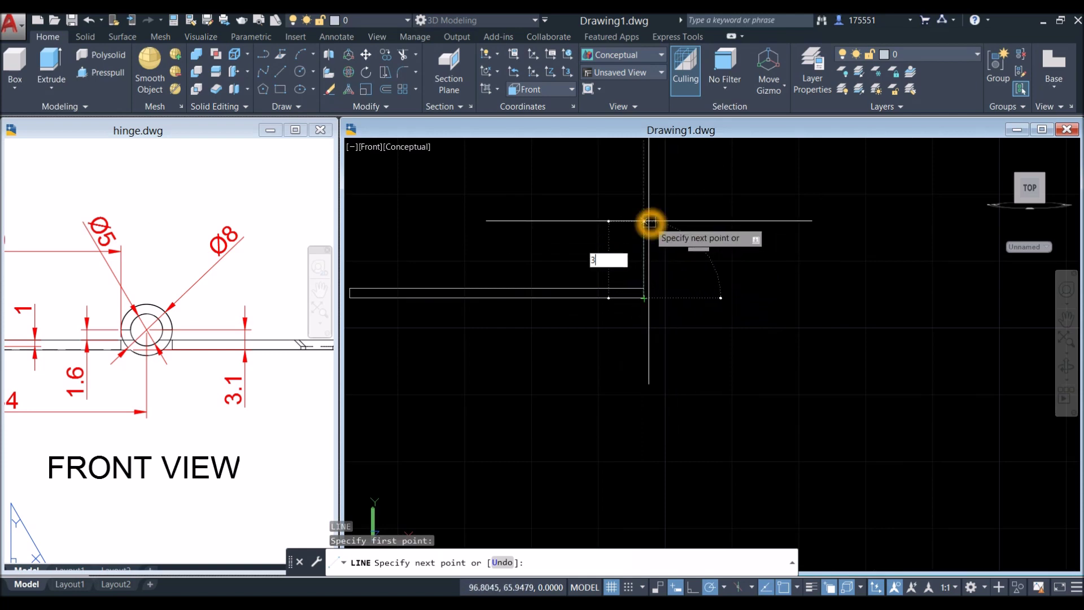
{"action": "key", "text": "Return"}
{"action": "right_click", "coordinate": [672, 223]}
{"action": "left_click", "coordinate": [694, 231]}
{"action": "left_click_drag", "start_coordinate": [575, 286], "coordinate": [511, 332]}
{"action": "key", "text": "Escape"}
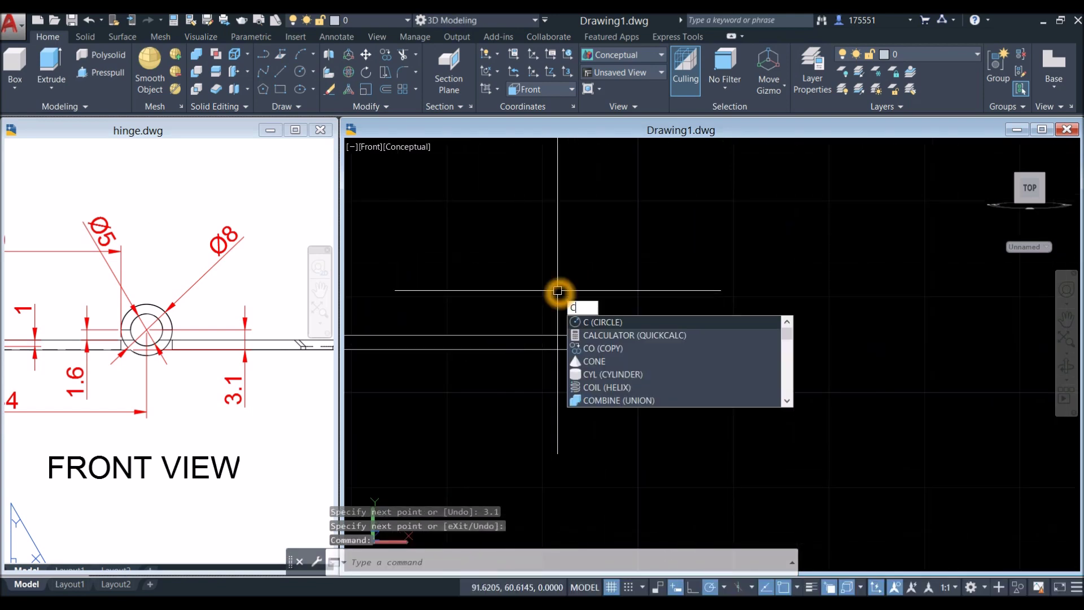
- Draw an 8-diameter knuckle circle centred on the vertical line's top end
{"action": "type", "text": "c"}
{"action": "key", "text": "Return"}
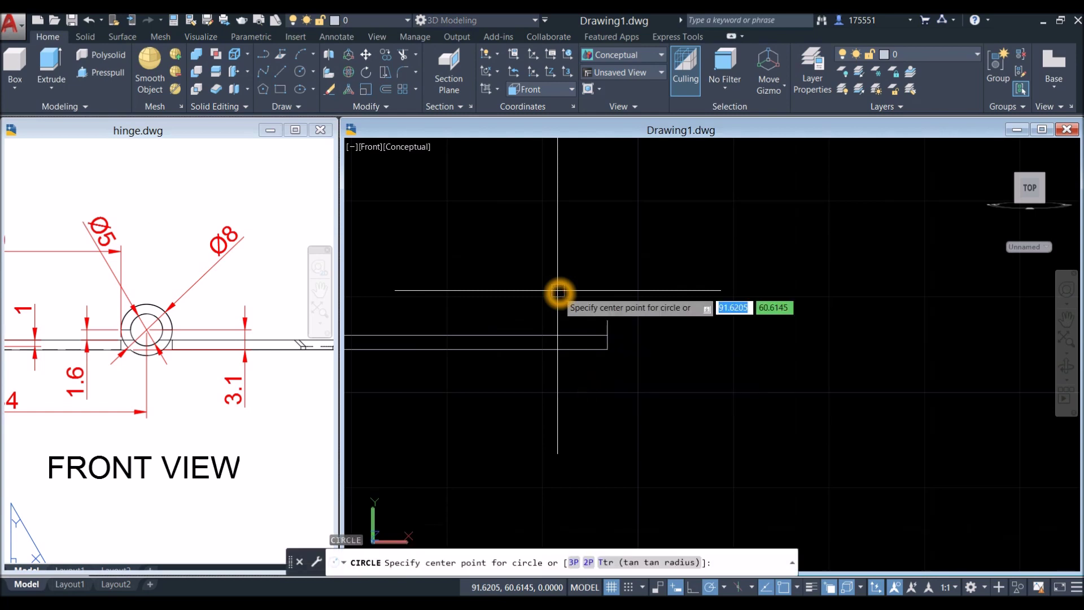
{"action": "left_click", "coordinate": [608, 320]}
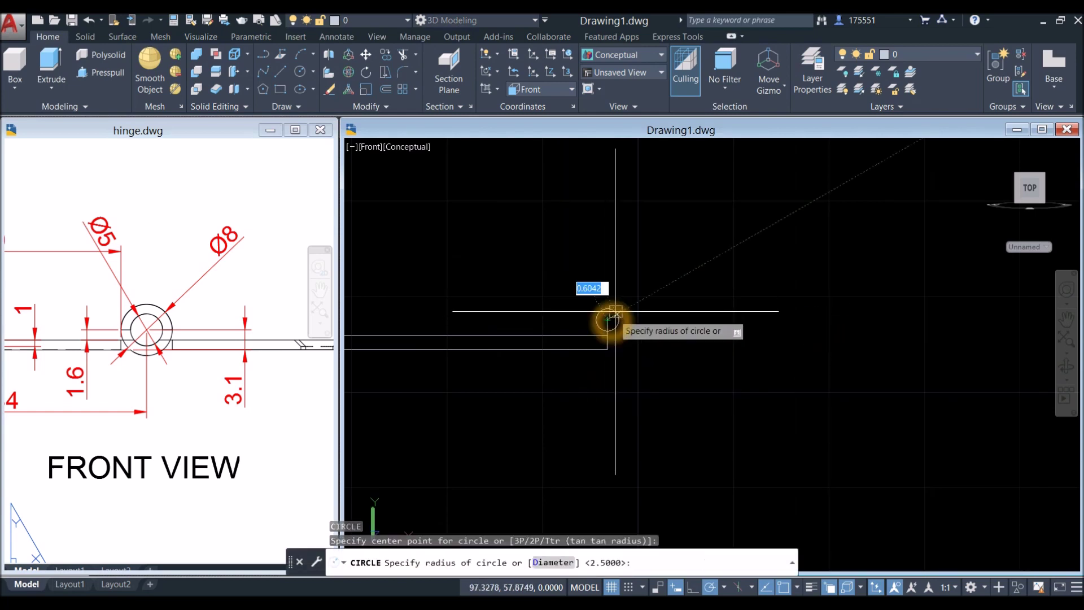
{"action": "scroll", "coordinate": [618, 310], "scroll_direction": "up", "scroll_amount": 4}
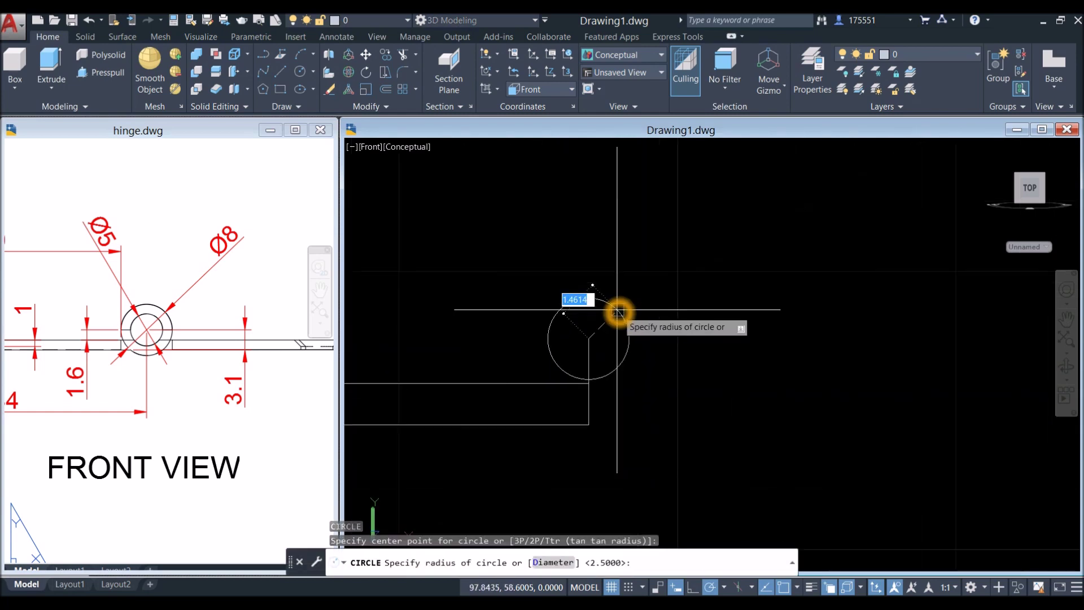
{"action": "key", "text": "Return"}
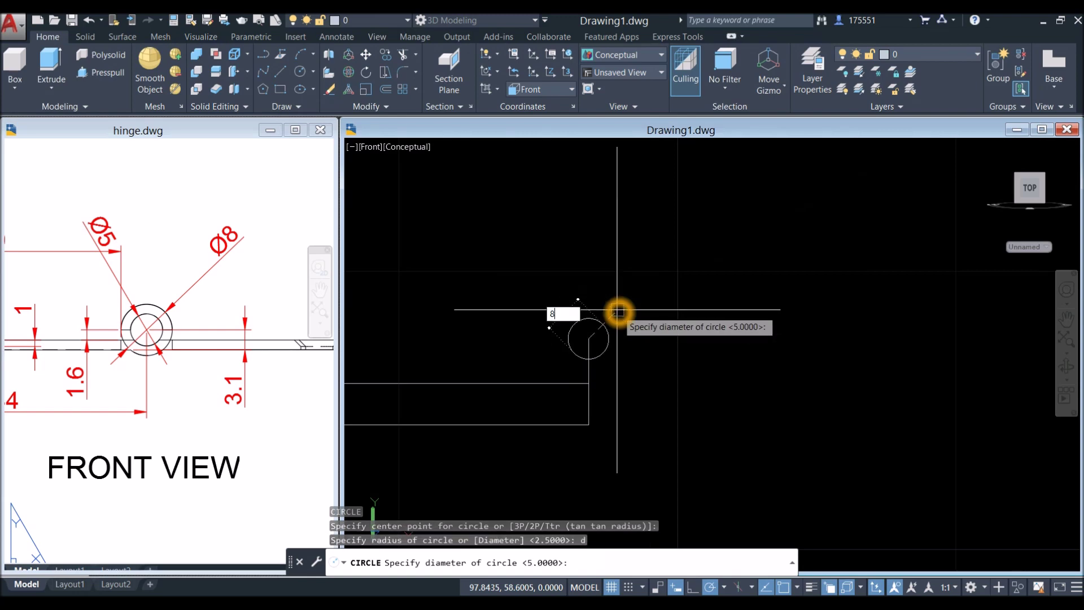
{"action": "key", "text": "Return"}
- Add a concentric 5-diameter circle at the same centre point
{"action": "right_click", "coordinate": [617, 300]}
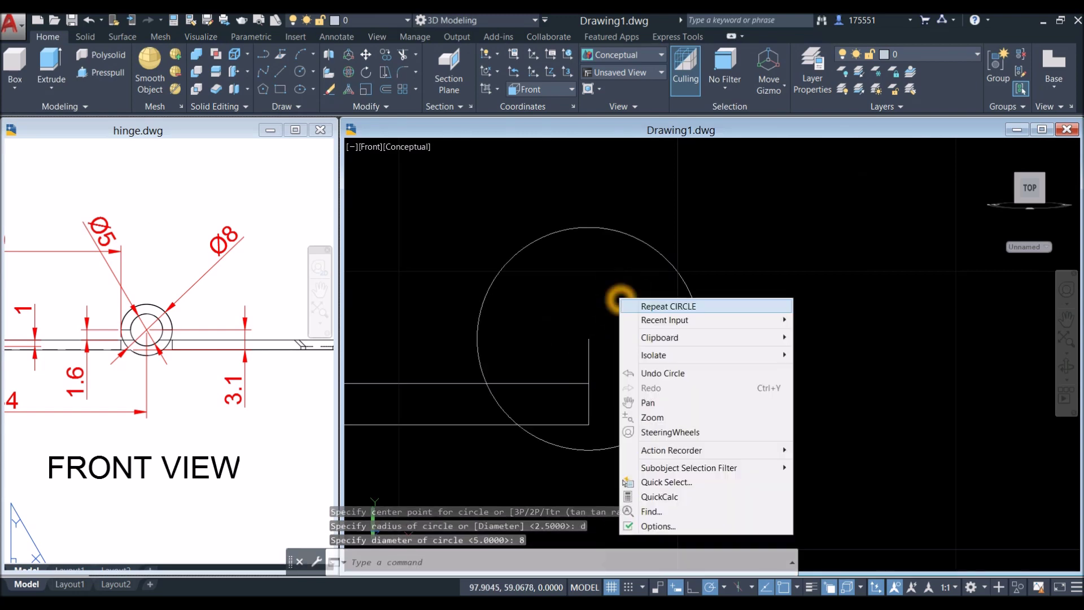
{"action": "left_click", "coordinate": [624, 305]}
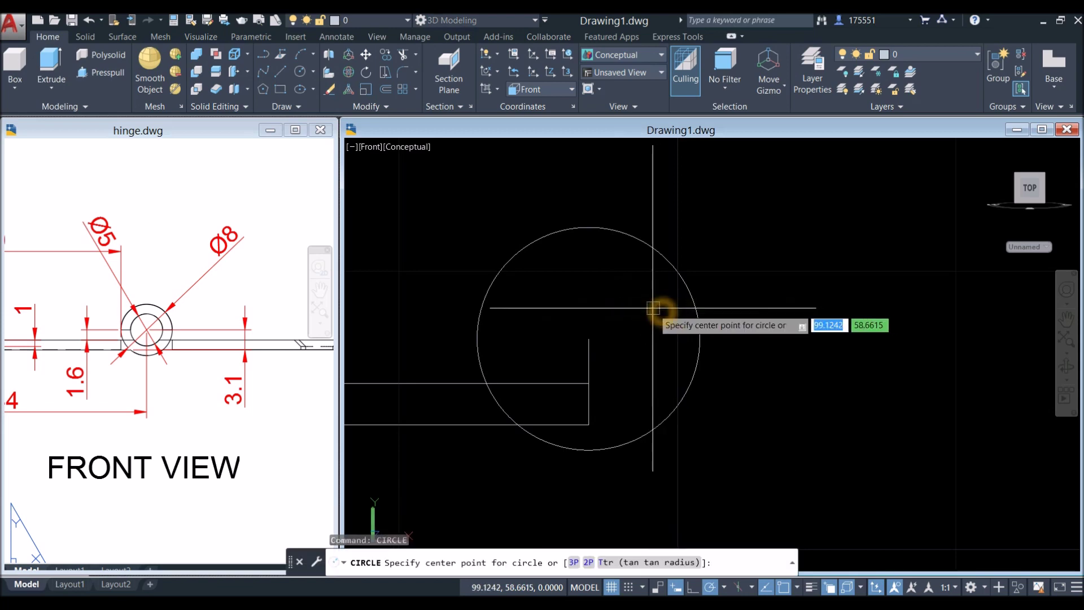
{"action": "left_click", "coordinate": [589, 339]}
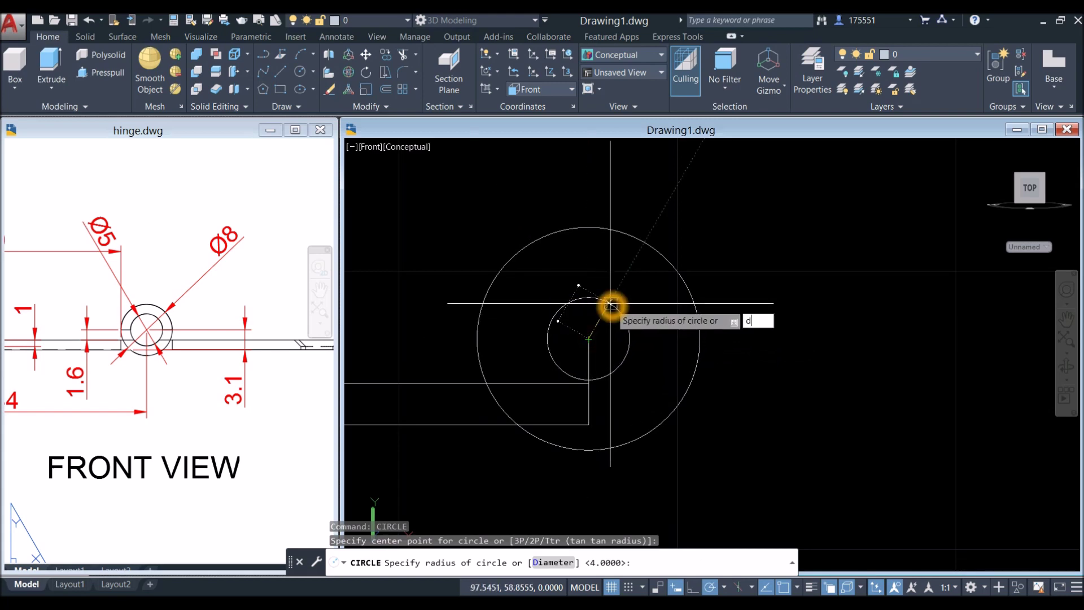
{"action": "type", "text": "d"}
{"action": "key", "text": "Return"}
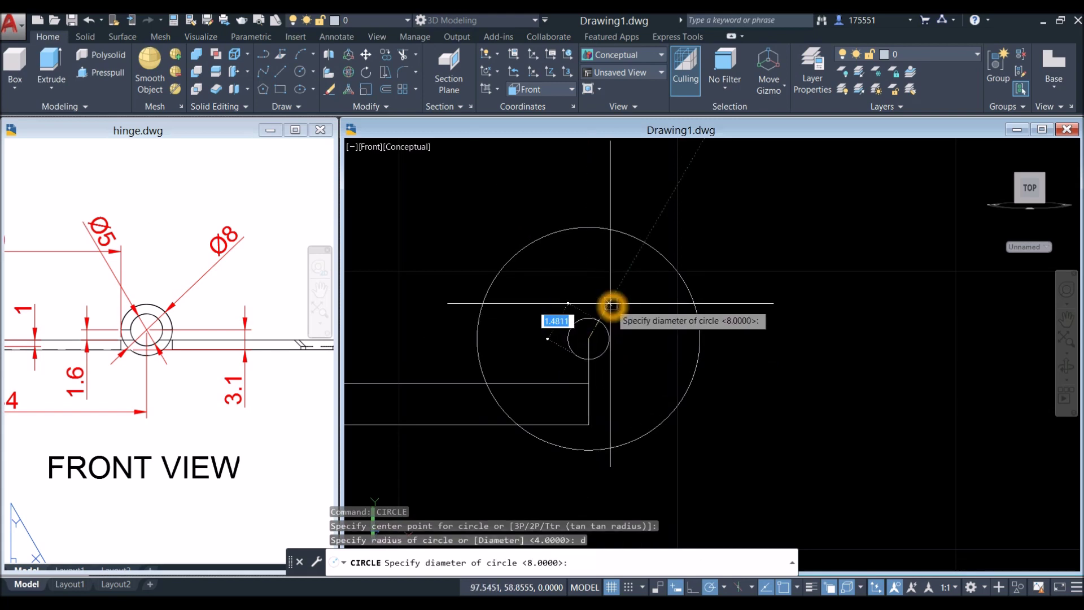
{"action": "key", "text": "Return"}
{"action": "scroll", "coordinate": [611, 304], "scroll_direction": "down", "scroll_amount": 5}
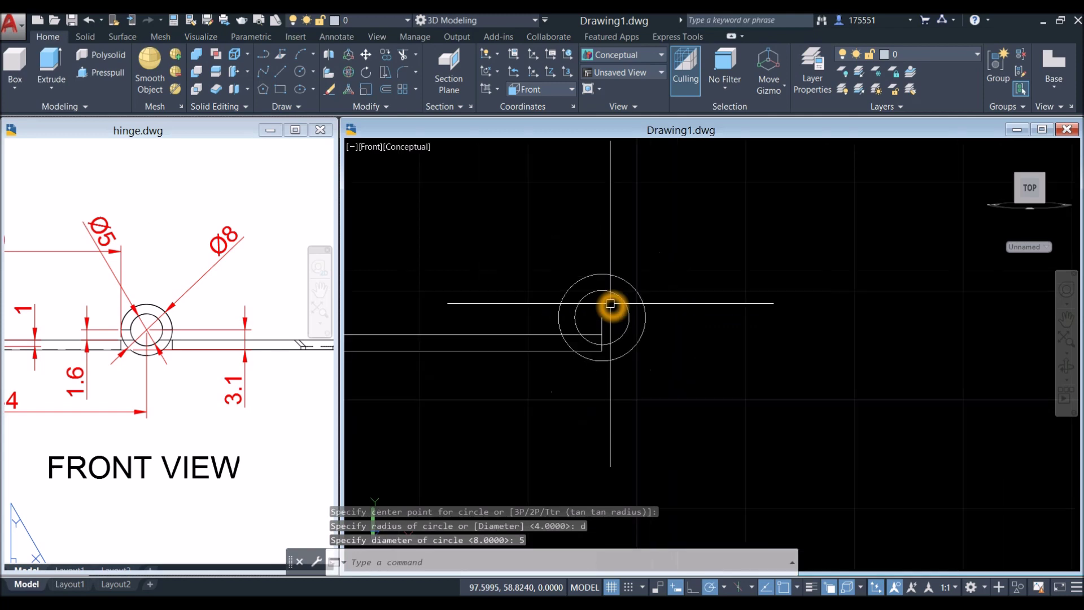
{"action": "left_click", "coordinate": [115, 342]}
{"action": "scroll", "coordinate": [114, 342], "scroll_direction": "up", "scroll_amount": 6}
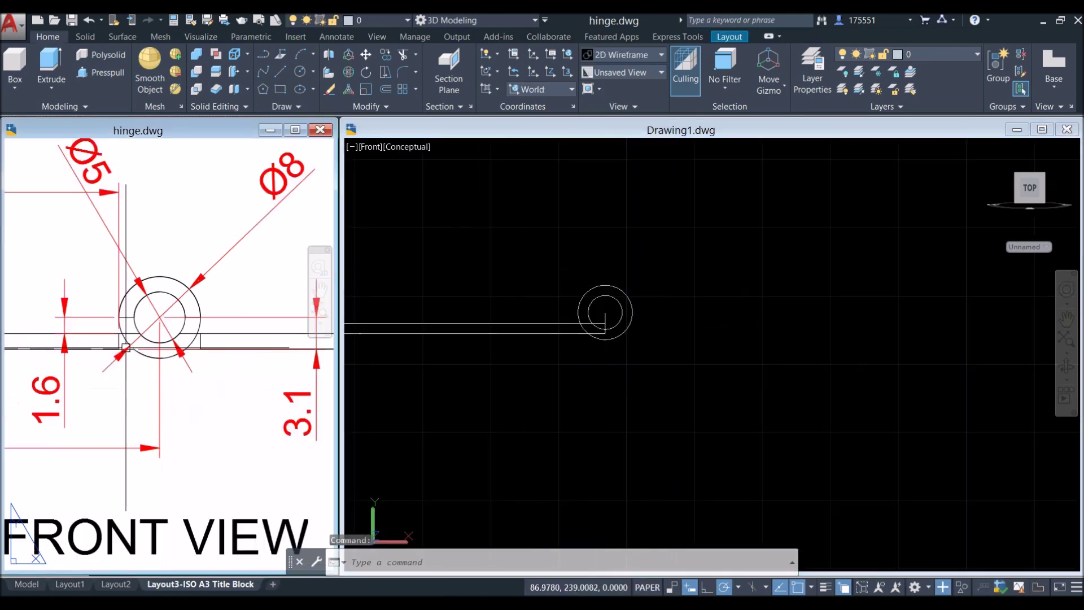
{"action": "scroll", "coordinate": [178, 298], "scroll_direction": "up", "scroll_amount": 3}
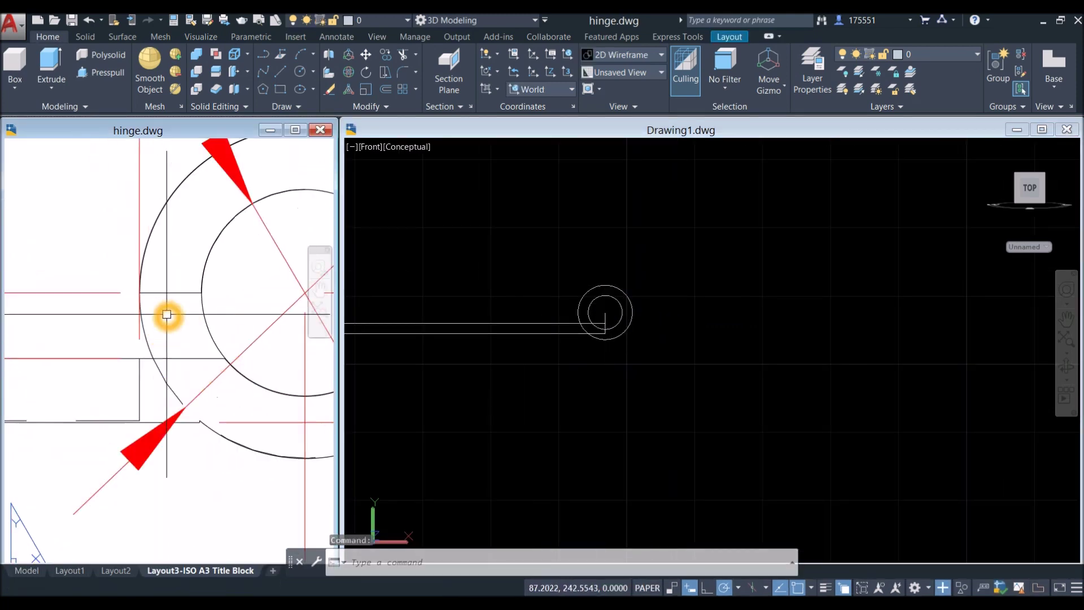
{"action": "scroll", "coordinate": [178, 294], "scroll_direction": "down", "scroll_amount": 5}
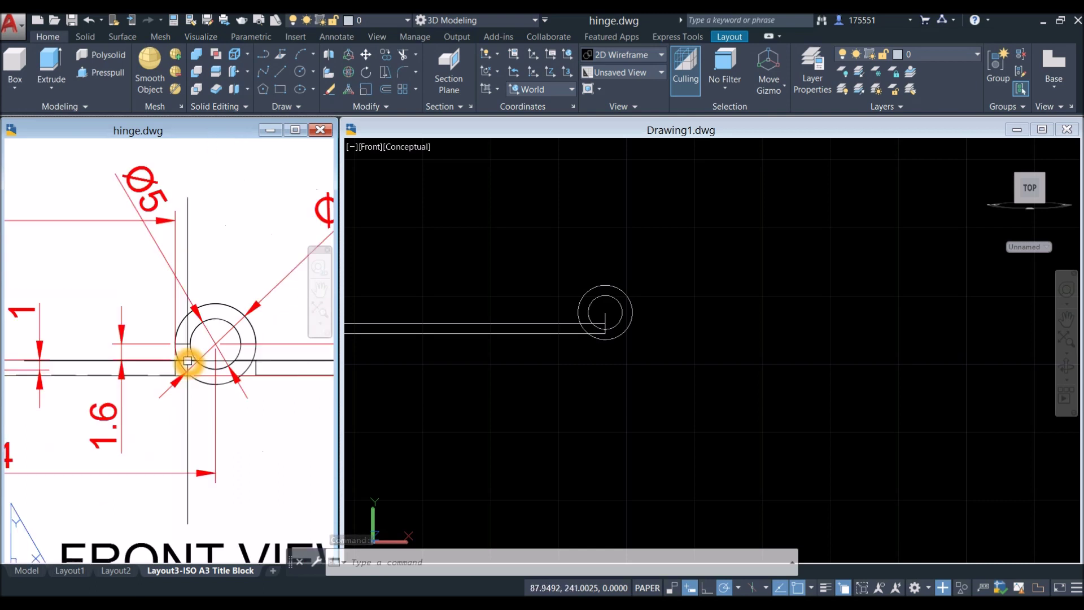
{"action": "middle_click_drag", "start_coordinate": [119, 412], "coordinate": [201, 358]}
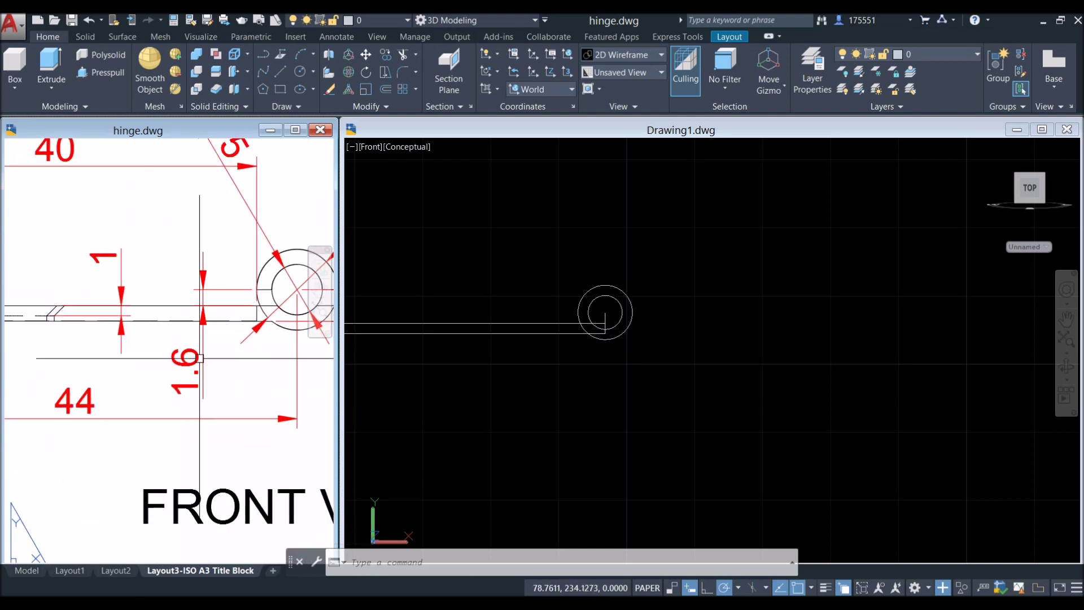
{"action": "left_click", "coordinate": [22, 571]}
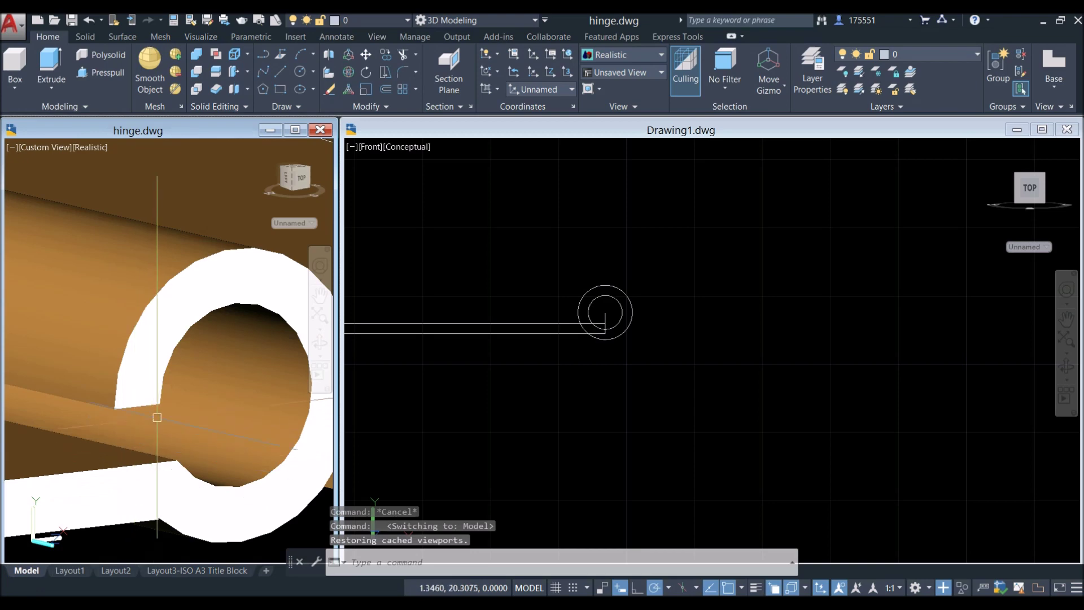
{"action": "scroll", "coordinate": [151, 412], "scroll_direction": "up", "scroll_amount": 2}
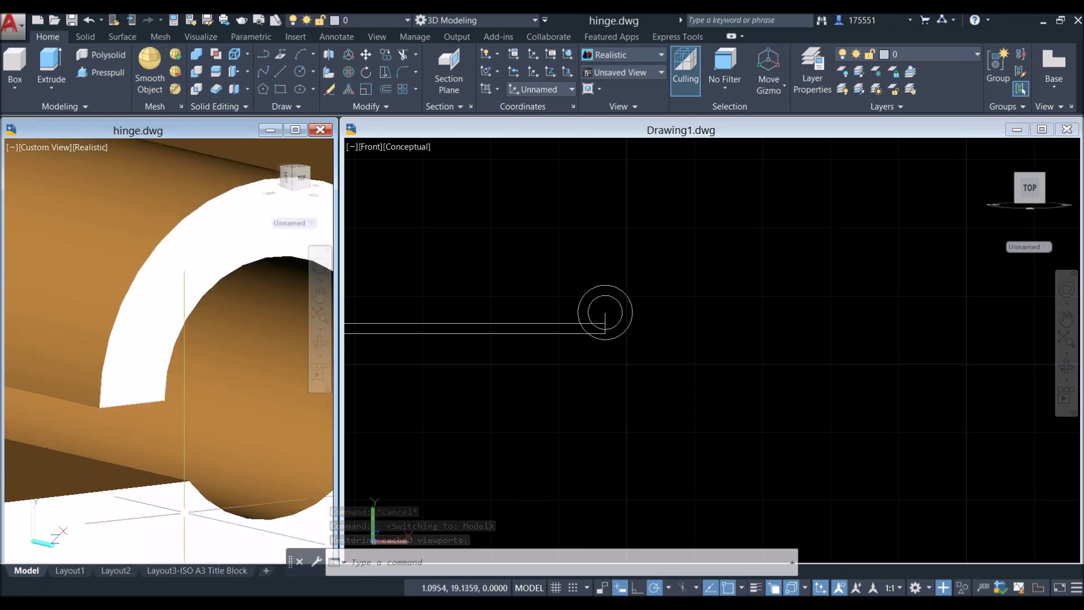
{"action": "left_click", "coordinate": [211, 572]}
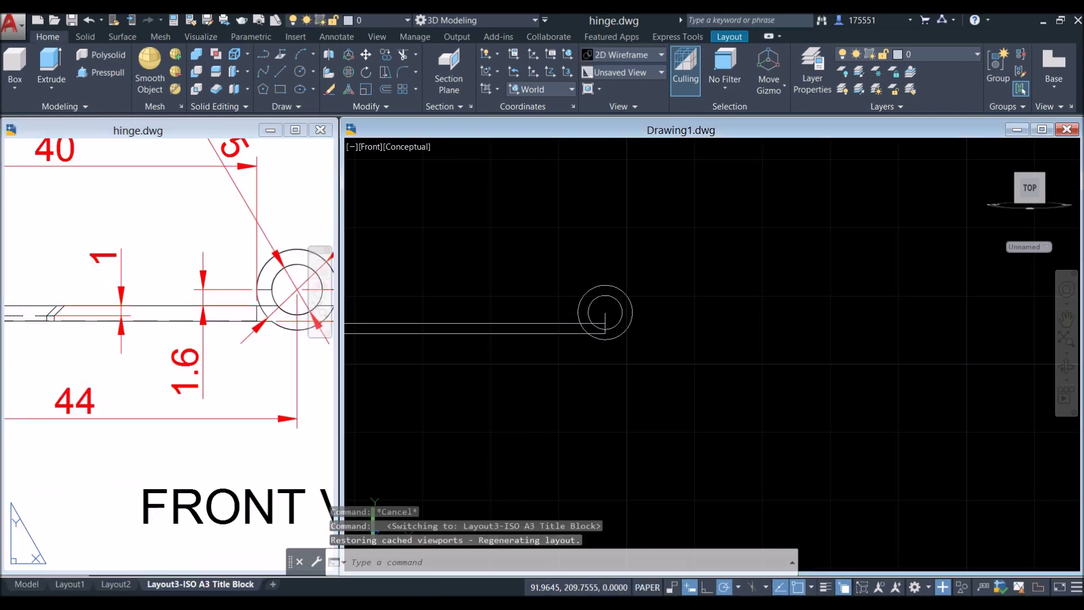
{"action": "left_click", "coordinate": [686, 356]}
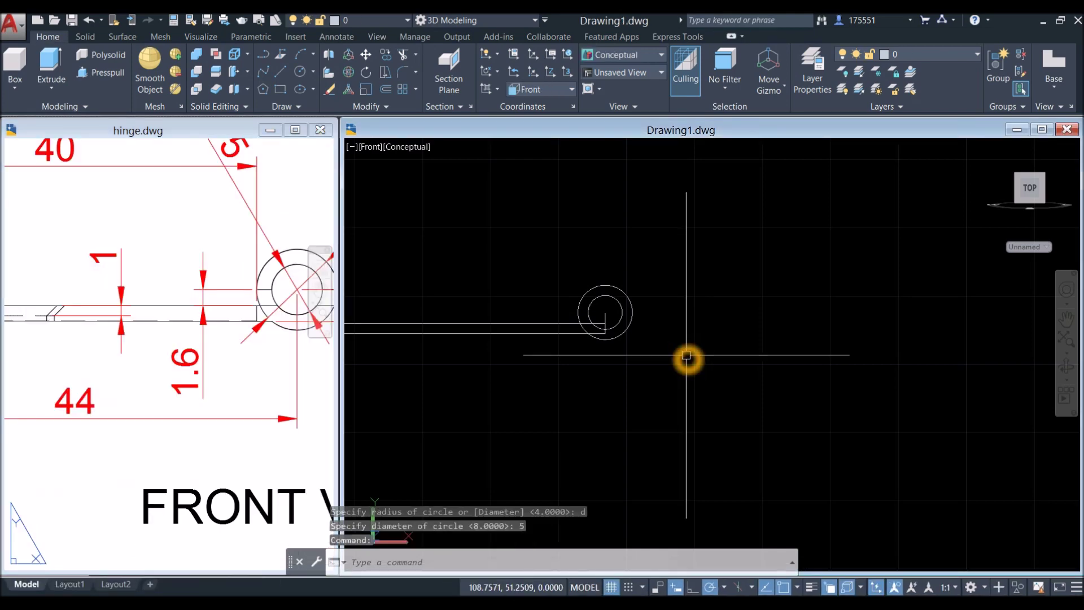
- Offset the lower leaf line 1.6 units upward
{"action": "key", "text": "Return"}
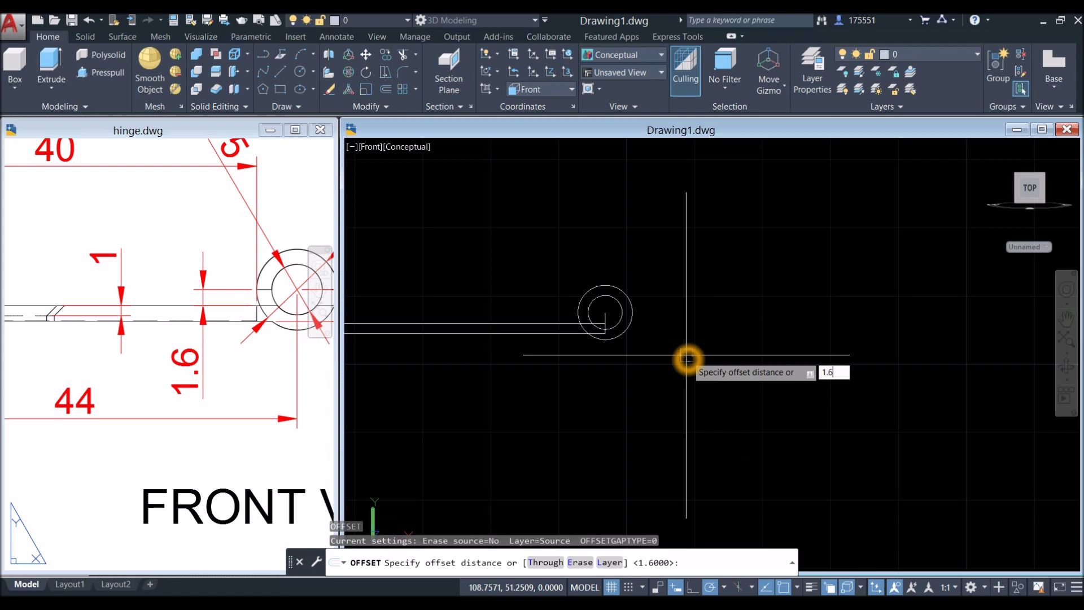
{"action": "type", "text": "1.6"}
{"action": "key", "text": "Return"}
{"action": "scroll", "coordinate": [537, 327], "scroll_direction": "up", "scroll_amount": 3}
{"action": "left_click", "coordinate": [552, 319]}
{"action": "left_click", "coordinate": [553, 297]}
{"action": "right_click", "coordinate": [571, 280]}
{"action": "left_click", "coordinate": [626, 283]}
{"action": "scroll", "coordinate": [626, 284], "scroll_direction": "up", "scroll_amount": 2}
{"action": "right_click", "coordinate": [580, 284]}
- Trim the circle arcs and leaf edge segments inside the knuckle area
{"action": "type", "text": "t"}
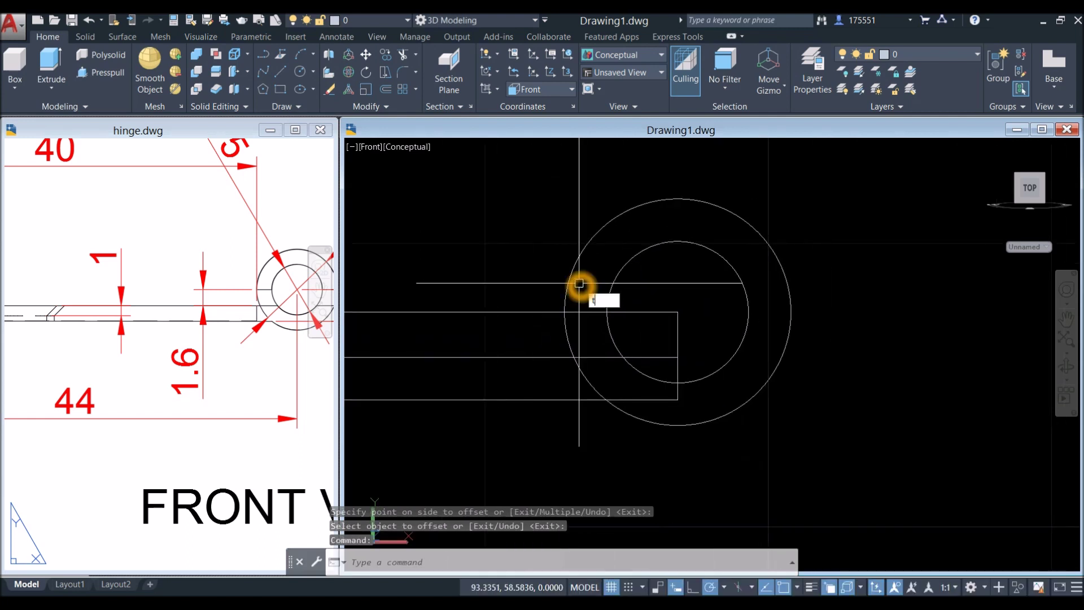
{"action": "type", "text": "r"}
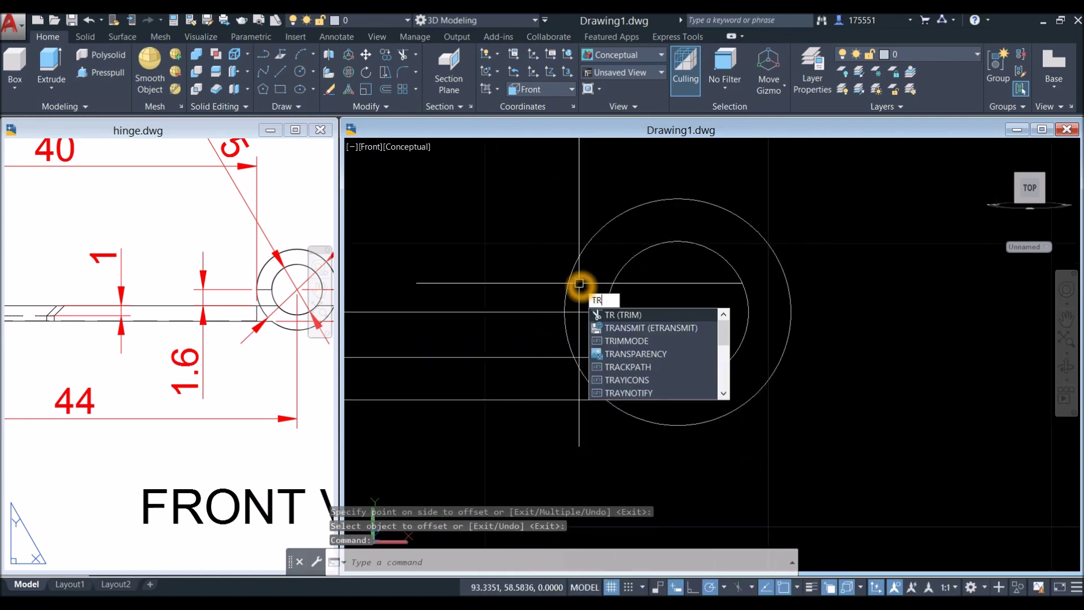
{"action": "key", "text": "Return"}
{"action": "key", "text": "Return"}
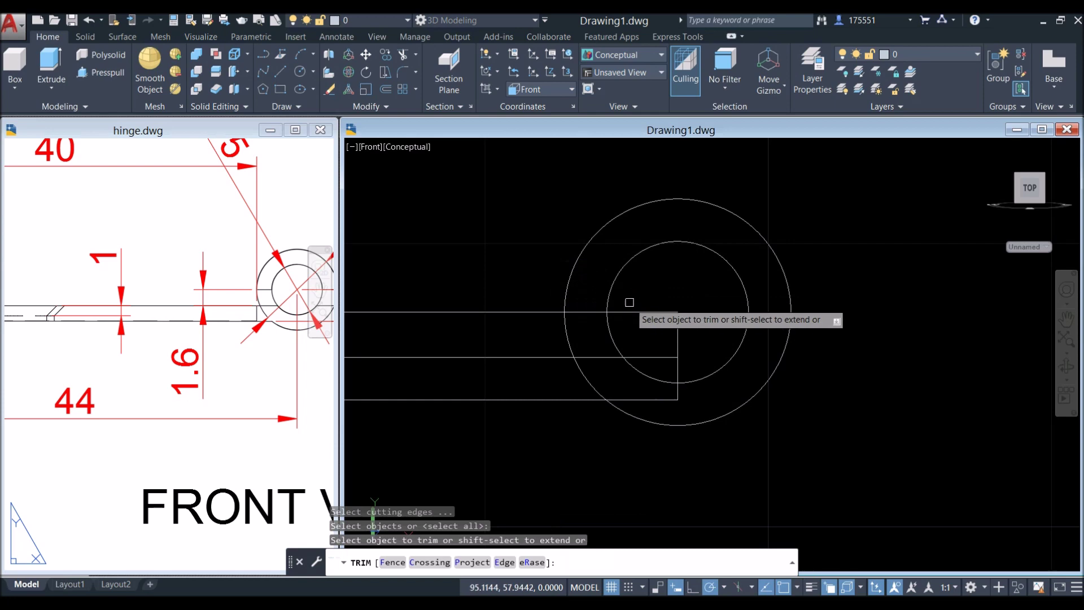
{"action": "left_click", "coordinate": [610, 326]}
{"action": "left_click", "coordinate": [568, 339]}
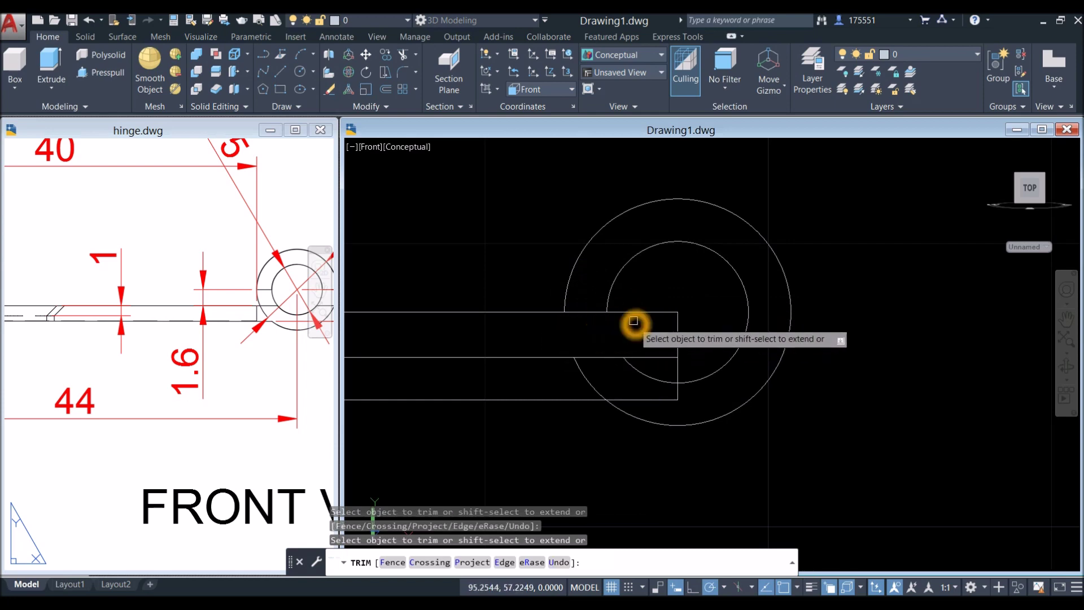
{"action": "left_click", "coordinate": [555, 312]}
{"action": "left_click", "coordinate": [653, 313]}
{"action": "left_click", "coordinate": [636, 398]}
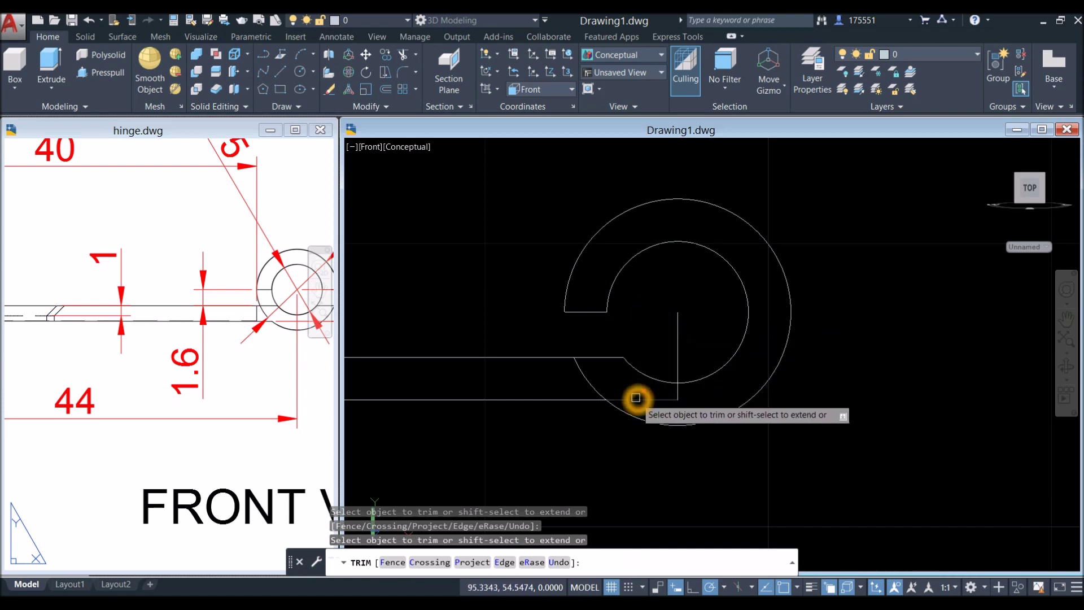
{"action": "left_click", "coordinate": [589, 380]}
- Select and delete the two leftover vertical lines
{"action": "right_click", "coordinate": [699, 340]}
{"action": "left_click", "coordinate": [727, 382]}
{"action": "left_click", "coordinate": [659, 296]}
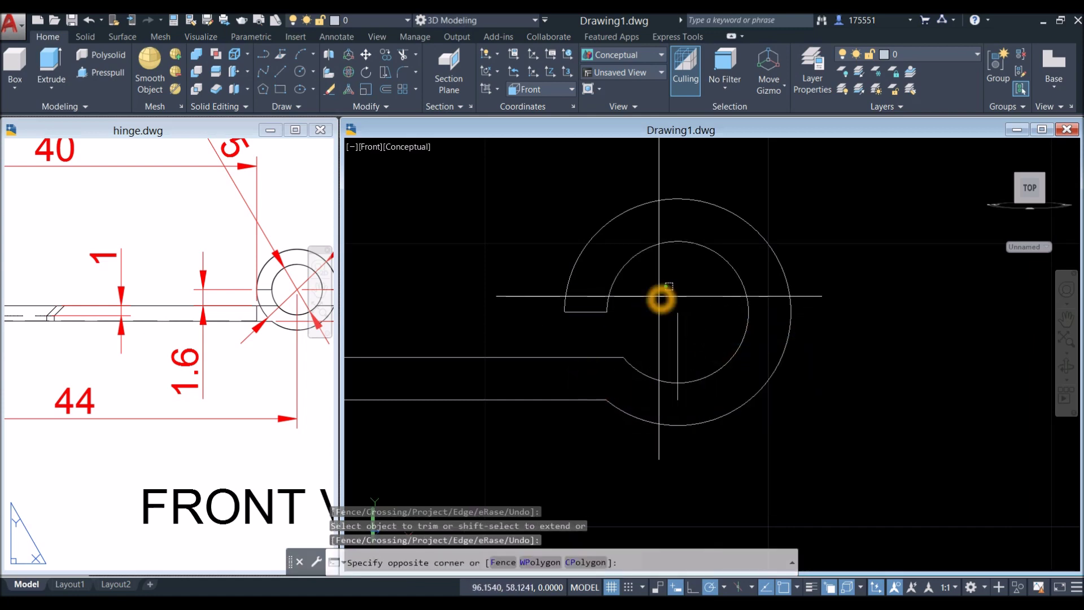
{"action": "left_click", "coordinate": [718, 398]}
{"action": "key", "text": "Delete"}
{"action": "scroll", "coordinate": [710, 395], "scroll_direction": "down", "scroll_amount": 5}
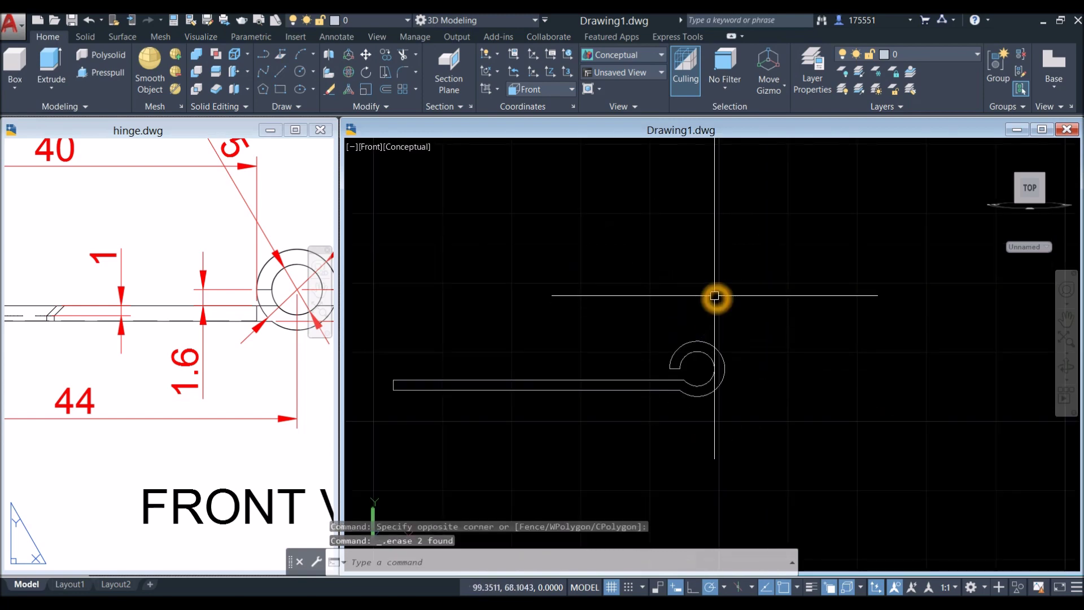
- Join the six trimmed pieces into one closed hinge polyline
{"action": "key", "text": "Return"}
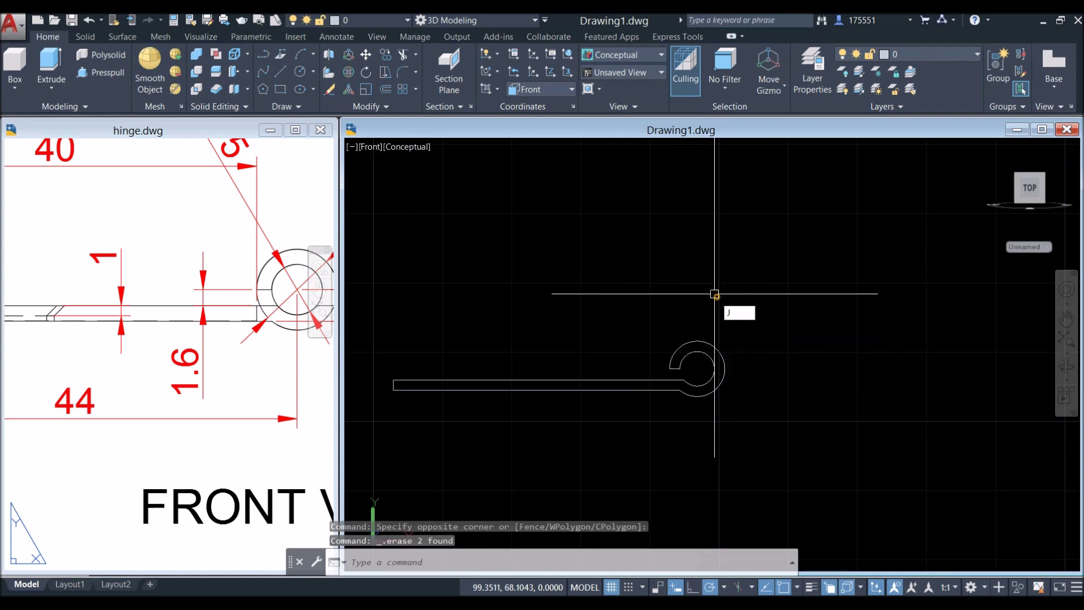
{"action": "left_click", "coordinate": [374, 327]}
{"action": "left_click", "coordinate": [716, 423]}
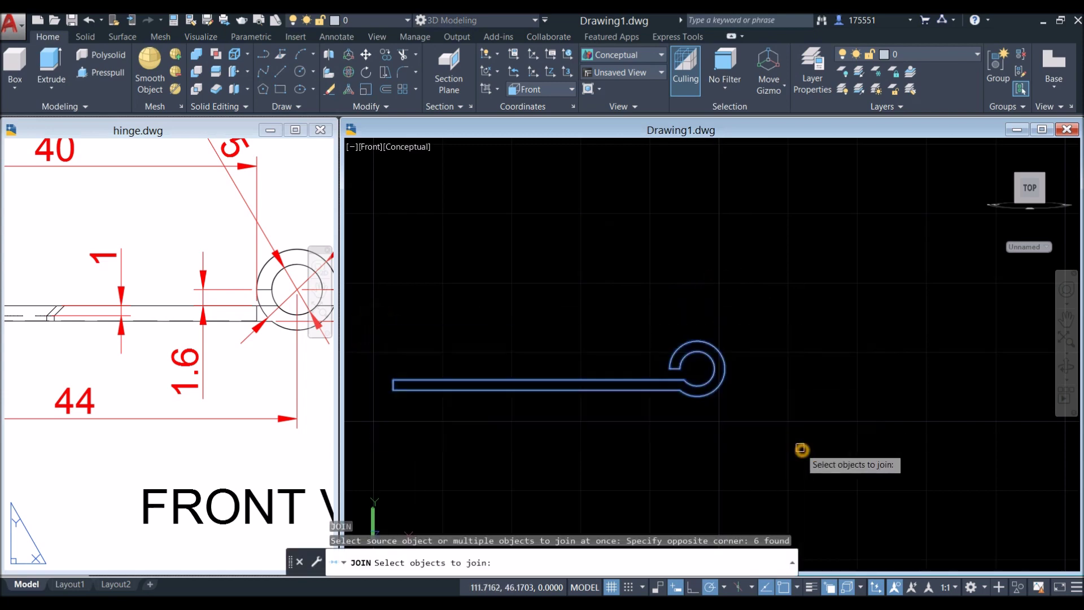
{"action": "key", "text": "Return"}
{"action": "left_click", "coordinate": [721, 363]}
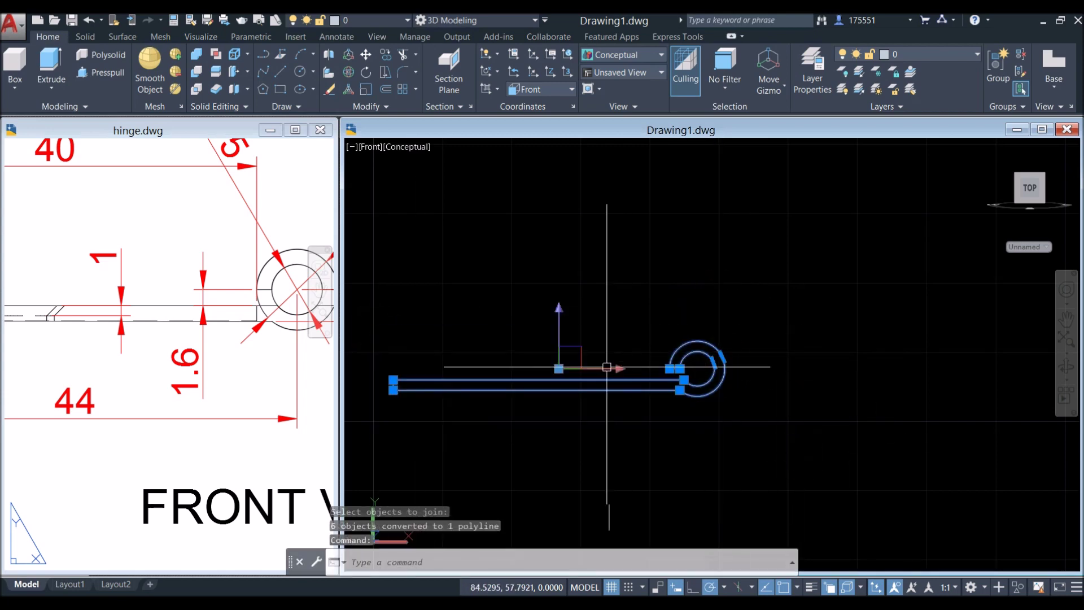
{"action": "key", "text": "Escape"}
{"action": "left_click", "coordinate": [259, 460]}
- Check the Top View dimensions in hinge.dwg, then orbit Drawing1's profile into a tilted 3D view
{"action": "scroll", "coordinate": [253, 449], "scroll_direction": "down", "scroll_amount": 2}
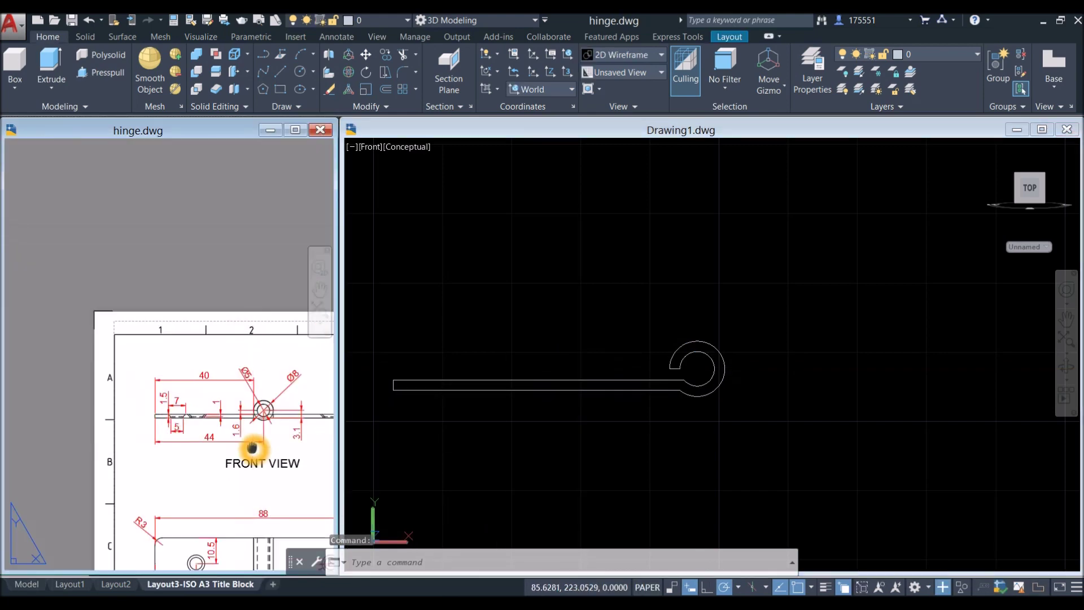
{"action": "middle_click_drag", "start_coordinate": [255, 448], "coordinate": [157, 286]}
{"action": "scroll", "coordinate": [162, 387], "scroll_direction": "down", "scroll_amount": 2}
{"action": "scroll", "coordinate": [166, 389], "scroll_direction": "up", "scroll_amount": 1}
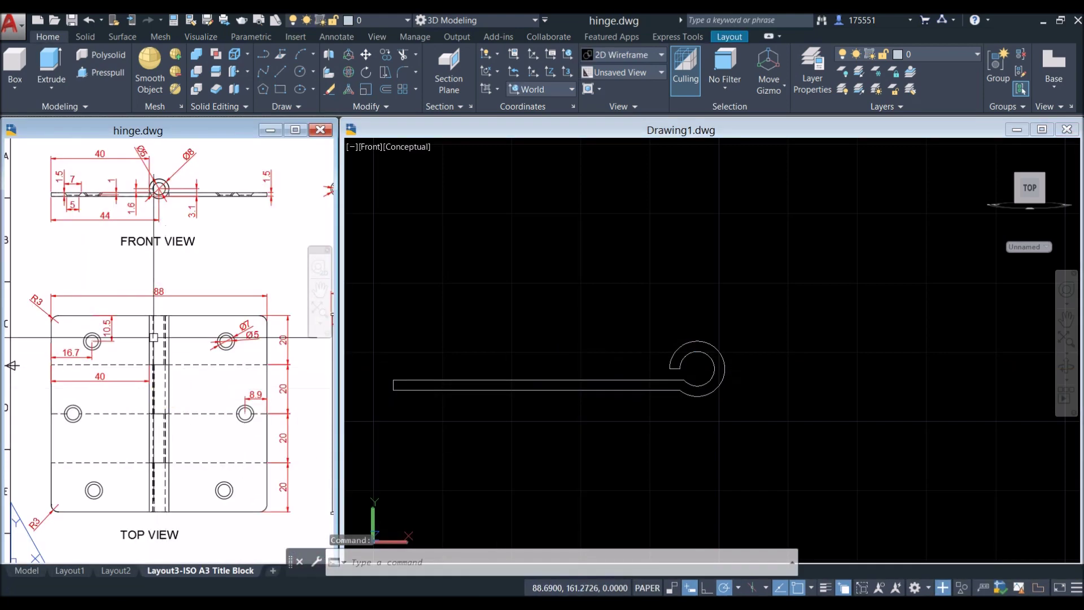
{"action": "scroll", "coordinate": [175, 243], "scroll_direction": "down", "scroll_amount": 2}
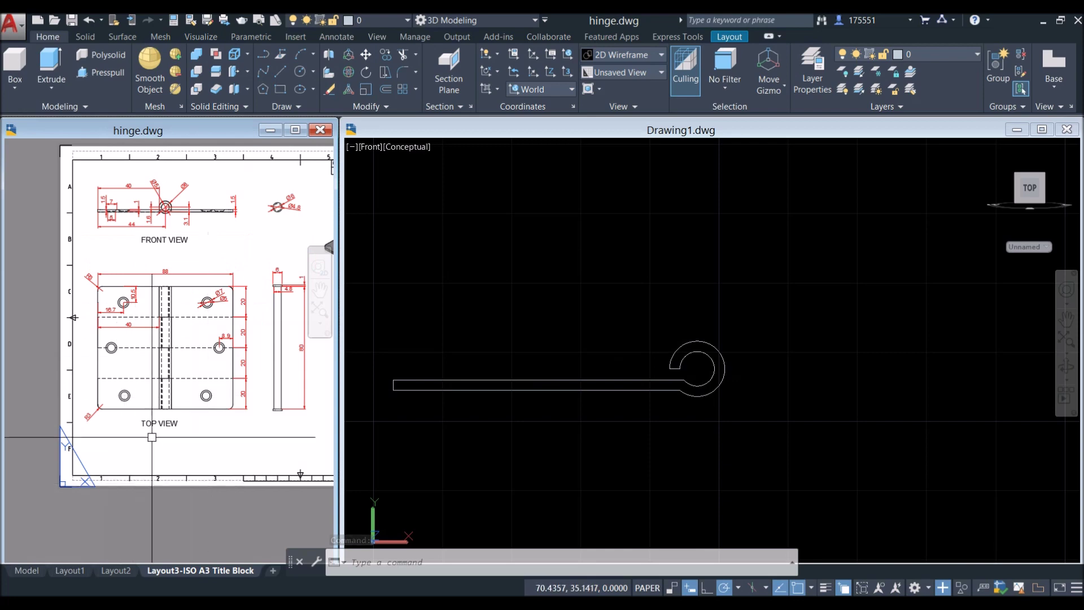
{"action": "scroll", "coordinate": [238, 368], "scroll_direction": "up", "scroll_amount": 6}
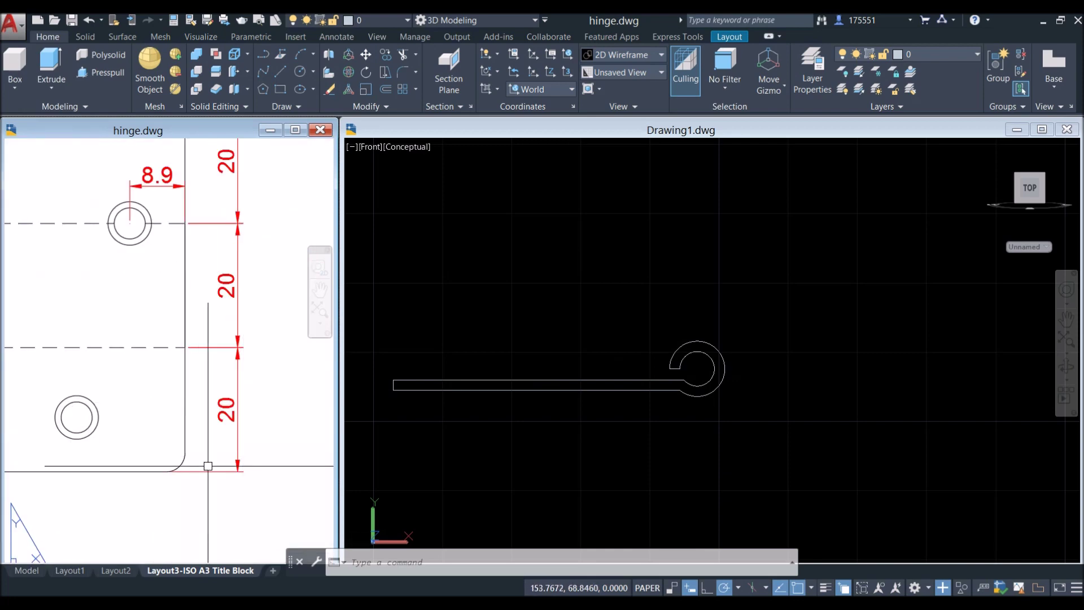
{"action": "scroll", "coordinate": [238, 357], "scroll_direction": "down", "scroll_amount": 4}
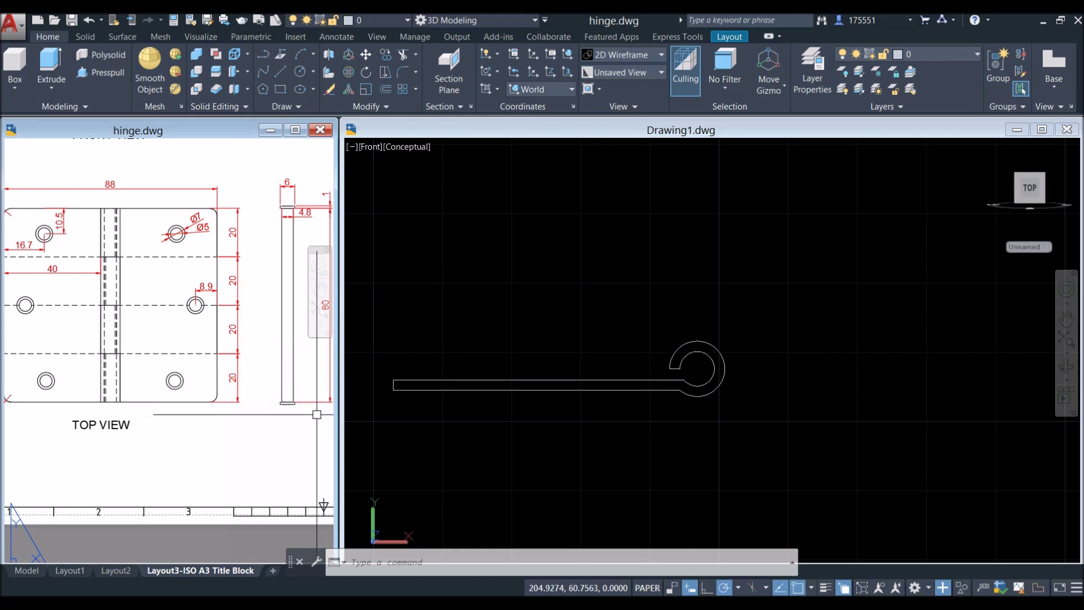
{"action": "left_click", "coordinate": [605, 358]}
{"action": "mouse_move", "coordinate": [596, 358]}
{"action": "middle_mouse_down", "text": "shift"}
{"action": "mouse_move", "coordinate": [559, 369]}
{"action": "mouse_move", "coordinate": [666, 398]}
{"action": "middle_mouse_up", "text": "shift"}
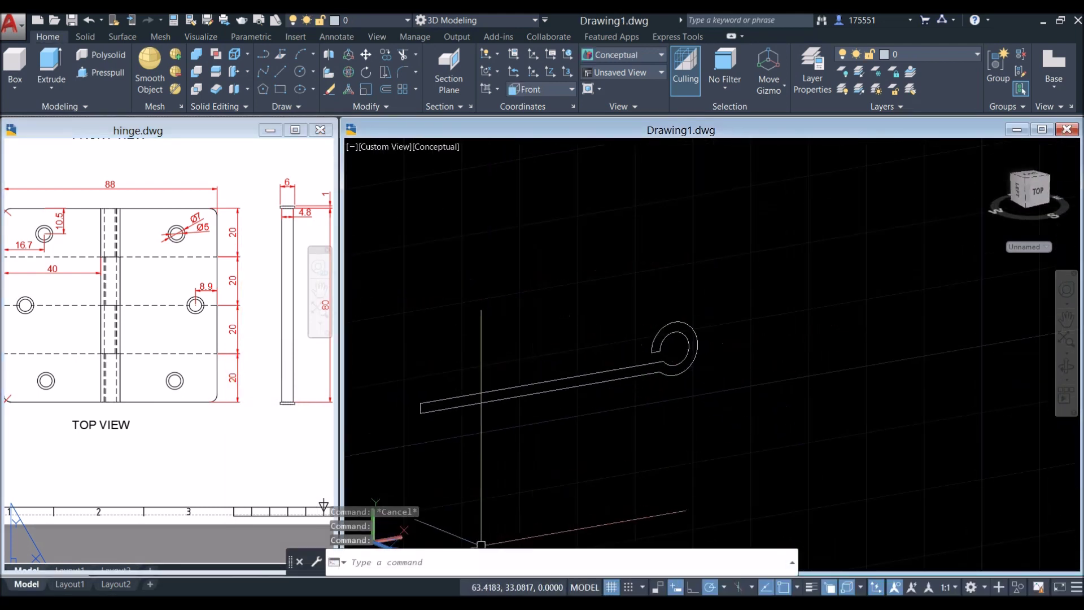
- With the grid off, extrude the hook profile 20 units and orbit around the solid
{"action": "key", "text": "F7"}
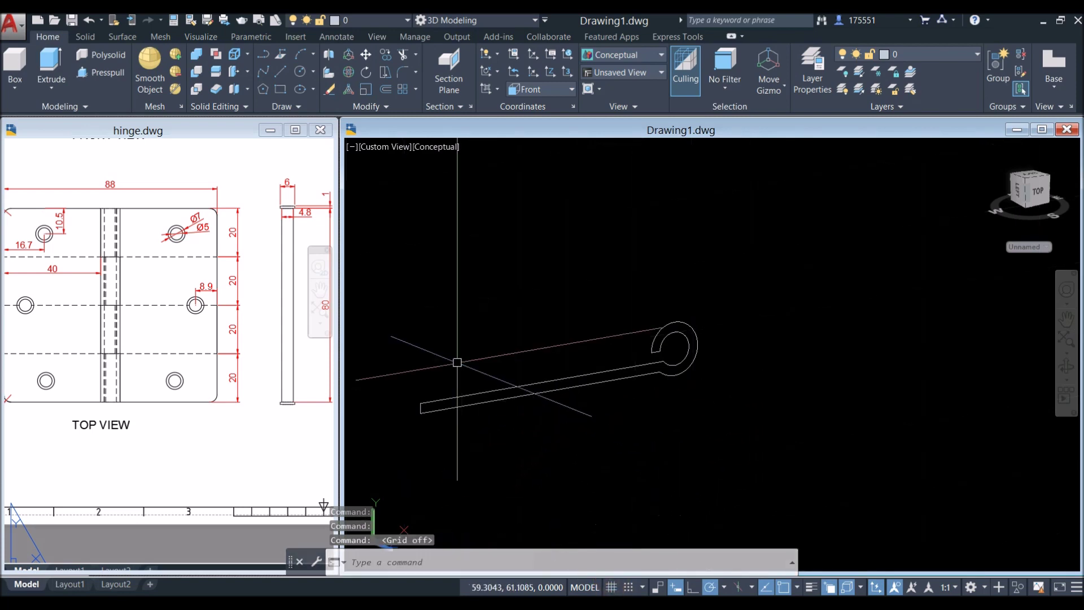
{"action": "left_click", "coordinate": [51, 62]}
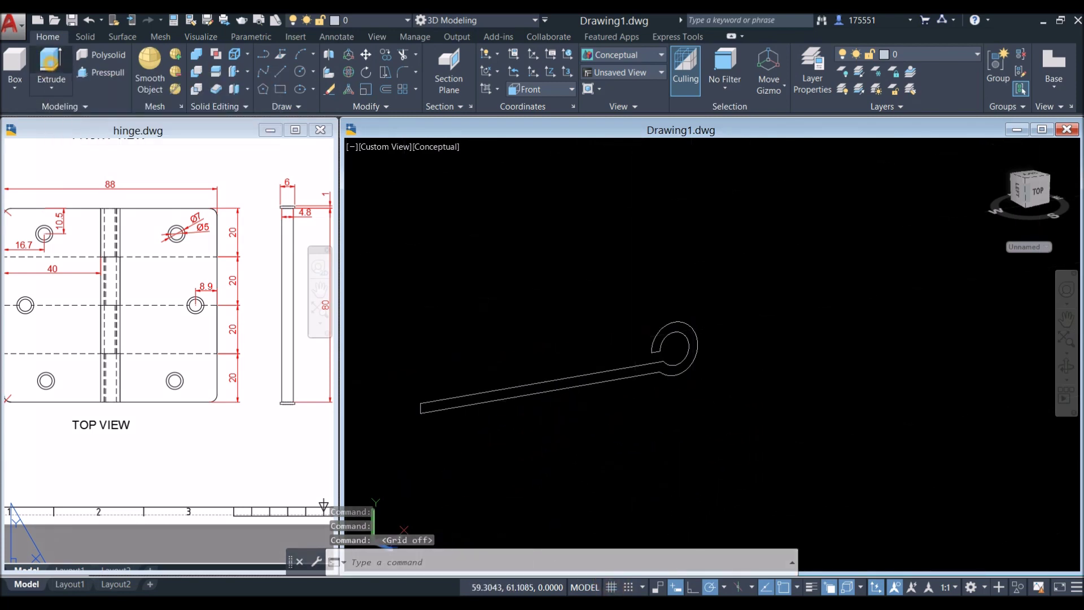
{"action": "left_click", "coordinate": [660, 342]}
{"action": "right_click", "coordinate": [582, 276]}
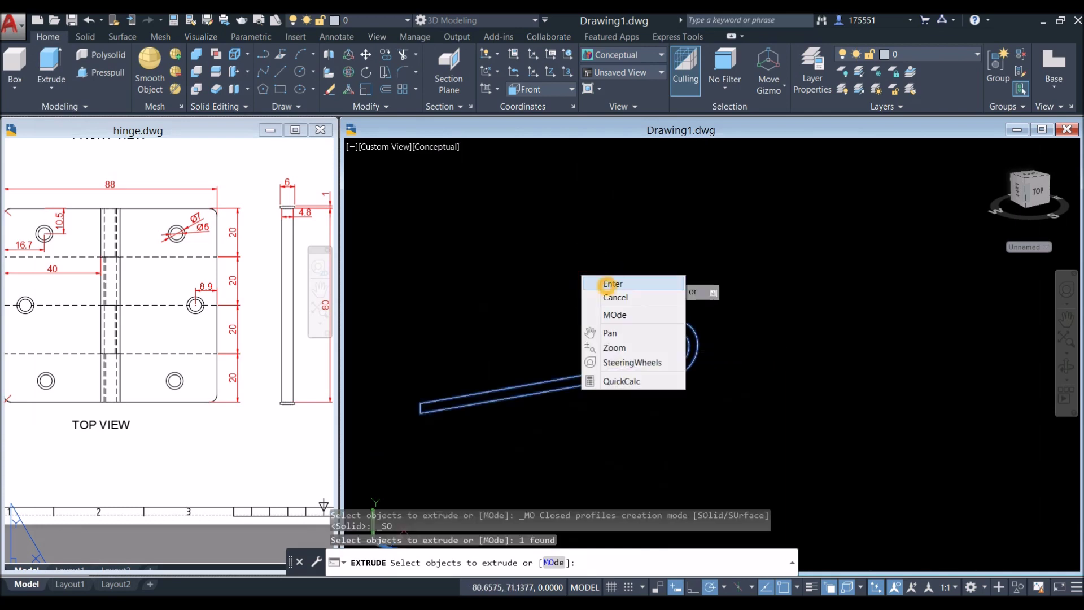
{"action": "left_click", "coordinate": [613, 283]}
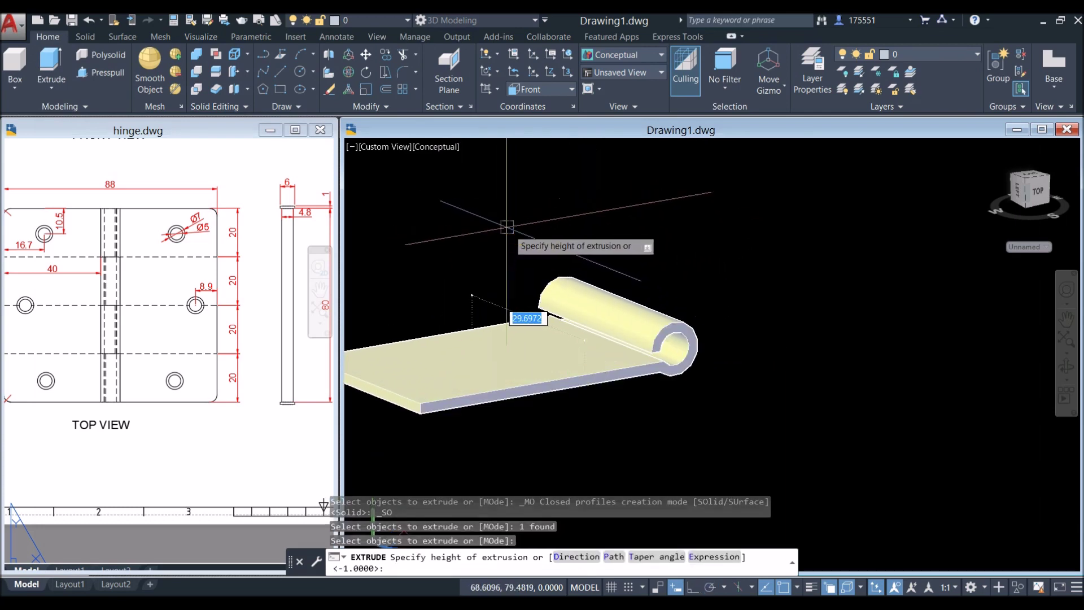
{"action": "left_click", "coordinate": [527, 197]}
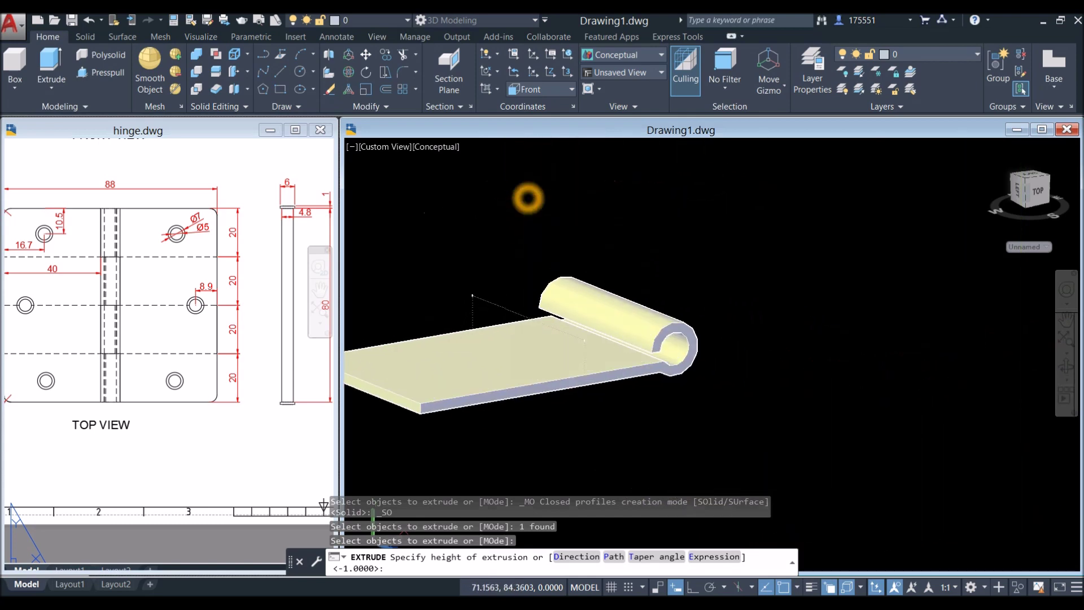
{"action": "key", "text": "Return"}
{"action": "middle_click_drag", "start_coordinate": [528, 310], "coordinate": [721, 316], "text": "shift"}
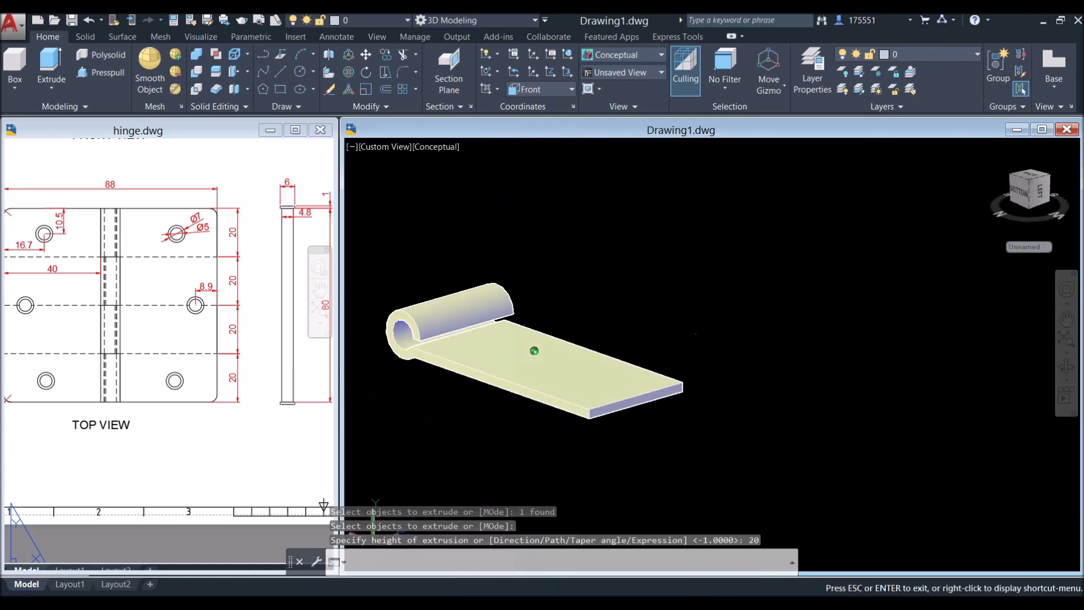
{"action": "scroll", "coordinate": [381, 395], "scroll_direction": "up", "scroll_amount": 3}
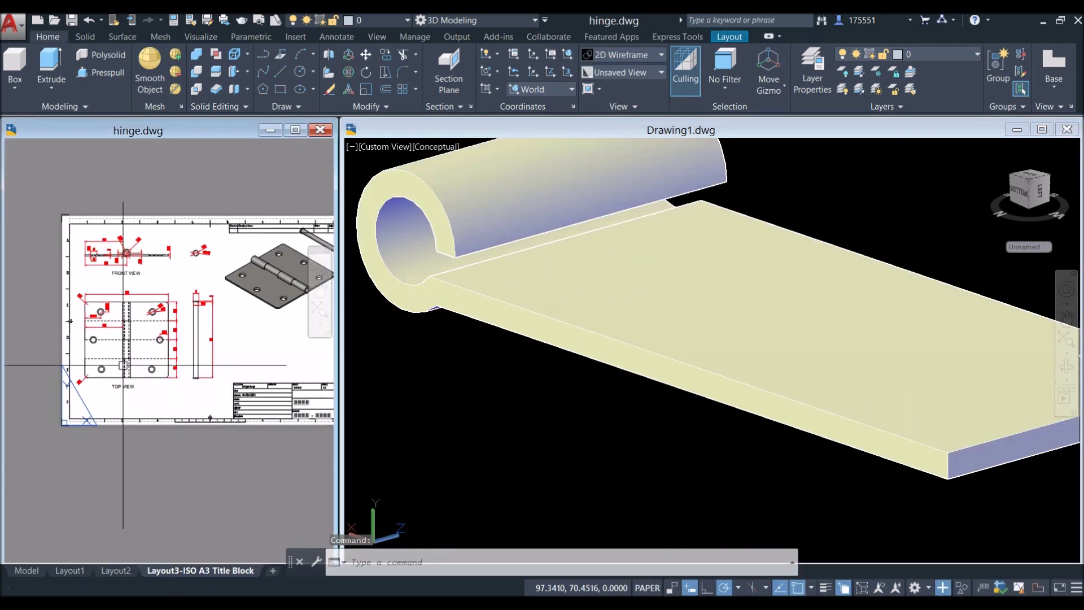
- Back in Drawing1, start and cancel a line at the plate corner, then enable 3D Object Snap
{"action": "scroll", "coordinate": [87, 333], "scroll_direction": "up", "scroll_amount": 5}
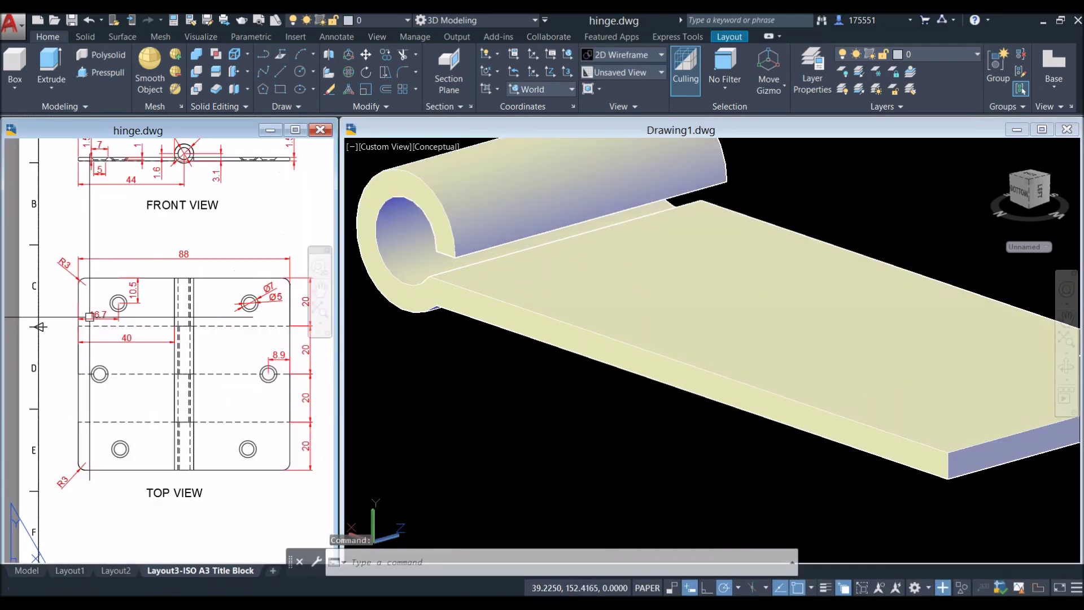
{"action": "scroll", "coordinate": [209, 367], "scroll_direction": "up", "scroll_amount": 2}
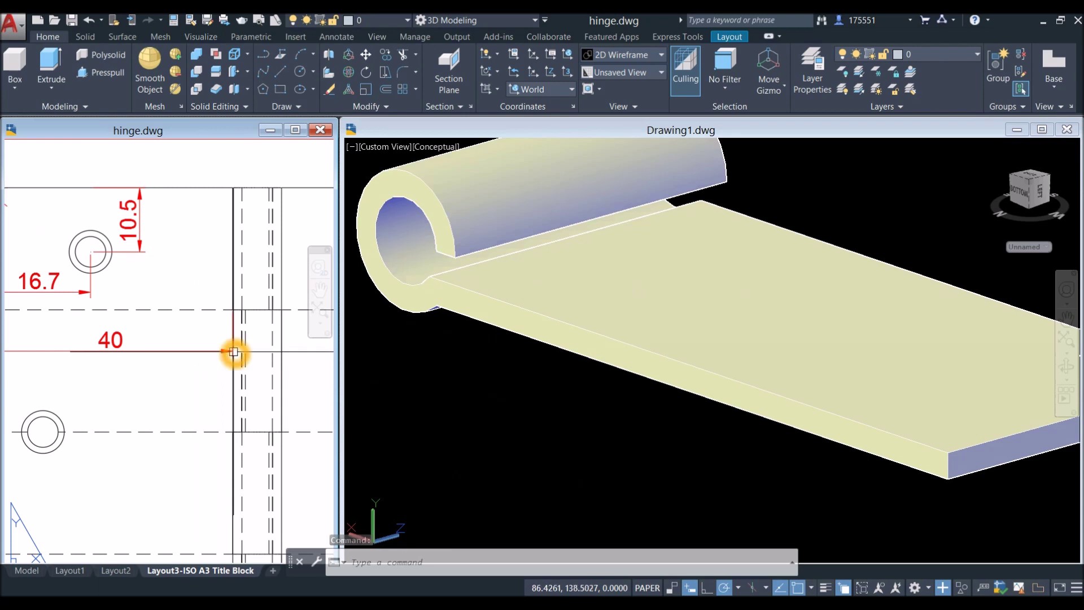
{"action": "scroll", "coordinate": [235, 354], "scroll_direction": "down", "scroll_amount": 2}
{"action": "left_click", "coordinate": [659, 419]}
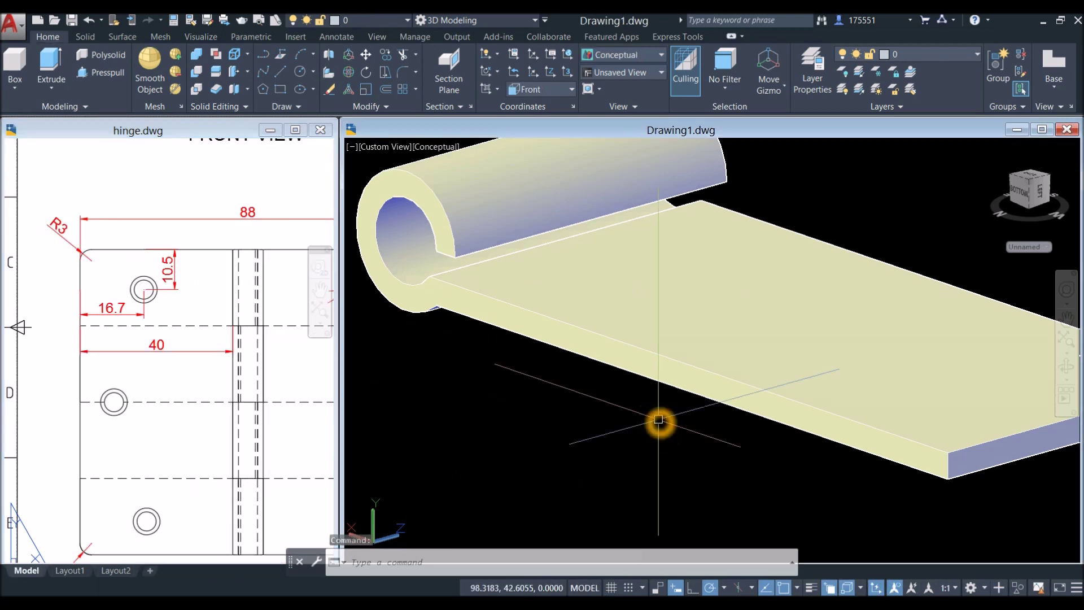
{"action": "type", "text": "l"}
{"action": "key", "text": "Return"}
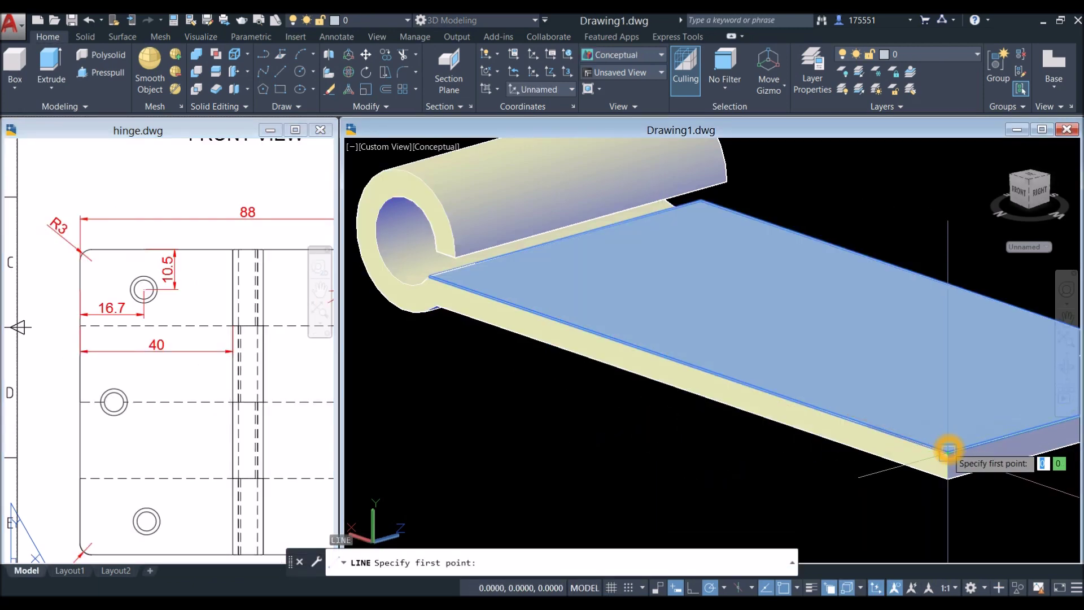
{"action": "left_click", "coordinate": [949, 450]}
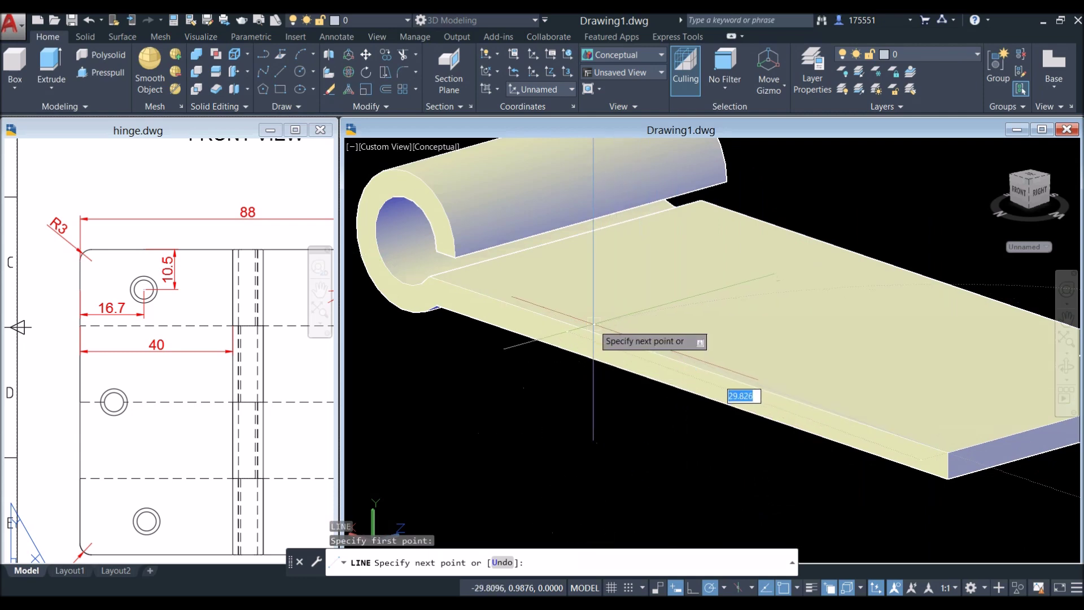
{"action": "scroll", "coordinate": [593, 326], "scroll_direction": "down", "scroll_amount": 4}
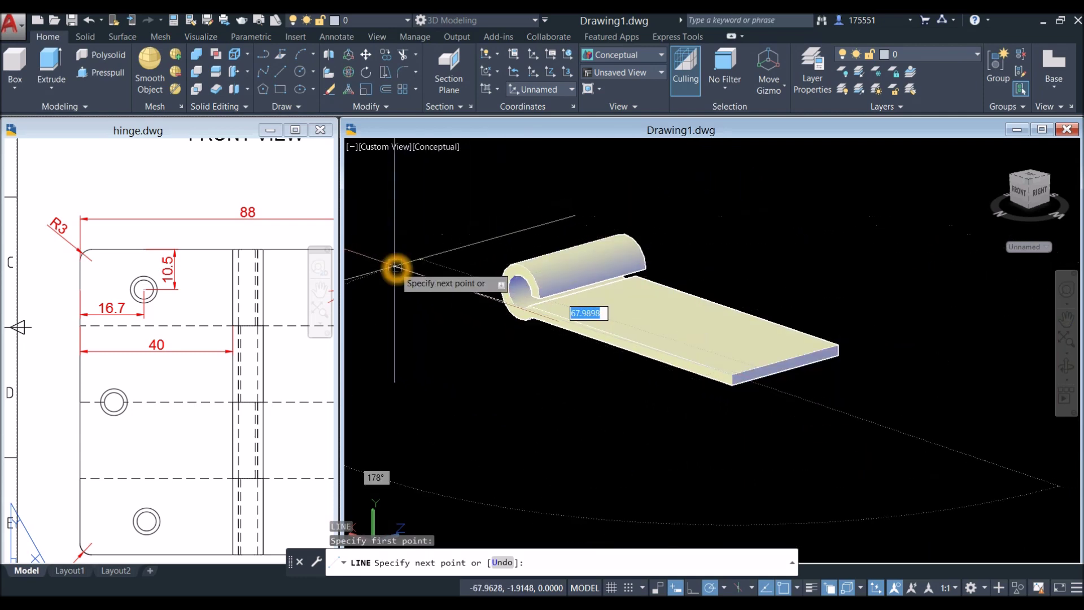
{"action": "key", "text": "Escape"}
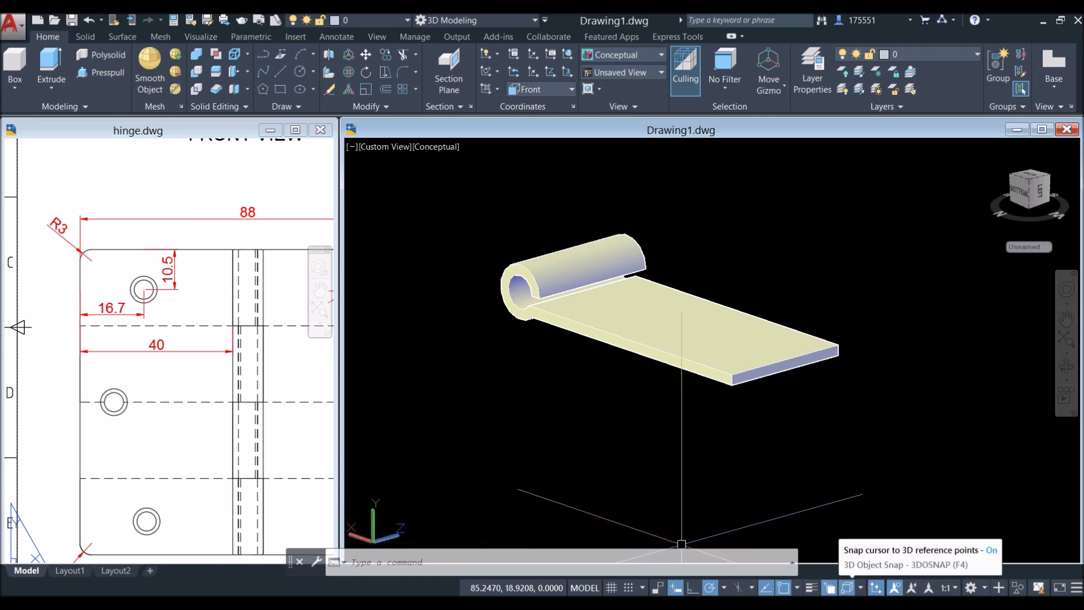
{"action": "left_click", "coordinate": [877, 588]}
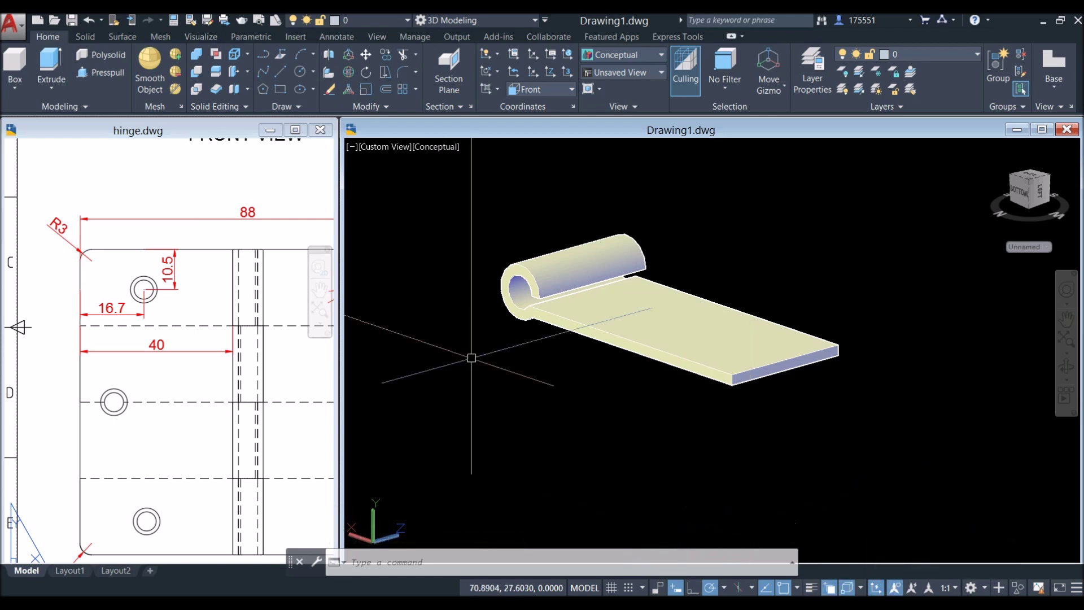
- Switch the viewport visual style to 2D Wireframe
{"action": "left_click", "coordinate": [445, 148]}
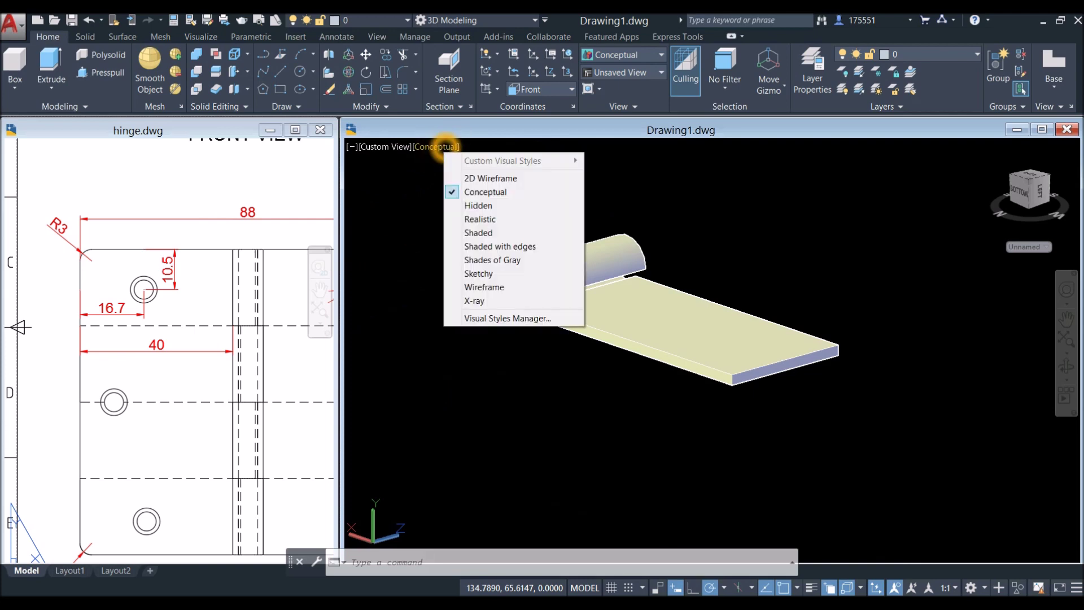
{"action": "left_click", "coordinate": [476, 178]}
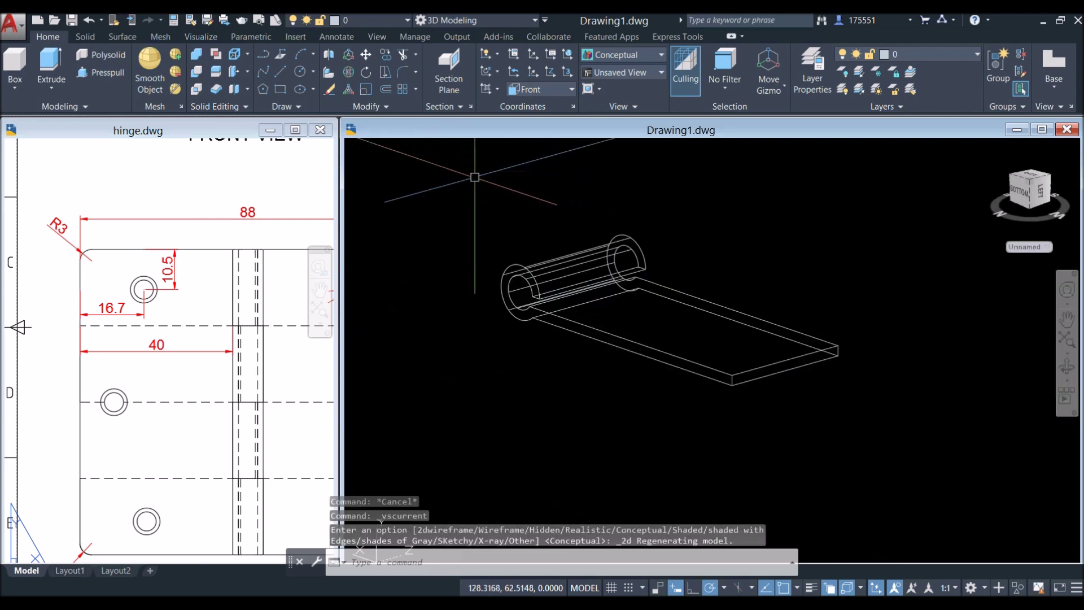
{"action": "scroll", "coordinate": [722, 343], "scroll_direction": "up", "scroll_amount": 5}
- Start a LINE at the plate corner and draw a 40-unit segment along -Z
{"action": "type", "text": "l"}
{"action": "key", "text": "Return"}
{"action": "left_click", "coordinate": [722, 342]}
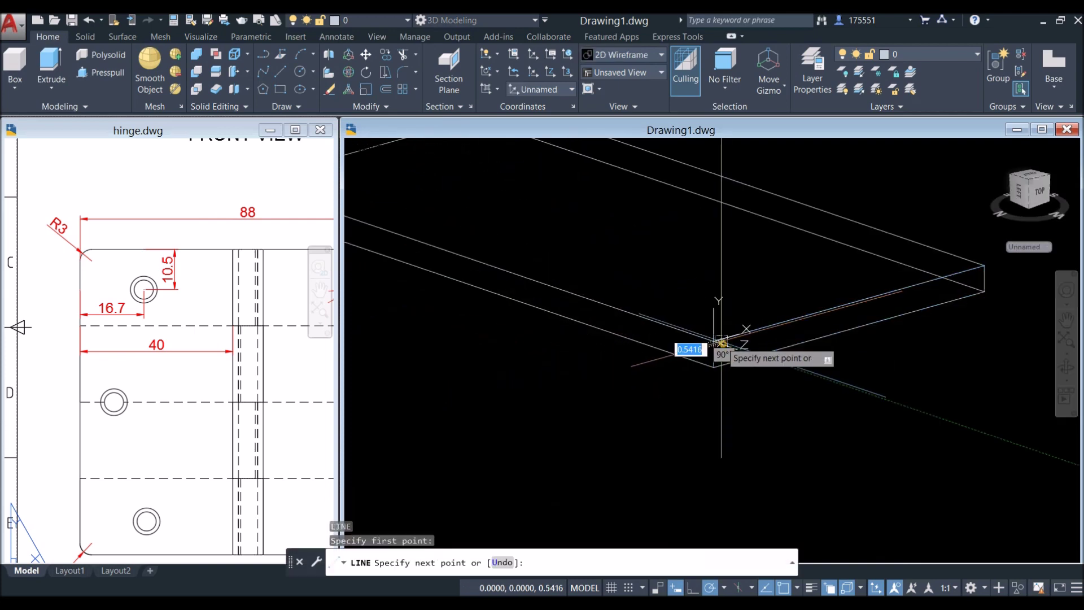
{"action": "scroll", "coordinate": [721, 344], "scroll_direction": "down", "scroll_amount": 5}
{"action": "scroll", "coordinate": [525, 307], "scroll_direction": "up", "scroll_amount": 5}
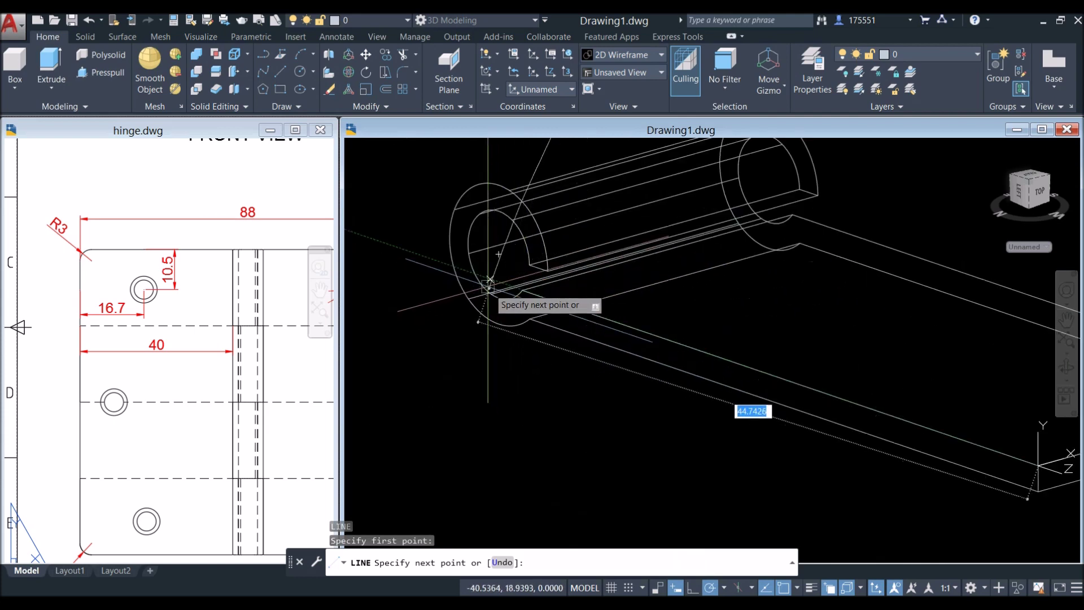
{"action": "scroll", "coordinate": [399, 246], "scroll_direction": "down", "scroll_amount": 3}
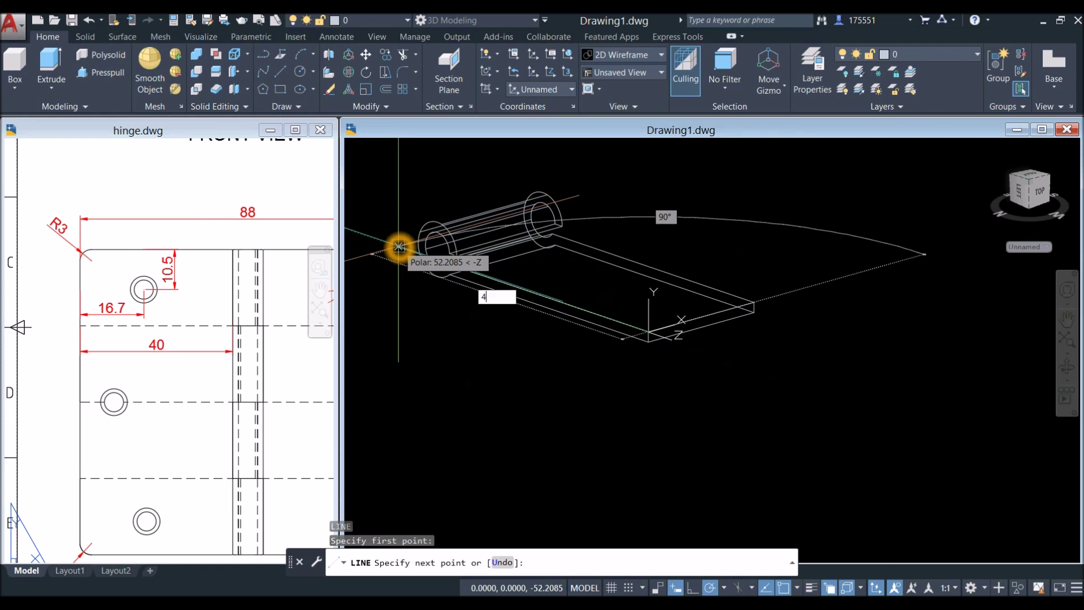
{"action": "key", "text": "Return"}
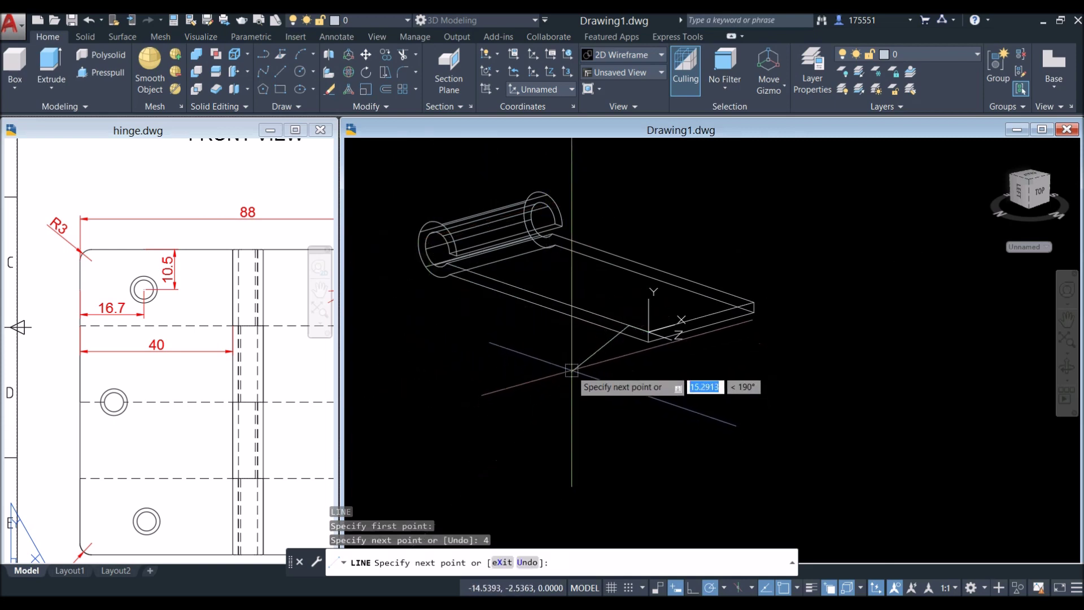
{"action": "right_click", "coordinate": [572, 370]}
{"action": "left_click", "coordinate": [602, 436]}
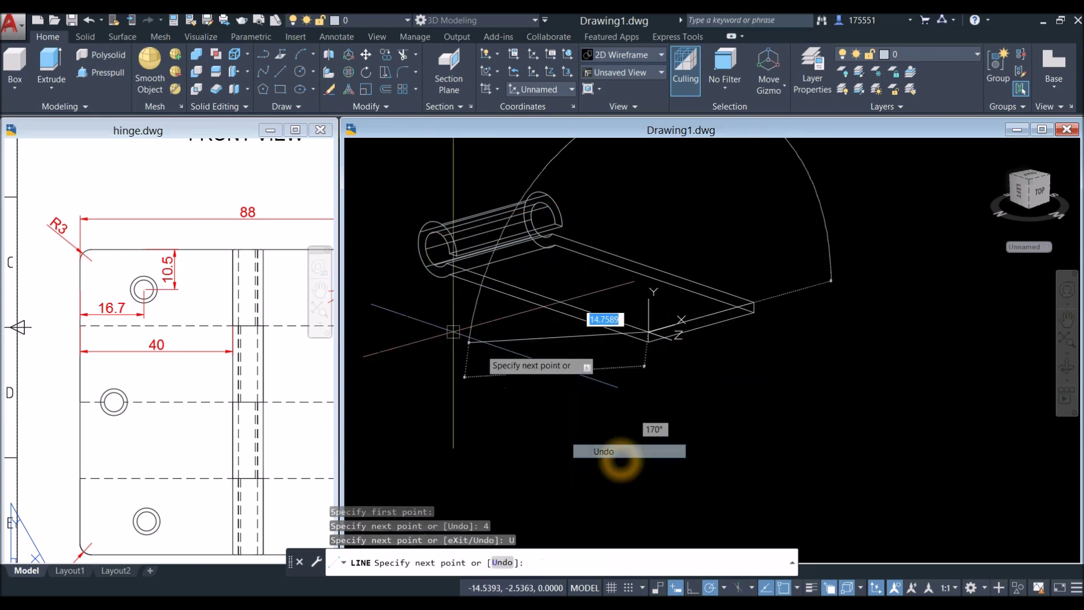
{"action": "left_click", "coordinate": [370, 232]}
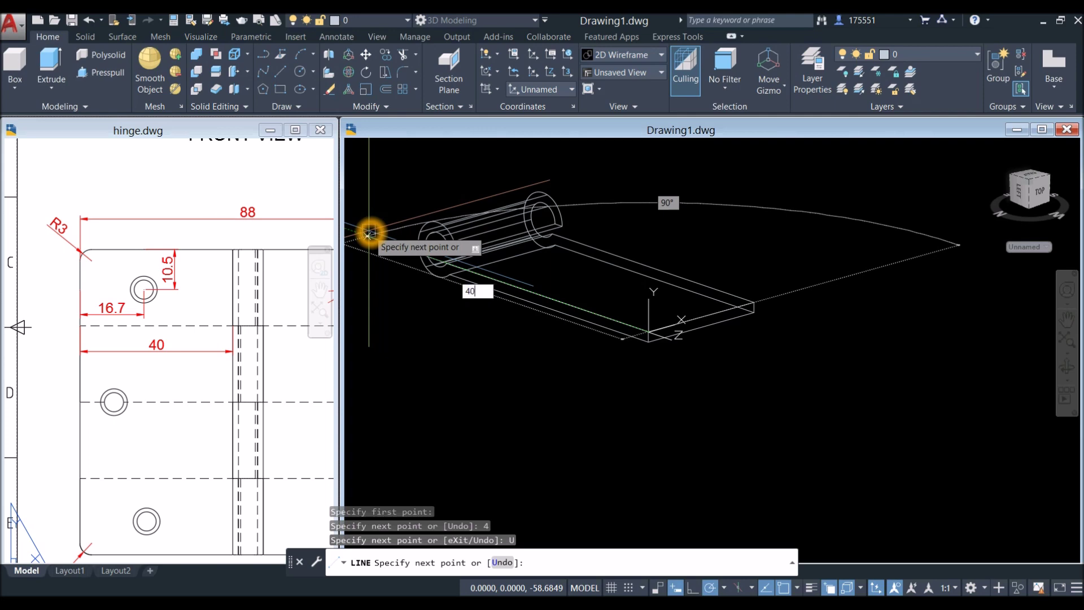
{"action": "key", "text": "Return"}
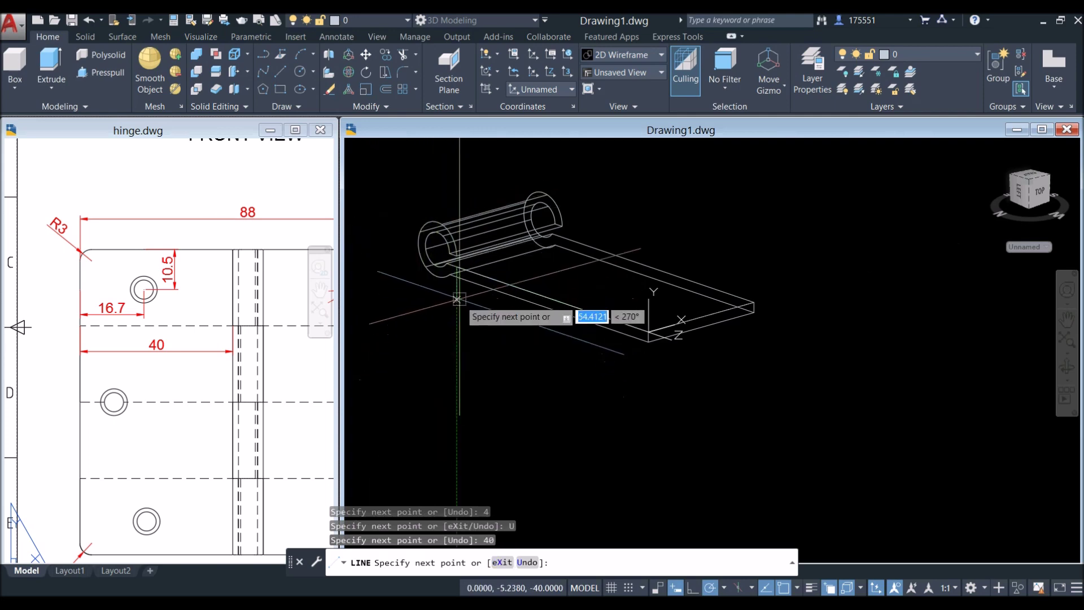
- Continue the line perpendicular to the plate edge, add one more vertex, and end the chain
{"action": "scroll", "coordinate": [459, 299], "scroll_direction": "up", "scroll_amount": 5}
{"action": "middle_click_drag", "start_coordinate": [467, 242], "coordinate": [473, 233]}
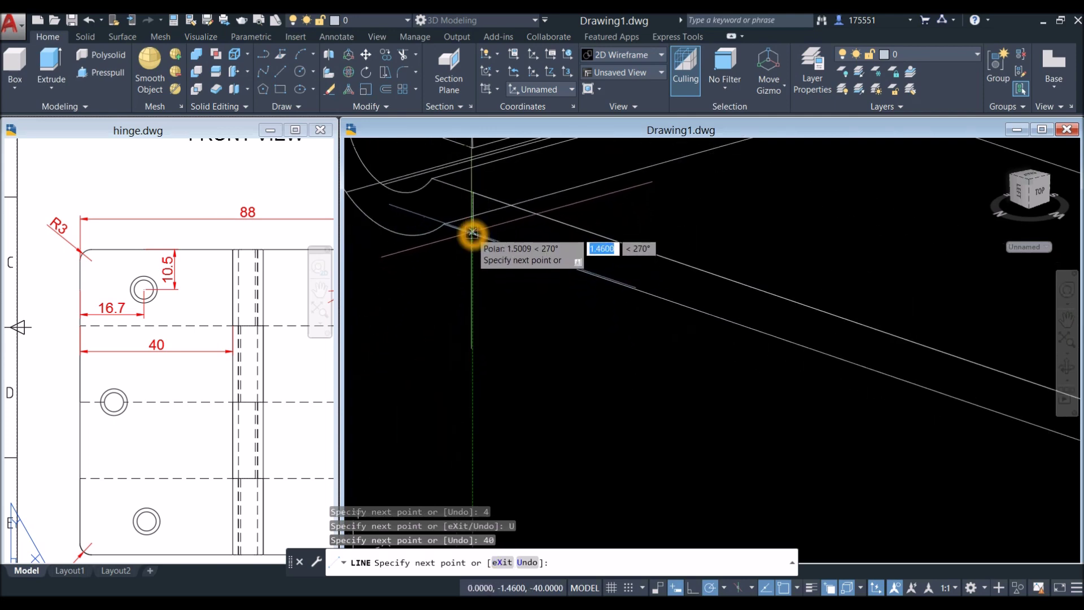
{"action": "right_click", "coordinate": [475, 238], "text": "shift"}
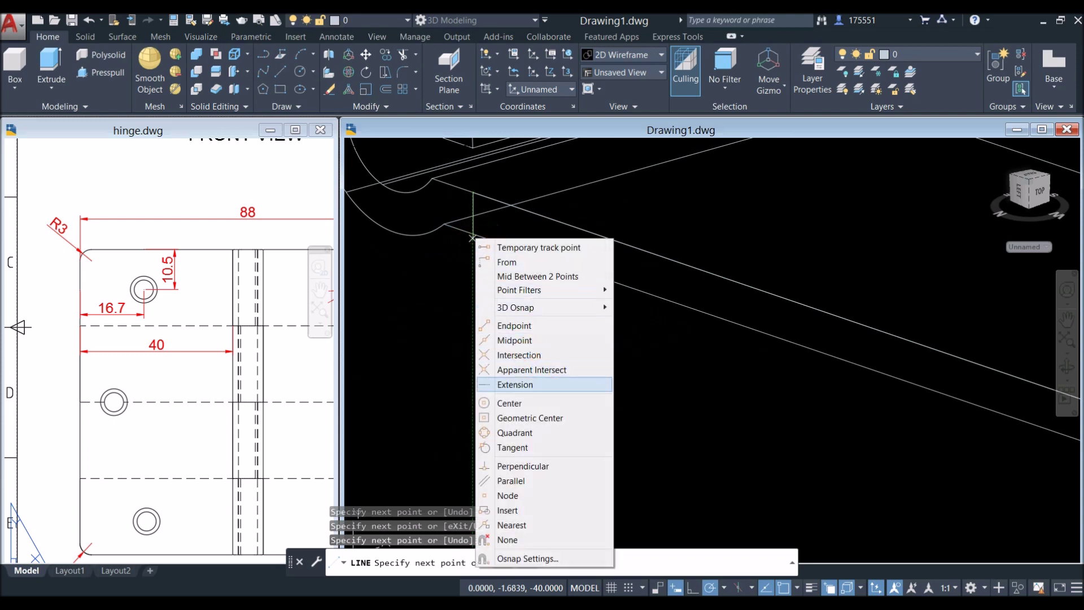
{"action": "left_click", "coordinate": [522, 466]}
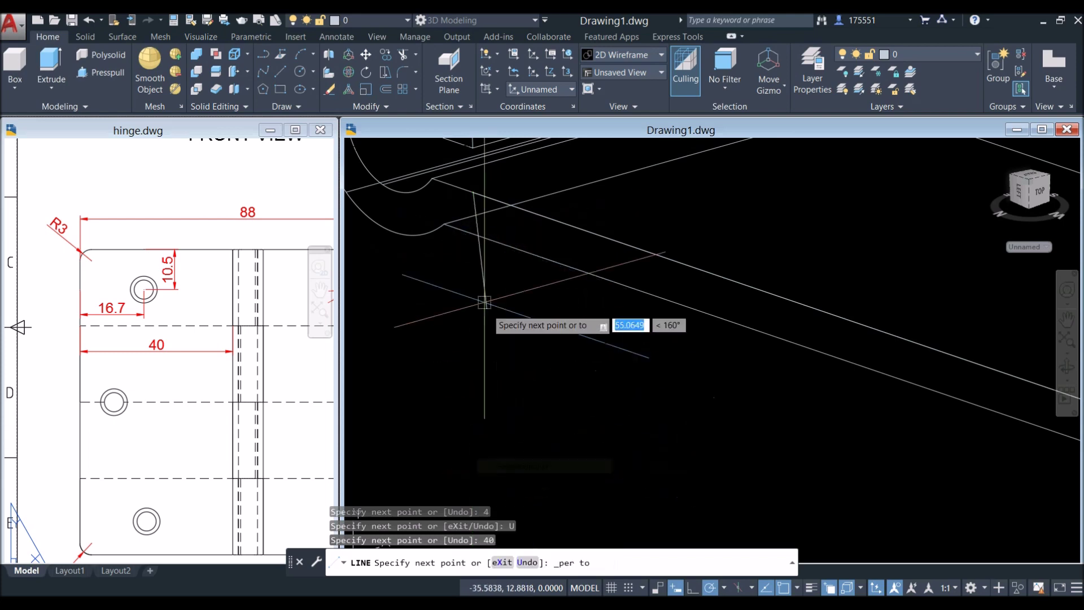
{"action": "left_click", "coordinate": [473, 237]}
{"action": "scroll", "coordinate": [557, 350], "scroll_direction": "down", "scroll_amount": 3}
{"action": "scroll", "coordinate": [730, 381], "scroll_direction": "up", "scroll_amount": 5}
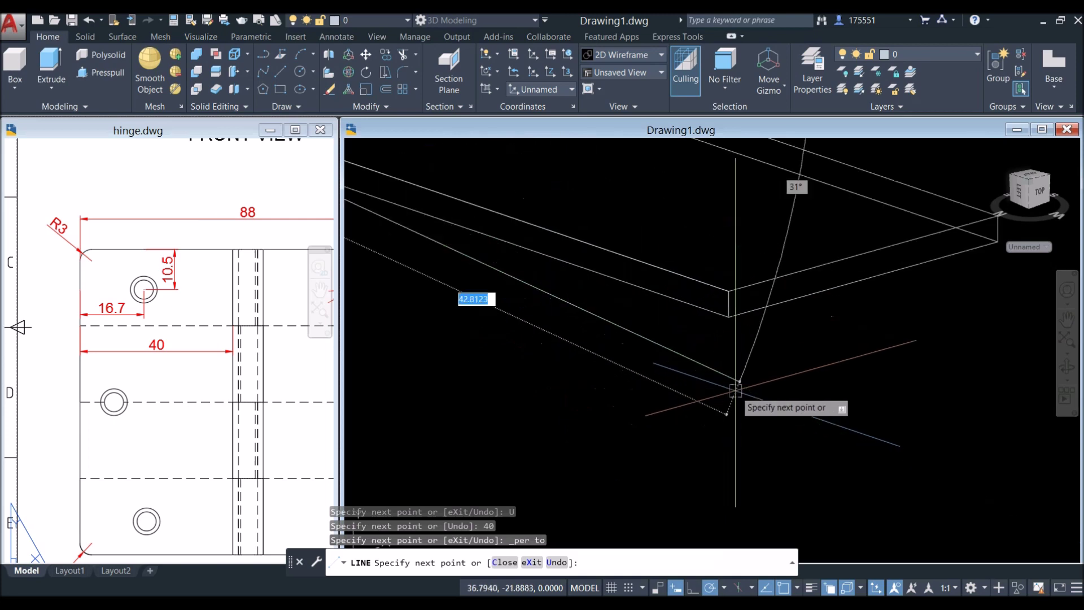
{"action": "left_click", "coordinate": [729, 315]}
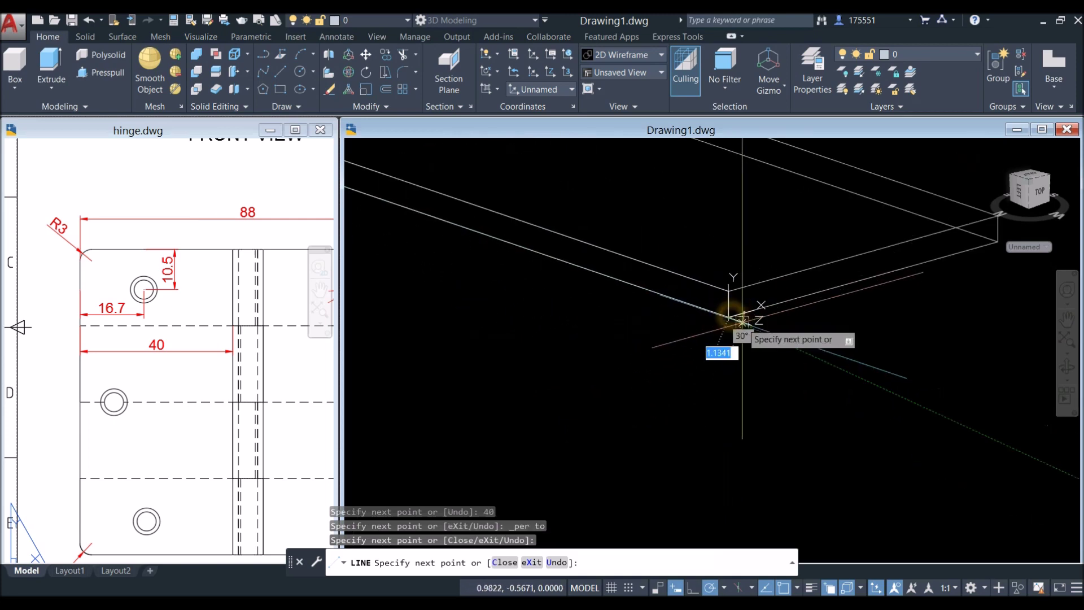
{"action": "left_click", "coordinate": [728, 290]}
{"action": "right_click", "coordinate": [739, 264]}
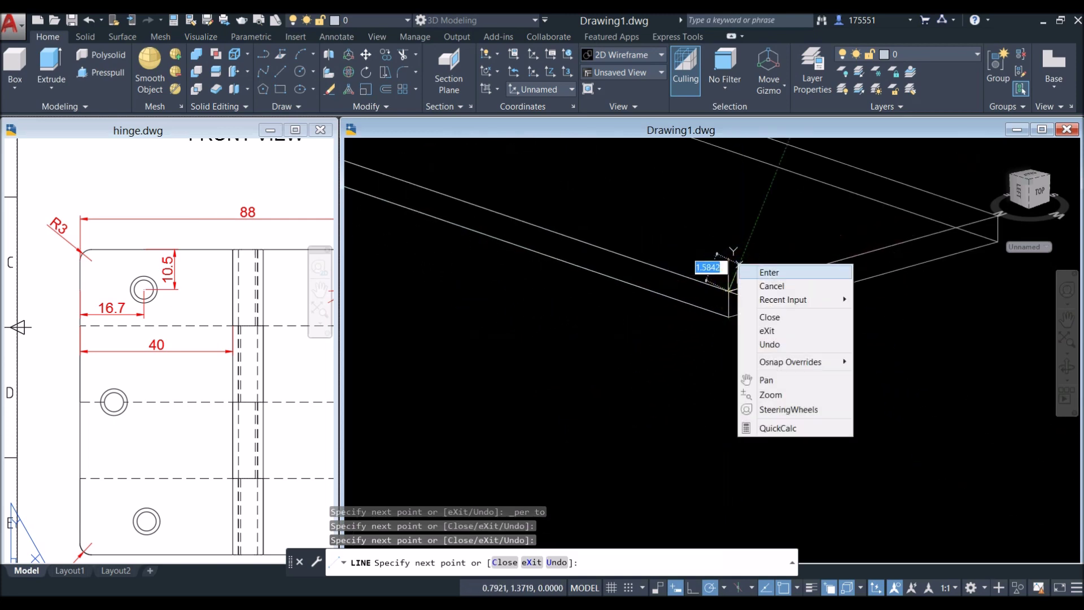
{"action": "left_click", "coordinate": [757, 274]}
{"action": "middle_click_drag", "start_coordinate": [757, 274], "coordinate": [645, 345], "text": "shift"}
{"action": "scroll", "coordinate": [646, 346], "scroll_direction": "down", "scroll_amount": 2}
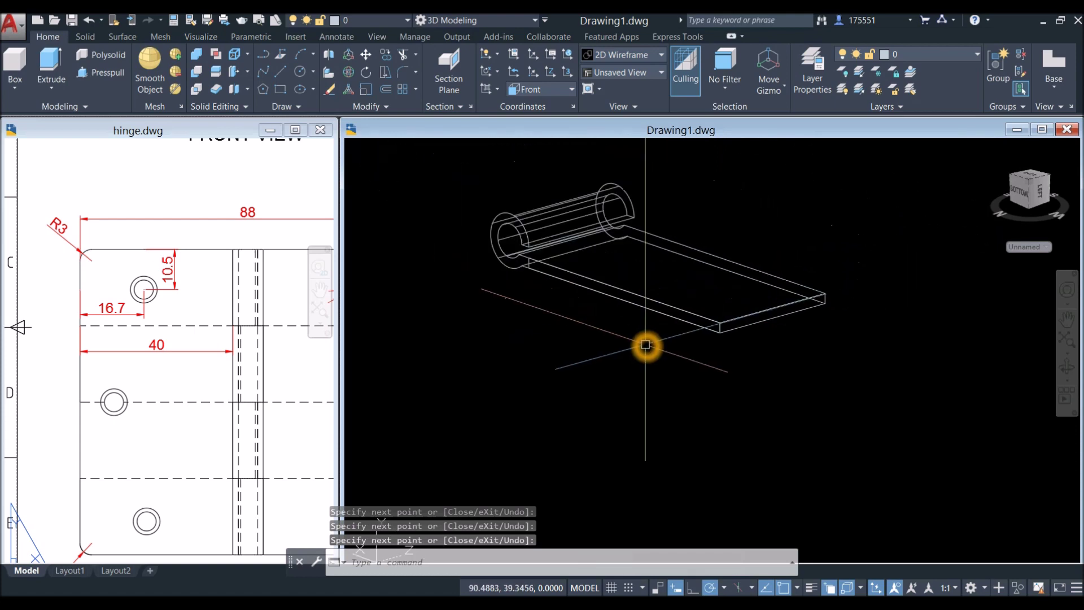
- JOIN the four slab-edge lines into one 3D polyline, picking Line when selections overlap
{"action": "key", "text": "Return"}
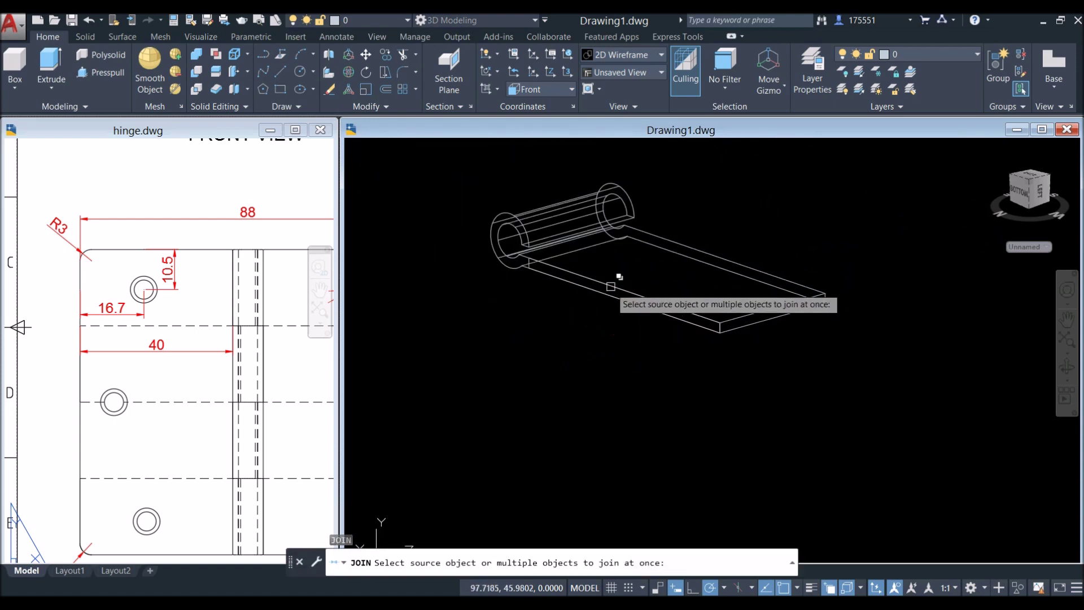
{"action": "left_click", "coordinate": [533, 270]}
{"action": "key", "text": "Return"}
{"action": "scroll", "coordinate": [531, 260], "scroll_direction": "up", "scroll_amount": 4}
{"action": "left_click", "coordinate": [561, 264]}
{"action": "left_click", "coordinate": [565, 274]}
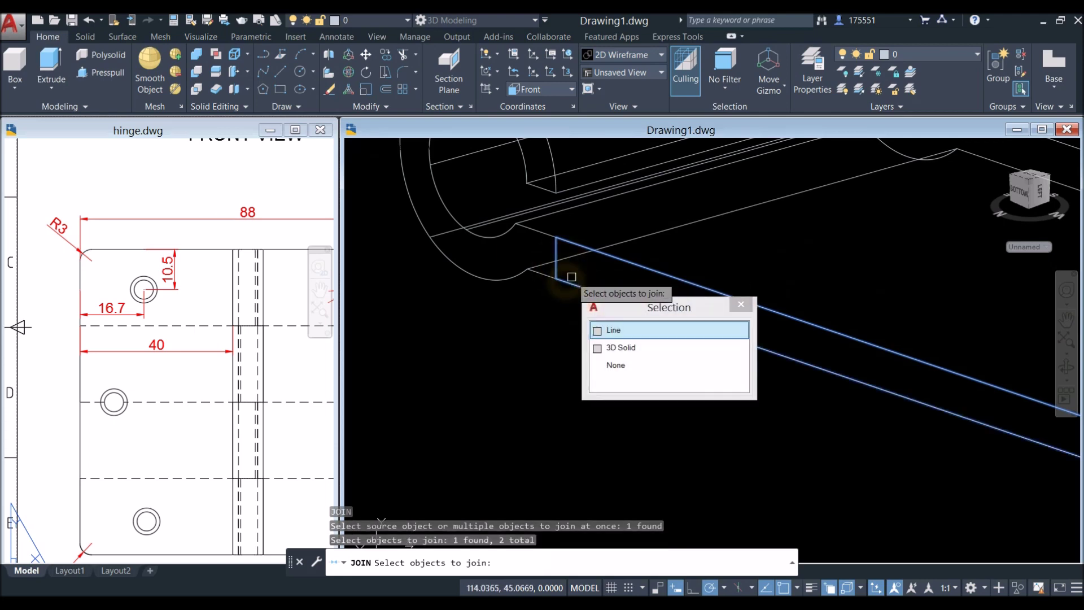
{"action": "key", "text": "Return"}
{"action": "scroll", "coordinate": [576, 283], "scroll_direction": "down", "scroll_amount": 4}
{"action": "scroll", "coordinate": [942, 378], "scroll_direction": "up", "scroll_amount": 5}
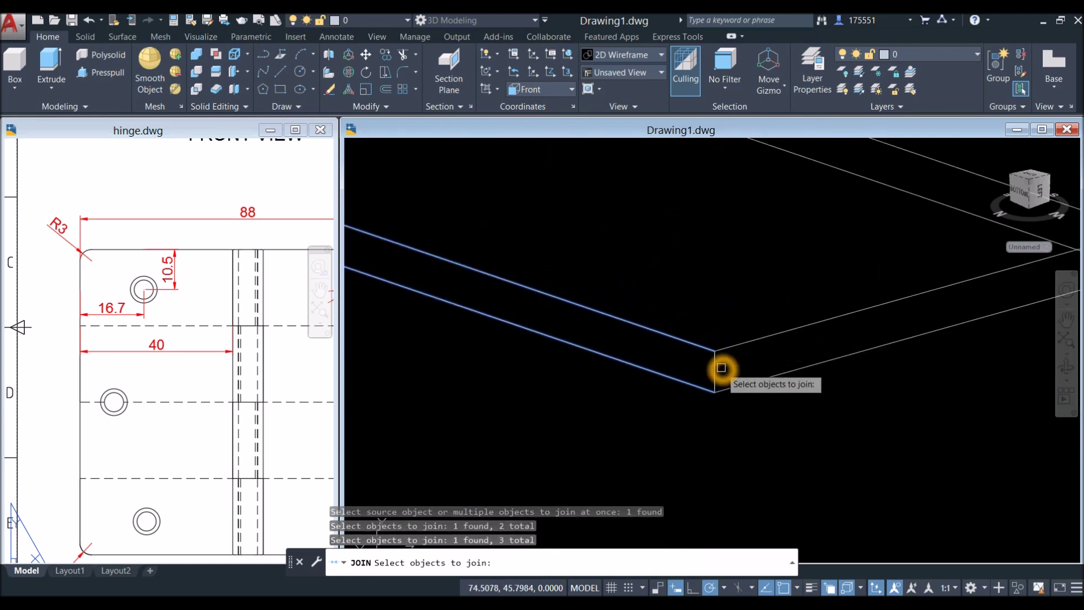
{"action": "left_click", "coordinate": [715, 370]}
{"action": "key", "text": "Return"}
{"action": "key", "text": "Return"}
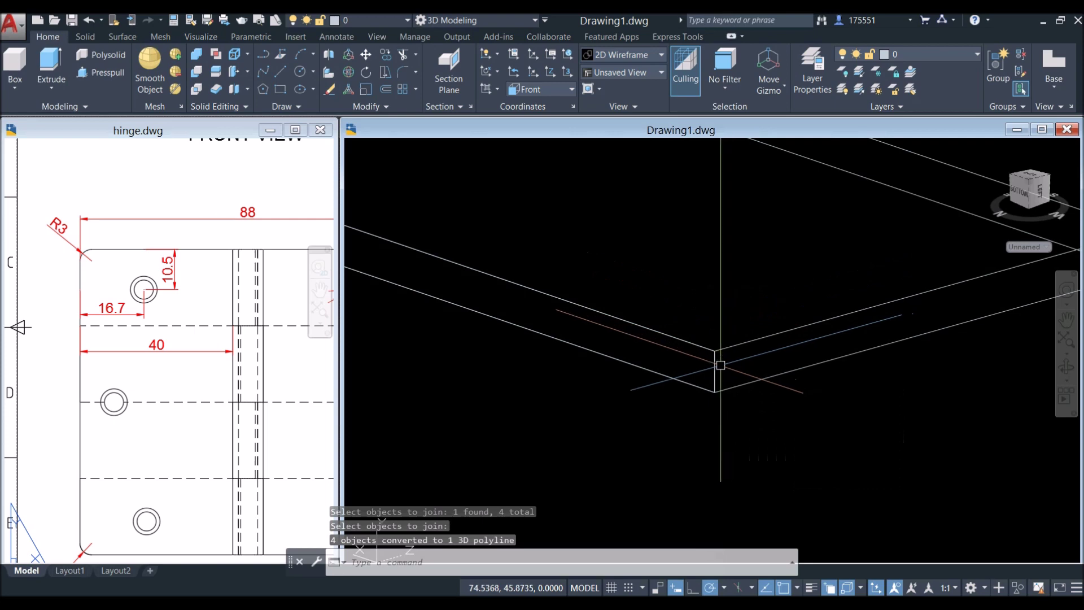
- Check the joined polyline, compare with hinge.dwg, then start EXTRUDE back in Drawing1
{"action": "left_click", "coordinate": [718, 365]}
{"action": "key", "text": "Return"}
{"action": "scroll", "coordinate": [723, 353], "scroll_direction": "down", "scroll_amount": 3}
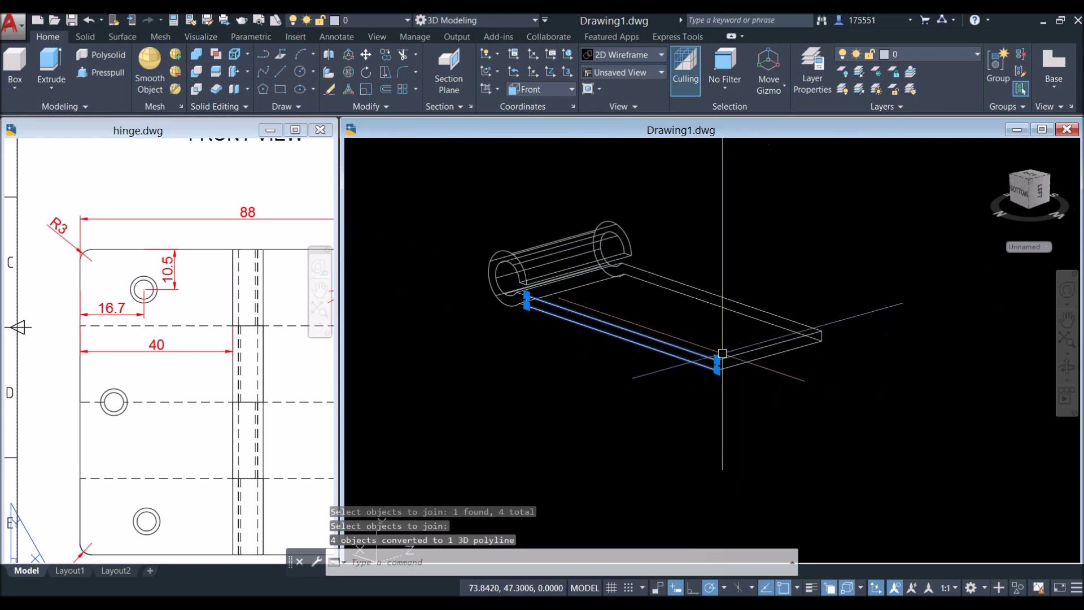
{"action": "key", "text": "Escape"}
{"action": "left_click", "coordinate": [237, 446]}
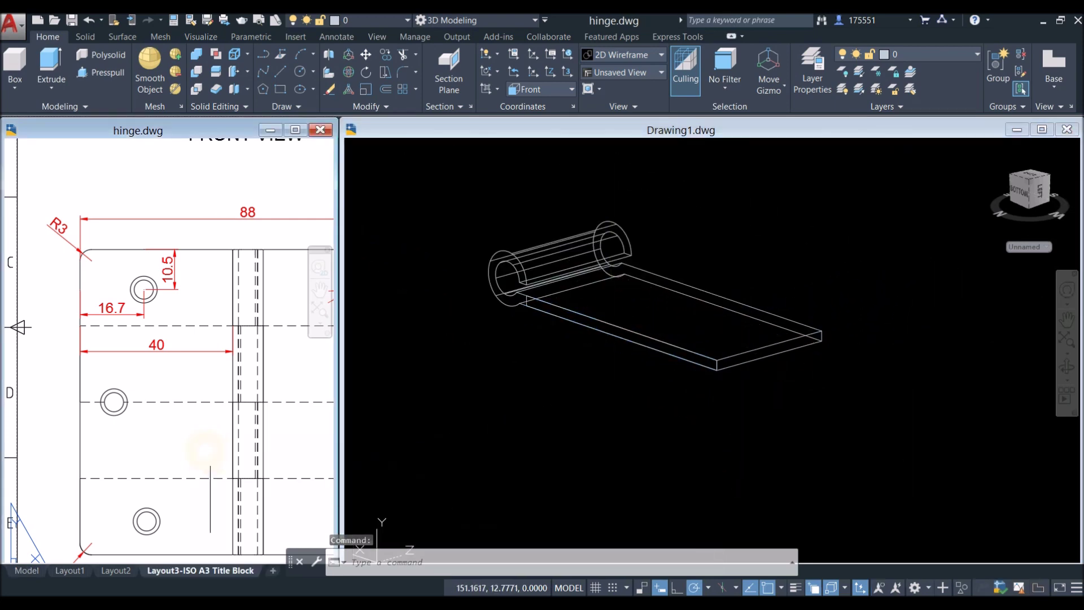
{"action": "scroll", "coordinate": [221, 438], "scroll_direction": "down", "scroll_amount": 5}
{"action": "scroll", "coordinate": [216, 435], "scroll_direction": "up", "scroll_amount": 6}
{"action": "scroll", "coordinate": [216, 435], "scroll_direction": "up", "scroll_amount": 2}
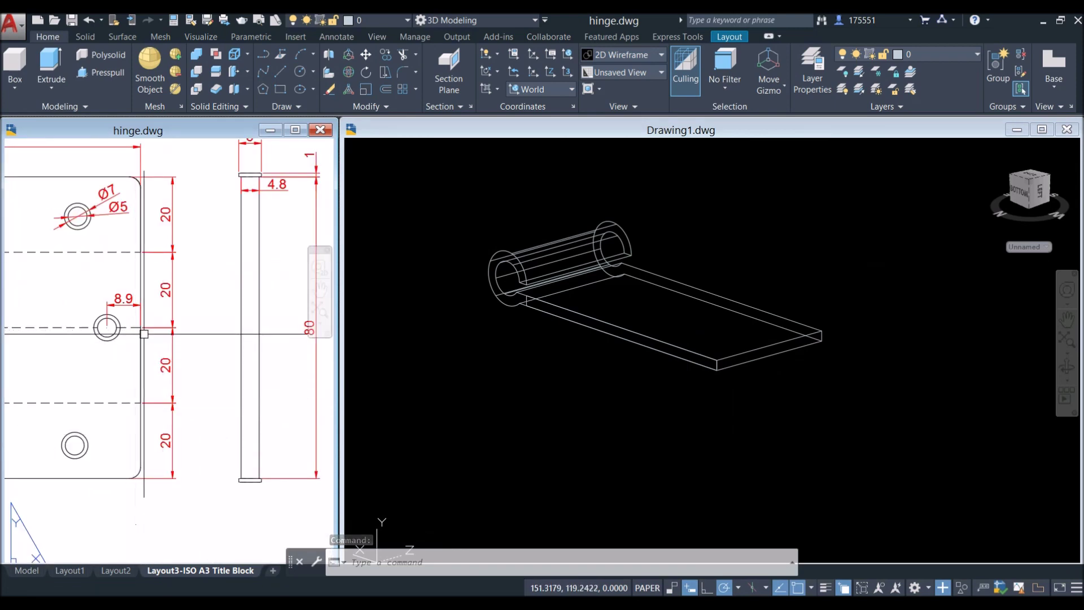
{"action": "left_click", "coordinate": [564, 403]}
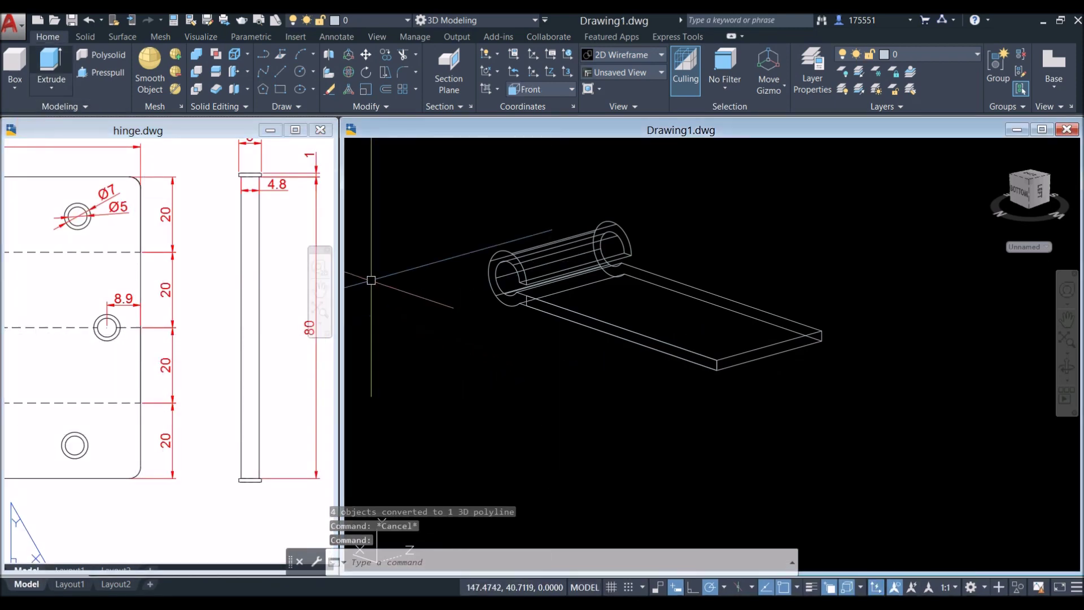
{"action": "left_click", "coordinate": [52, 67]}
- Extrude the joined polyline profile 20 units into a plate solid
{"action": "scroll", "coordinate": [520, 300], "scroll_direction": "up", "scroll_amount": 4}
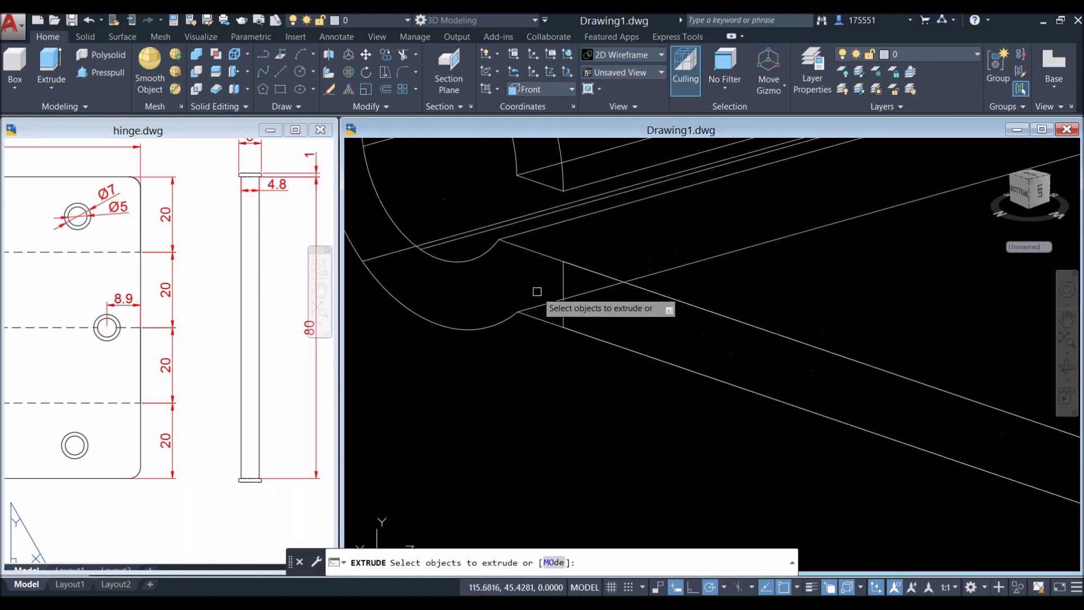
{"action": "left_click", "coordinate": [560, 278]}
{"action": "scroll", "coordinate": [565, 273], "scroll_direction": "down", "scroll_amount": 5}
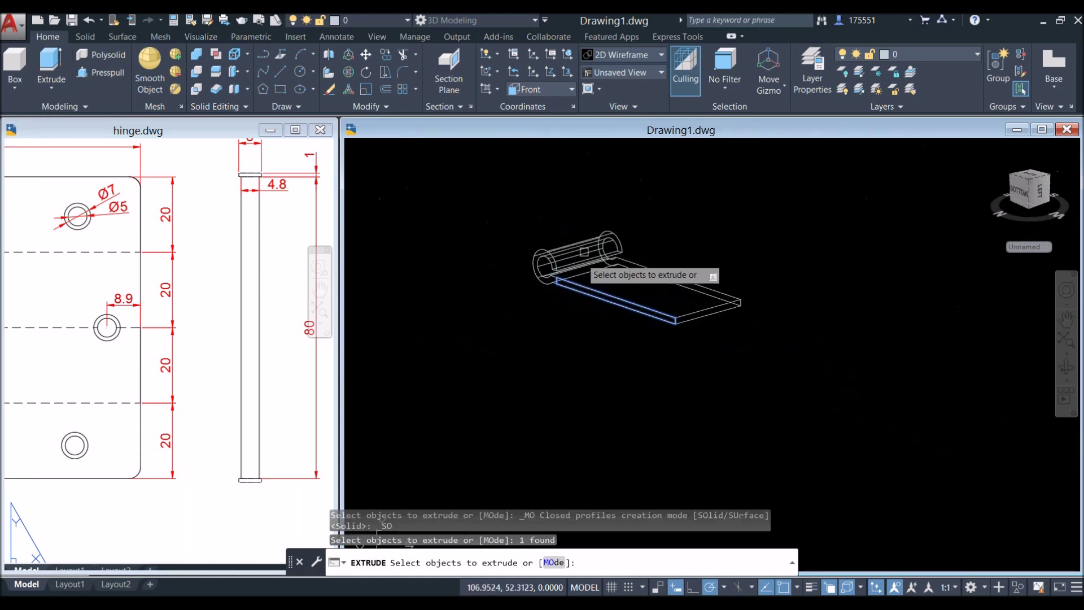
{"action": "right_click", "coordinate": [610, 185]}
{"action": "left_click", "coordinate": [627, 194]}
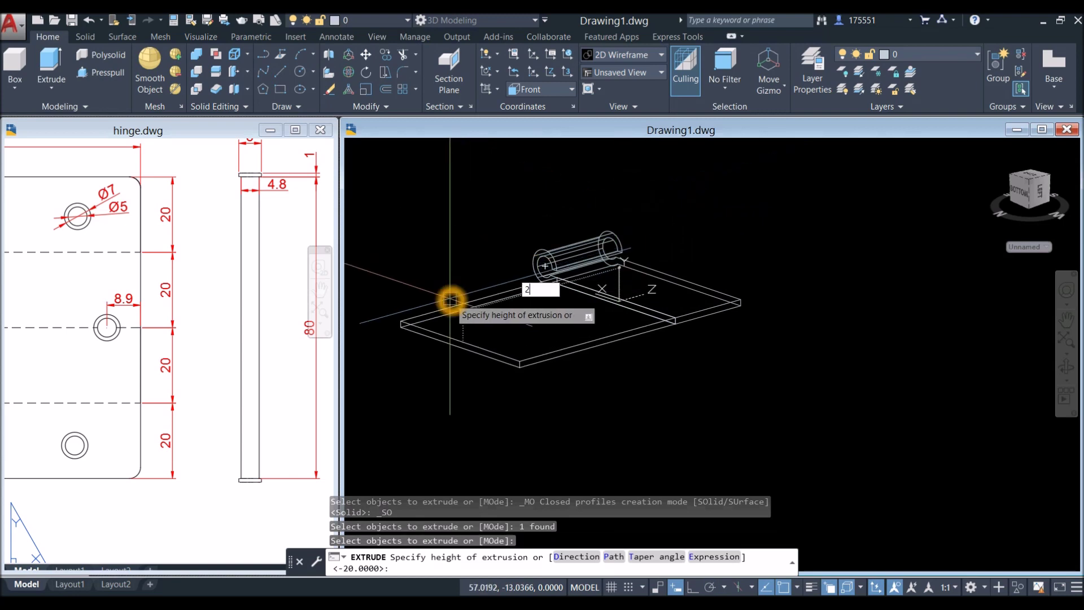
{"action": "key", "text": "Return"}
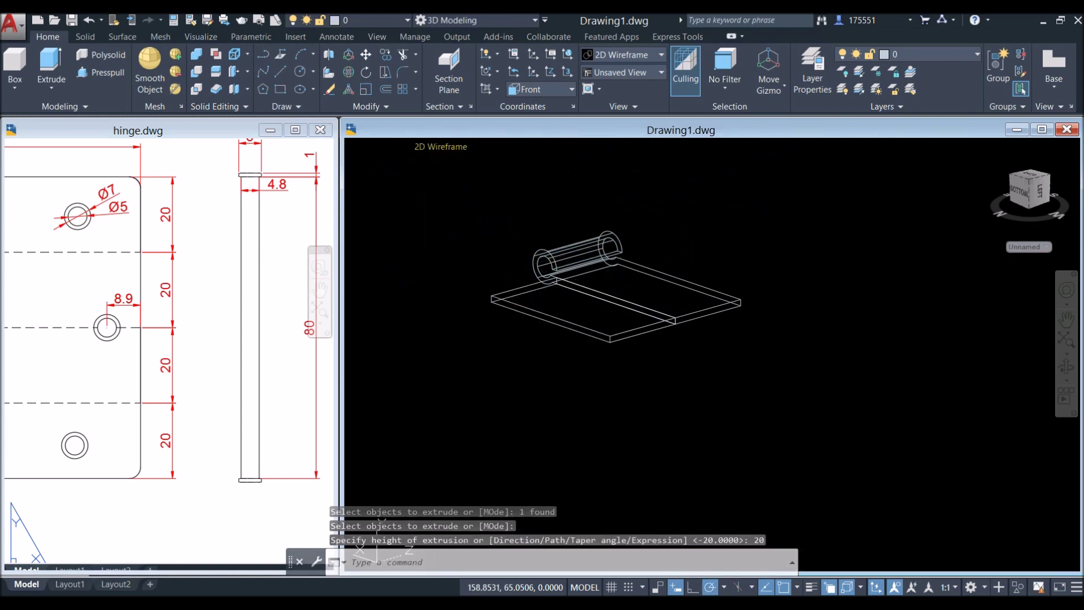
- Shade the model in Conceptual style and select the leaf section with the knuckle
{"action": "left_click", "coordinate": [425, 148]}
{"action": "left_click", "coordinate": [509, 188]}
{"action": "mouse_move", "coordinate": [568, 221]}
{"action": "middle_mouse_down", "text": "shift"}
{"action": "mouse_move", "coordinate": [621, 226]}
{"action": "mouse_move", "coordinate": [532, 261]}
{"action": "mouse_move", "coordinate": [542, 266]}
{"action": "middle_mouse_up", "text": "shift"}
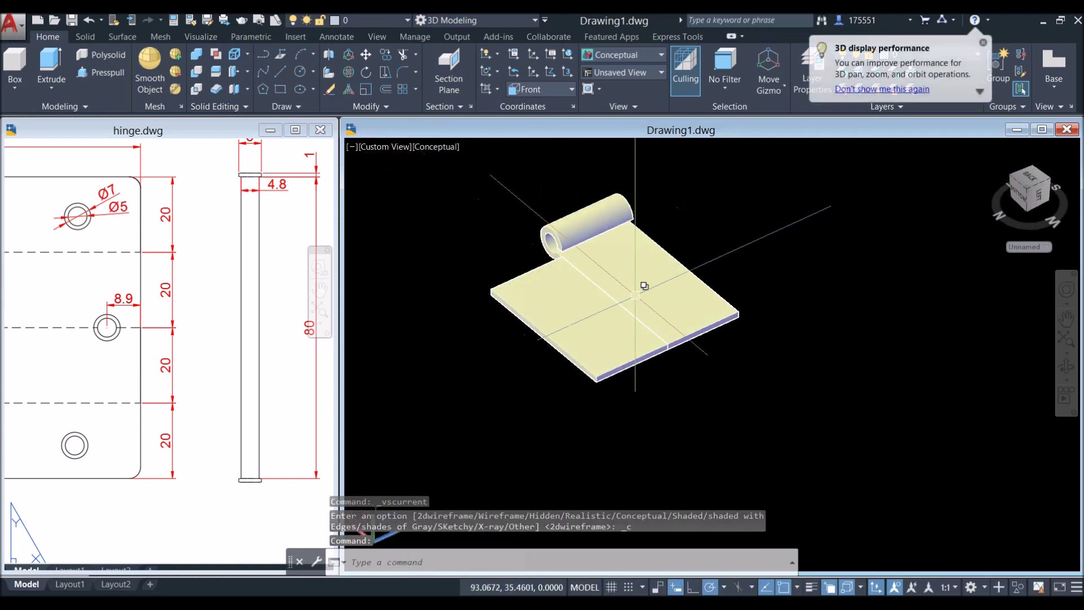
{"action": "left_click", "coordinate": [691, 290]}
- Copy the knuckled plate section from the leaf corner to the adjacent section corner
{"action": "right_click", "coordinate": [741, 242]}
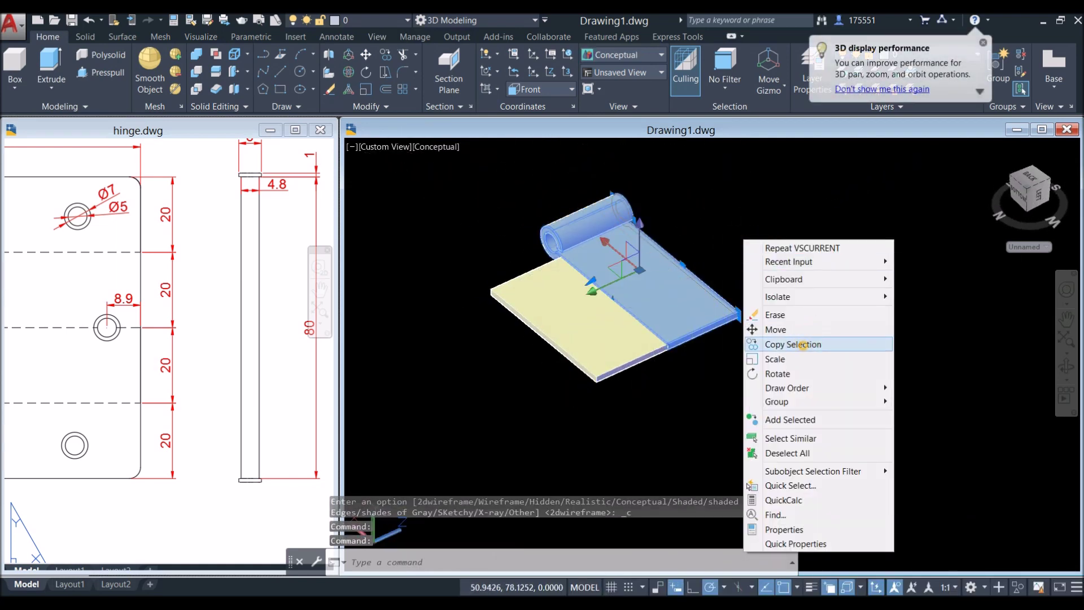
{"action": "left_click", "coordinate": [791, 344]}
{"action": "scroll", "coordinate": [745, 333], "scroll_direction": "up", "scroll_amount": 4}
{"action": "left_click", "coordinate": [729, 296]}
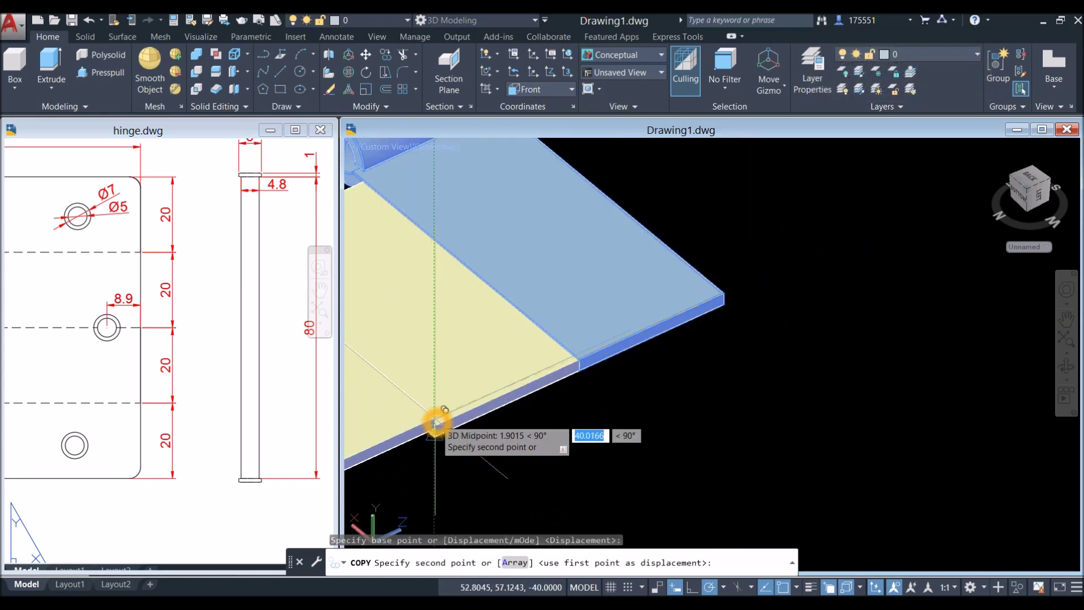
{"action": "scroll", "coordinate": [435, 422], "scroll_direction": "up", "scroll_amount": 3}
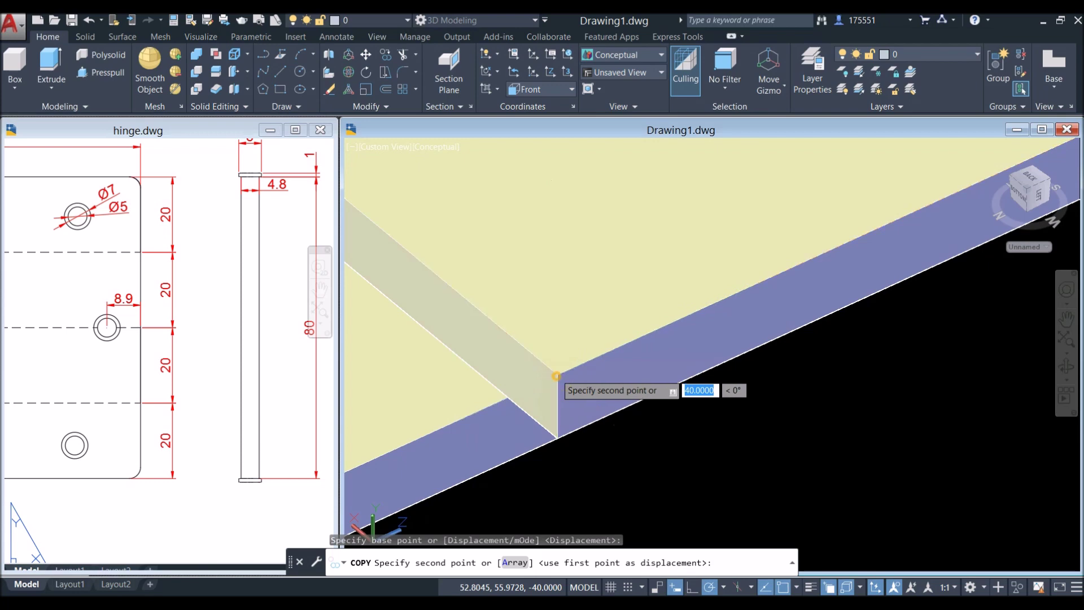
{"action": "left_click", "coordinate": [556, 376]}
{"action": "right_click", "coordinate": [593, 355]}
{"action": "left_click", "coordinate": [617, 358]}
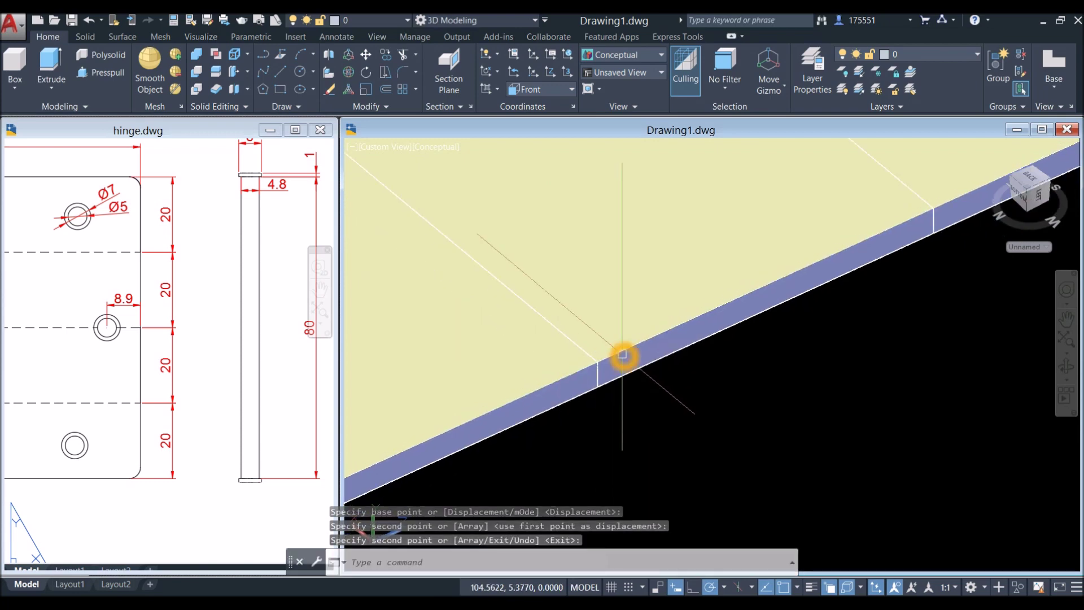
{"action": "scroll", "coordinate": [649, 327], "scroll_direction": "down", "scroll_amount": 2}
- Copy the plain plate section from the leaf corner to the neighbouring corner
{"action": "left_click", "coordinate": [557, 182]}
{"action": "scroll", "coordinate": [655, 243], "scroll_direction": "down", "scroll_amount": 4}
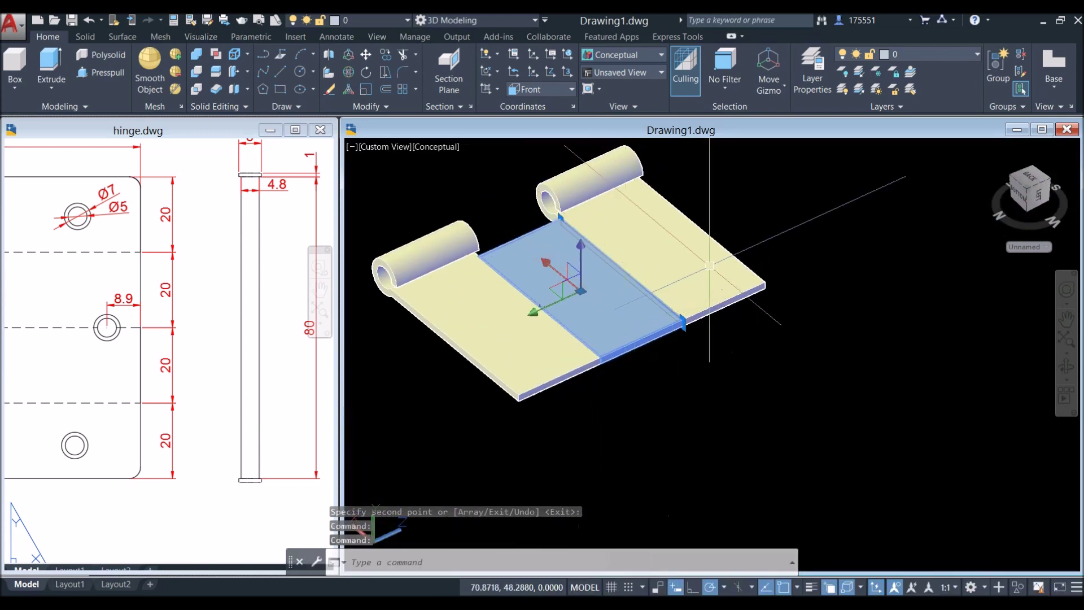
{"action": "right_click", "coordinate": [738, 229]}
{"action": "left_click", "coordinate": [757, 331]}
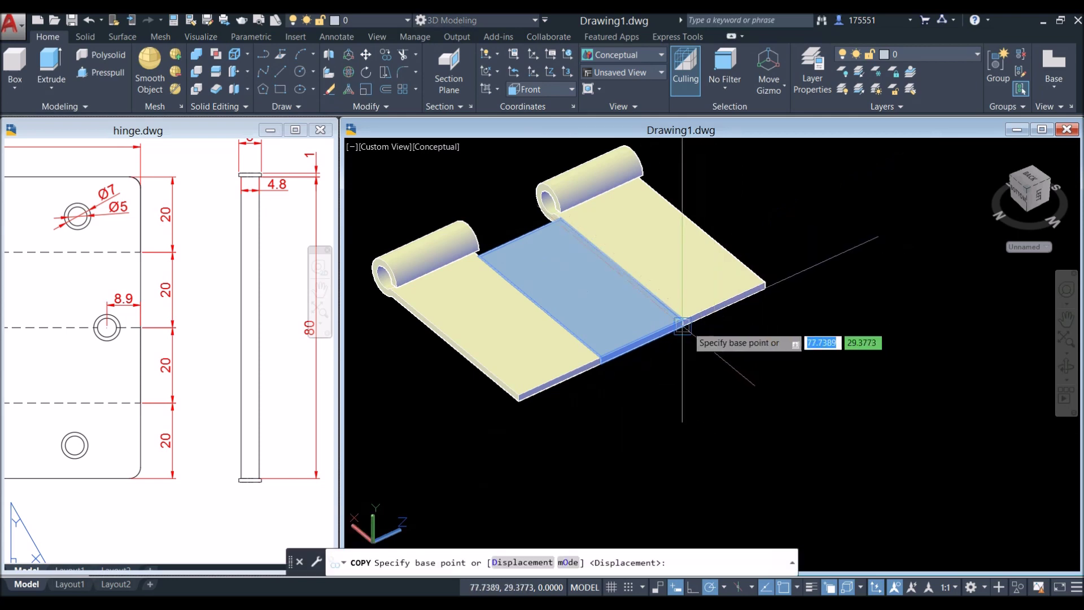
{"action": "scroll", "coordinate": [683, 325], "scroll_direction": "up", "scroll_amount": 5}
{"action": "left_click", "coordinate": [683, 302]}
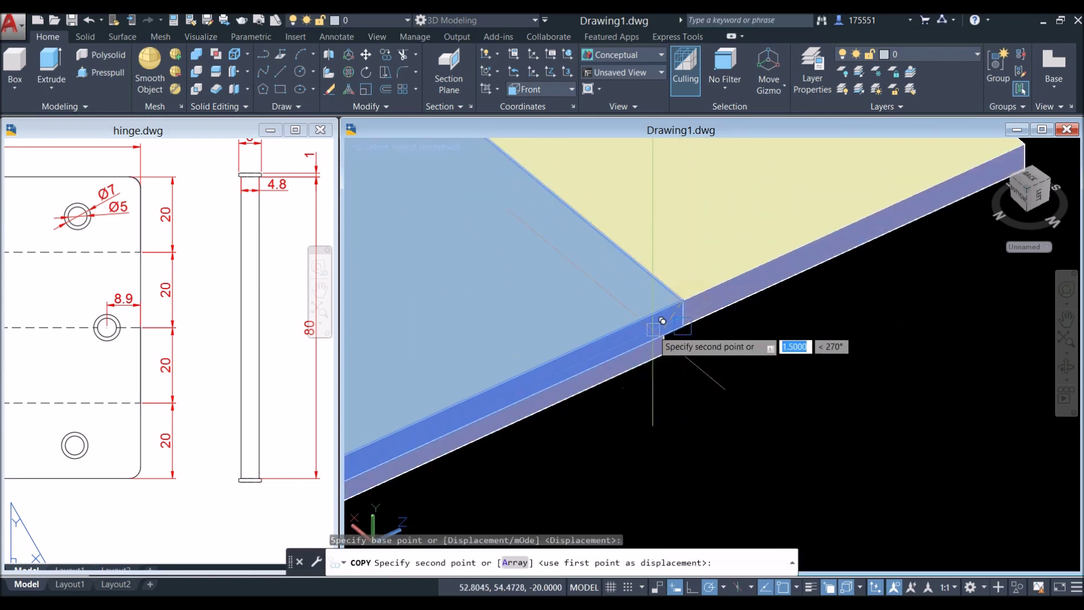
{"action": "scroll", "coordinate": [658, 315], "scroll_direction": "down", "scroll_amount": 5}
{"action": "scroll", "coordinate": [582, 362], "scroll_direction": "up", "scroll_amount": 4}
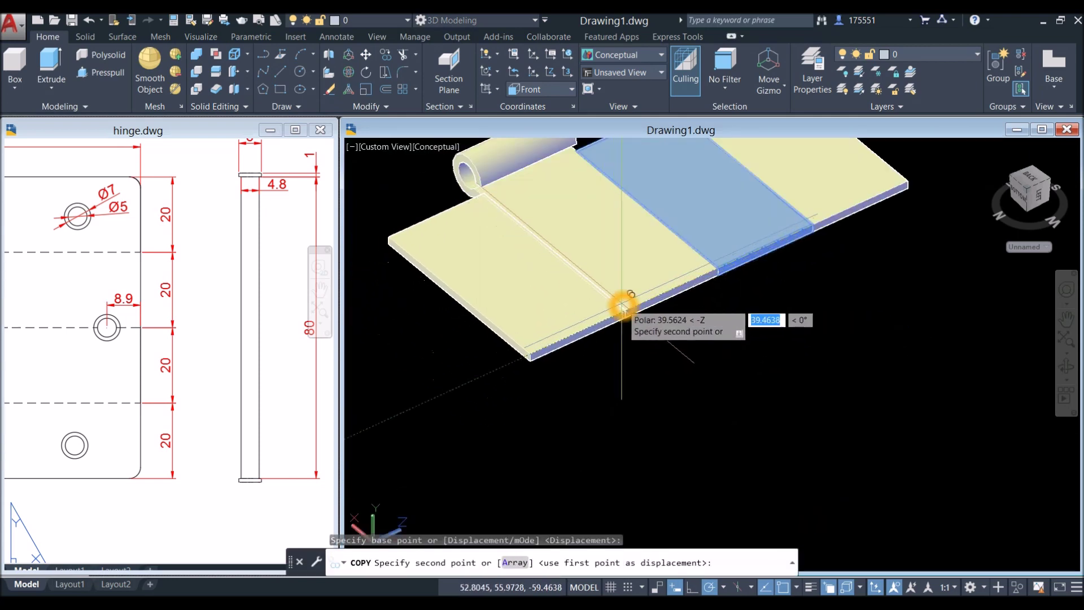
{"action": "left_click", "coordinate": [623, 314]}
{"action": "right_click", "coordinate": [676, 310]}
{"action": "left_click", "coordinate": [706, 316]}
{"action": "middle_click_drag", "start_coordinate": [690, 315], "coordinate": [686, 339], "text": "shift"}
{"action": "scroll", "coordinate": [697, 317], "scroll_direction": "down", "scroll_amount": 5}
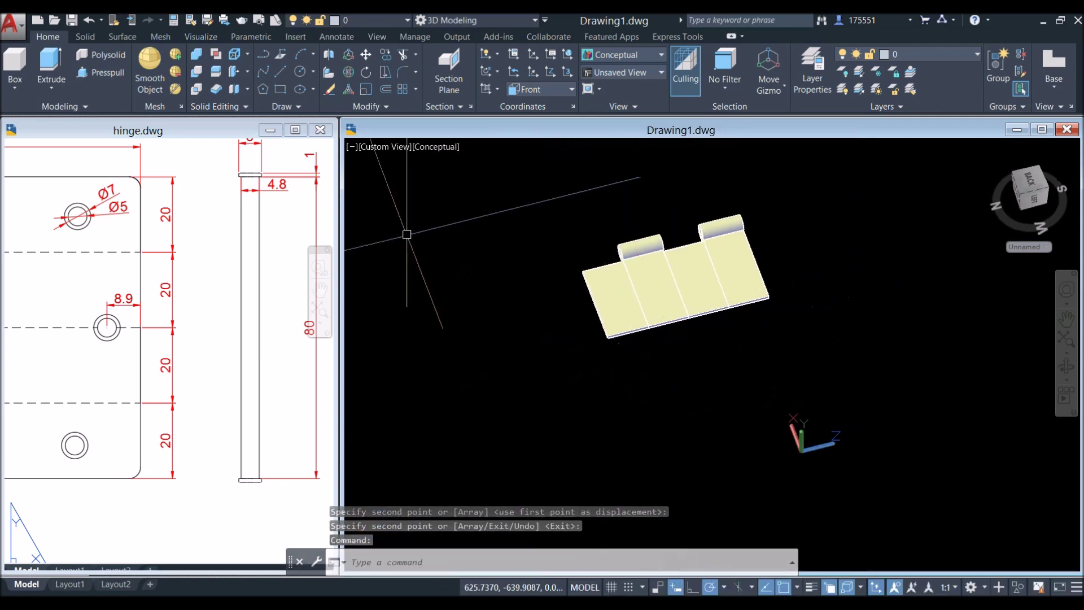
- Switch to Top view and Union the four window-selected plate sections into one leaf
{"action": "left_click", "coordinate": [386, 146]}
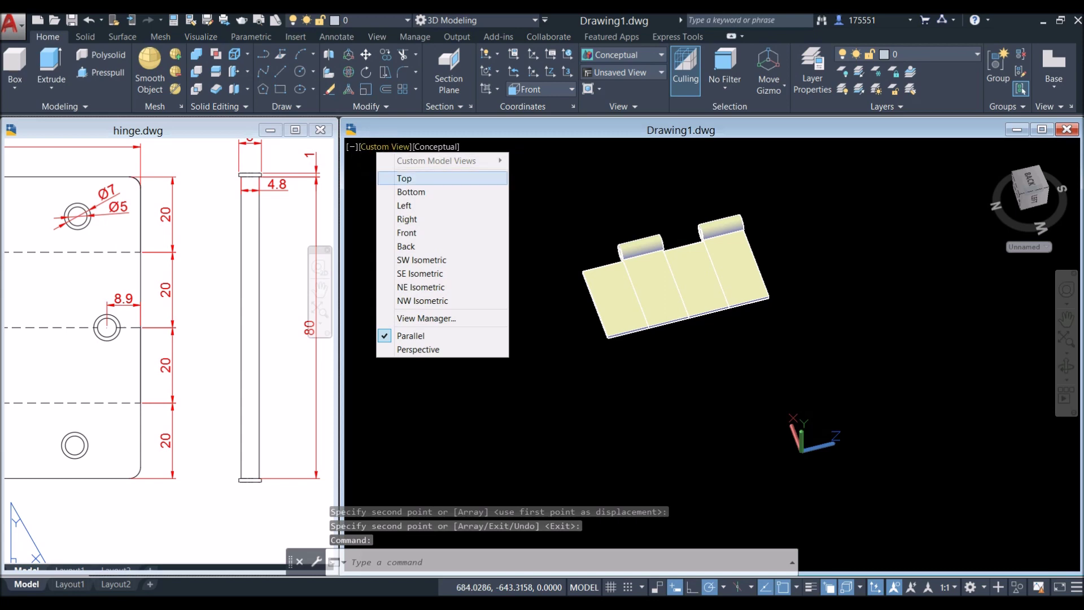
{"action": "left_click", "coordinate": [395, 175]}
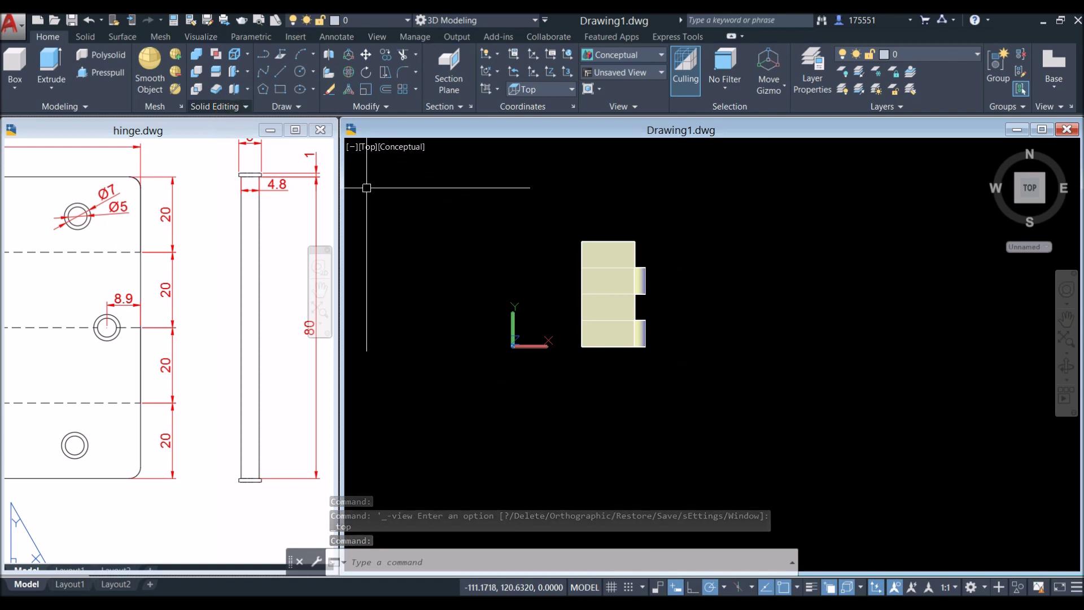
{"action": "left_click", "coordinate": [196, 55]}
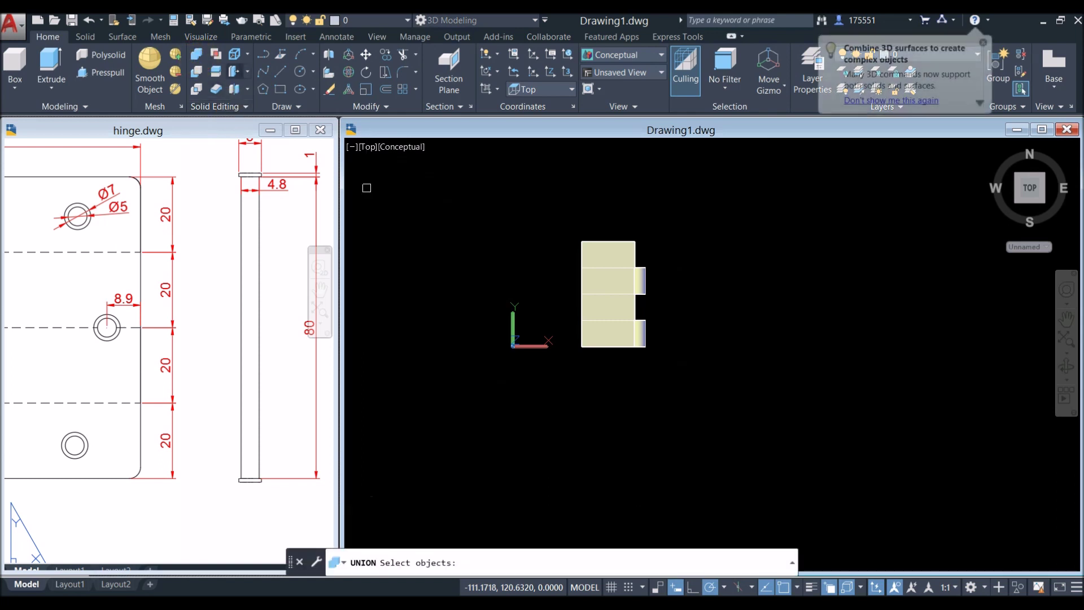
{"action": "left_click", "coordinate": [559, 209]}
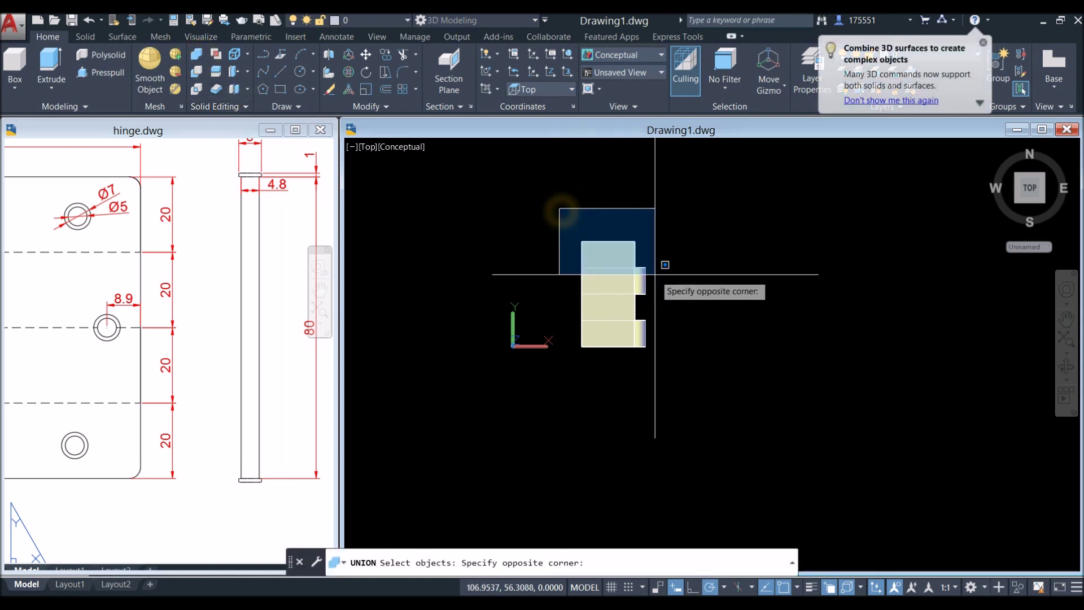
{"action": "left_click", "coordinate": [704, 378]}
{"action": "right_click", "coordinate": [694, 303]}
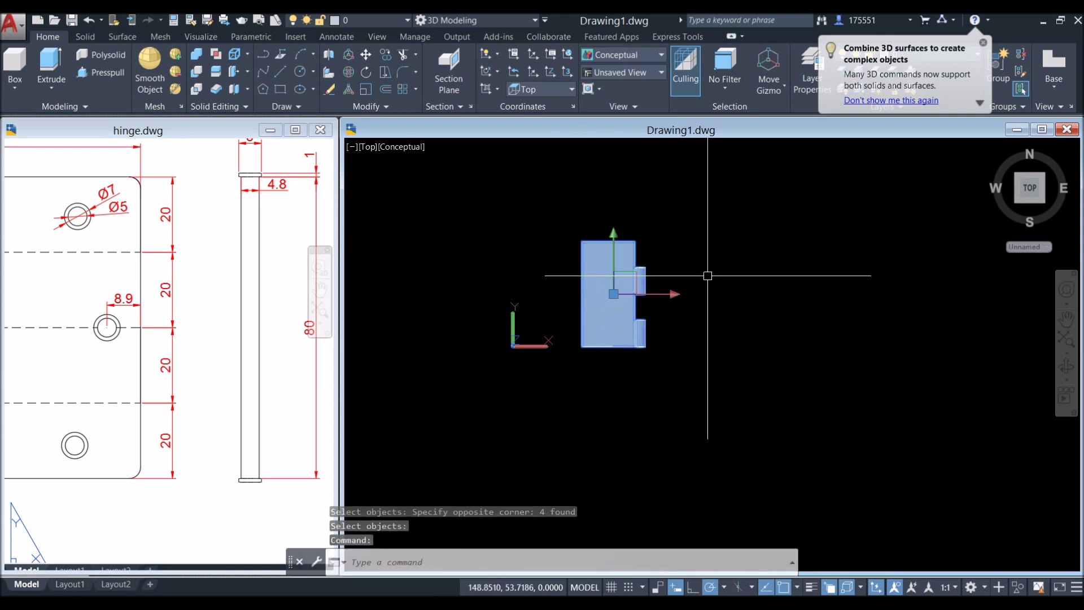
{"action": "key", "text": "Escape"}
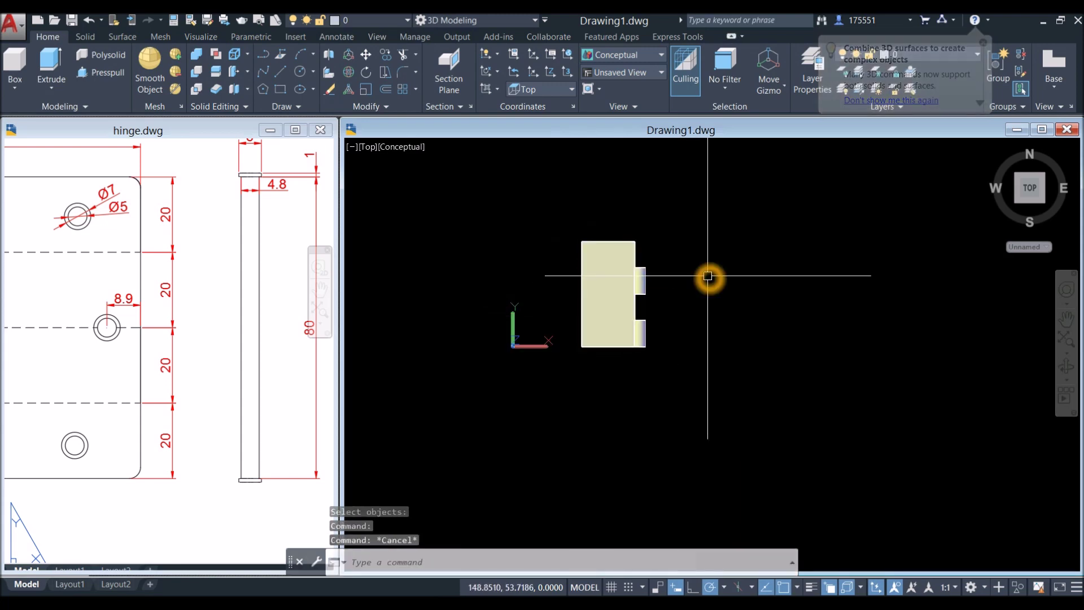
- Mirror the merged leaf about a vertical line, keeping the original
{"action": "type", "text": "i"}
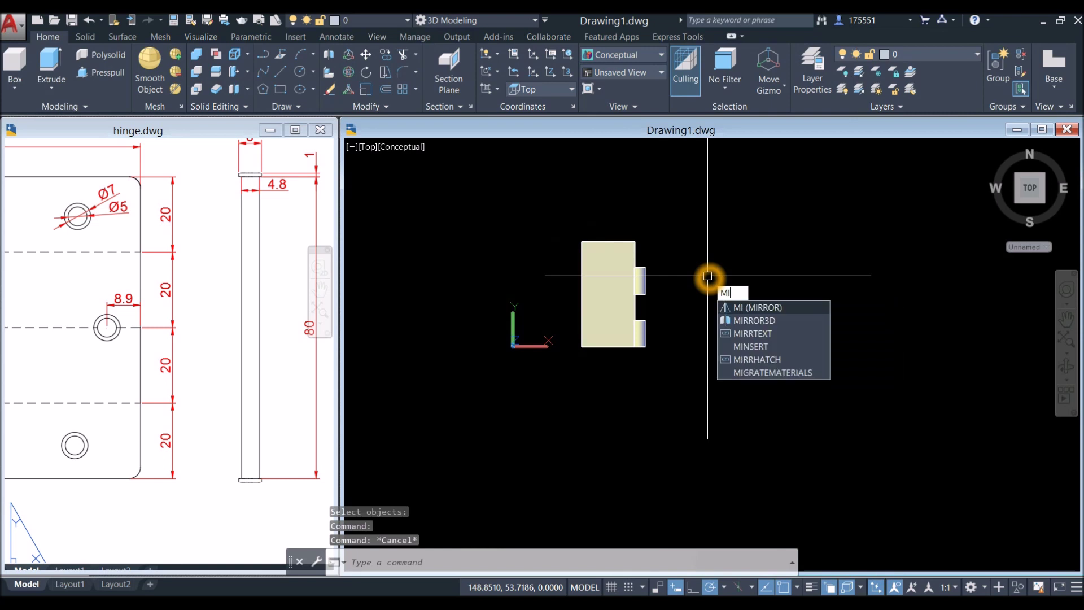
{"action": "key", "text": "Return"}
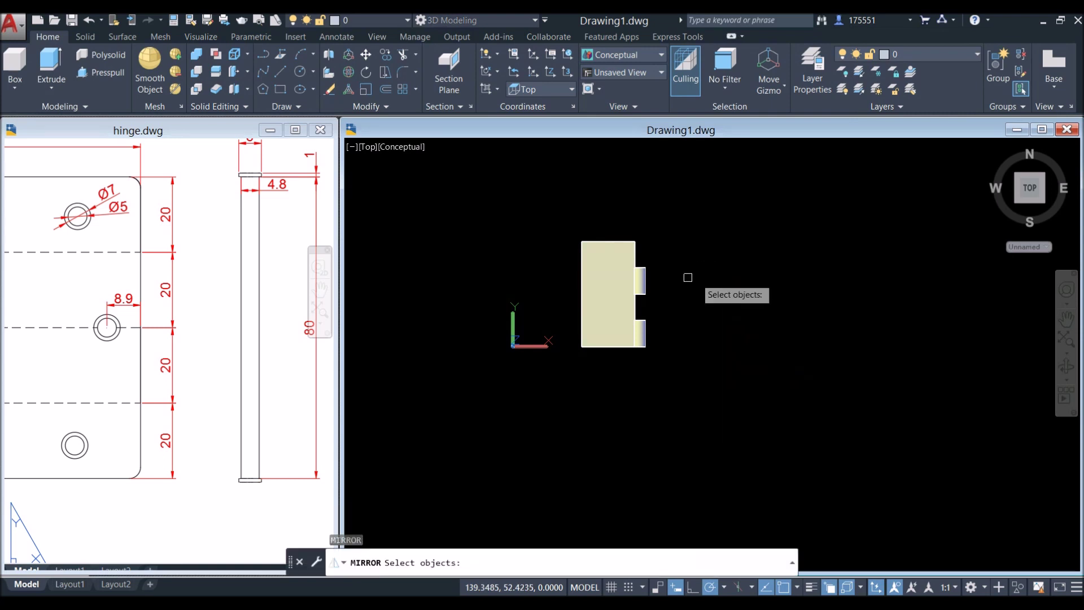
{"action": "left_click", "coordinate": [619, 267]}
{"action": "right_click", "coordinate": [695, 242]}
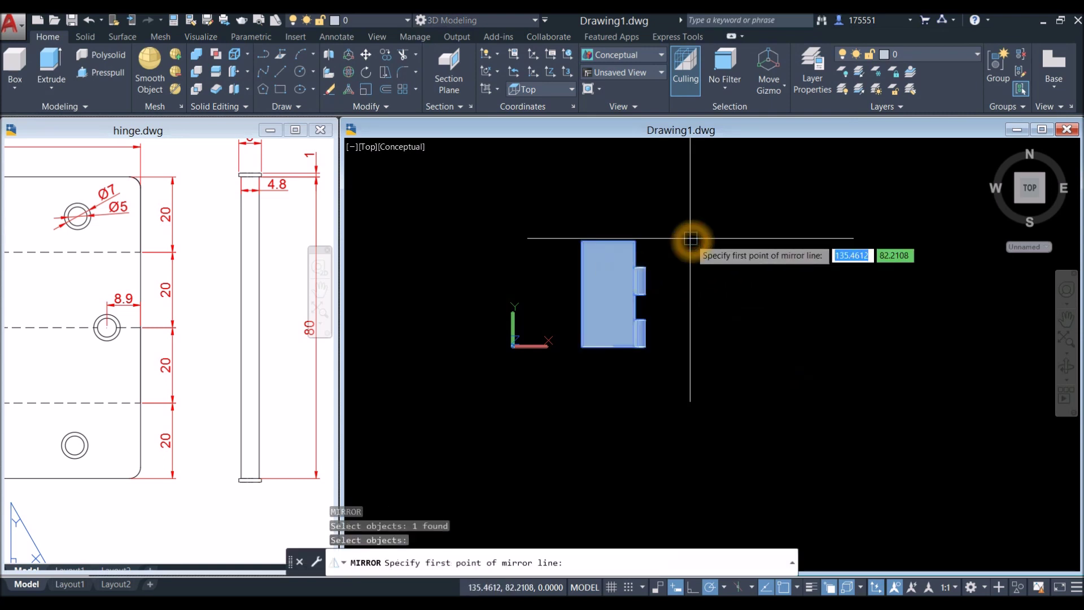
{"action": "left_click", "coordinate": [728, 390]}
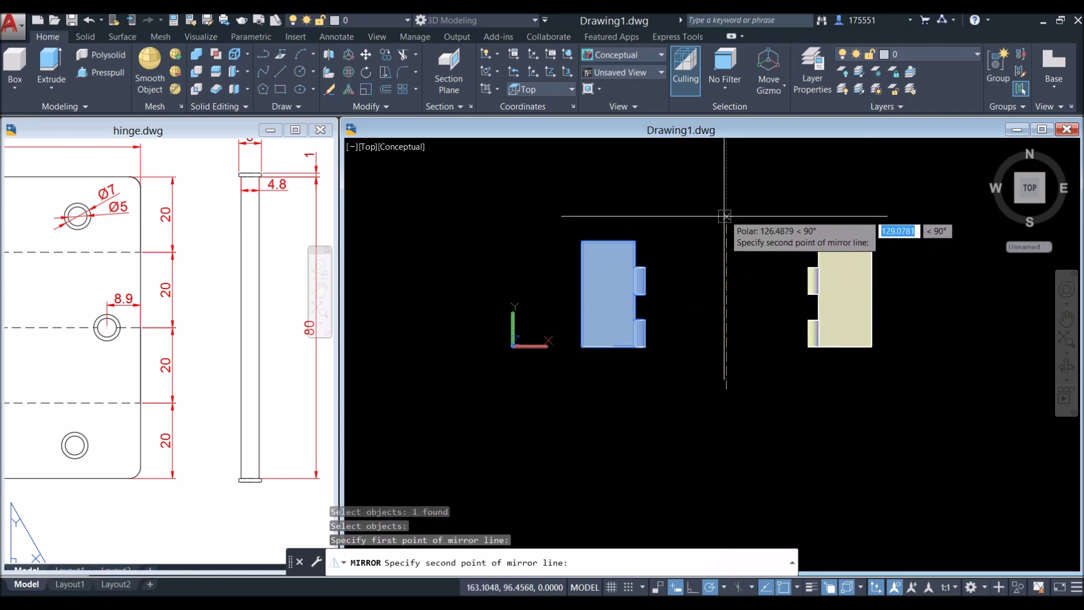
{"action": "left_click", "coordinate": [727, 171]}
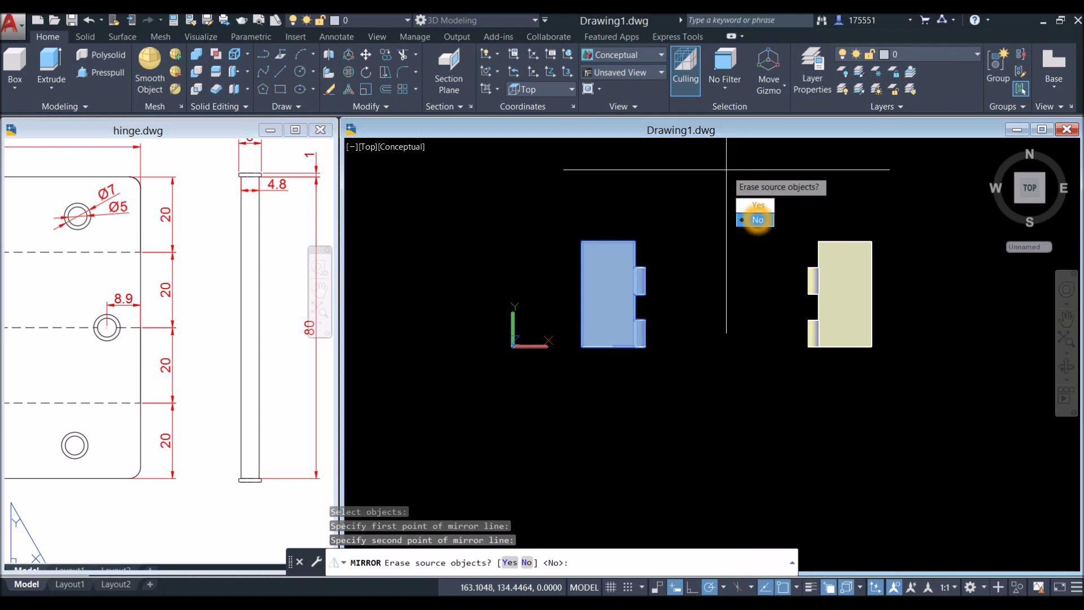
{"action": "left_click", "coordinate": [758, 220]}
{"action": "middle_click_drag", "start_coordinate": [698, 249], "coordinate": [624, 242]}
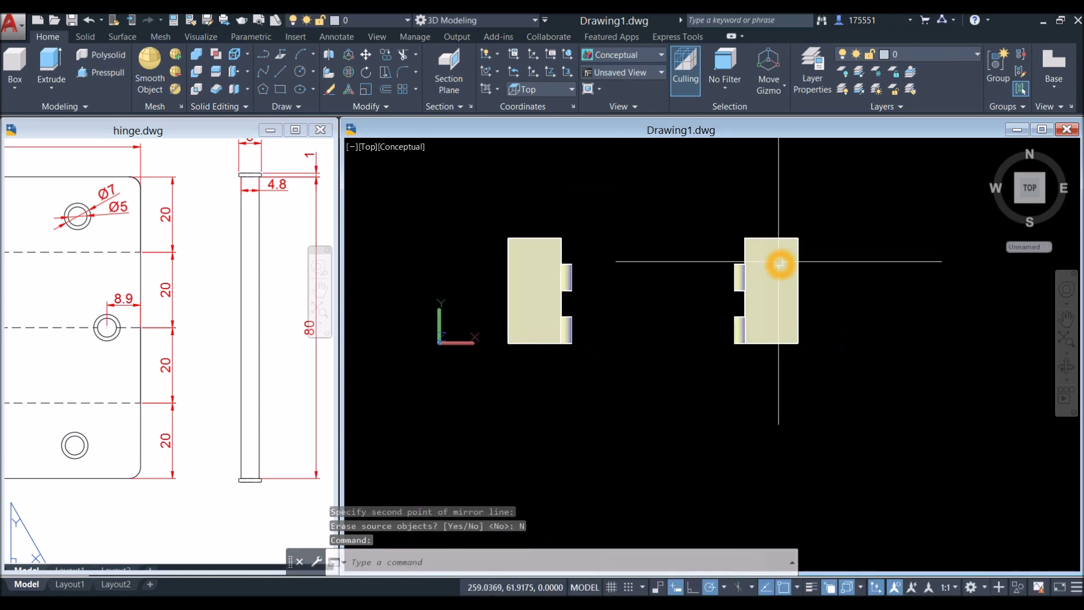
- Mirror the right leaf about a horizontal line, erasing the source, and orbit to check
{"action": "left_click", "coordinate": [780, 262]}
{"action": "key", "text": "Escape"}
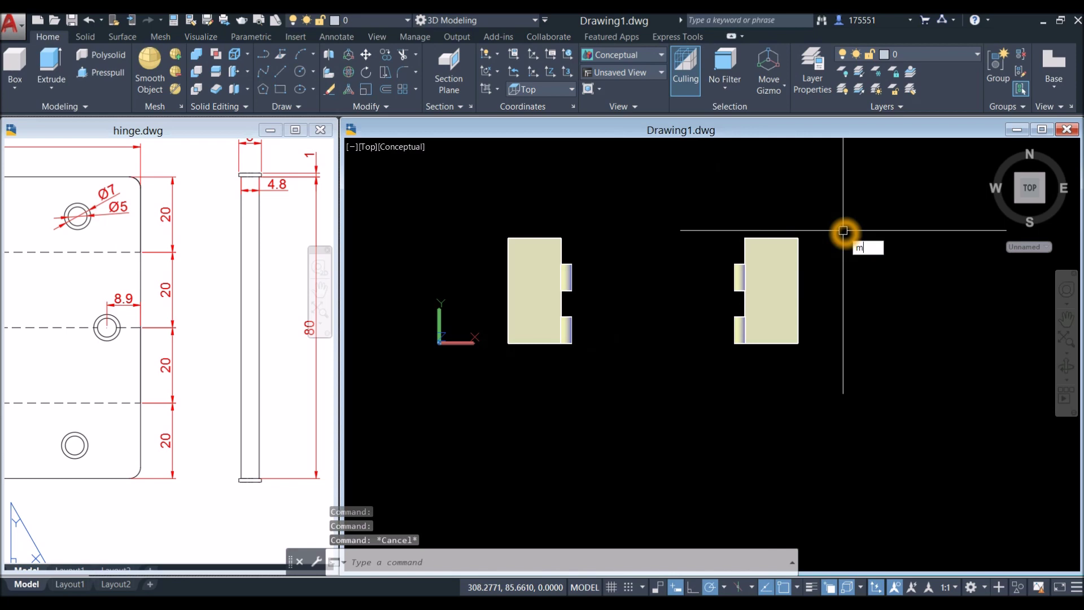
{"action": "key", "text": "Return"}
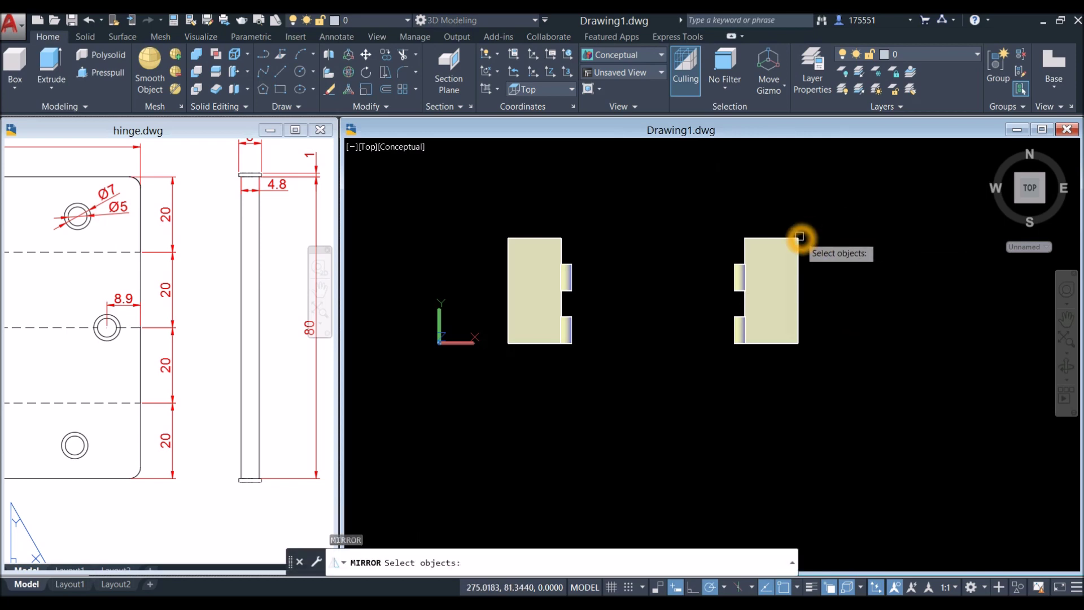
{"action": "left_click", "coordinate": [800, 236]}
{"action": "key", "text": "Return"}
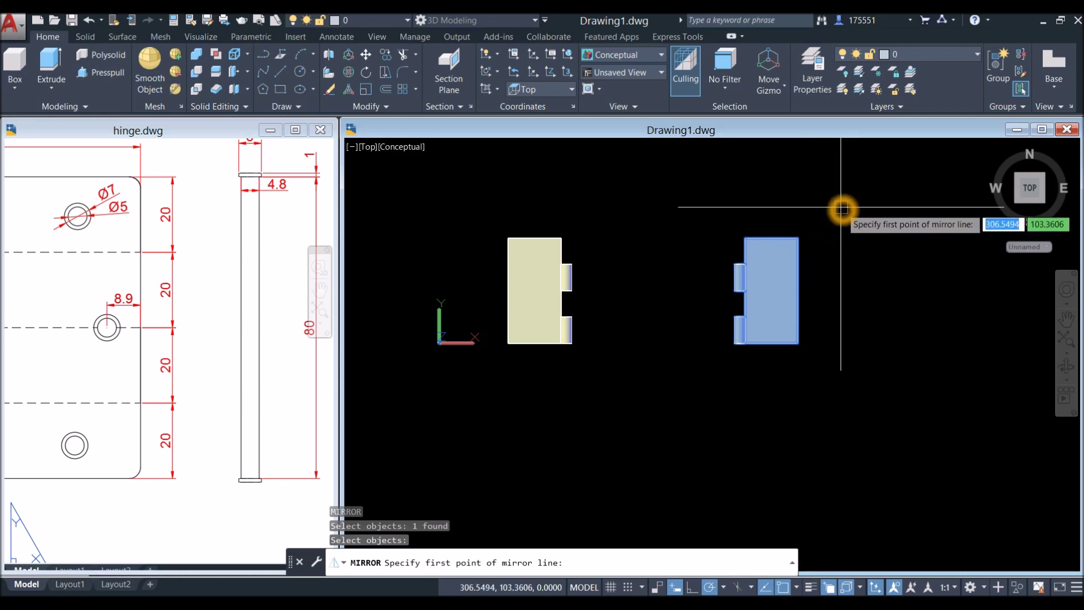
{"action": "left_click", "coordinate": [842, 210]}
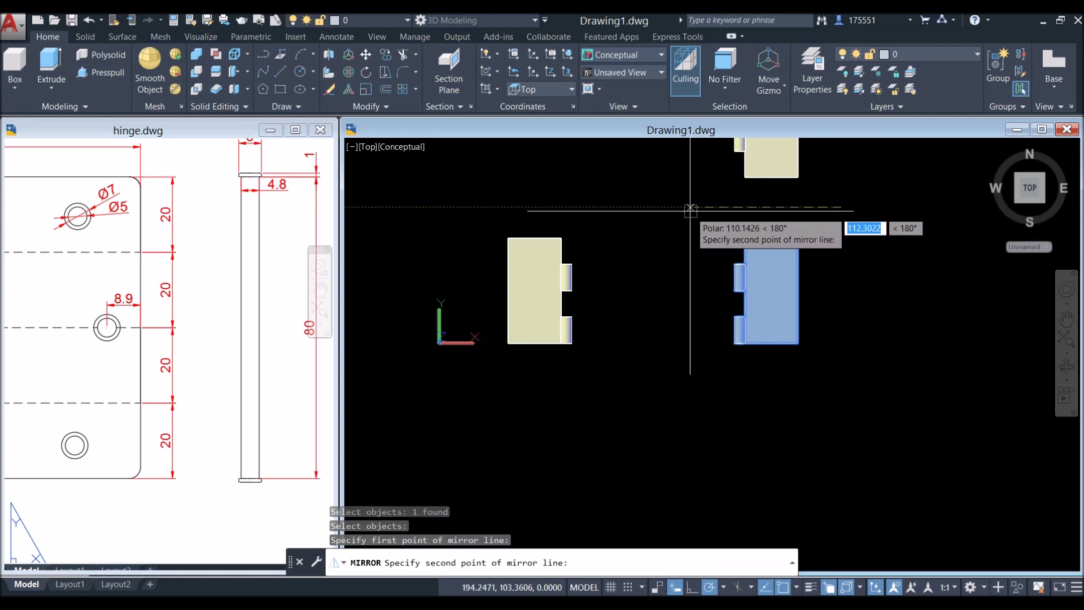
{"action": "left_click", "coordinate": [671, 209]}
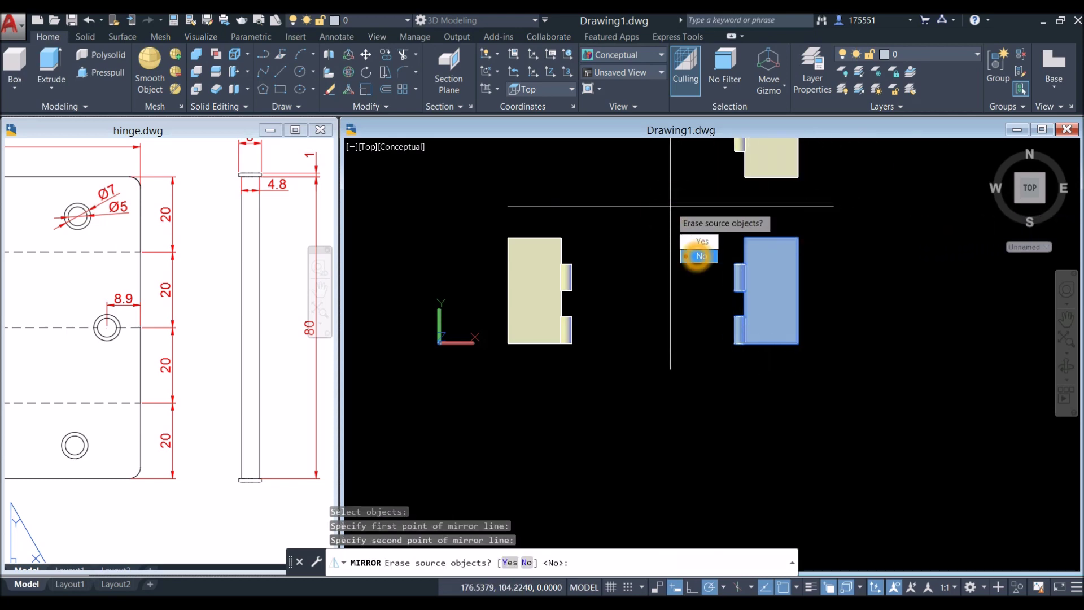
{"action": "left_click", "coordinate": [703, 242]}
{"action": "mouse_move", "coordinate": [661, 370]}
{"action": "middle_mouse_down", "text": "shift"}
{"action": "mouse_move", "coordinate": [649, 310]}
{"action": "mouse_move", "coordinate": [661, 324]}
{"action": "mouse_move", "coordinate": [637, 299]}
{"action": "mouse_move", "coordinate": [607, 298]}
{"action": "middle_mouse_up", "text": "shift"}
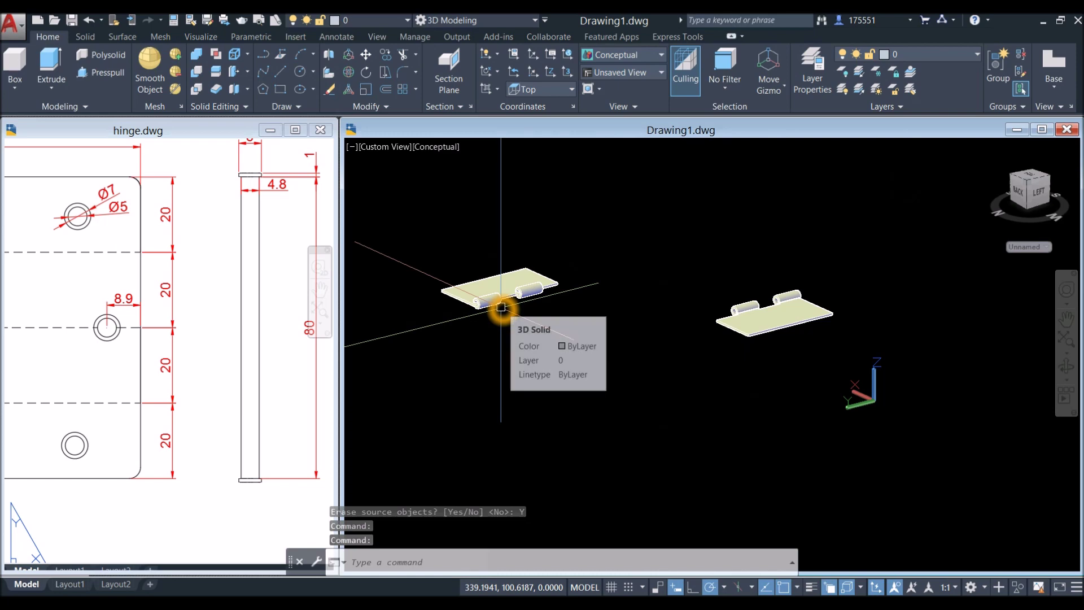
- Move the second leaf from its knuckle centre onto the first leaf's knuckle axis
{"action": "scroll", "coordinate": [501, 305], "scroll_direction": "up", "scroll_amount": 8}
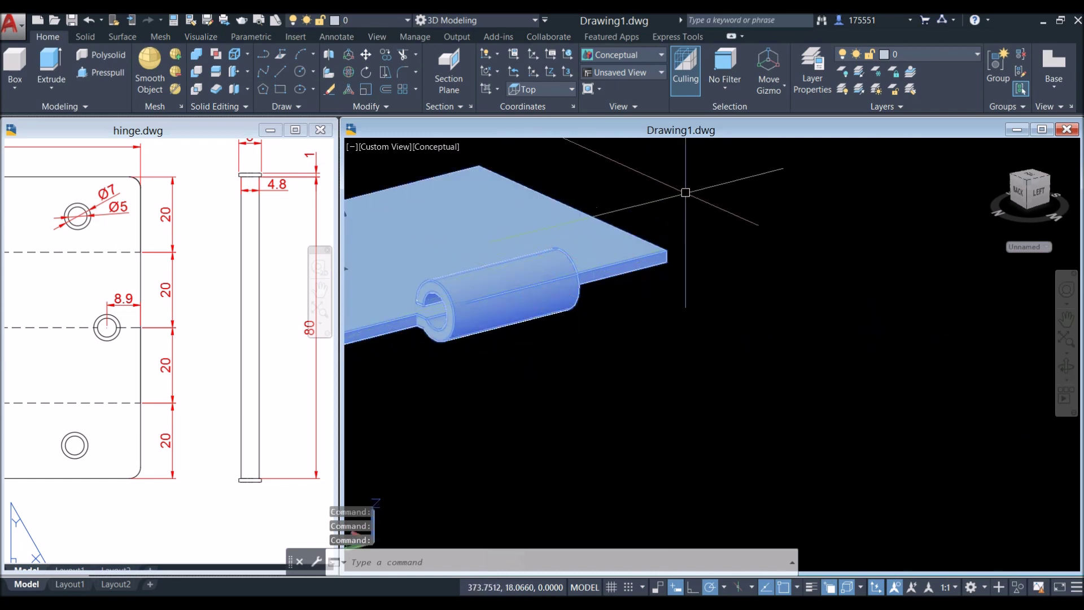
{"action": "right_click", "coordinate": [692, 194]}
{"action": "left_click", "coordinate": [728, 283]}
{"action": "scroll", "coordinate": [703, 288], "scroll_direction": "down", "scroll_amount": 5}
{"action": "middle_click_drag", "start_coordinate": [706, 292], "coordinate": [486, 295], "text": "shift"}
{"action": "scroll", "coordinate": [584, 301], "scroll_direction": "up", "scroll_amount": 6}
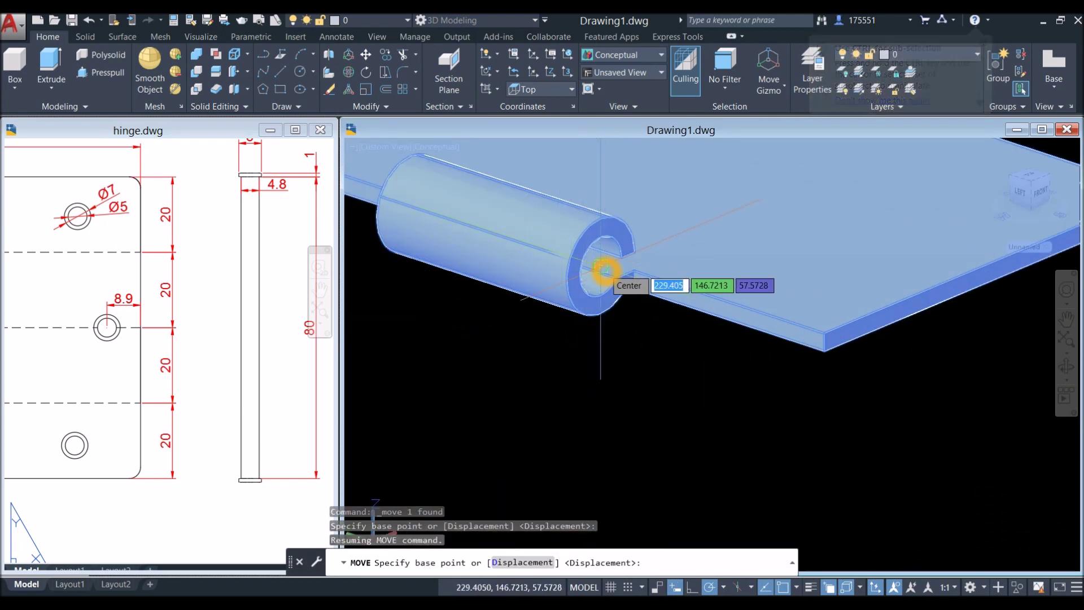
{"action": "left_click", "coordinate": [604, 270]}
{"action": "scroll", "coordinate": [605, 268], "scroll_direction": "down", "scroll_amount": 6}
{"action": "middle_click_drag", "start_coordinate": [604, 268], "coordinate": [597, 280], "text": "shift"}
{"action": "scroll", "coordinate": [678, 317], "scroll_direction": "up", "scroll_amount": 10}
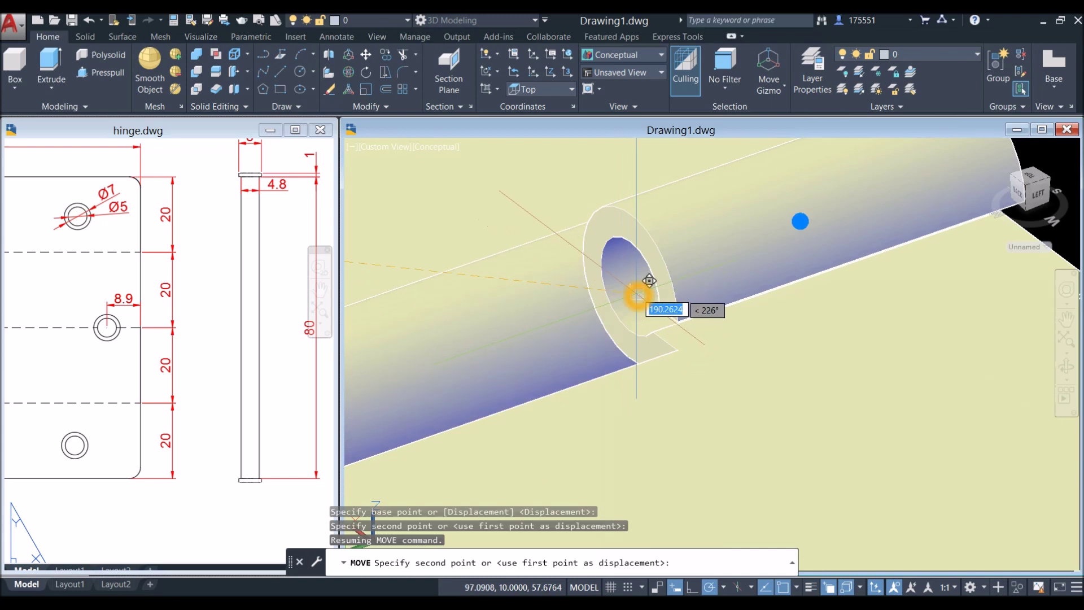
{"action": "left_click", "coordinate": [636, 288]}
{"action": "scroll", "coordinate": [619, 298], "scroll_direction": "down", "scroll_amount": 10}
{"action": "middle_click_drag", "start_coordinate": [565, 310], "coordinate": [515, 211], "text": "shift"}
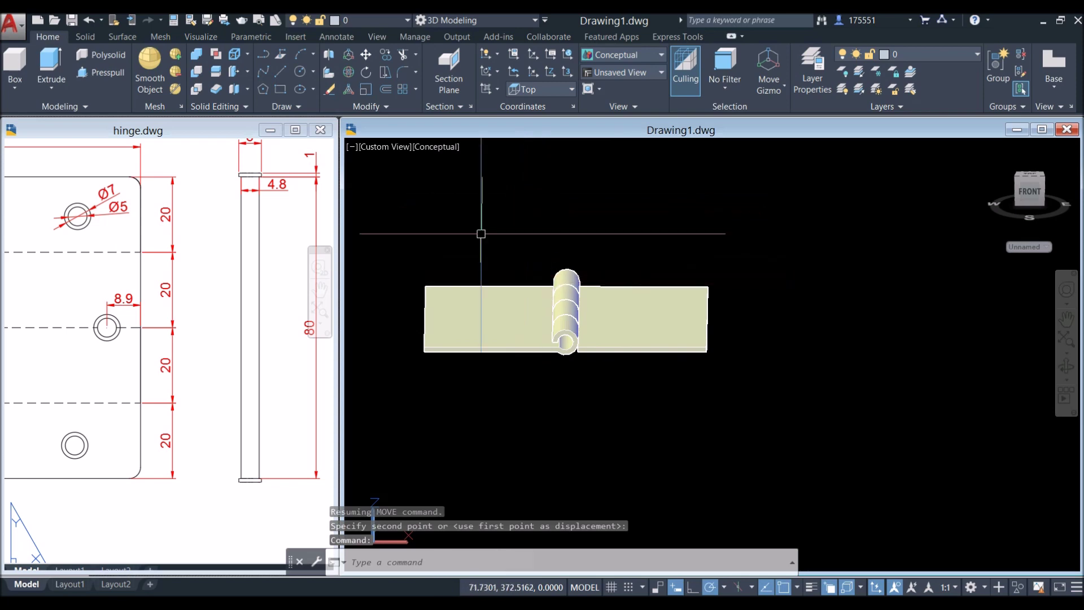
{"action": "left_click", "coordinate": [85, 36]}
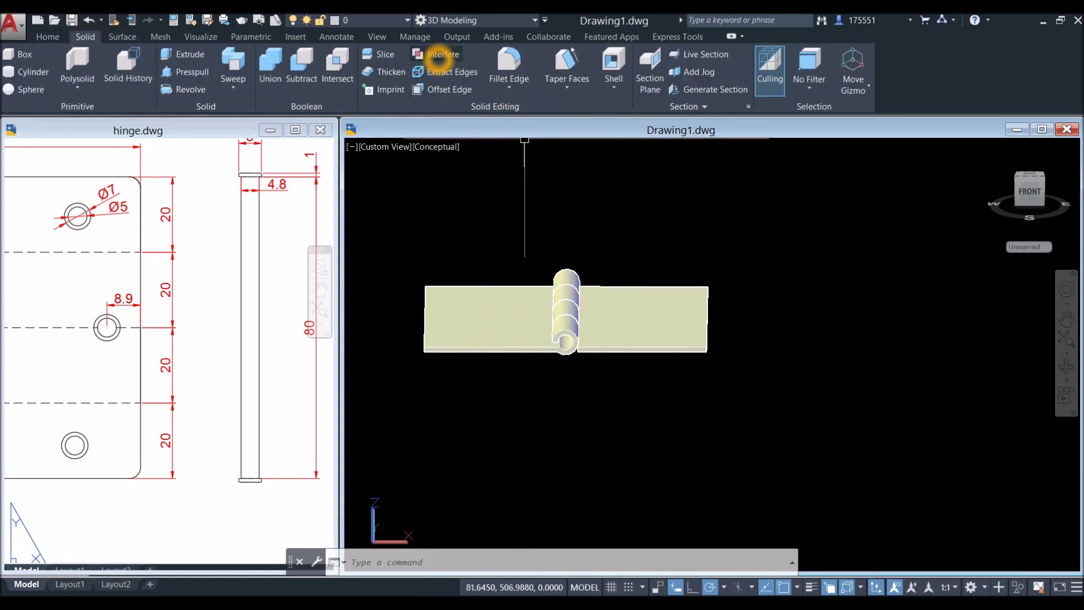
- Run Interfere on both window-selected hinge leaves as one set, confirming no interference
{"action": "left_click", "coordinate": [437, 55]}
{"action": "left_click", "coordinate": [397, 237]}
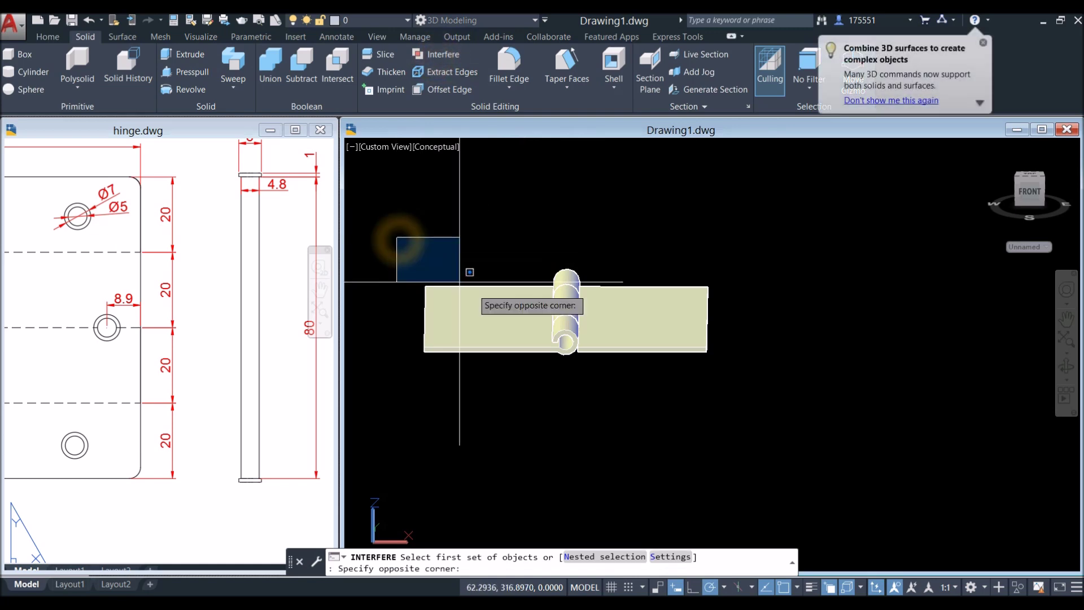
{"action": "left_click", "coordinate": [767, 383]}
{"action": "right_click", "coordinate": [701, 224]}
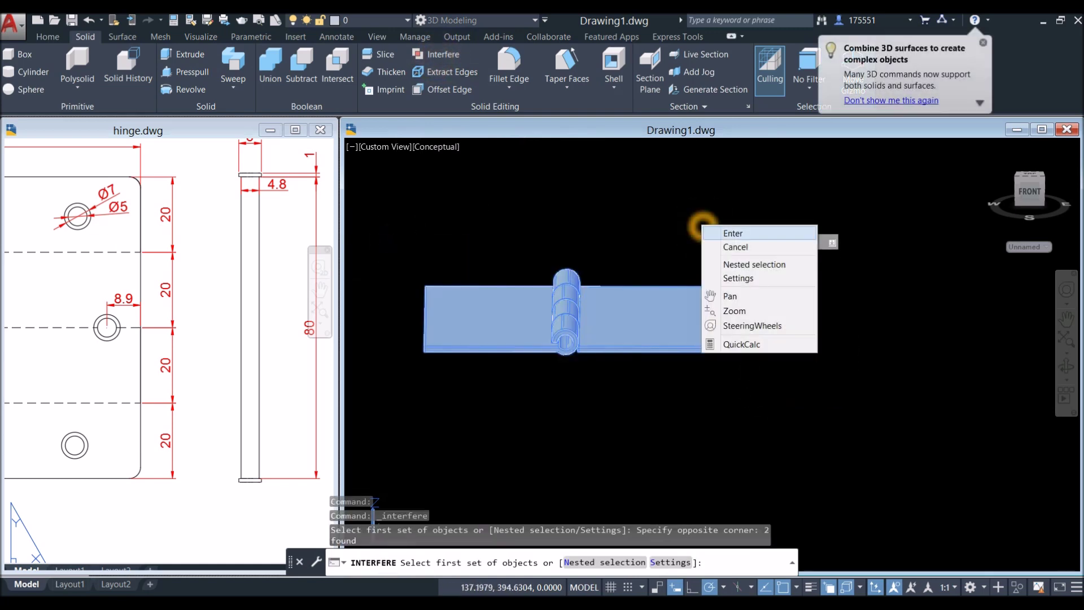
{"action": "left_click", "coordinate": [732, 233]}
{"action": "right_click", "coordinate": [725, 235]}
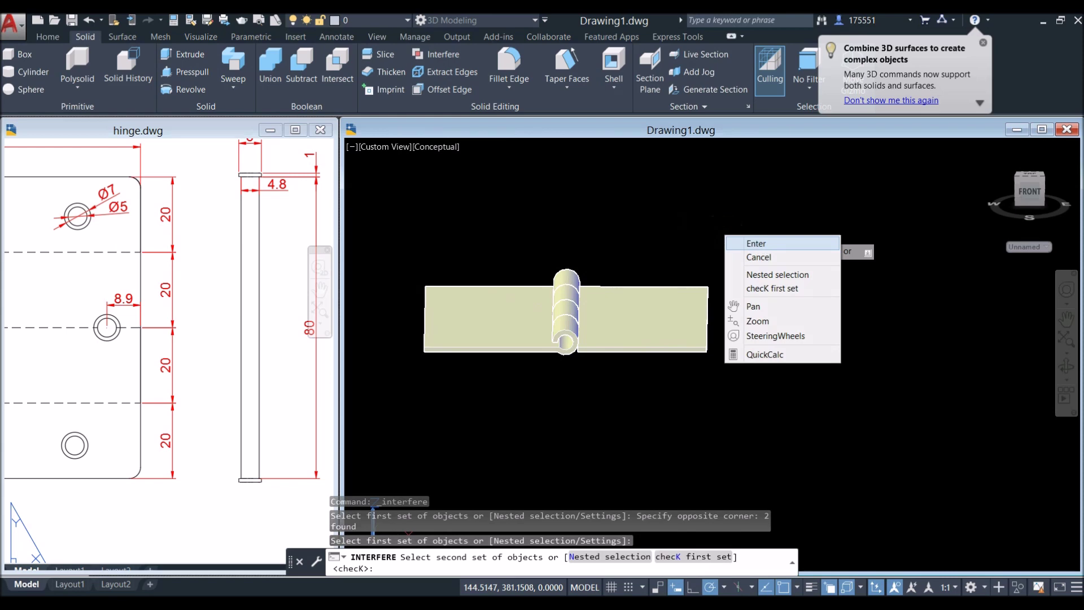
{"action": "left_click", "coordinate": [745, 243]}
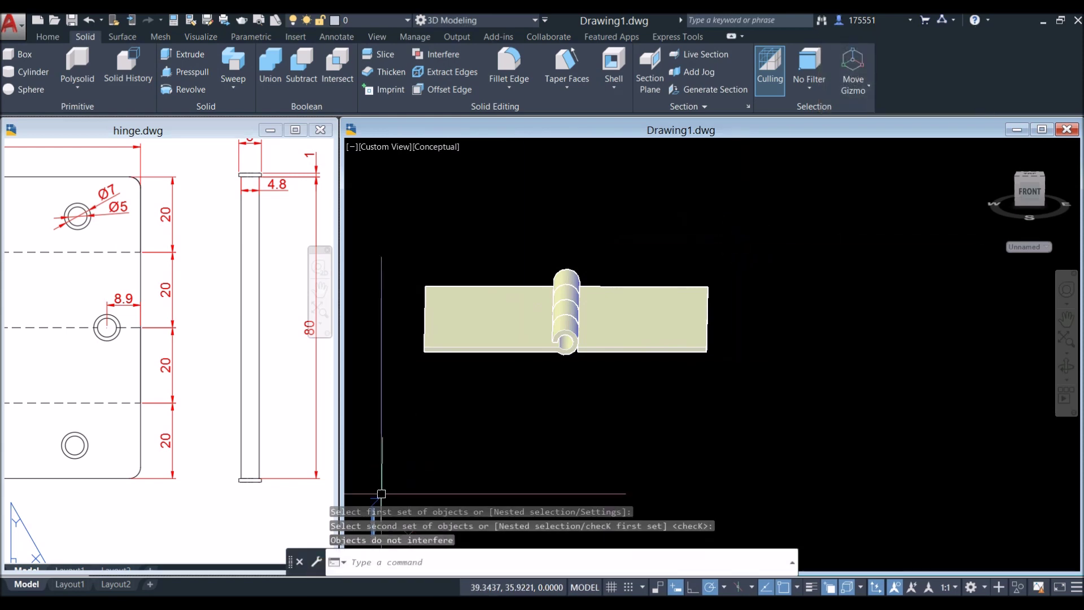
{"action": "left_click", "coordinate": [353, 546]}
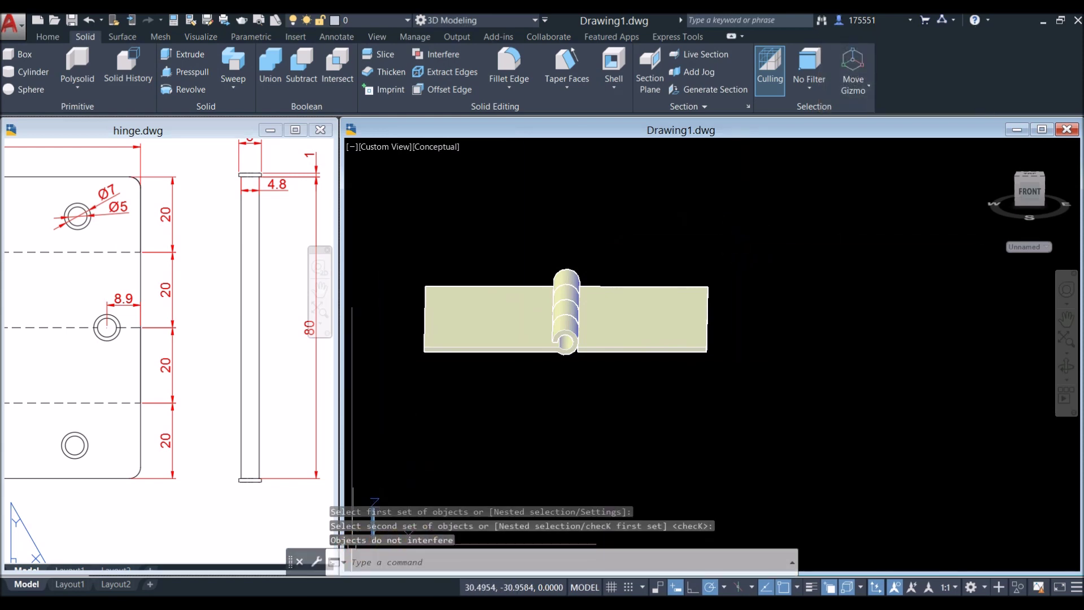
- Show the hinge in Drawing1 from the Top in 2D Wireframe
{"action": "middle_click_drag", "start_coordinate": [668, 382], "coordinate": [692, 378], "text": "shift"}
{"action": "left_click", "coordinate": [371, 146]}
{"action": "left_click", "coordinate": [414, 176]}
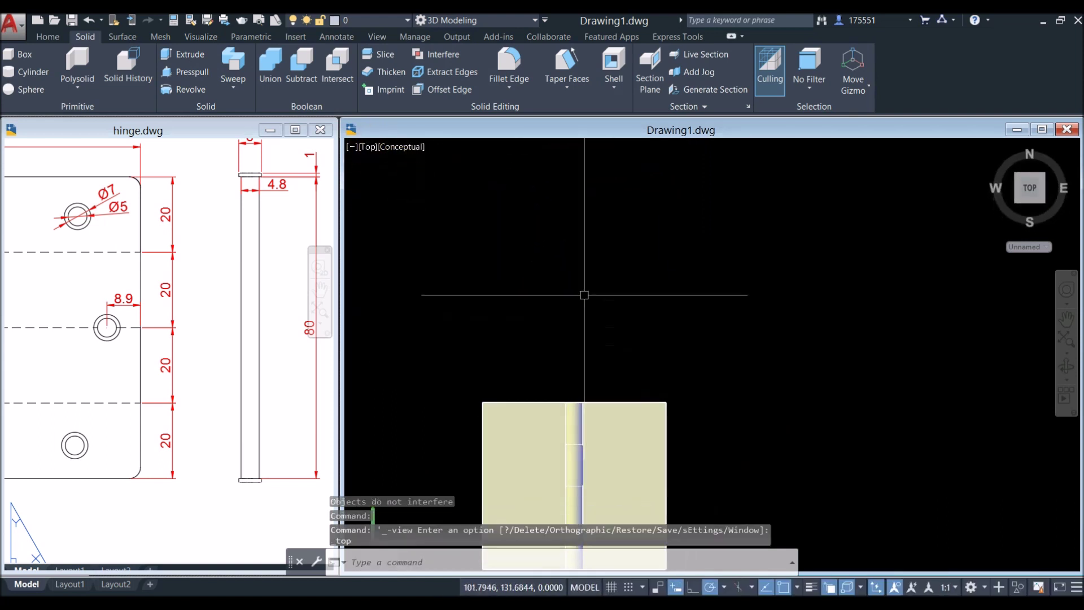
{"action": "left_click", "coordinate": [402, 147]}
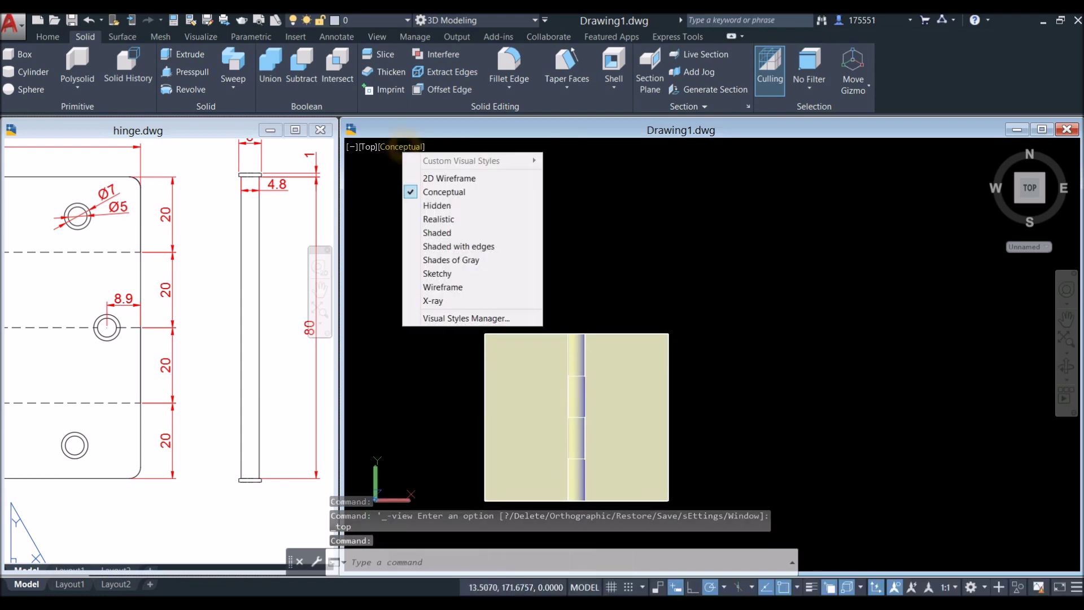
{"action": "left_click", "coordinate": [448, 178]}
- Zoom hinge.dwg to the dimensioned top view on its Layout3-ISO A3 Title Block sheet
{"action": "left_click", "coordinate": [145, 340]}
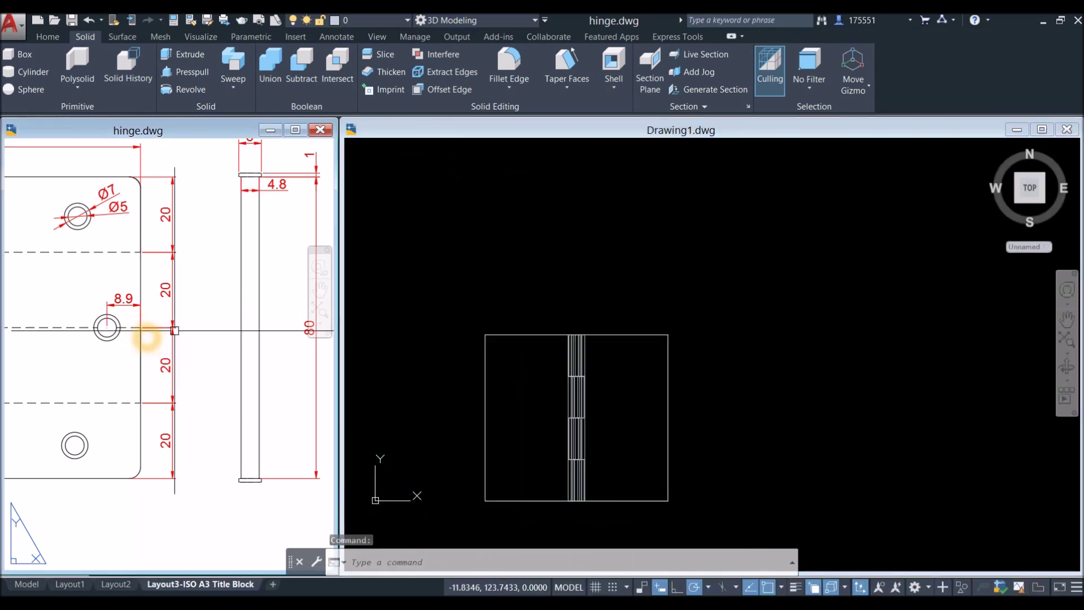
{"action": "scroll", "coordinate": [205, 277], "scroll_direction": "up", "scroll_amount": 5}
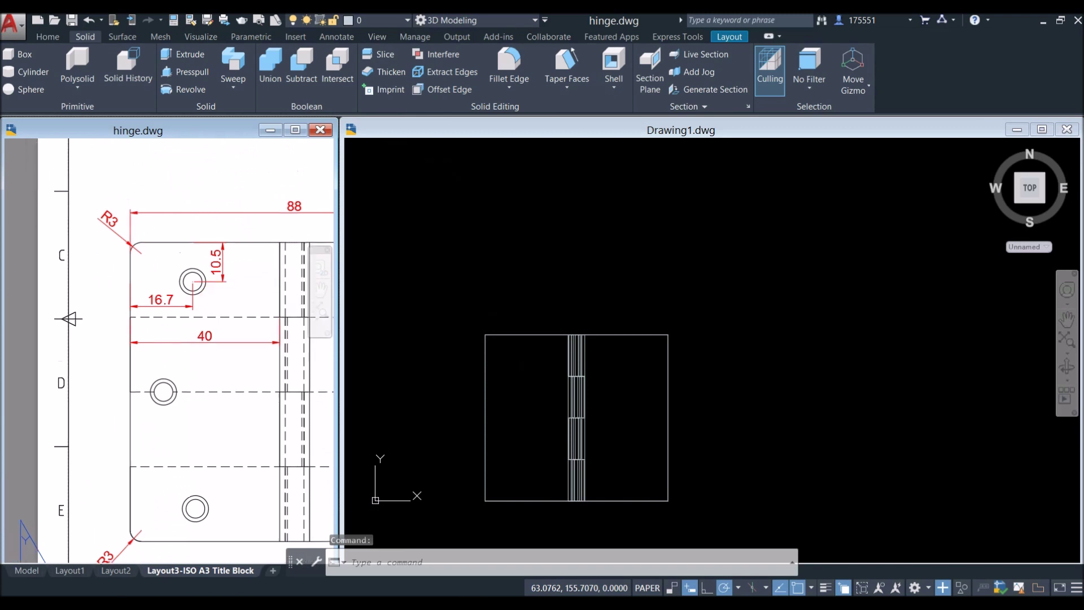
{"action": "scroll", "coordinate": [199, 293], "scroll_direction": "up", "scroll_amount": 2}
{"action": "scroll", "coordinate": [199, 294], "scroll_direction": "down", "scroll_amount": 7}
{"action": "middle_click_drag", "start_coordinate": [199, 293], "coordinate": [165, 359]}
{"action": "scroll", "coordinate": [170, 316], "scroll_direction": "up", "scroll_amount": 5}
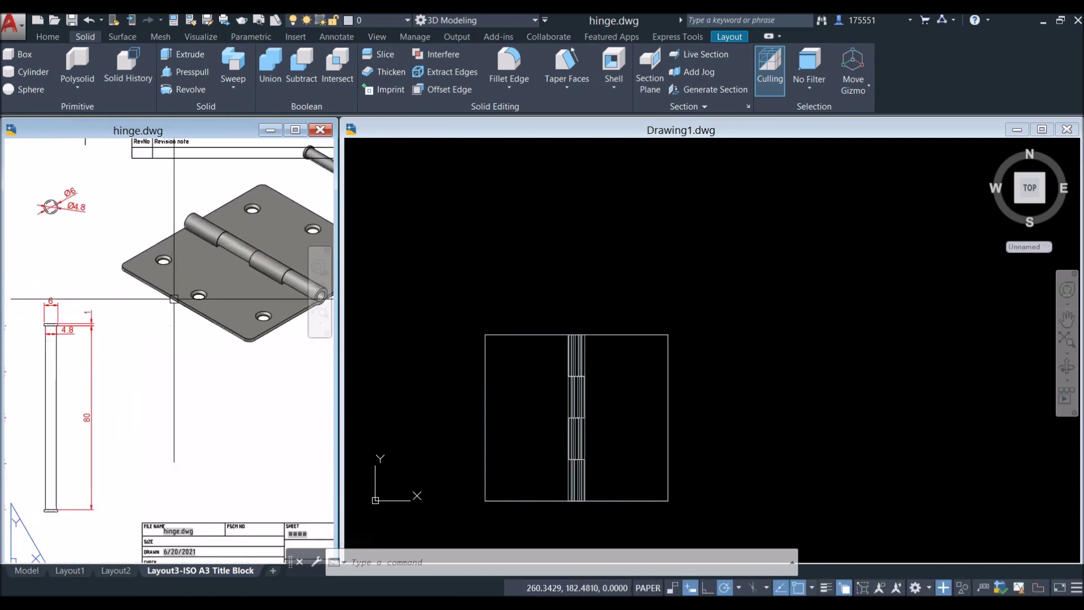
{"action": "scroll", "coordinate": [173, 292], "scroll_direction": "up", "scroll_amount": 4}
{"action": "scroll", "coordinate": [165, 200], "scroll_direction": "down", "scroll_amount": 10}
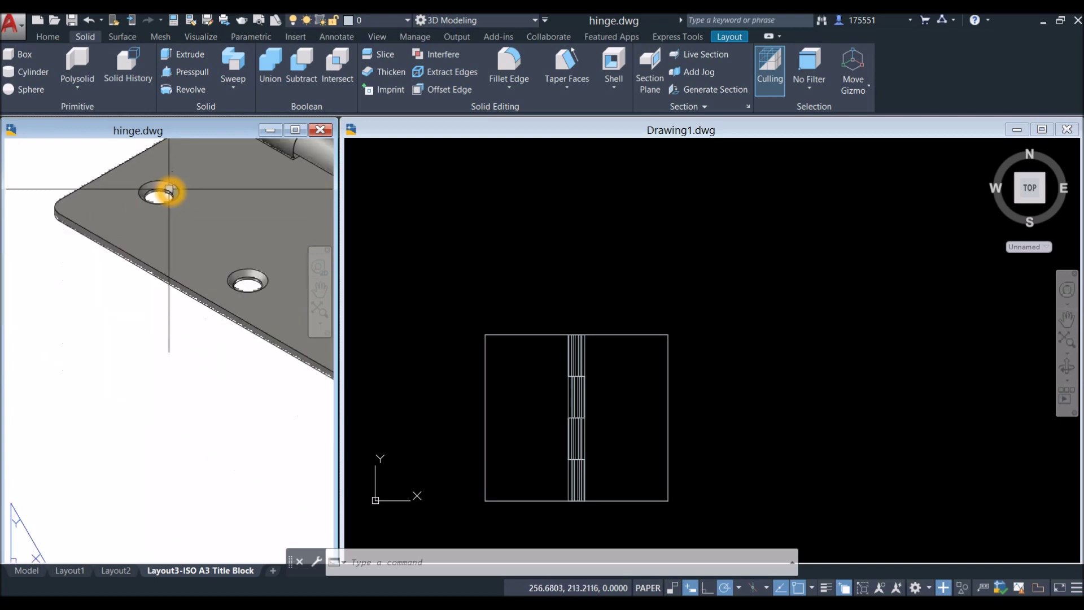
{"action": "scroll", "coordinate": [180, 274], "scroll_direction": "up", "scroll_amount": 10}
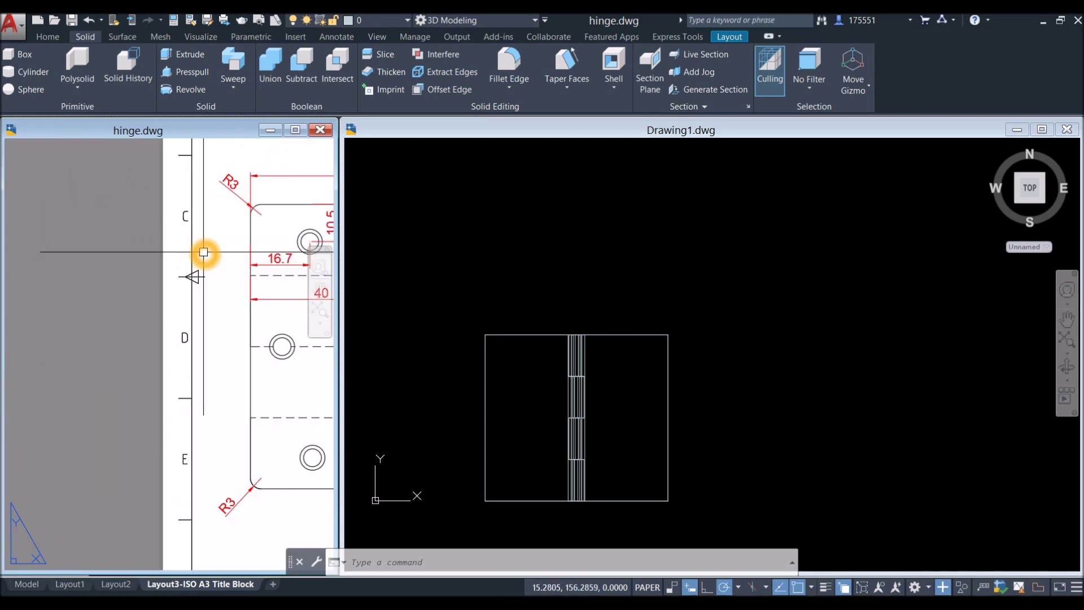
- In Drawing1, start a guide line at the leaf's plate corner and draw a 16.7-long segment
{"action": "left_click", "coordinate": [572, 300]}
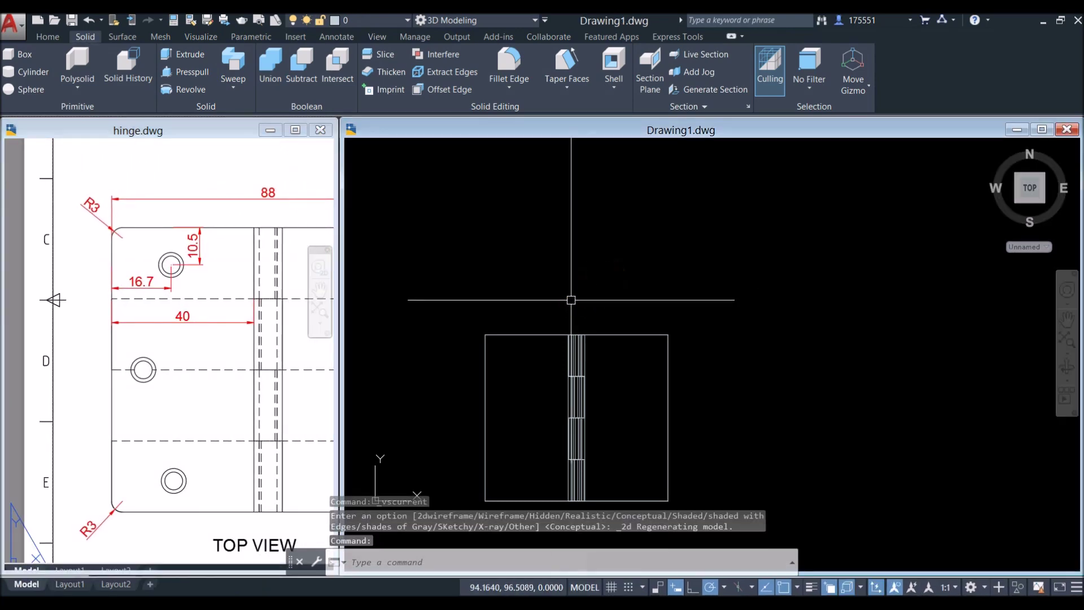
{"action": "middle_click_drag", "start_coordinate": [573, 302], "coordinate": [513, 266], "text": "shift"}
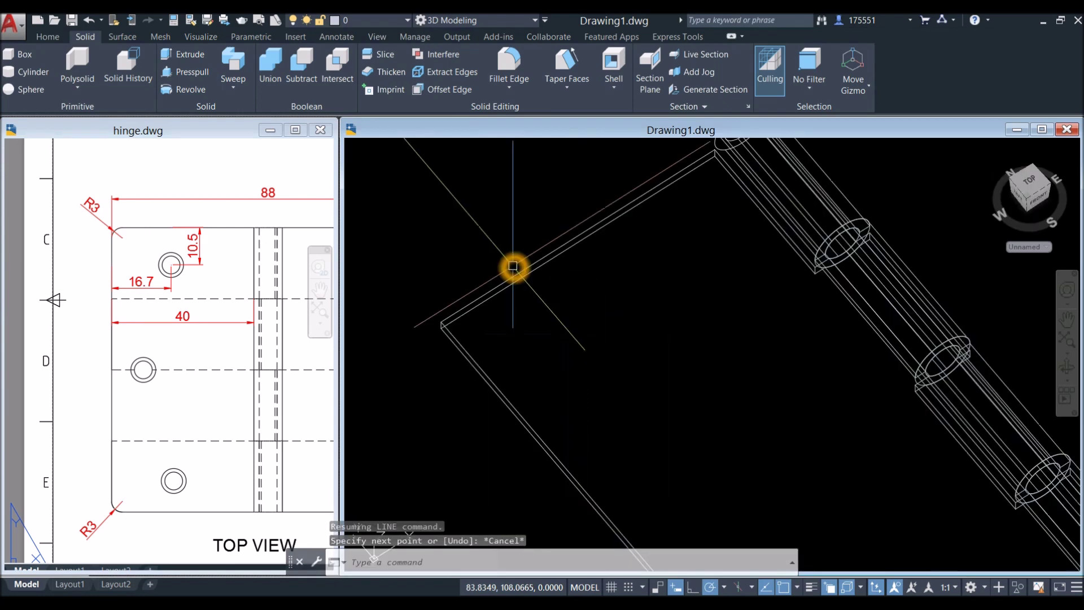
{"action": "key", "text": "Return"}
{"action": "scroll", "coordinate": [436, 266], "scroll_direction": "up", "scroll_amount": 5}
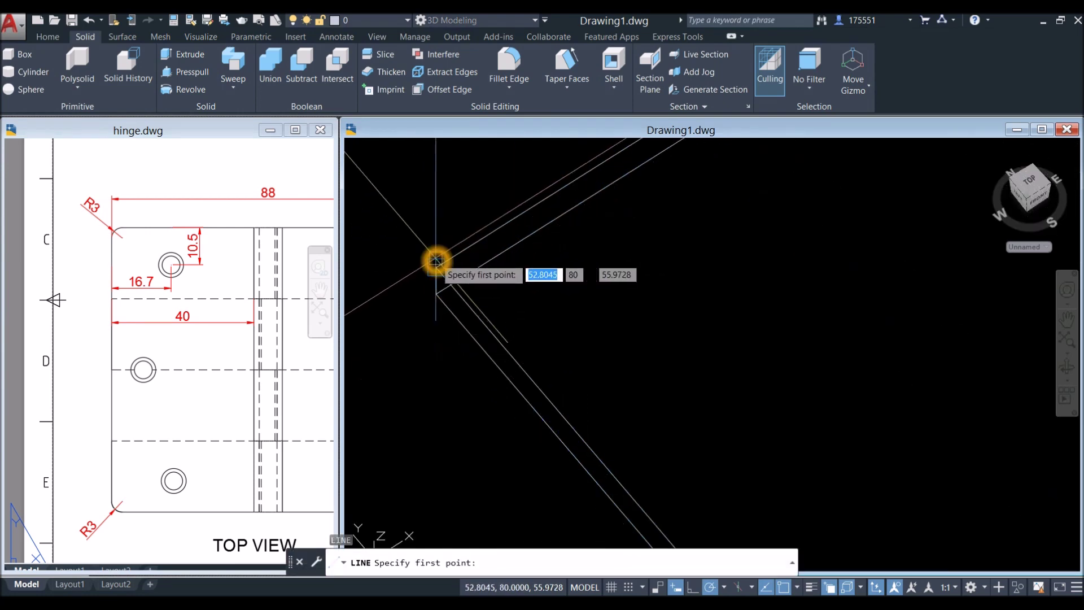
{"action": "left_click", "coordinate": [438, 269]}
{"action": "middle_click_drag", "start_coordinate": [436, 279], "coordinate": [513, 274]}
{"action": "scroll", "coordinate": [526, 263], "scroll_direction": "down", "scroll_amount": 2}
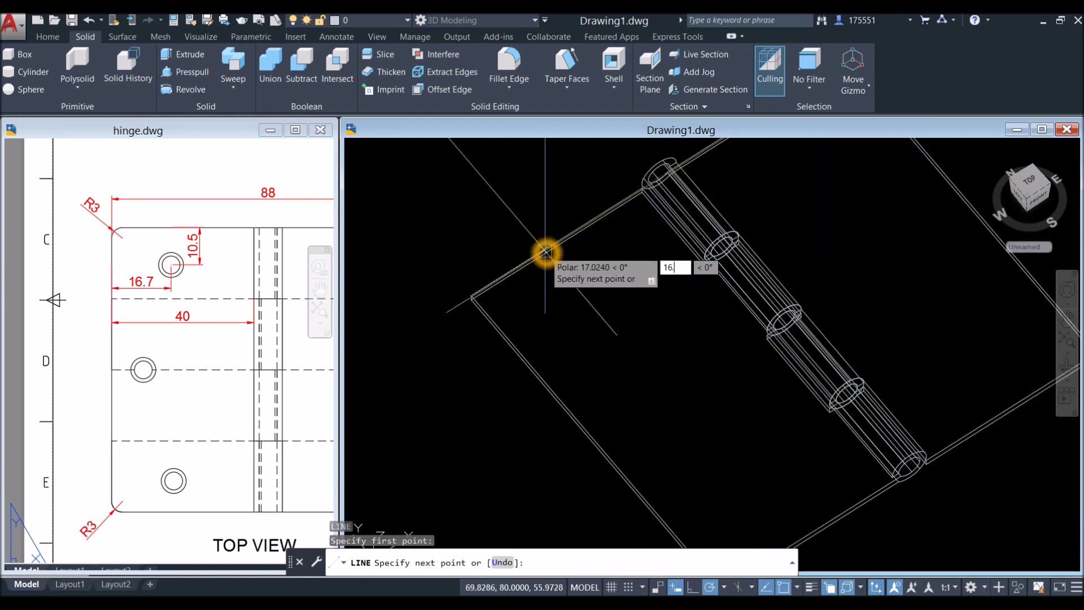
{"action": "key", "text": "Return"}
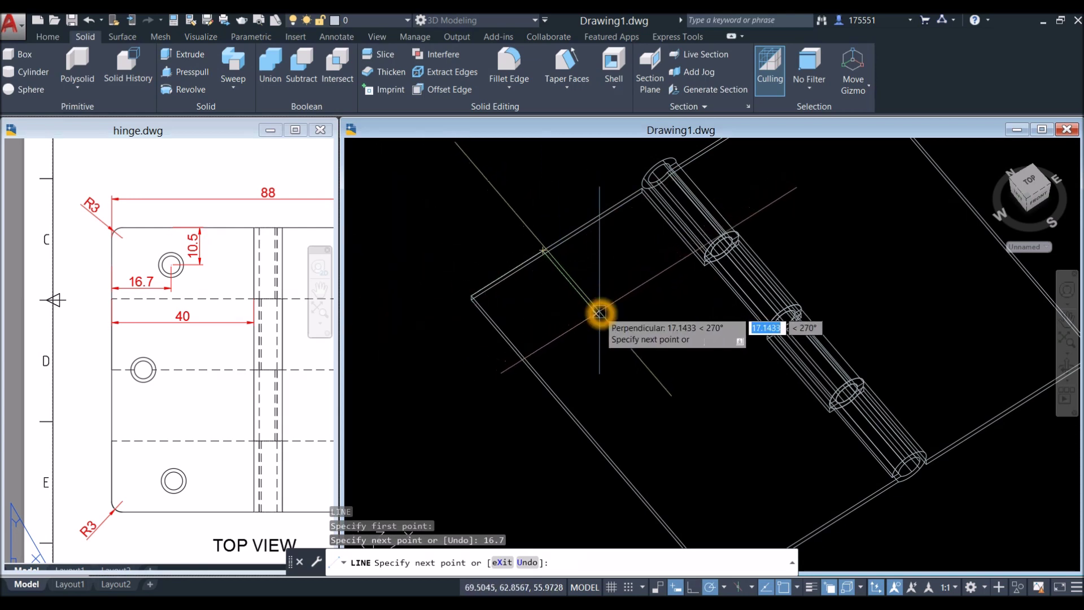
- With Ortho on, add a 10.5 segment at right angles and finish the guide line
{"action": "scroll", "coordinate": [624, 317], "scroll_direction": "up", "scroll_amount": 2}
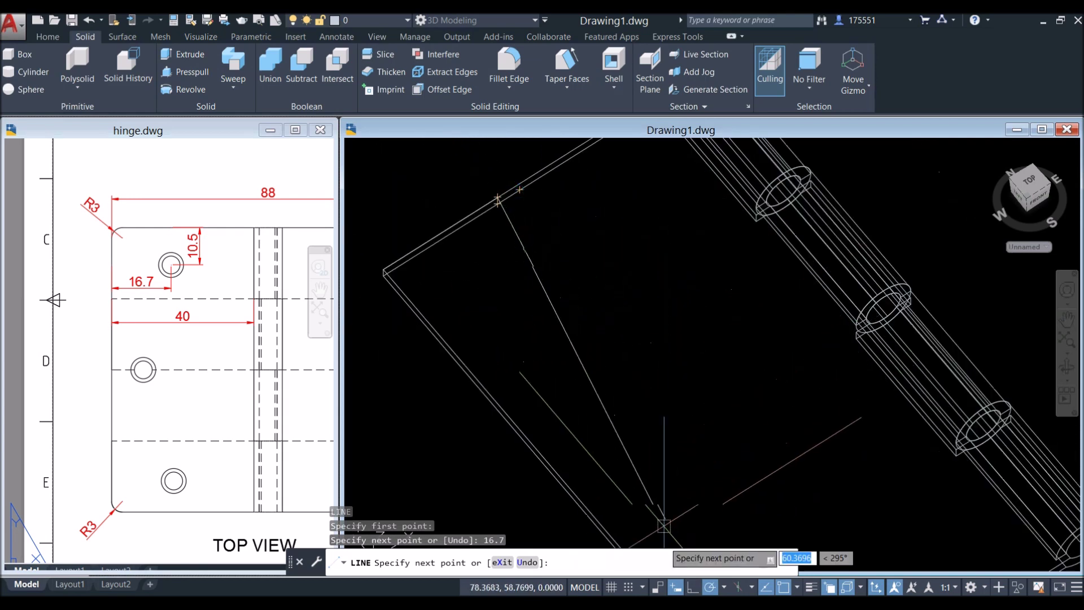
{"action": "left_click", "coordinate": [693, 587]}
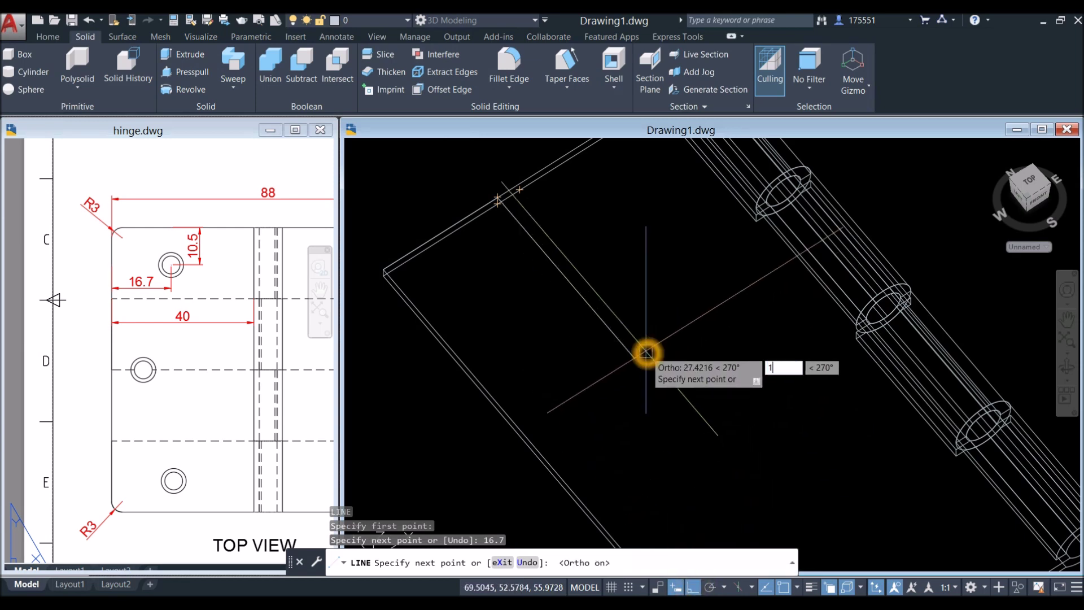
{"action": "type", "text": "10.5"}
{"action": "key", "text": "Return"}
{"action": "right_click", "coordinate": [653, 254]}
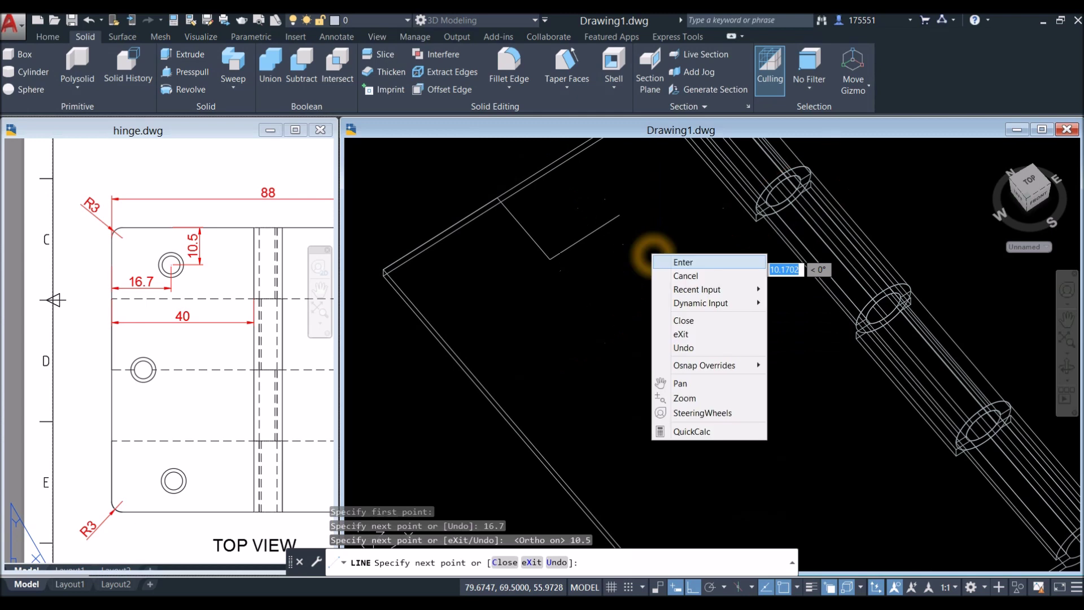
{"action": "left_click", "coordinate": [683, 262]}
{"action": "middle_click_drag", "start_coordinate": [617, 266], "coordinate": [485, 229], "text": "shift"}
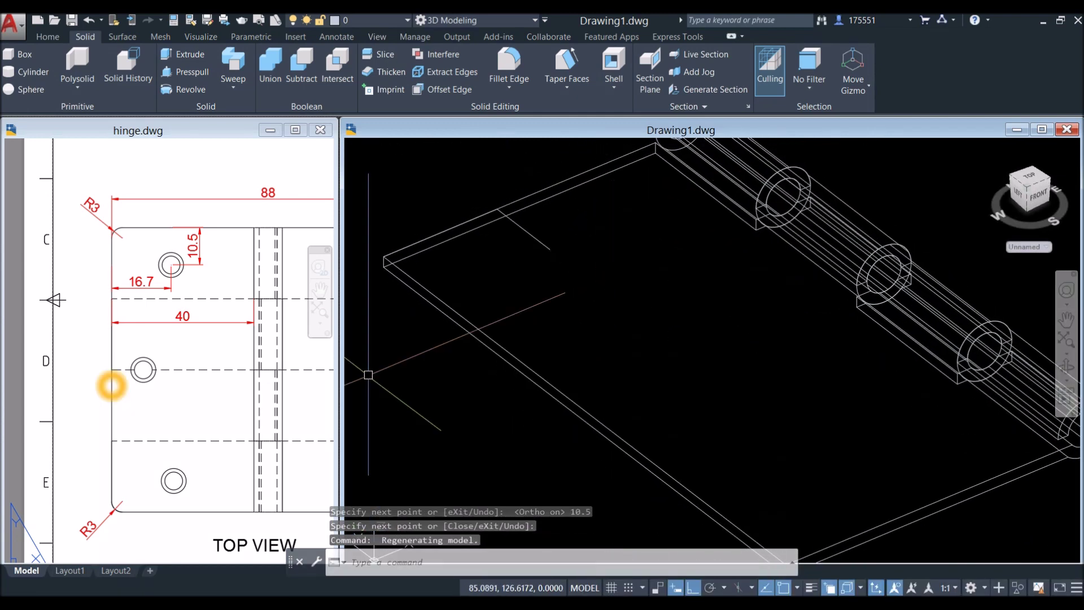
{"action": "left_click", "coordinate": [140, 371]}
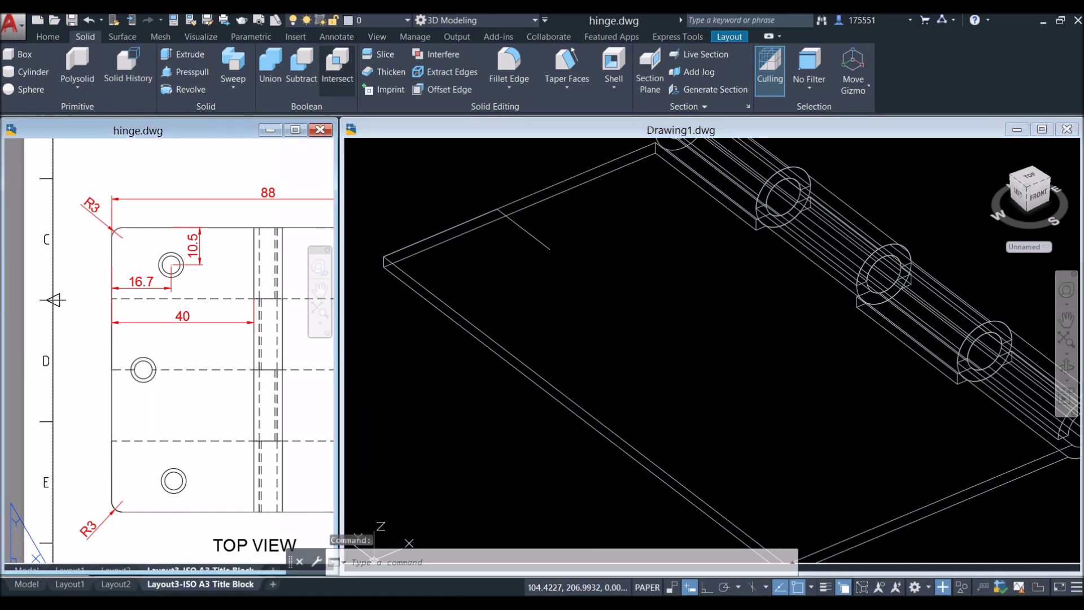
- In hinge.dwg's top view, add a linear dimension of 8.9 from the hole centre to the leaf edge
{"action": "left_click", "coordinate": [336, 36]}
{"action": "left_click", "coordinate": [347, 89]}
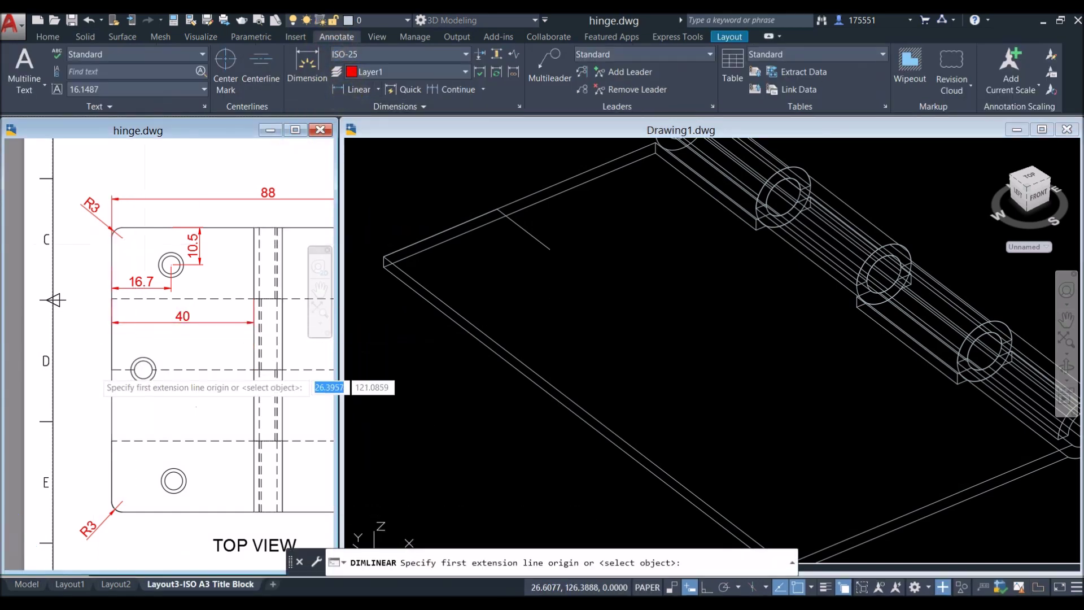
{"action": "scroll", "coordinate": [102, 371], "scroll_direction": "up", "scroll_amount": 4}
{"action": "left_click", "coordinate": [209, 365]}
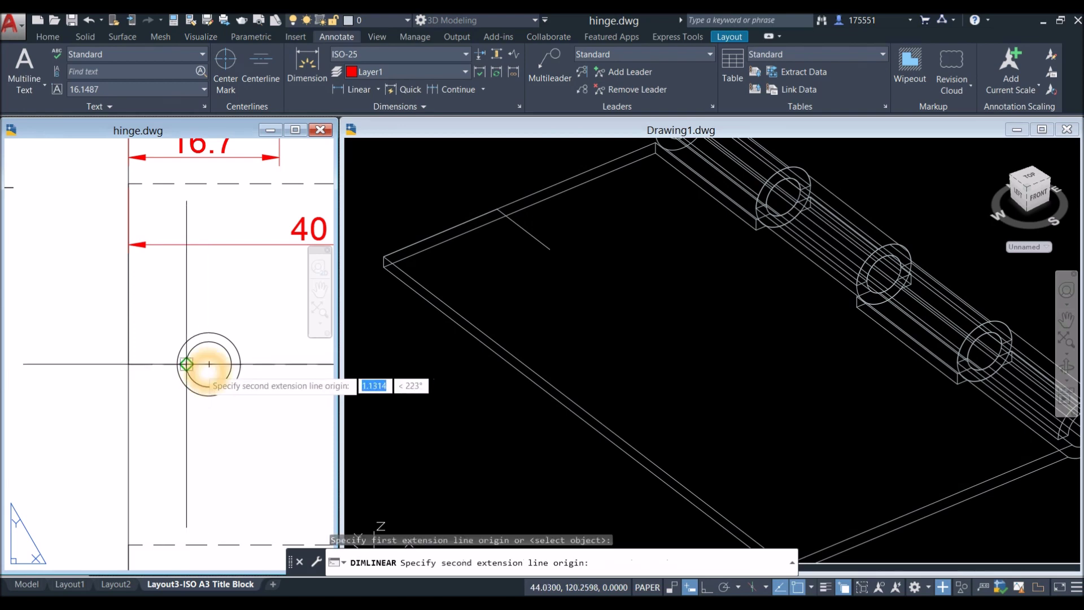
{"action": "left_click", "coordinate": [130, 371]}
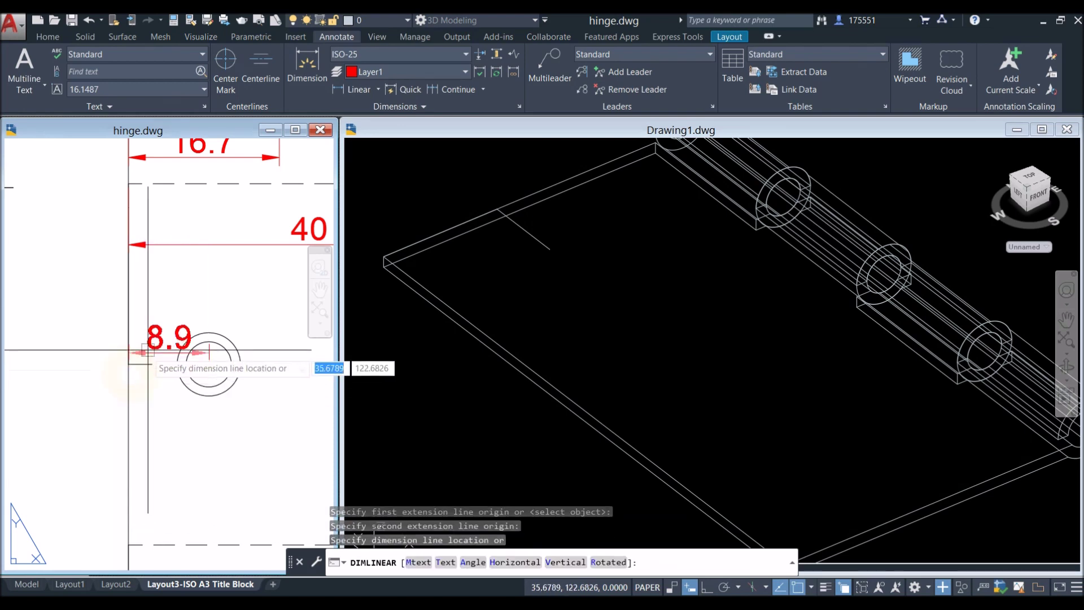
{"action": "left_click", "coordinate": [169, 317]}
- Draw an 8.9 guide line from the leaf edge in Drawing1 and pan along the leaf
{"action": "left_click", "coordinate": [681, 318]}
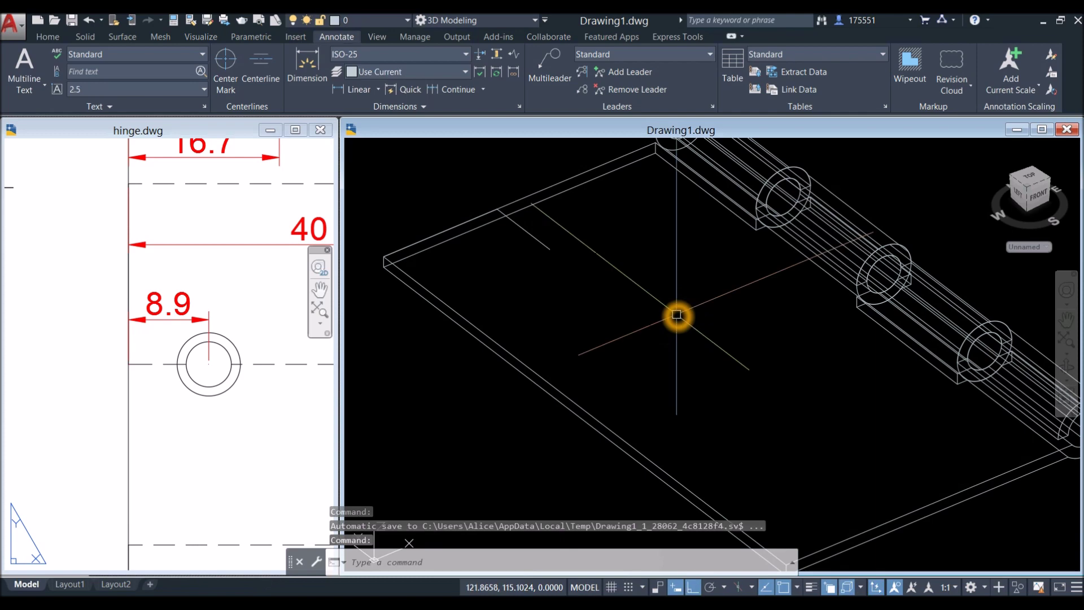
{"action": "key", "text": "Return"}
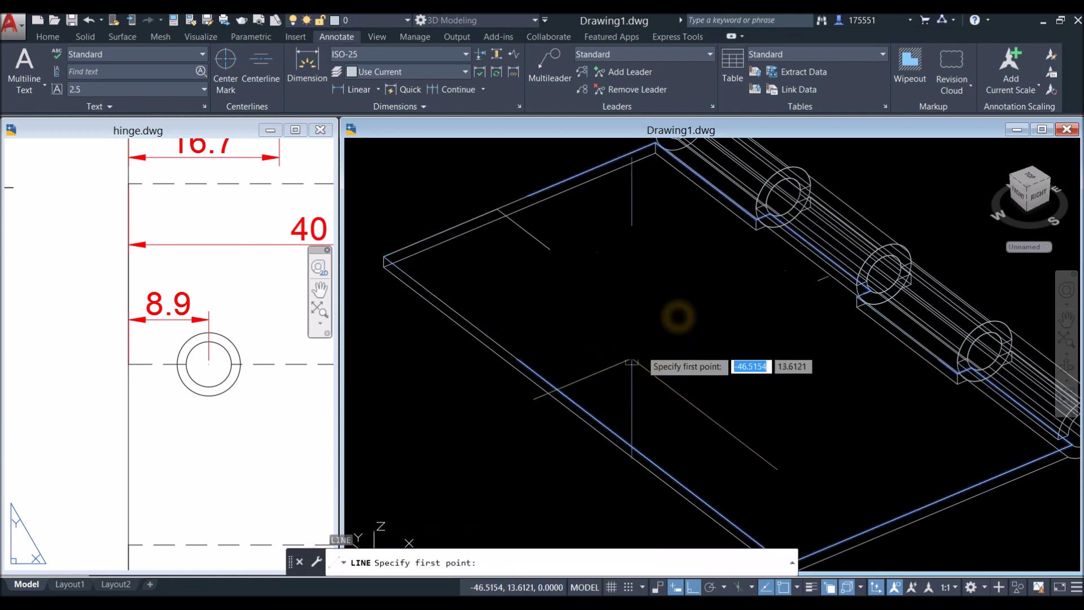
{"action": "left_click", "coordinate": [587, 411]}
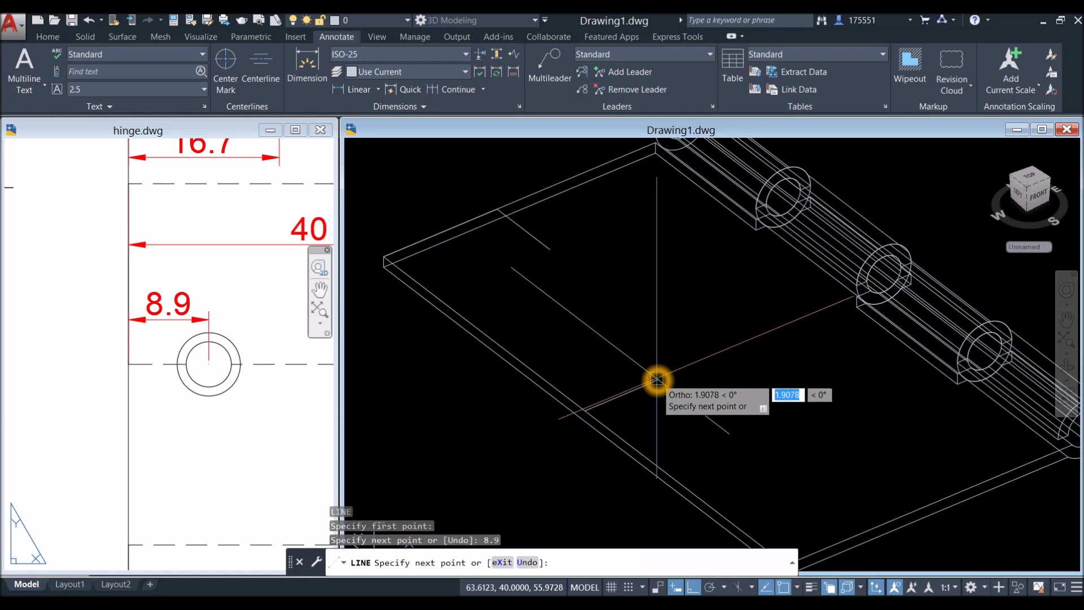
{"action": "right_click", "coordinate": [678, 339]}
{"action": "left_click", "coordinate": [700, 343]}
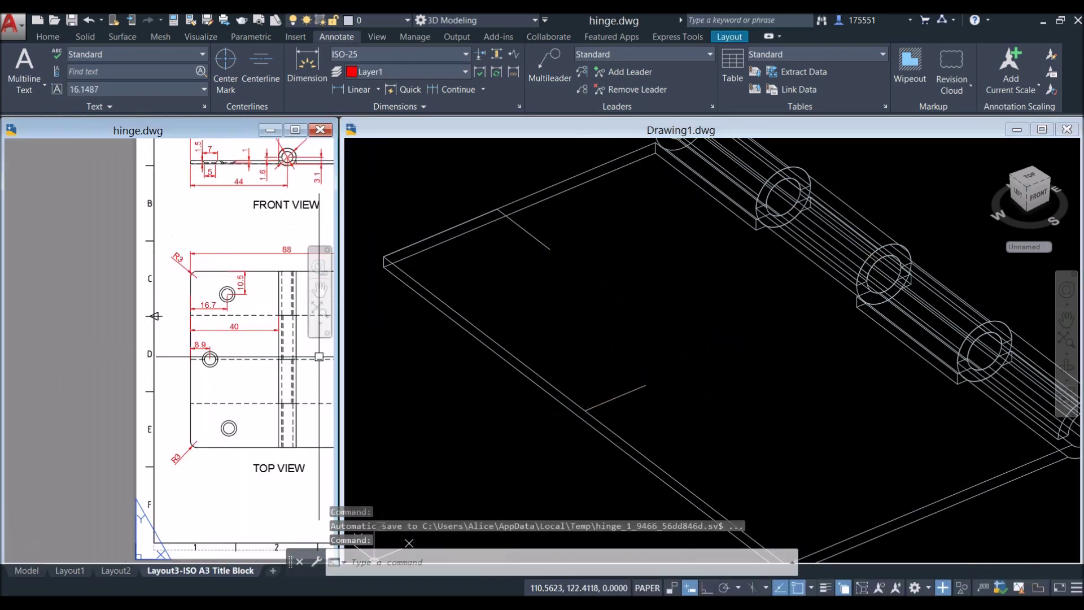
{"action": "left_click", "coordinate": [525, 397]}
{"action": "left_click", "coordinate": [562, 320]}
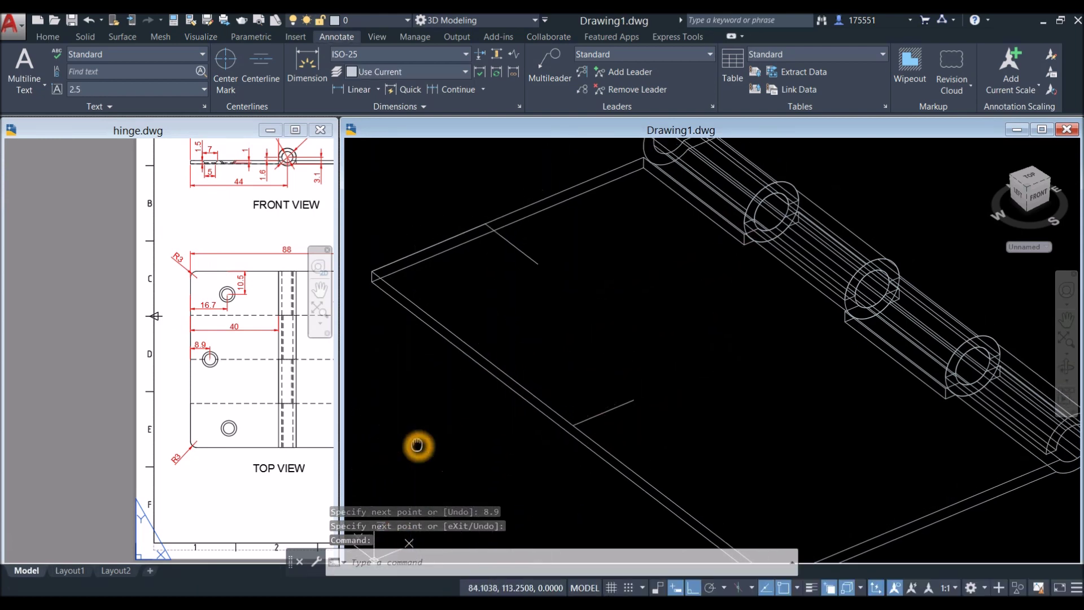
{"action": "middle_click_drag", "start_coordinate": [417, 446], "coordinate": [477, 351]}
{"action": "middle_click_drag", "start_coordinate": [589, 351], "coordinate": [572, 390]}
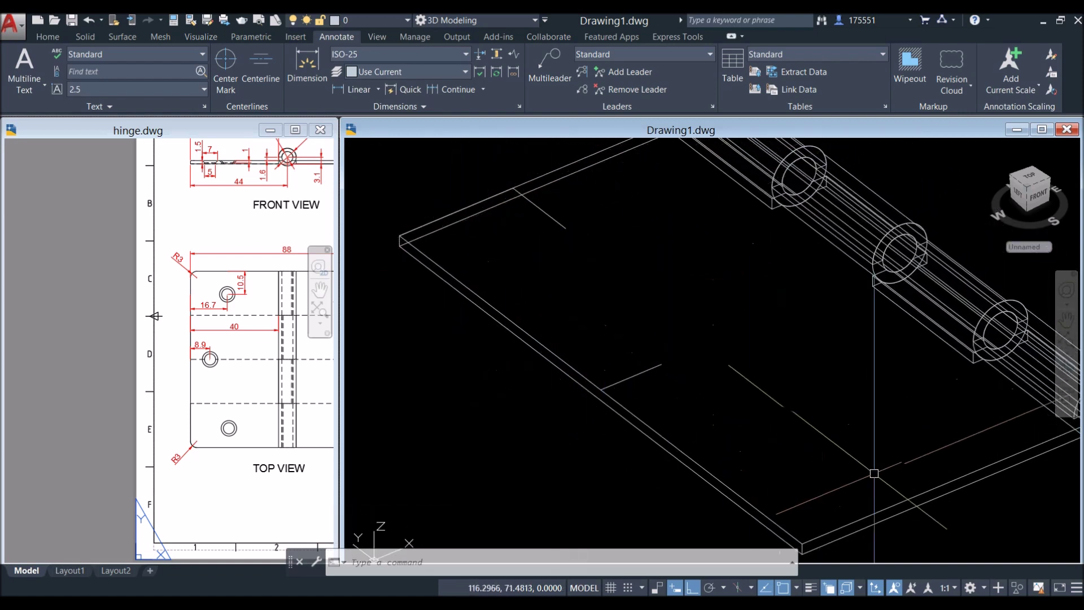
{"action": "left_click", "coordinate": [435, 346]}
- Cancel a first circle attempt on the leaf and recheck the reference hinge drawing
{"action": "left_click", "coordinate": [436, 346]}
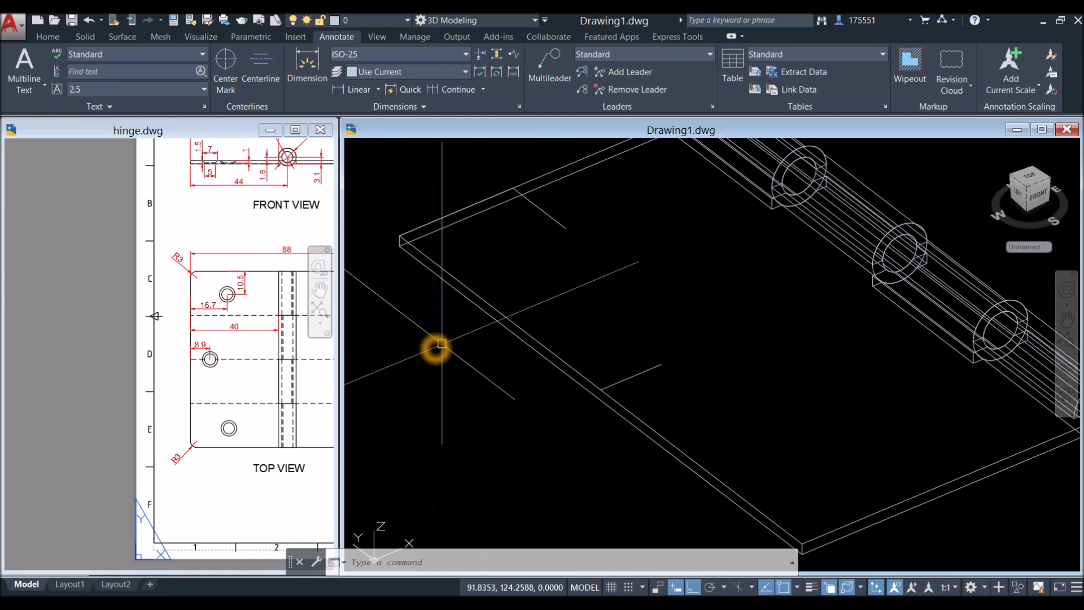
{"action": "left_click", "coordinate": [442, 343]}
{"action": "type", "text": "c"}
{"action": "key", "text": "Return"}
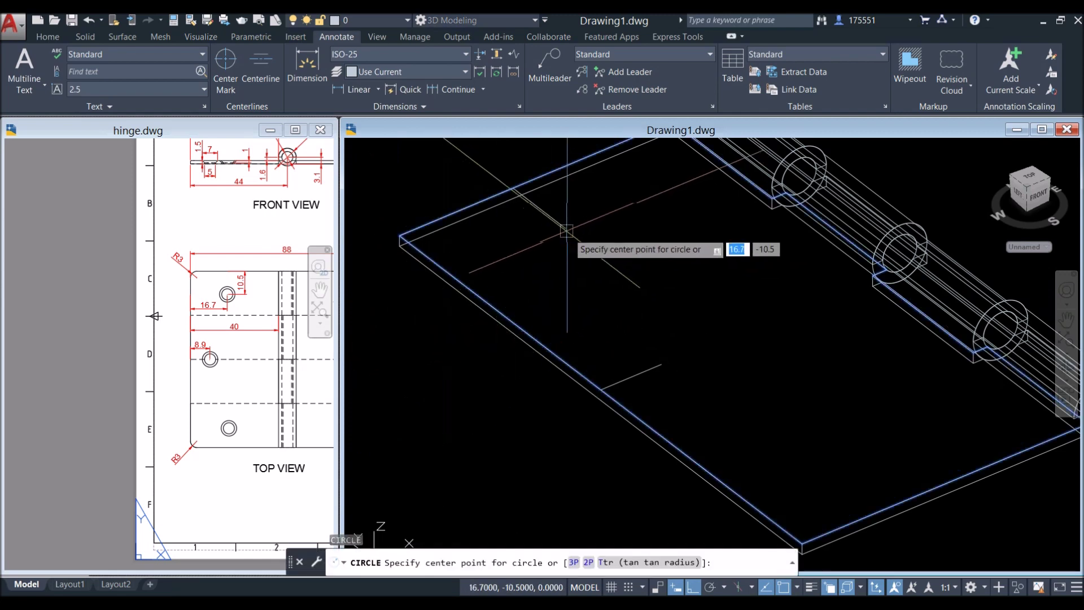
{"action": "left_click", "coordinate": [565, 228]}
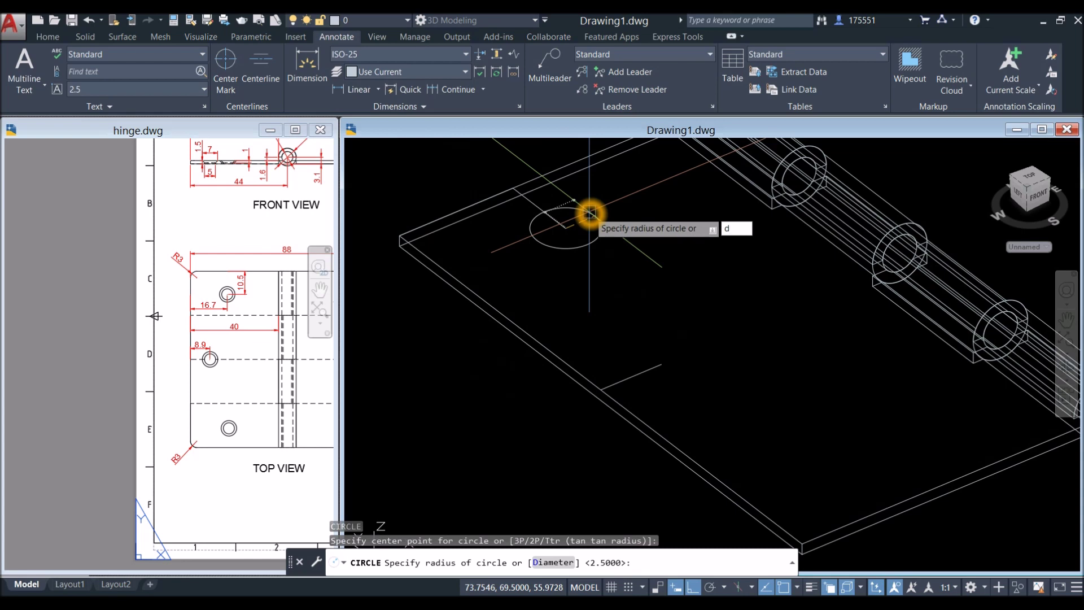
{"action": "key", "text": "Escape"}
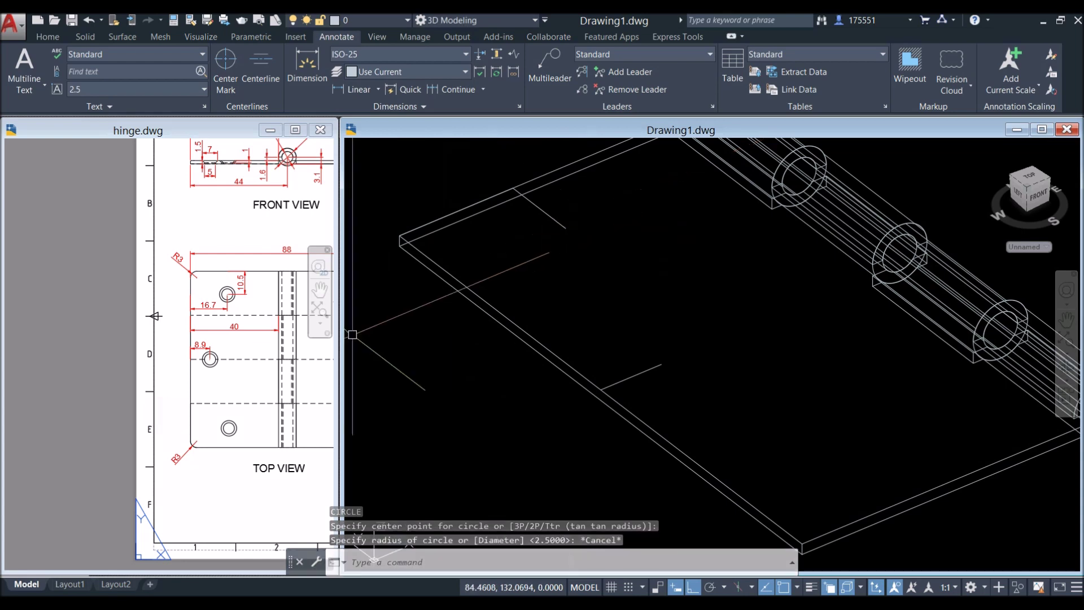
{"action": "left_click", "coordinate": [160, 415]}
{"action": "scroll", "coordinate": [160, 415], "scroll_direction": "down", "scroll_amount": 5}
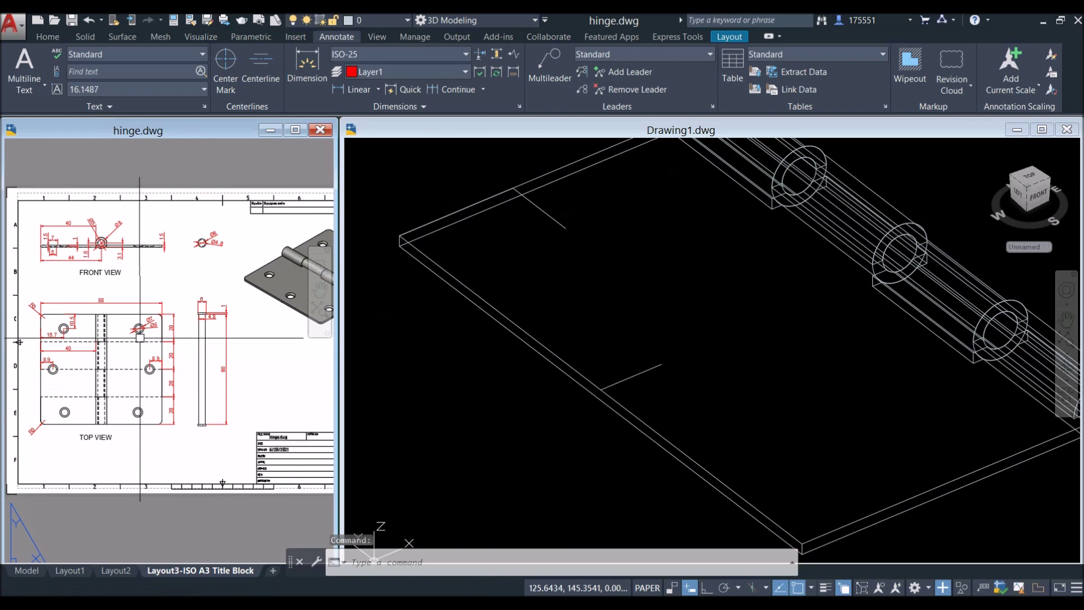
{"action": "scroll", "coordinate": [139, 337], "scroll_direction": "up", "scroll_amount": 6}
{"action": "left_click", "coordinate": [569, 229]}
- Draw a Ø7 circle centred at the guide line corner
{"action": "type", "text": "c"}
{"action": "key", "text": "Return"}
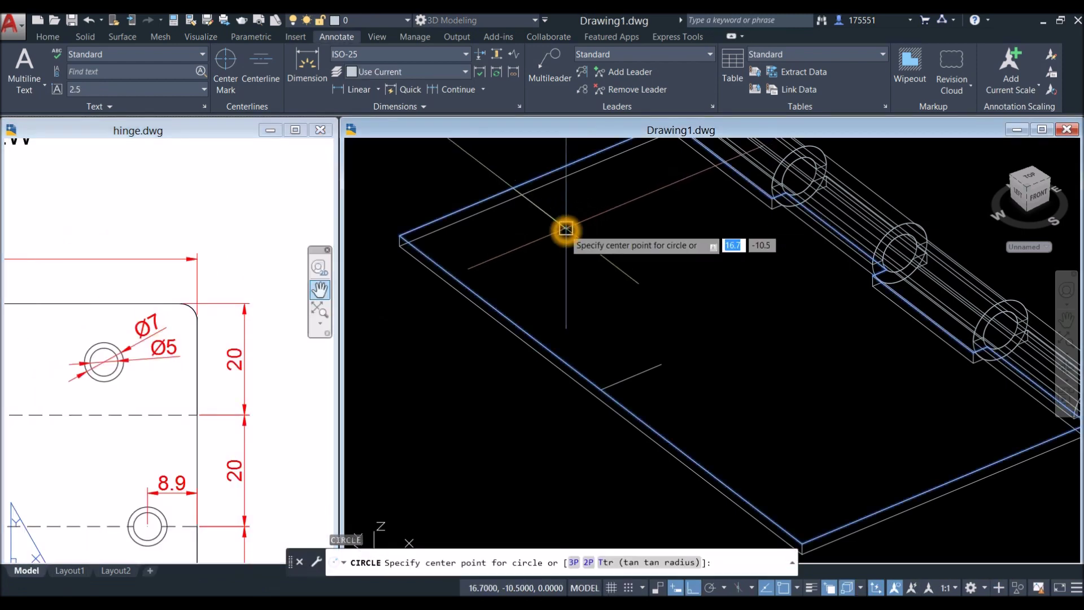
{"action": "left_click", "coordinate": [566, 229]}
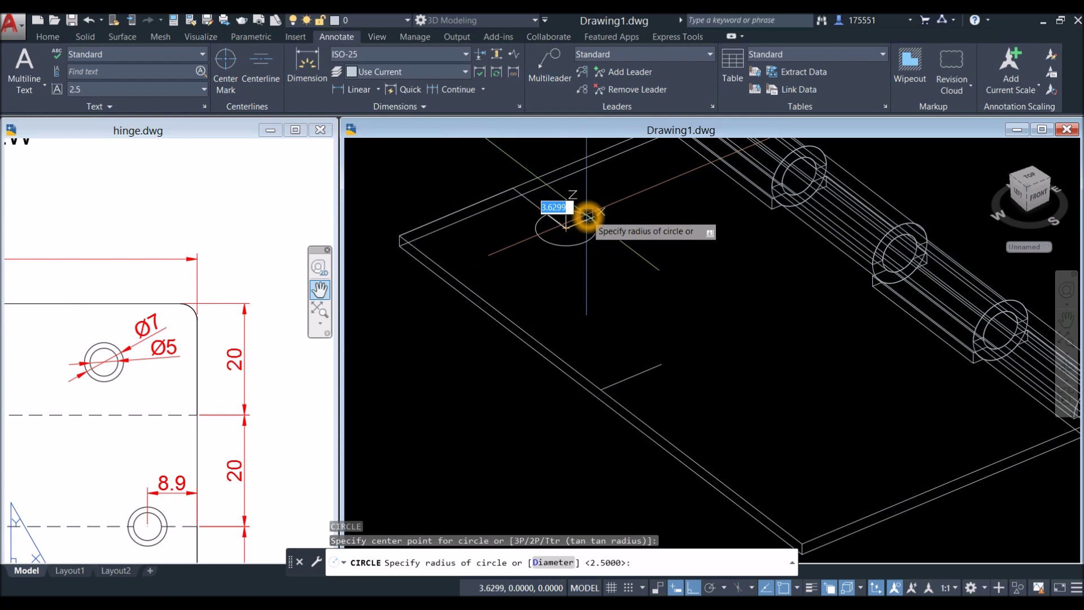
{"action": "type", "text": "d"}
{"action": "key", "text": "Return"}
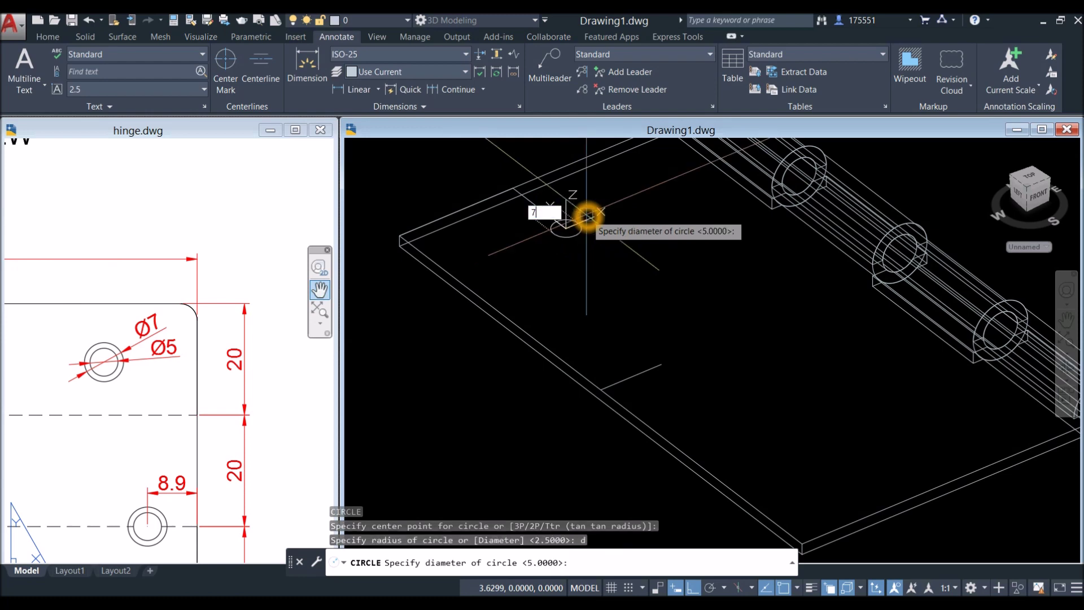
{"action": "type", "text": "7"}
{"action": "key", "text": "Return"}
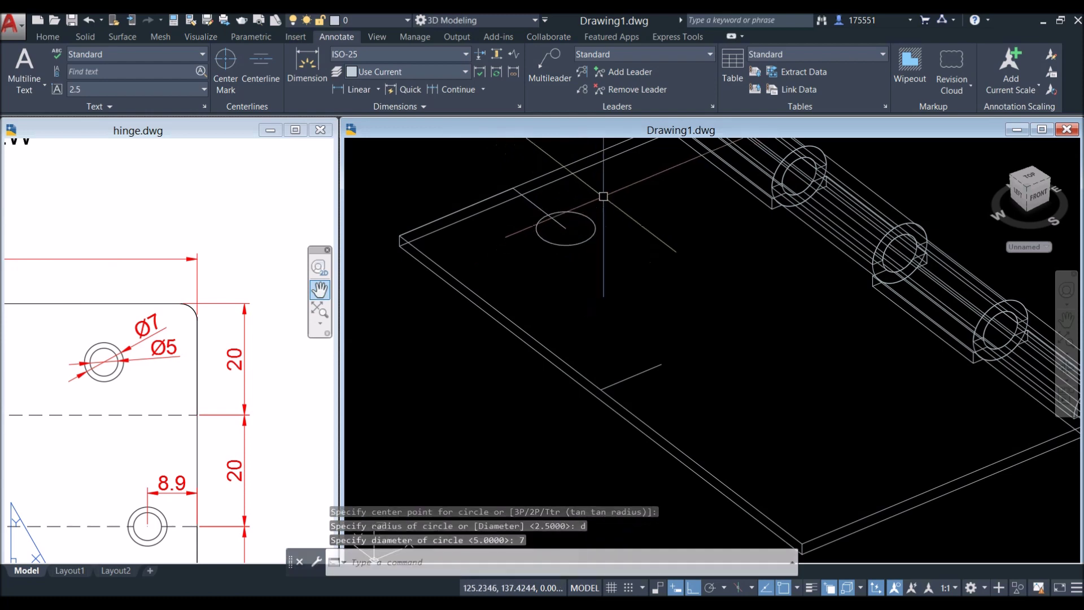
- Add a concentric Ø5 circle at the same centre and window-select both circles
{"action": "right_click", "coordinate": [604, 196]}
{"action": "left_click", "coordinate": [621, 203]}
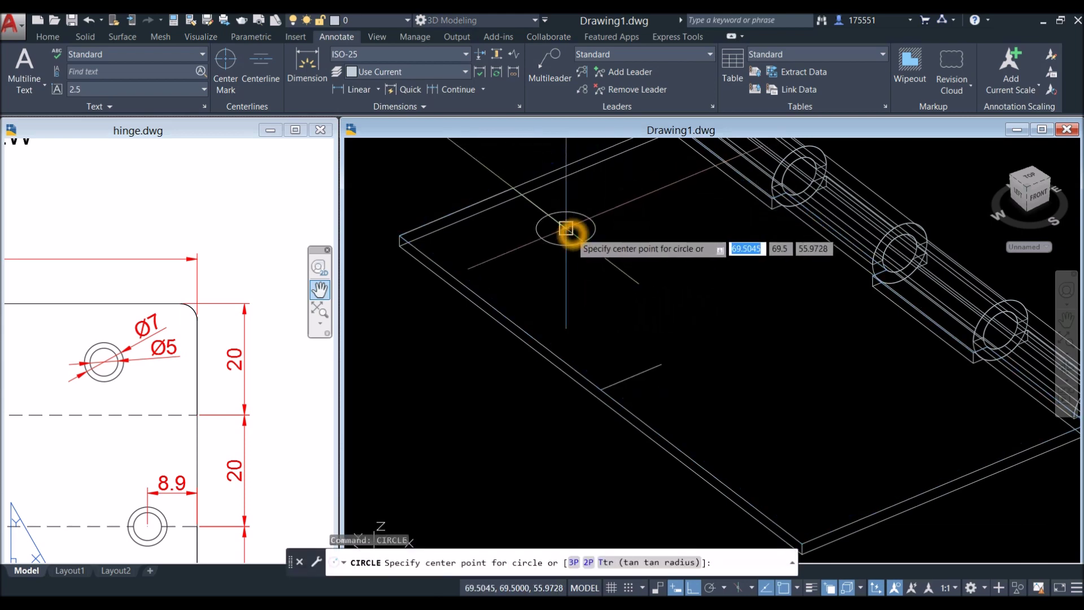
{"action": "left_click", "coordinate": [567, 229]}
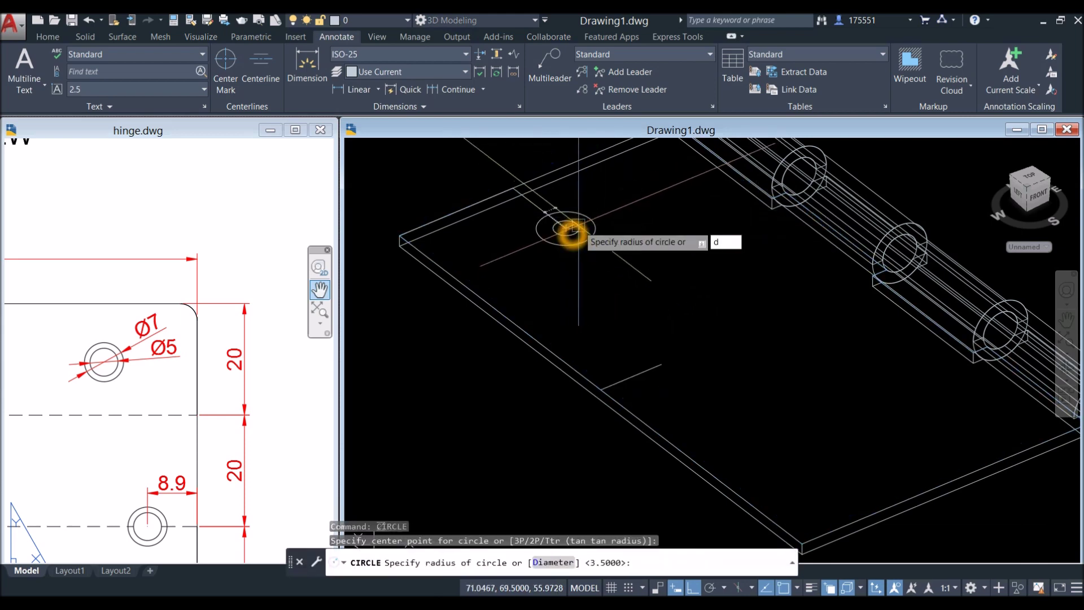
{"action": "key", "text": "Return"}
{"action": "type", "text": "5"}
{"action": "key", "text": "Return"}
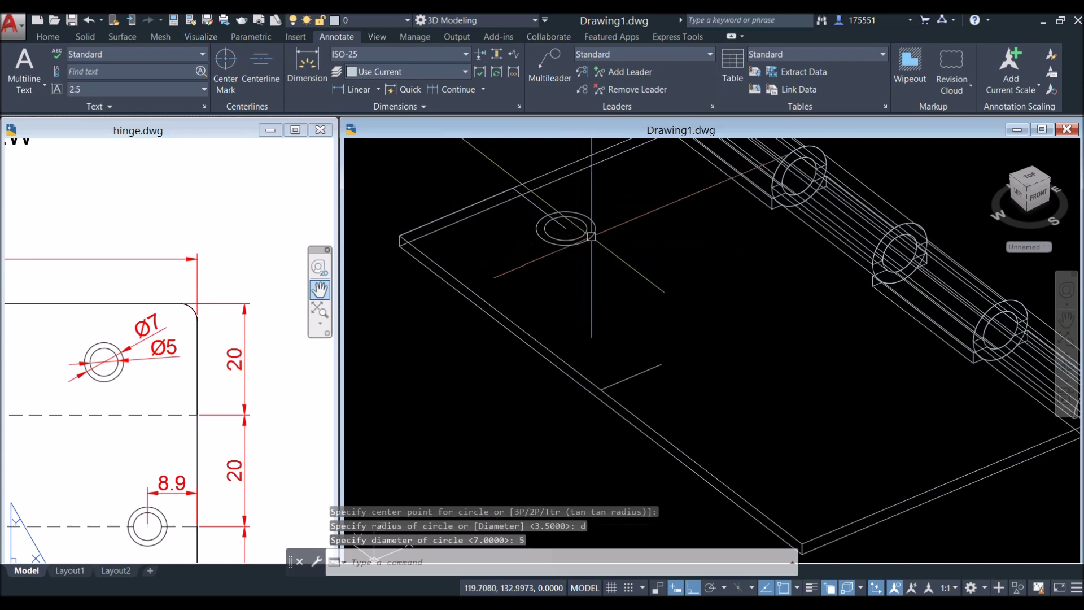
{"action": "left_click", "coordinate": [596, 248]}
{"action": "left_click", "coordinate": [561, 230]}
- Copy the Ø7/Ø5 circle pair from its centre to the next hole position
{"action": "right_click", "coordinate": [617, 204]}
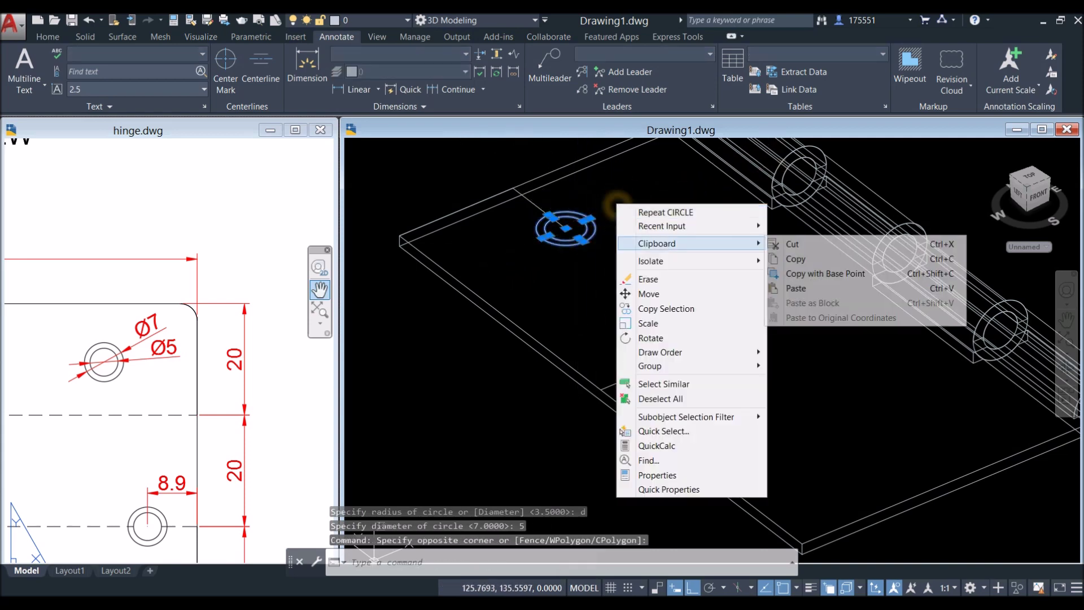
{"action": "left_click", "coordinate": [666, 308]}
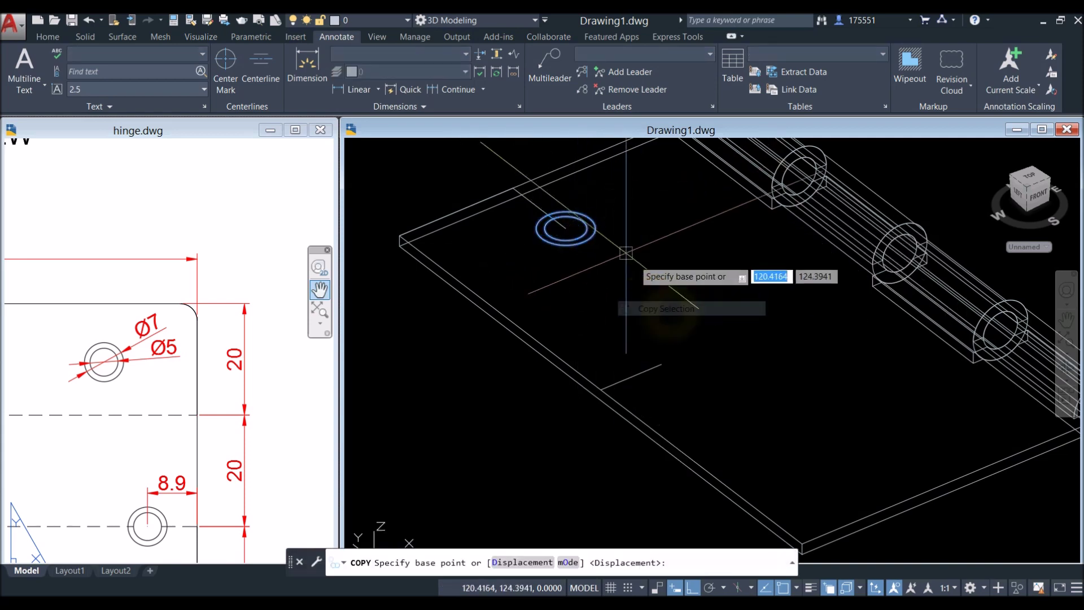
{"action": "left_click", "coordinate": [566, 228]}
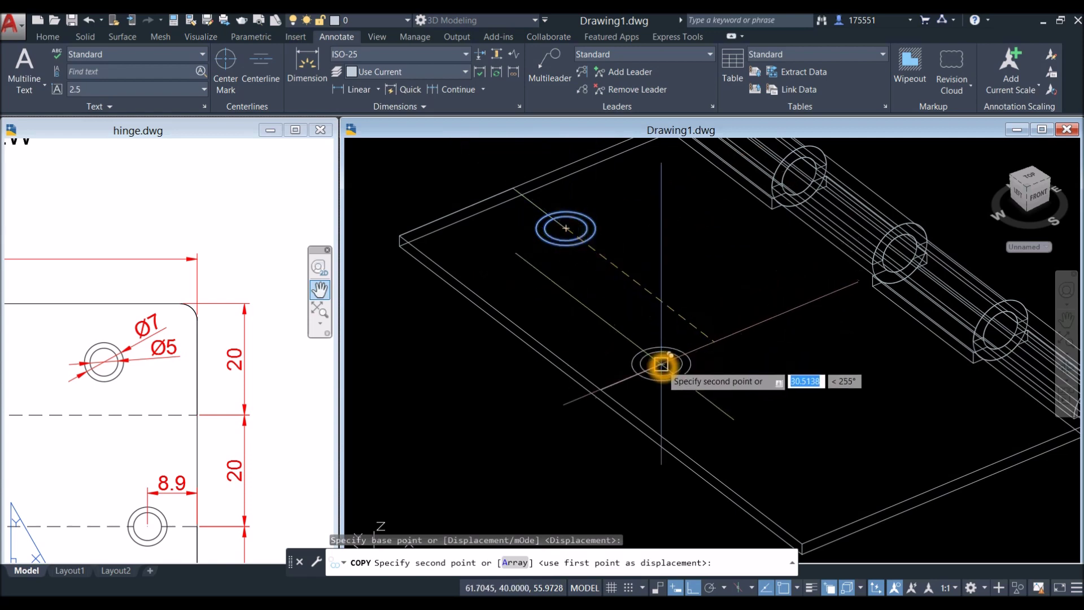
{"action": "left_click", "coordinate": [665, 367]}
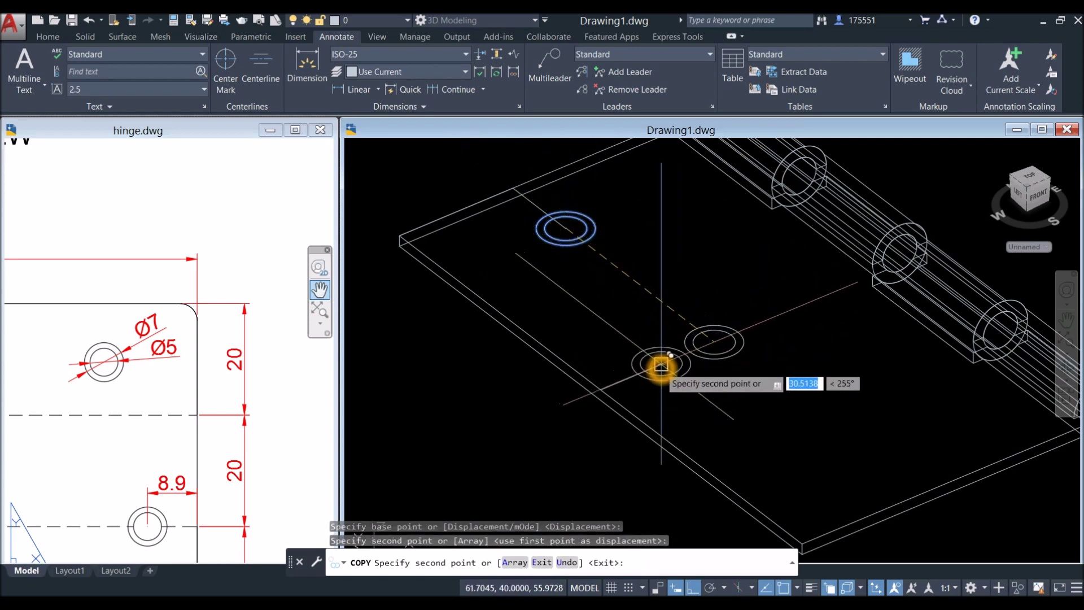
{"action": "left_click", "coordinate": [659, 366]}
{"action": "right_click", "coordinate": [687, 280]}
{"action": "left_click", "coordinate": [712, 288]}
- Window-select and delete the misplaced extra copy of the circles
{"action": "left_click", "coordinate": [751, 375]}
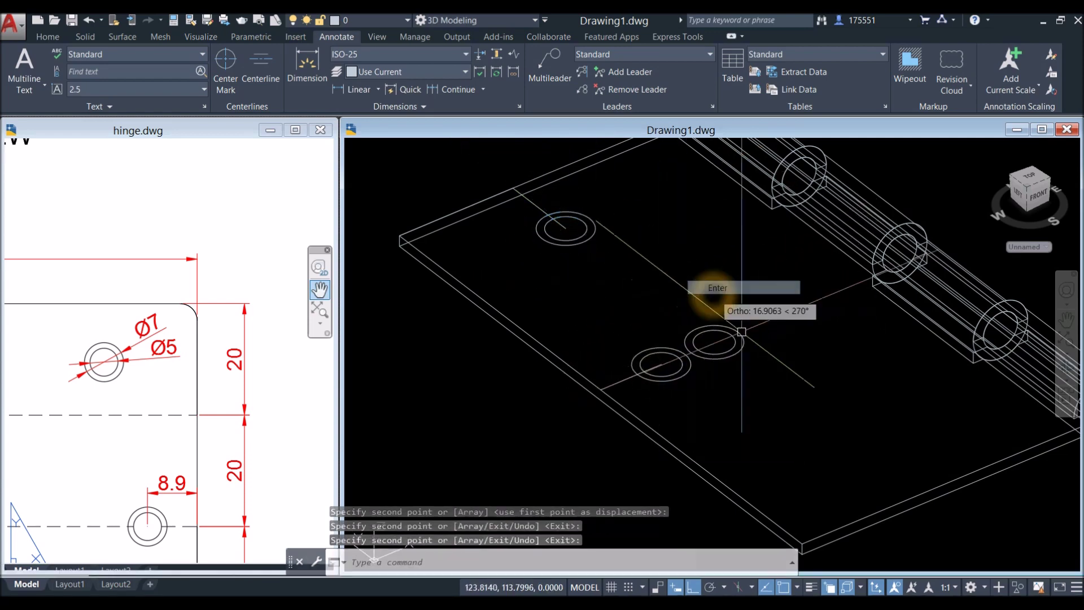
{"action": "left_click", "coordinate": [728, 329]}
{"action": "key", "text": "Delete"}
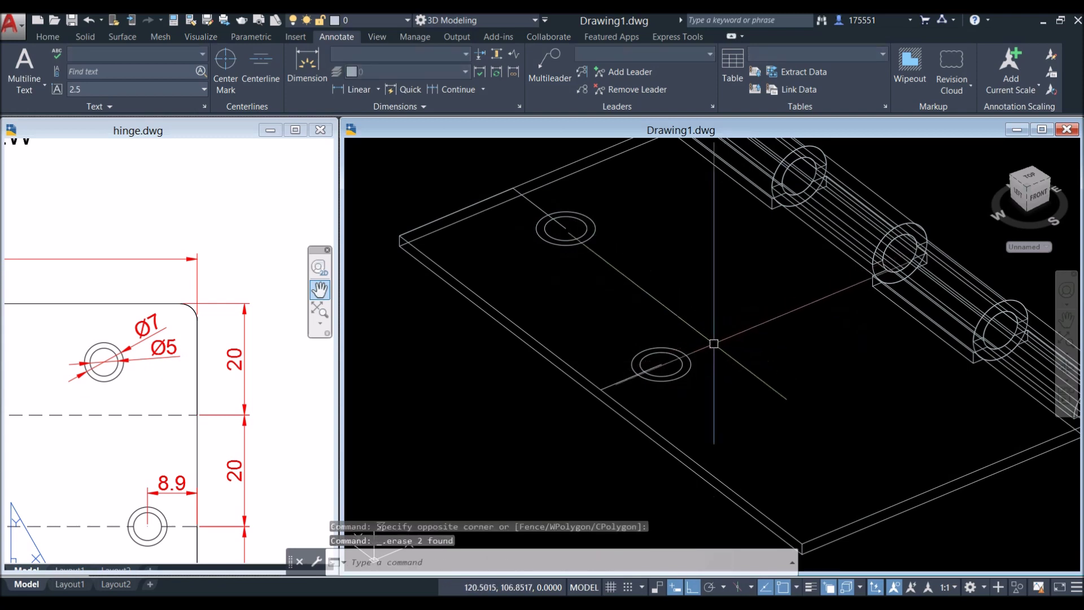
{"action": "scroll", "coordinate": [671, 387], "scroll_direction": "up", "scroll_amount": 3}
- Move the copied circles and their line, using the circle centre as base point
{"action": "left_click", "coordinate": [680, 392]}
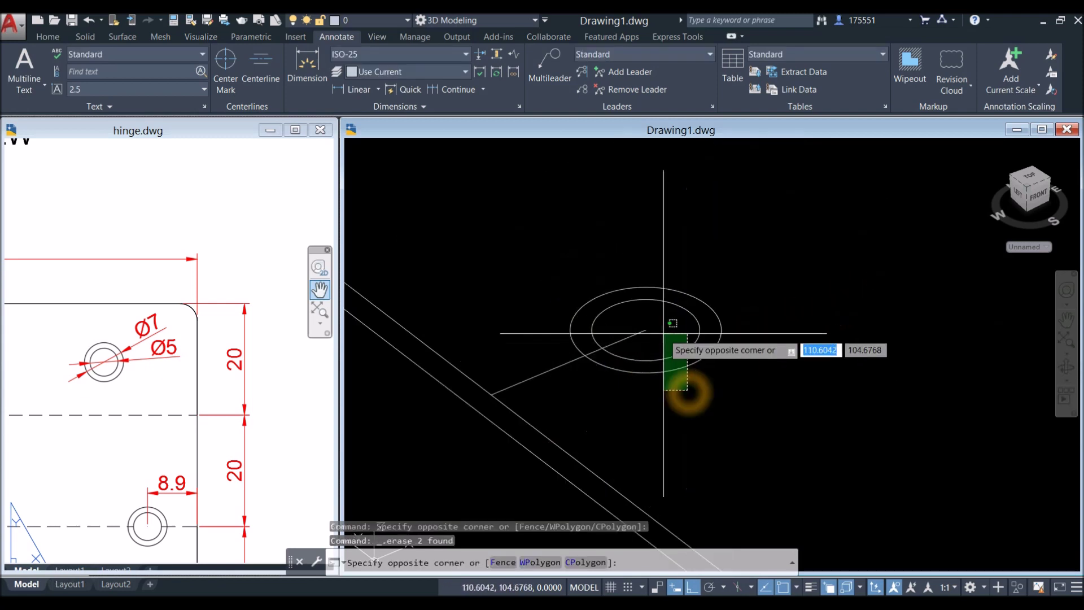
{"action": "left_click", "coordinate": [658, 342]}
{"action": "right_click", "coordinate": [729, 231]}
{"action": "left_click", "coordinate": [761, 321]}
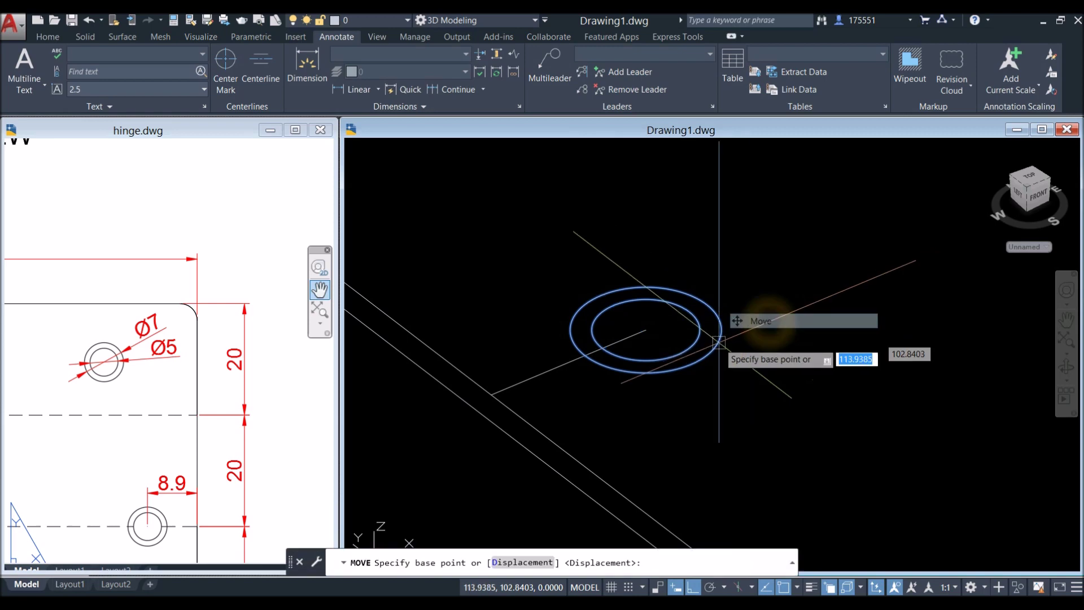
{"action": "right_click", "coordinate": [675, 361], "text": "shift"}
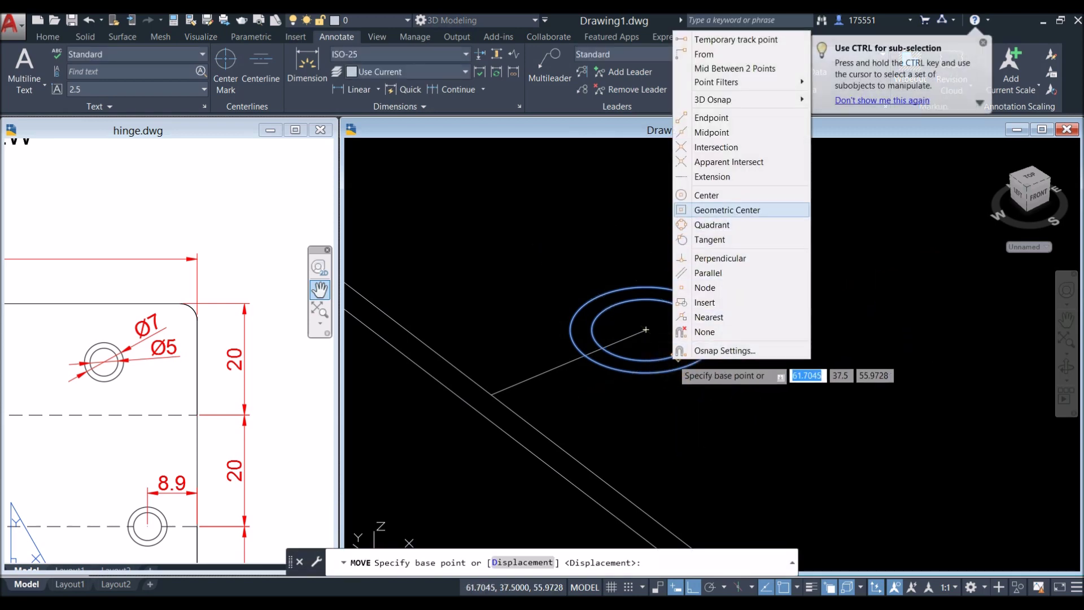
{"action": "left_click", "coordinate": [727, 198]}
{"action": "left_click", "coordinate": [703, 351]}
{"action": "left_click", "coordinate": [822, 249]}
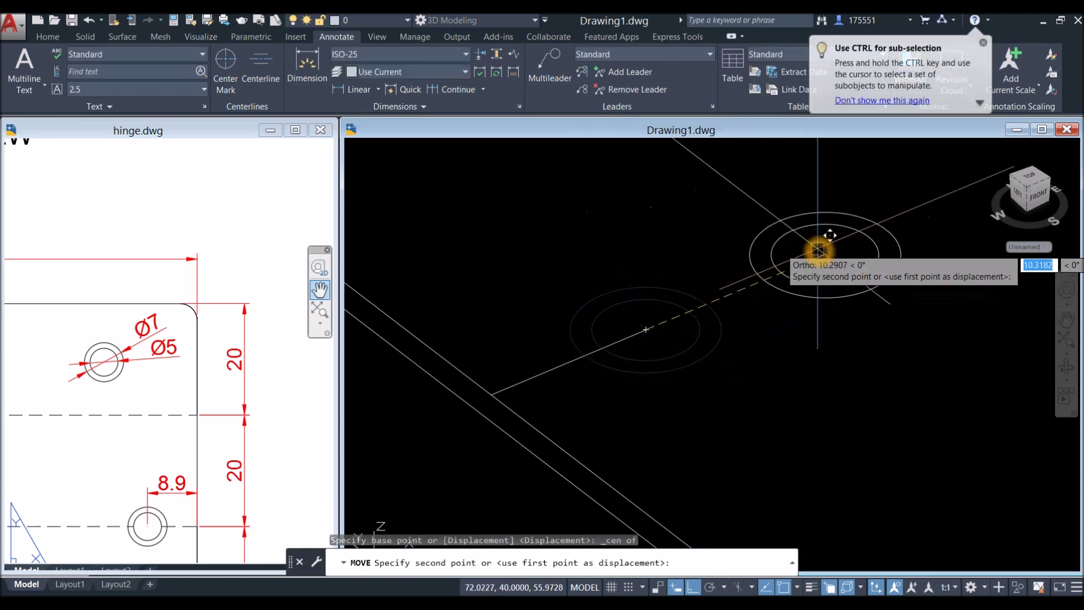
- Toggle Ortho and move the circles again so their centre lands on the guide line's endpoint
{"action": "left_click", "coordinate": [709, 587]}
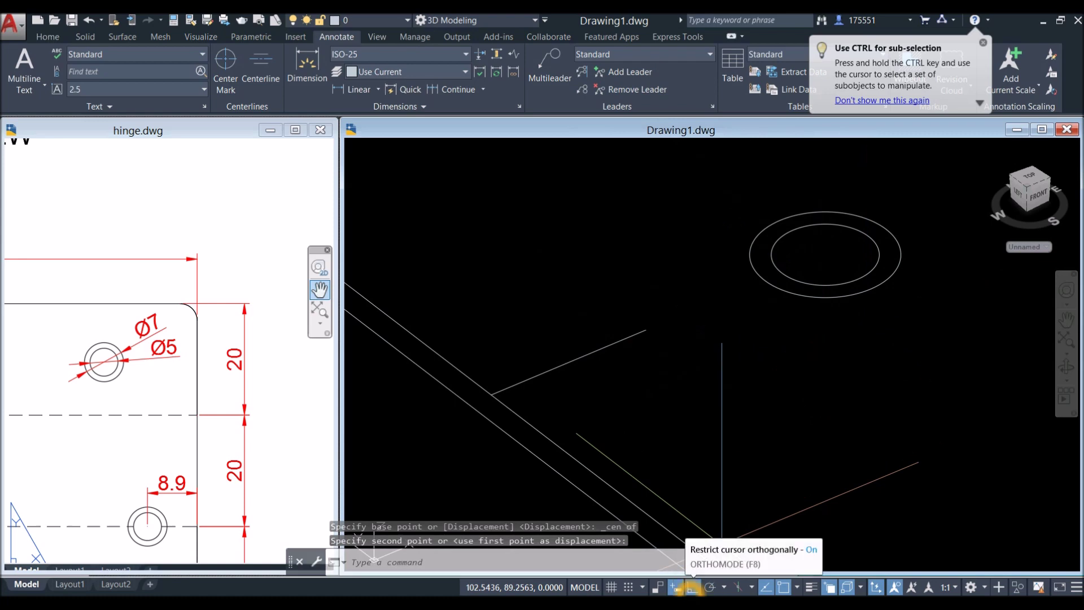
{"action": "left_click", "coordinate": [871, 367]}
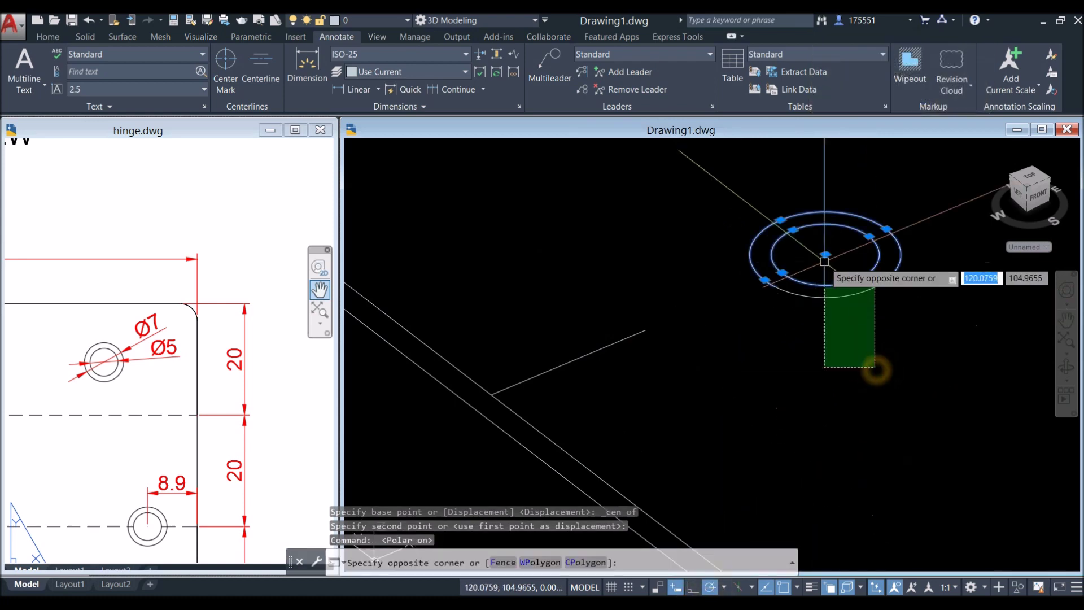
{"action": "left_click", "coordinate": [823, 293]}
{"action": "right_click", "coordinate": [826, 255]}
{"action": "left_click", "coordinate": [876, 344]}
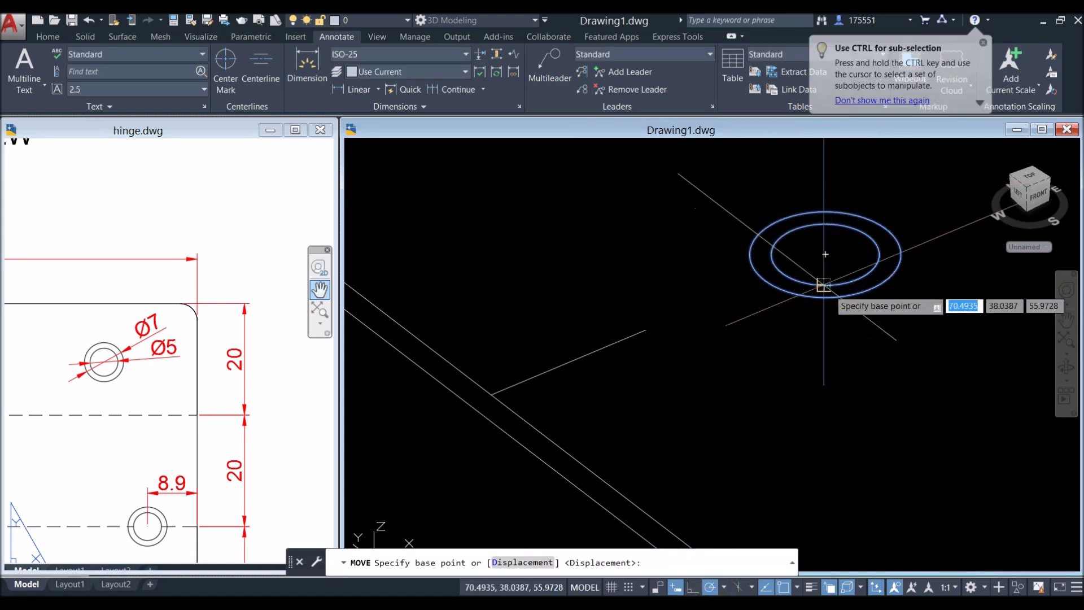
{"action": "left_click", "coordinate": [826, 255]}
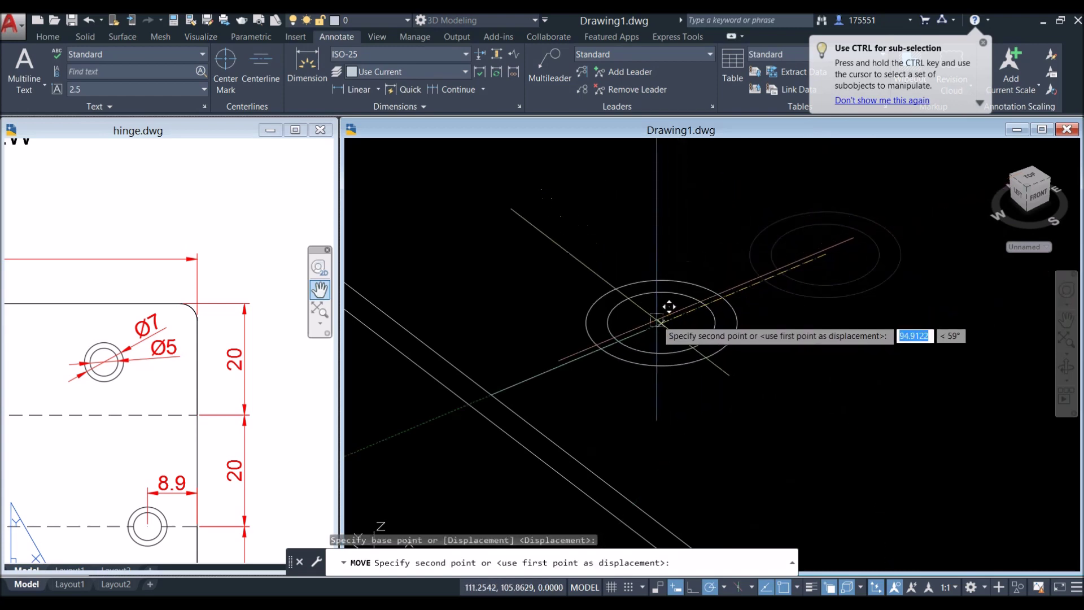
{"action": "left_click", "coordinate": [649, 330]}
{"action": "scroll", "coordinate": [688, 294], "scroll_direction": "down", "scroll_amount": 6}
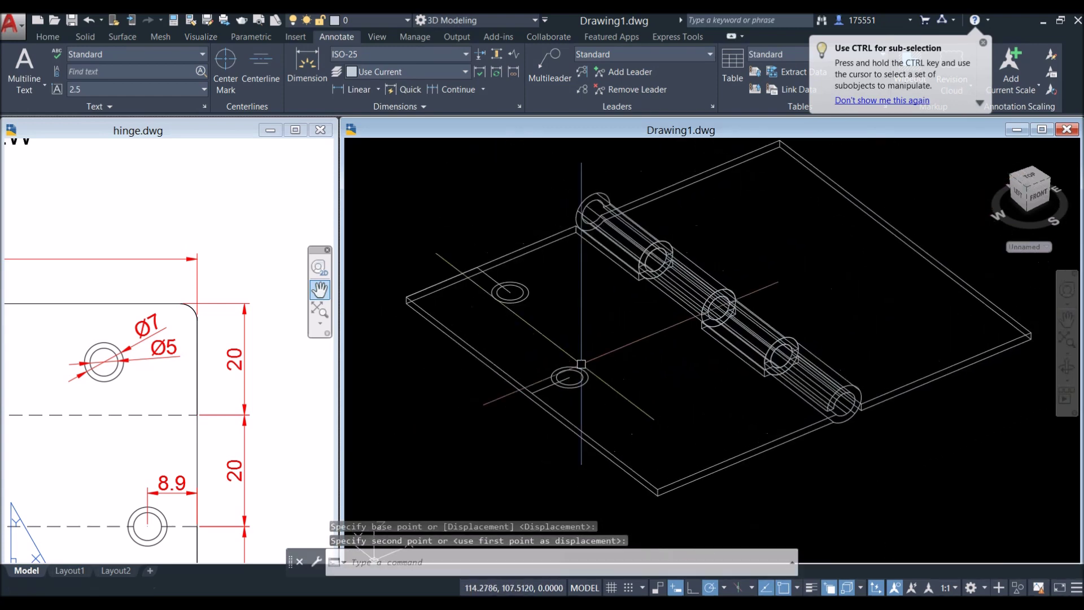
{"action": "left_click", "coordinate": [390, 146]}
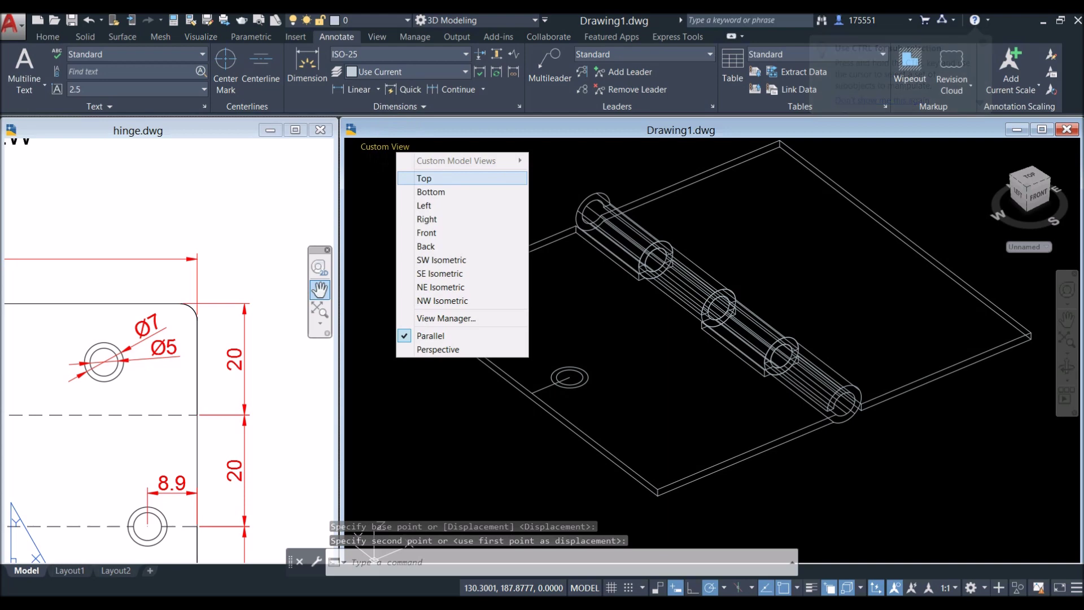
- Switch to the Top view and select the upper and lower holes on the leaf
{"action": "left_click", "coordinate": [435, 176]}
{"action": "scroll", "coordinate": [593, 243], "scroll_direction": "down", "scroll_amount": 4}
{"action": "scroll", "coordinate": [585, 235], "scroll_direction": "up", "scroll_amount": 4}
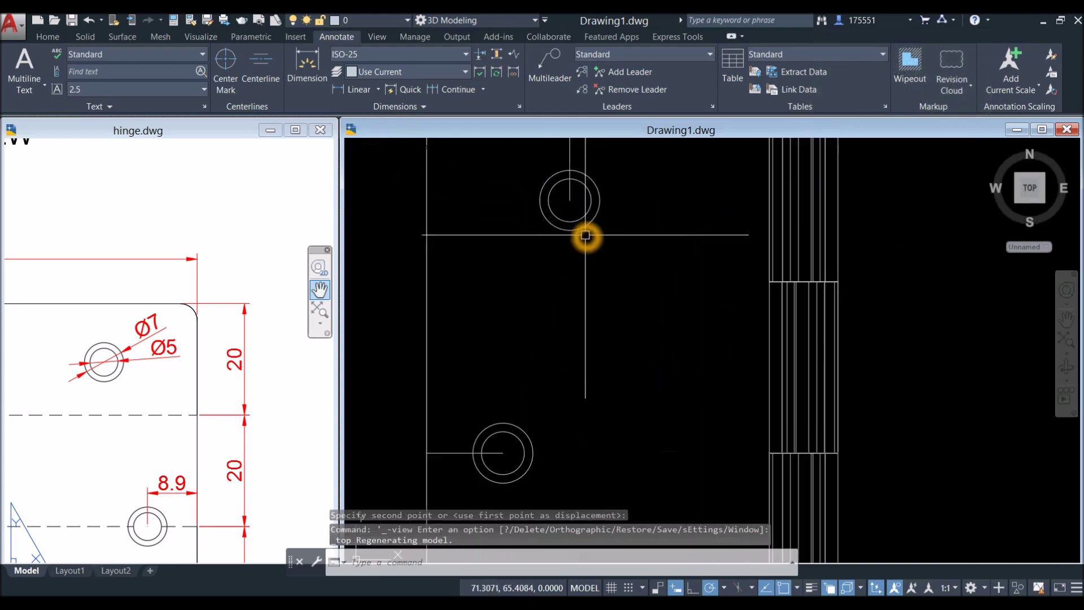
{"action": "left_click", "coordinate": [622, 264]}
{"action": "left_click", "coordinate": [587, 229]}
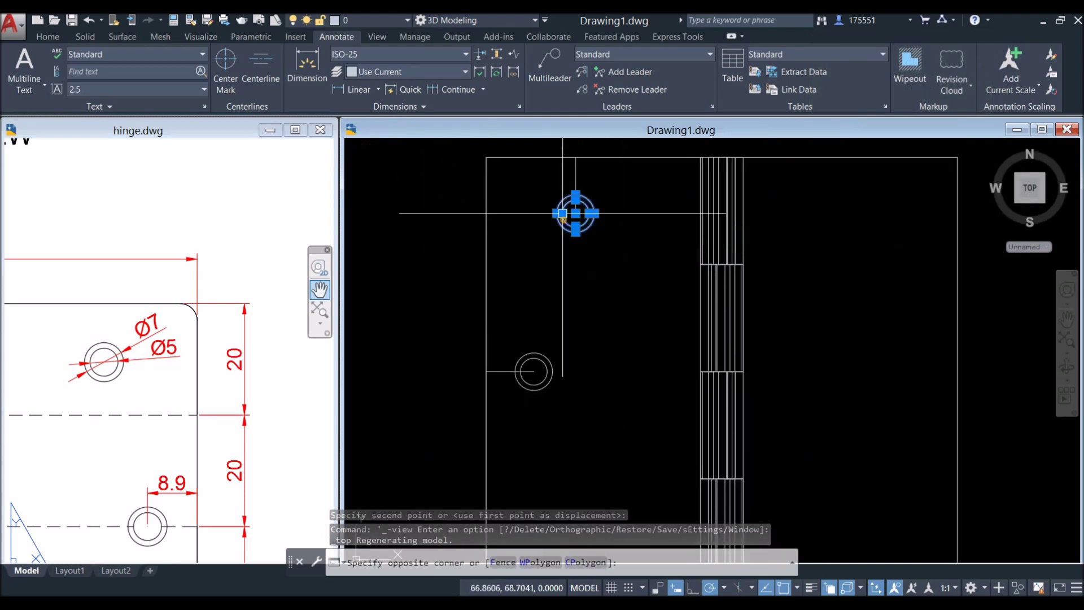
{"action": "left_click", "coordinate": [581, 390]}
{"action": "left_click", "coordinate": [530, 366]}
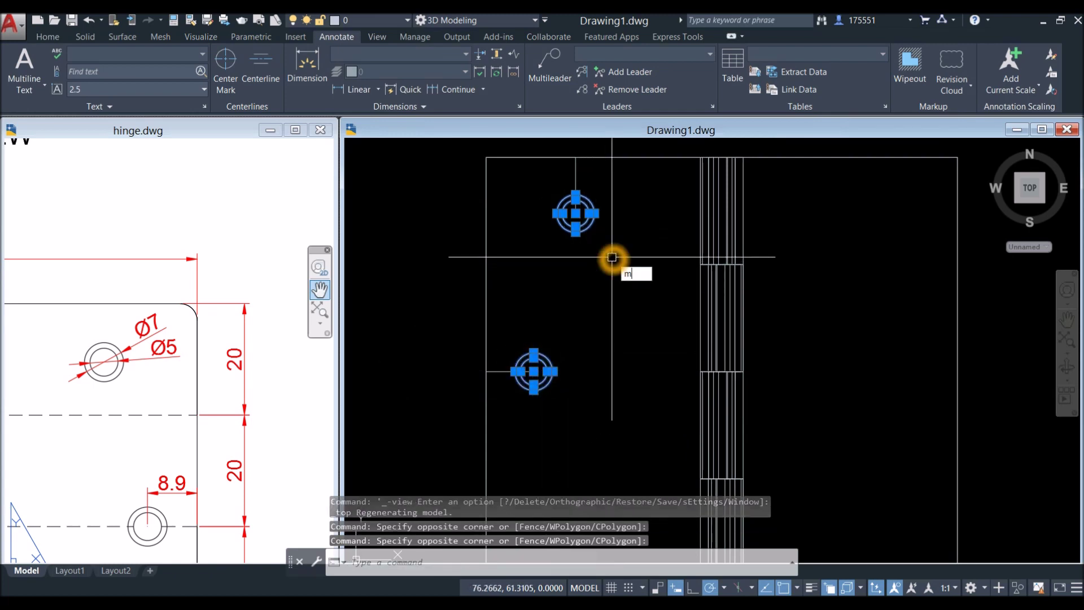
- Mirror both holes with MI across a vertical line through the hinge centre, keeping the originals
{"action": "type", "text": "mi"}
{"action": "key", "text": "Return"}
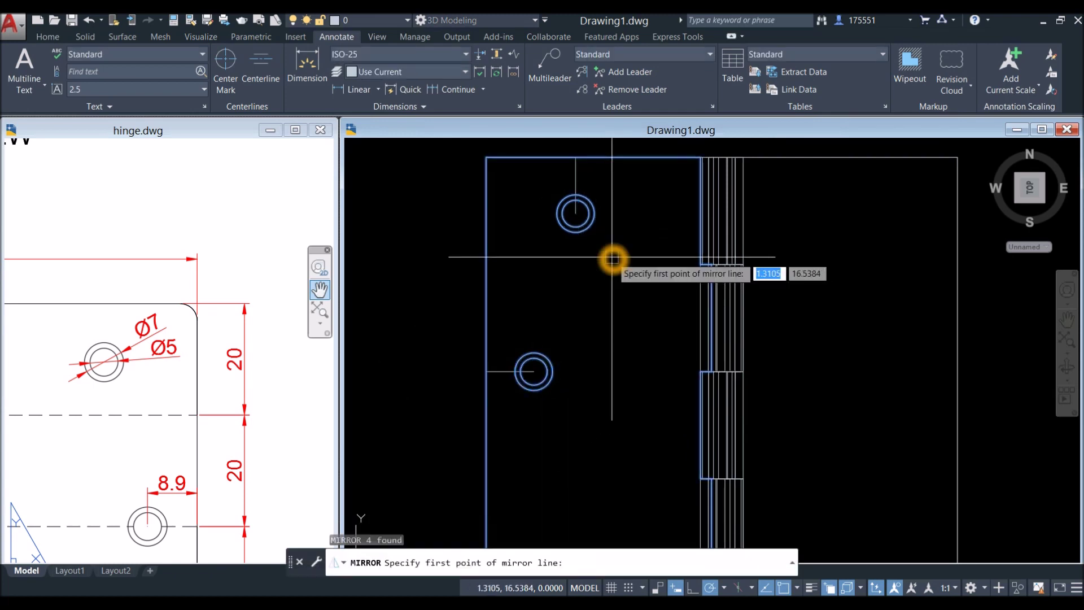
{"action": "middle_click_drag", "start_coordinate": [613, 258], "coordinate": [571, 170]}
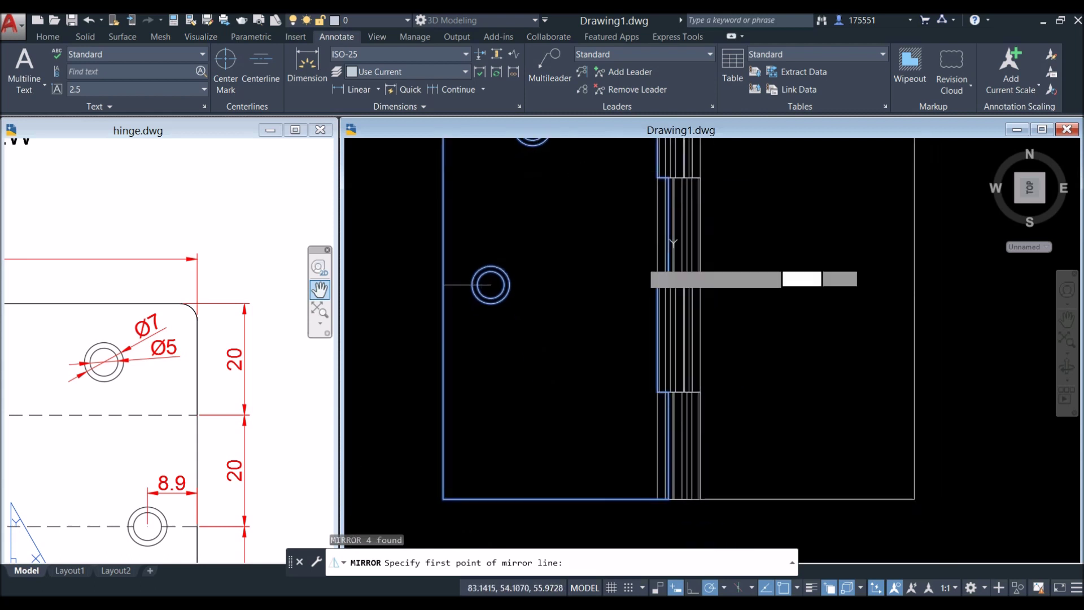
{"action": "scroll", "coordinate": [687, 491], "scroll_direction": "up", "scroll_amount": 2}
{"action": "scroll", "coordinate": [655, 429], "scroll_direction": "down", "scroll_amount": 2}
{"action": "scroll", "coordinate": [653, 428], "scroll_direction": "up", "scroll_amount": 3}
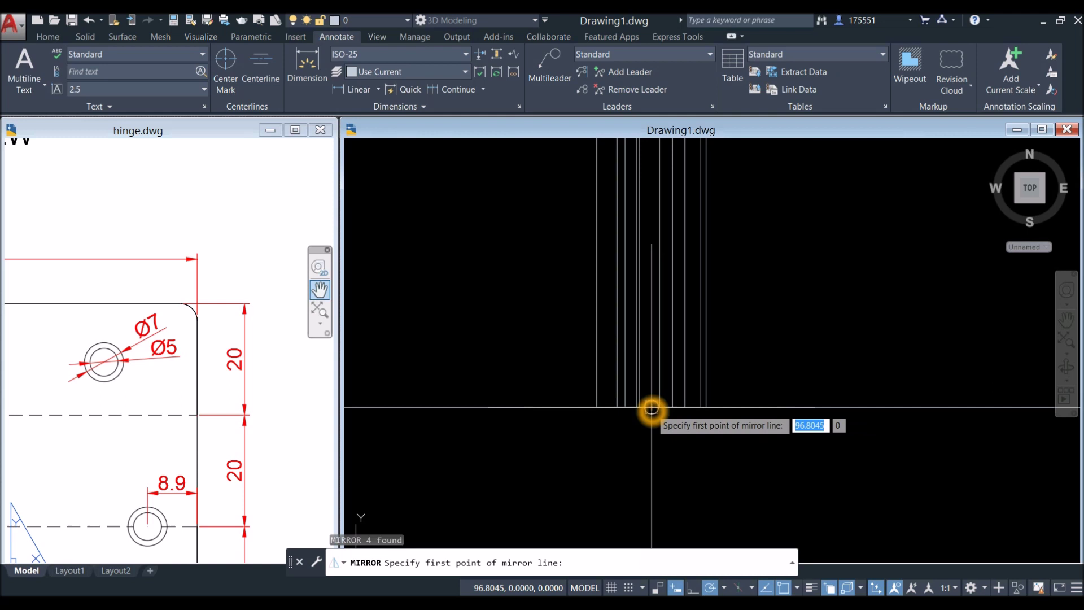
{"action": "left_click", "coordinate": [652, 407]}
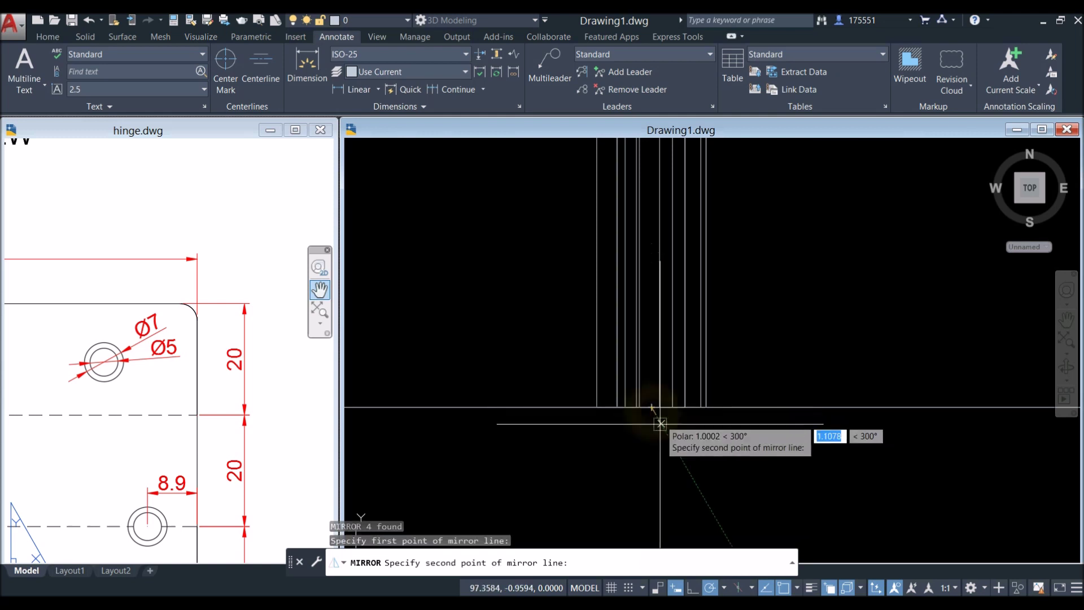
{"action": "left_click", "coordinate": [651, 461]}
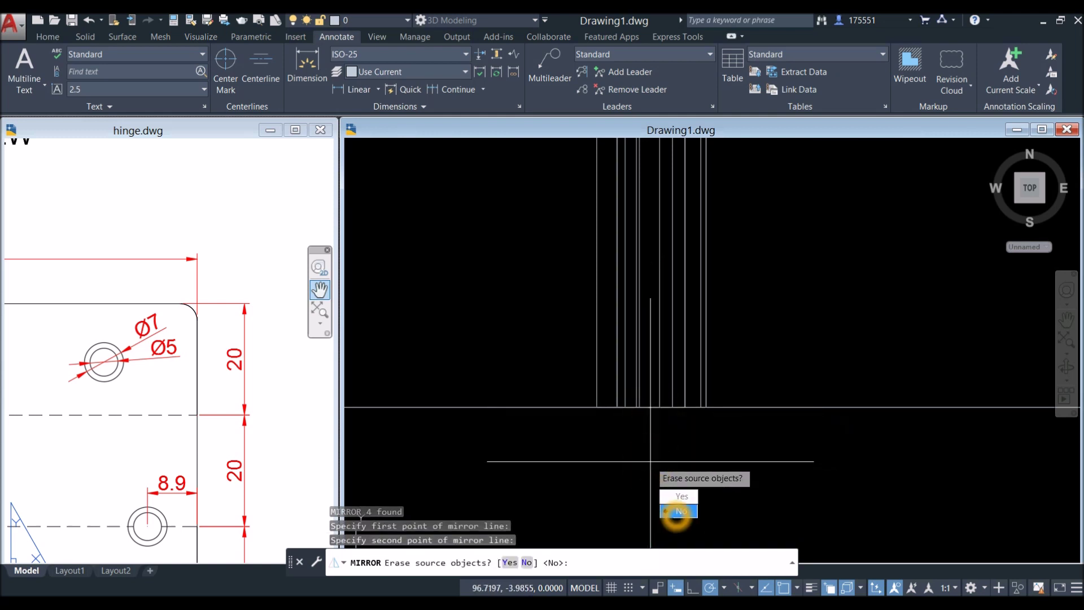
{"action": "left_click", "coordinate": [678, 511]}
{"action": "scroll", "coordinate": [647, 453], "scroll_direction": "down", "scroll_amount": 3}
{"action": "middle_click_drag", "start_coordinate": [649, 452], "coordinate": [721, 300]}
{"action": "scroll", "coordinate": [617, 426], "scroll_direction": "down", "scroll_amount": 1}
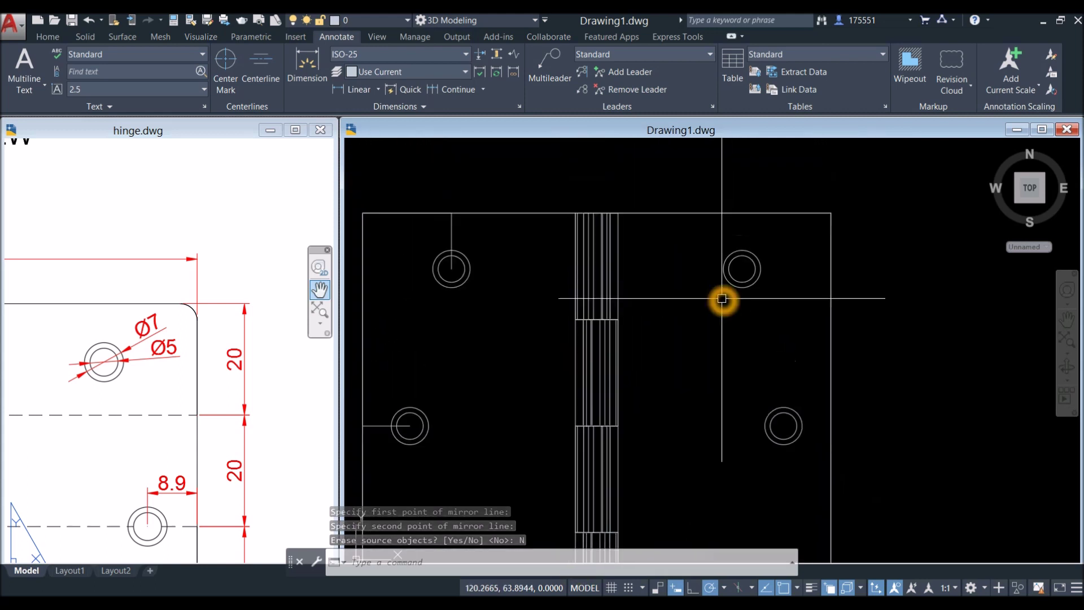
{"action": "scroll", "coordinate": [700, 243], "scroll_direction": "down", "scroll_amount": 2}
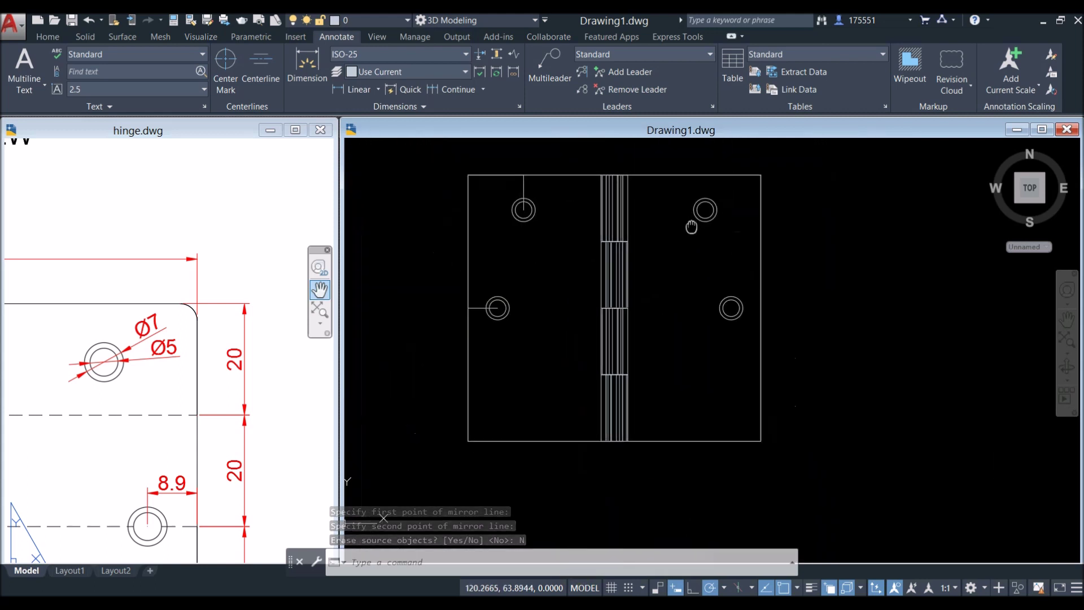
- Mirror the two top holes across a horizontal line at mid-height, keeping the originals
{"action": "left_click", "coordinate": [492, 188]}
{"action": "left_click", "coordinate": [731, 238]}
{"action": "right_click", "coordinate": [817, 181]}
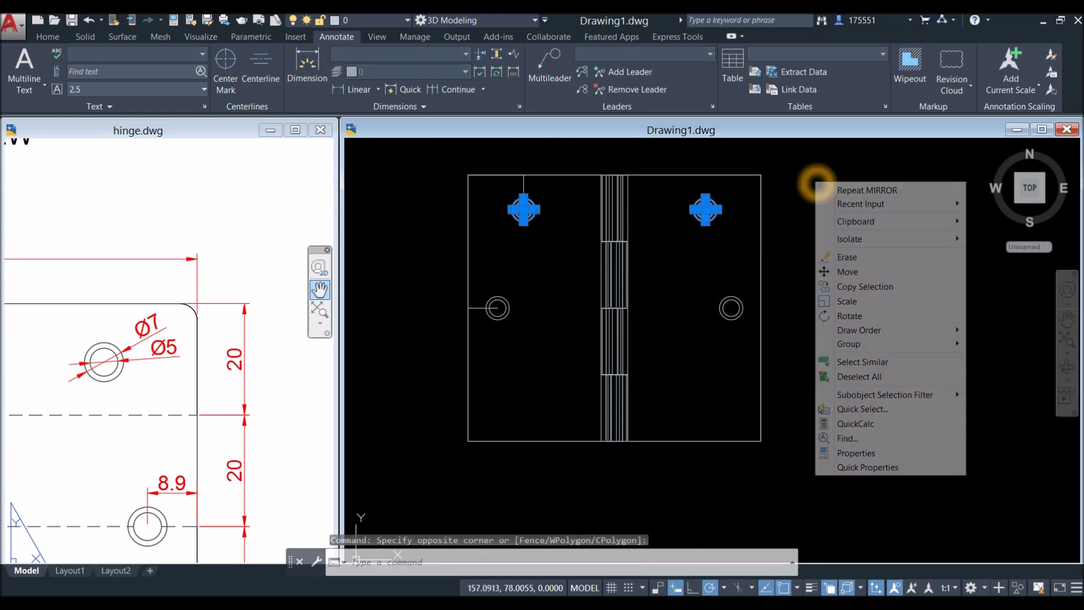
{"action": "mouse_move", "coordinate": [847, 239]}
{"action": "left_click", "coordinate": [658, 260]}
{"action": "left_click", "coordinate": [670, 254]}
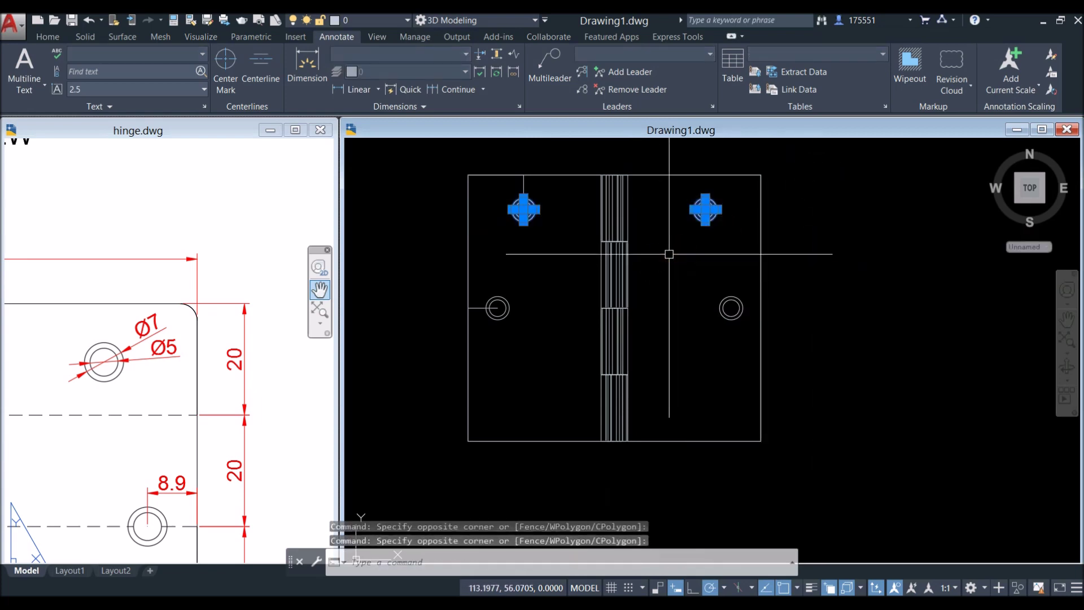
{"action": "key", "text": "Return"}
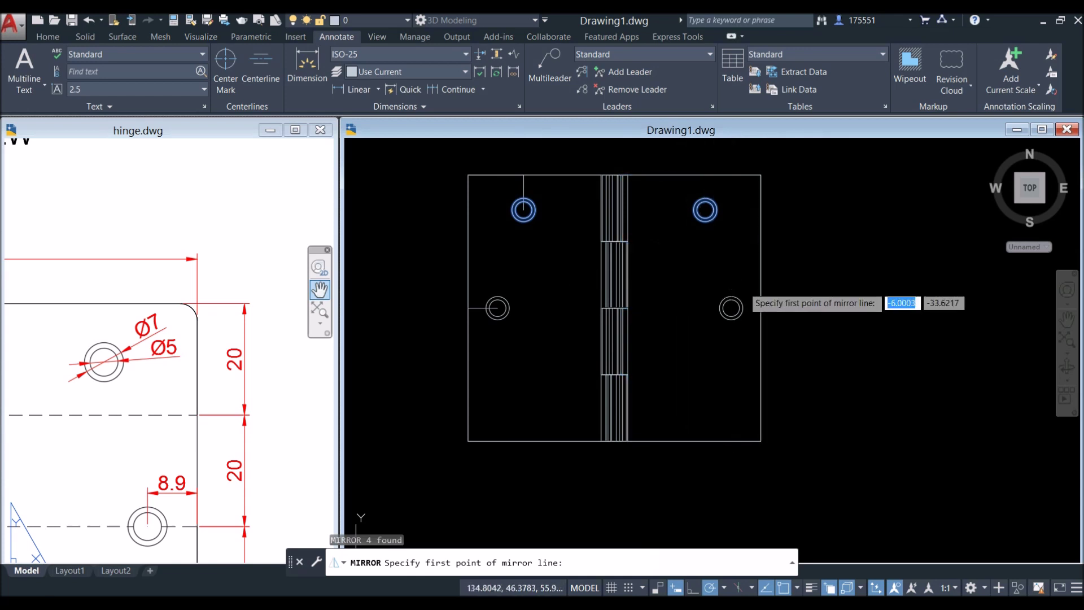
{"action": "left_click", "coordinate": [762, 308]}
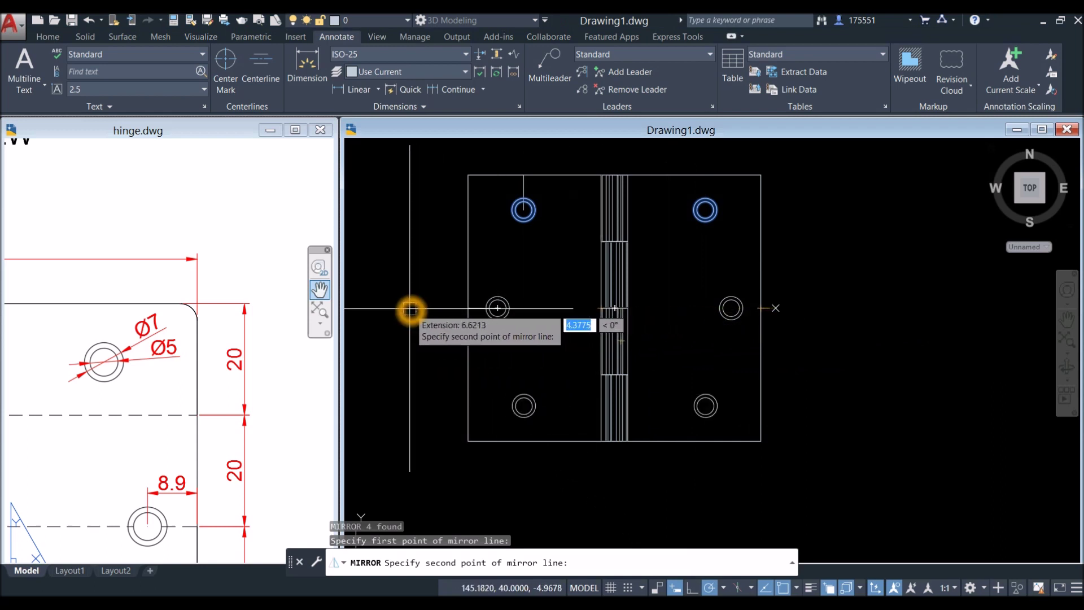
{"action": "left_click", "coordinate": [410, 308]}
{"action": "left_click", "coordinate": [435, 358]}
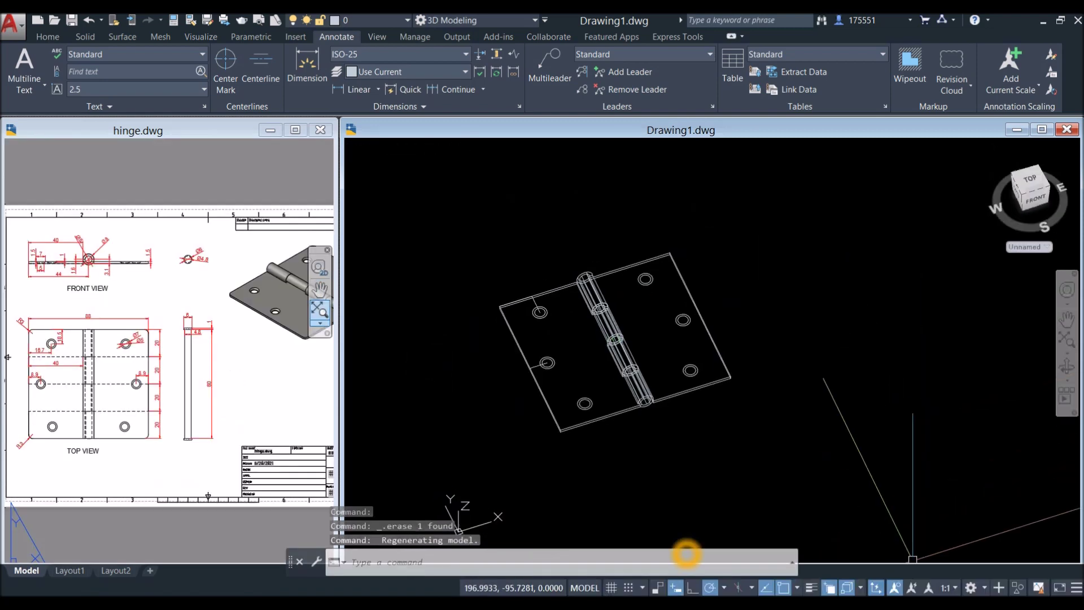
{"action": "scroll", "coordinate": [615, 342], "scroll_direction": "up", "scroll_amount": 5}
- Orbit the hinge to an oblique view and switch the visual style to Conceptual
{"action": "middle_click_drag", "start_coordinate": [649, 351], "coordinate": [673, 348], "text": "shift"}
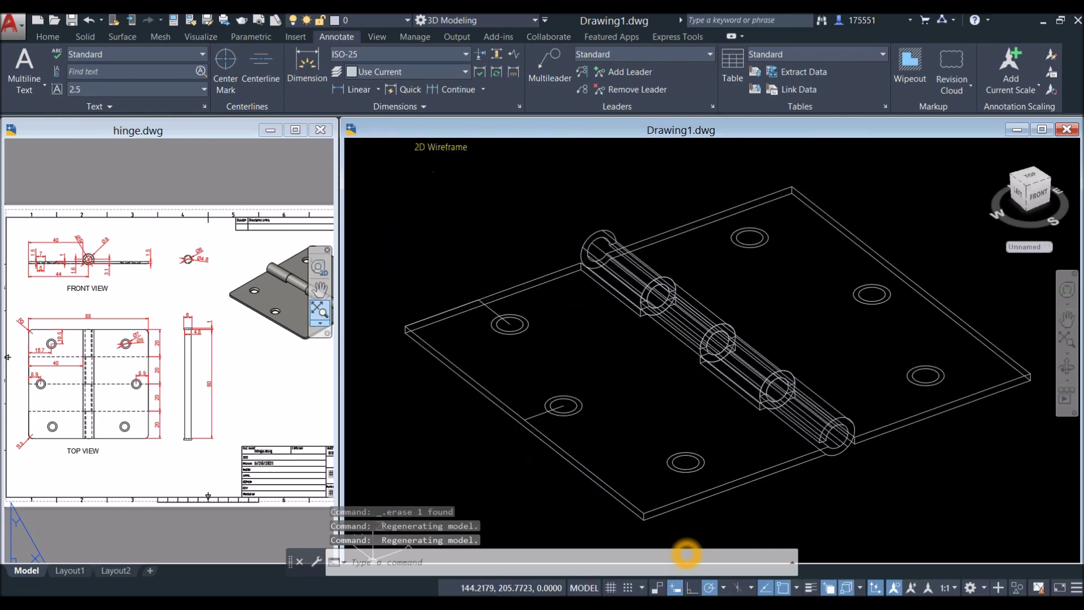
{"action": "left_click", "coordinate": [441, 147]}
{"action": "left_click", "coordinate": [463, 194]}
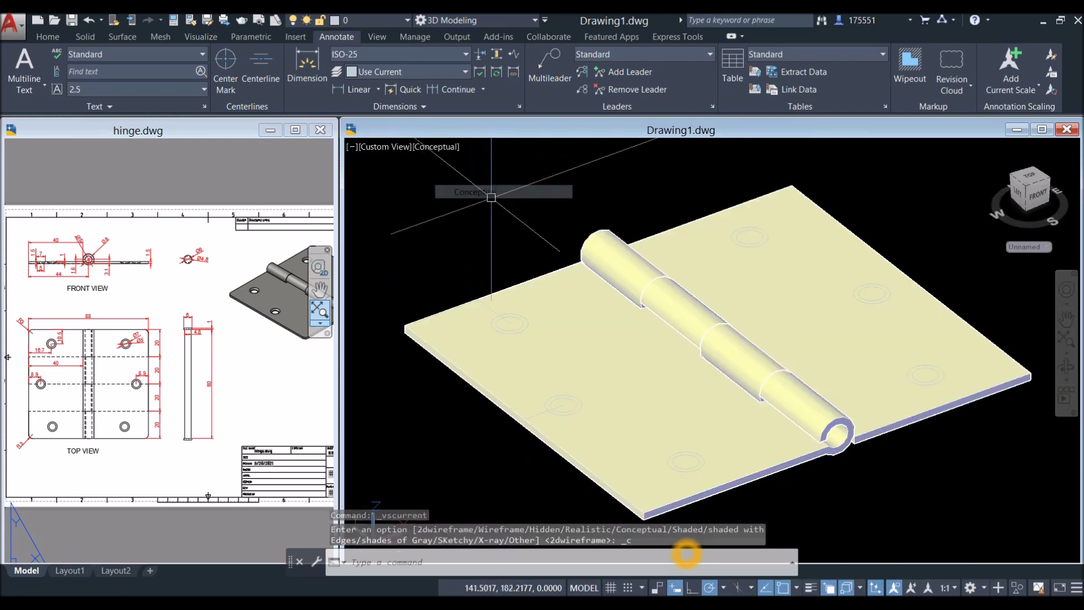
{"action": "scroll", "coordinate": [501, 290], "scroll_direction": "up", "scroll_amount": 5}
{"action": "middle_click_drag", "start_coordinate": [501, 291], "coordinate": [509, 307], "text": "shift"}
{"action": "left_click", "coordinate": [48, 36]}
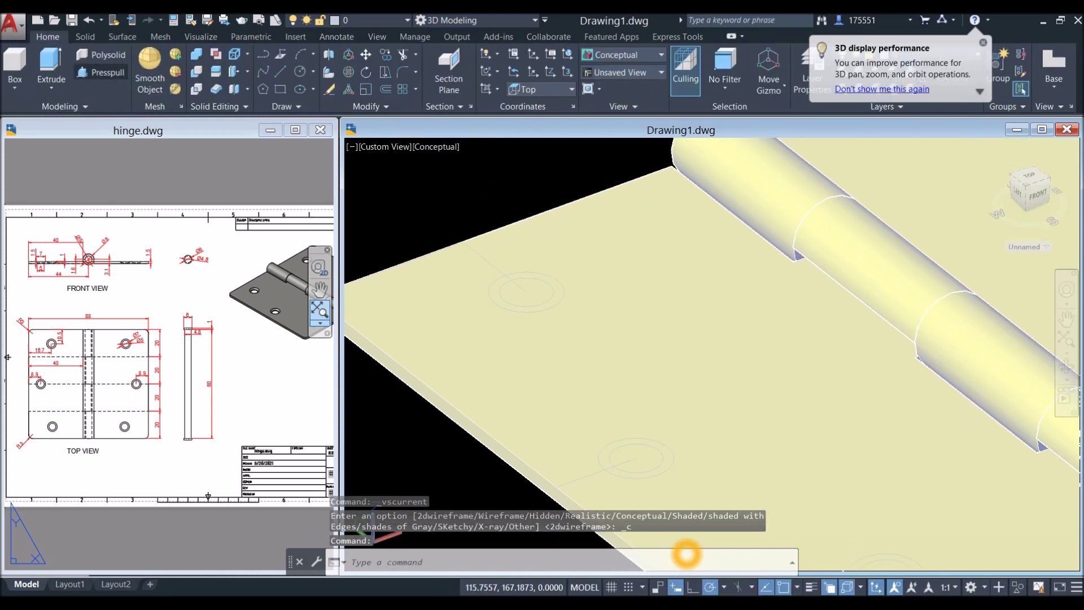
- Press-pull the first leaf's two circles down through the plate into holes
{"action": "key", "text": "ctrl+shift+e"}
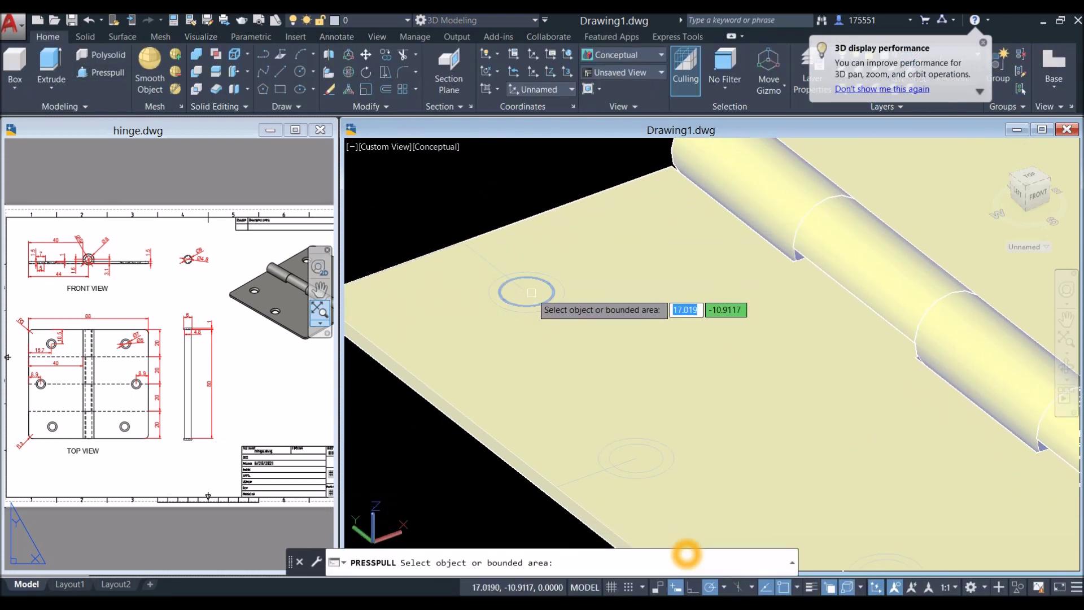
{"action": "scroll", "coordinate": [532, 293], "scroll_direction": "up", "scroll_amount": 3}
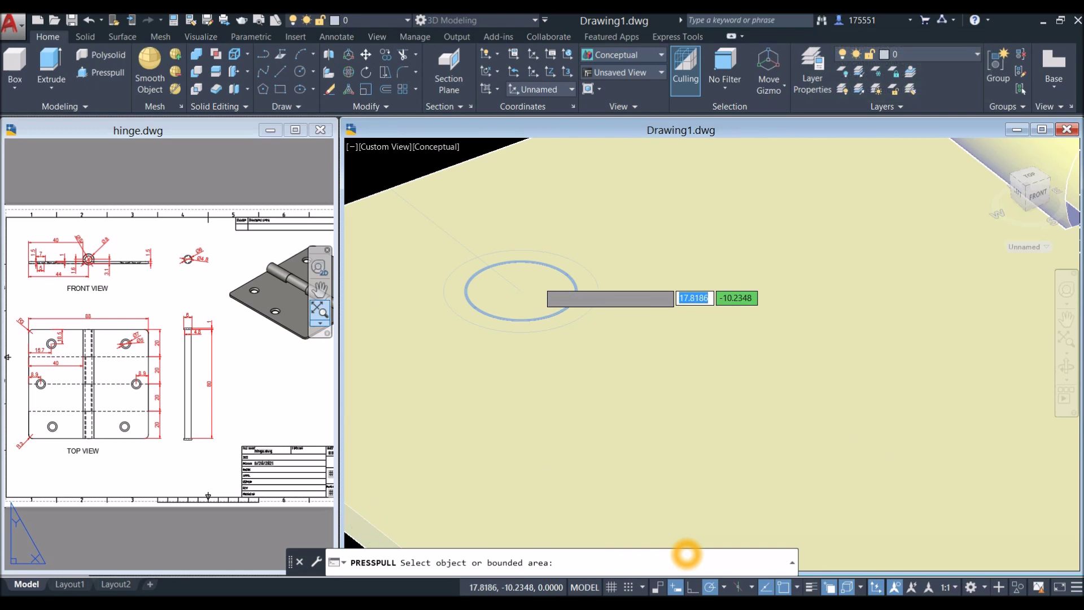
{"action": "scroll", "coordinate": [538, 281], "scroll_direction": "down", "scroll_amount": 2}
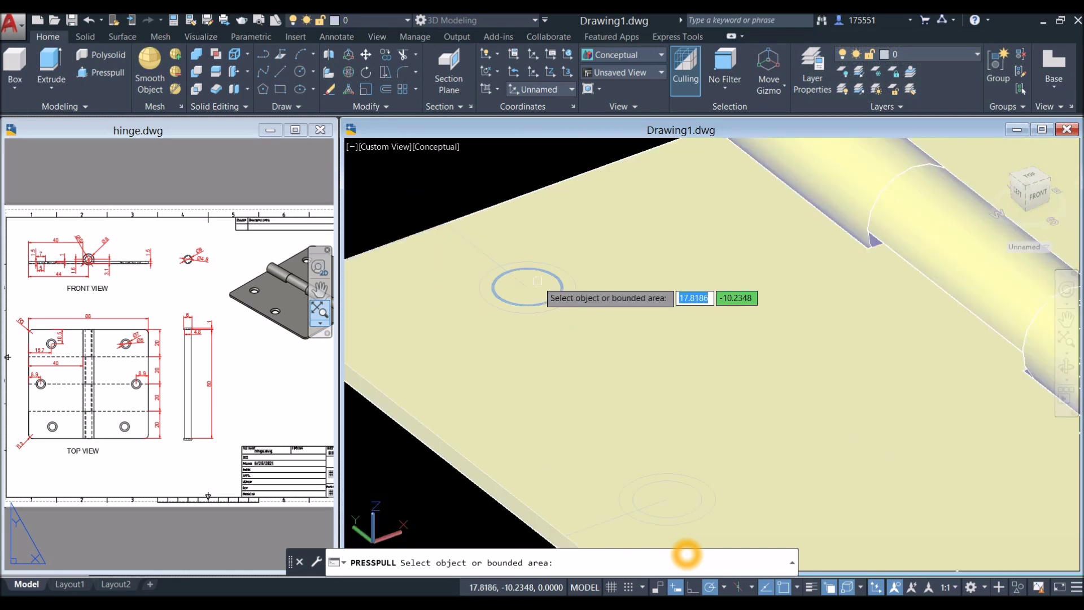
{"action": "left_click", "coordinate": [537, 280]}
{"action": "scroll", "coordinate": [525, 266], "scroll_direction": "down", "scroll_amount": 5}
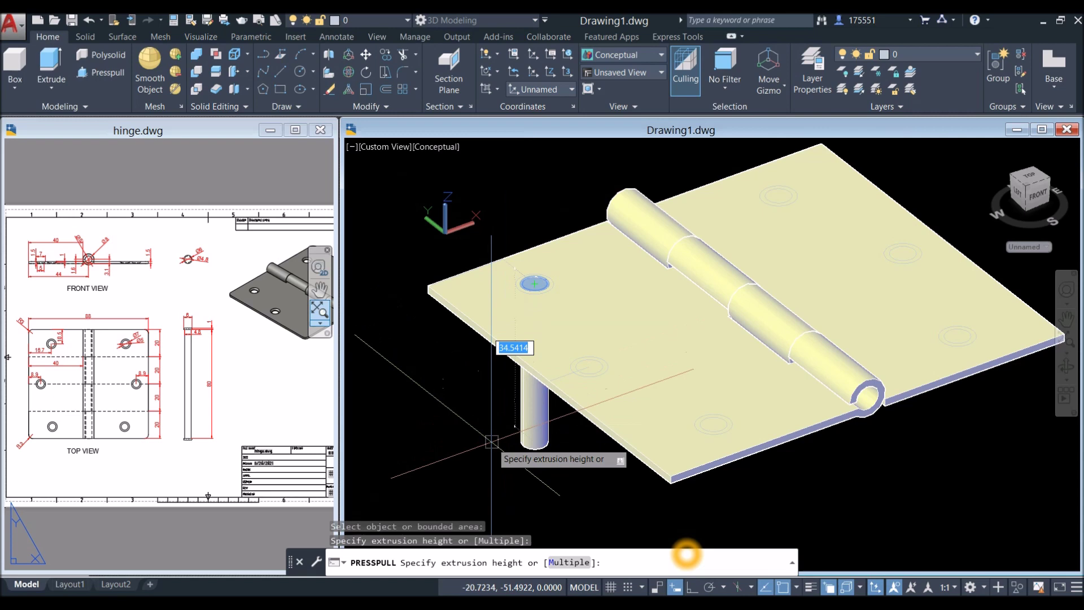
{"action": "left_click", "coordinate": [506, 431]}
{"action": "scroll", "coordinate": [507, 432], "scroll_direction": "up", "scroll_amount": 5}
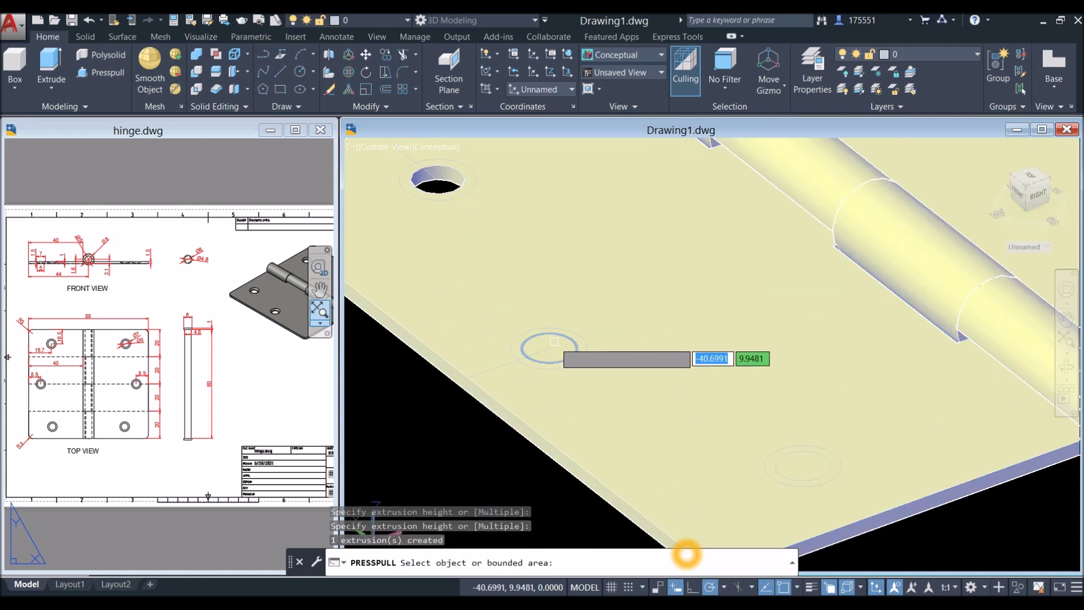
{"action": "left_click", "coordinate": [549, 348]}
{"action": "scroll", "coordinate": [508, 452], "scroll_direction": "down", "scroll_amount": 3}
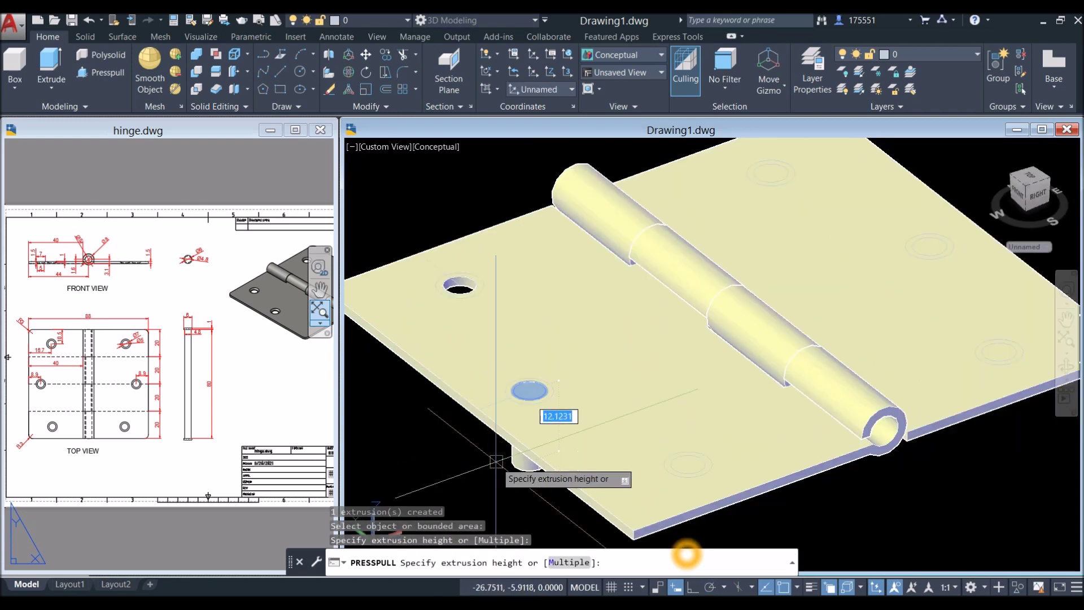
{"action": "scroll", "coordinate": [500, 482], "scroll_direction": "up", "scroll_amount": 2}
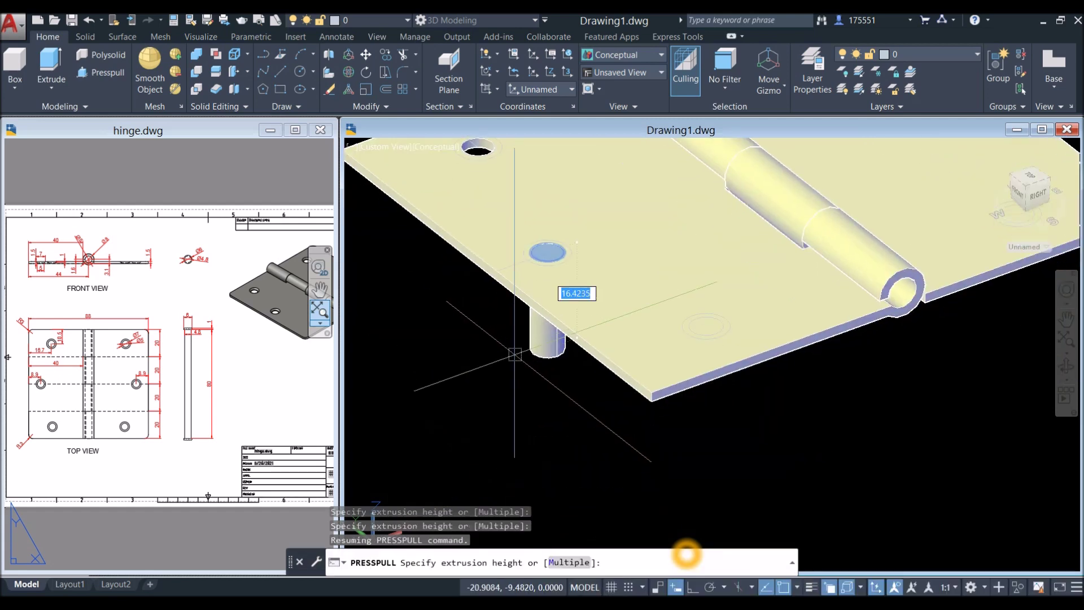
{"action": "left_click", "coordinate": [515, 361]}
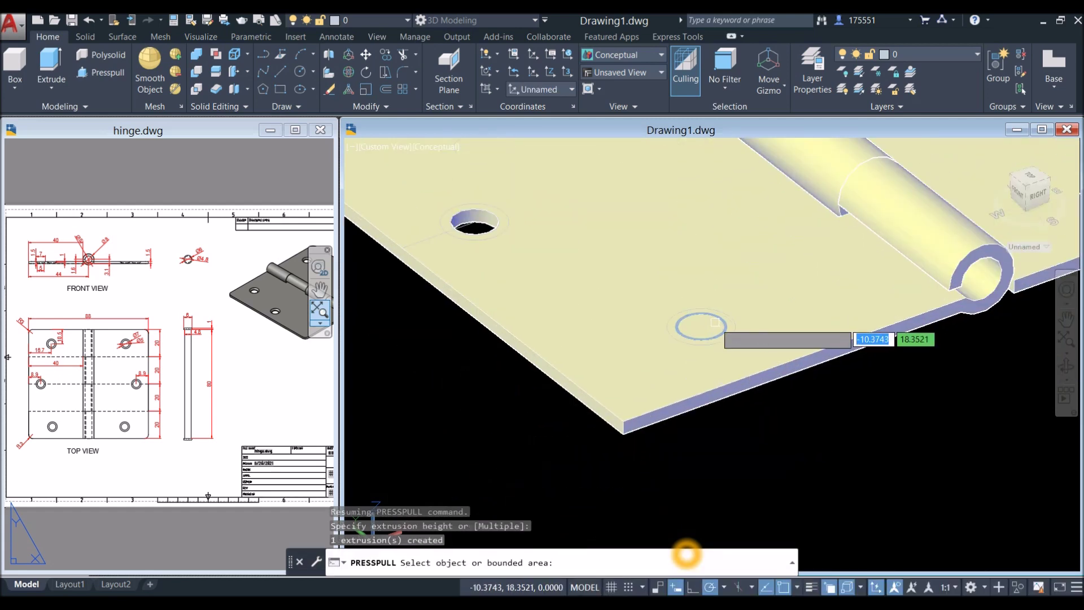
- Push the remaining leaf circles, including the right leaf's top, middle and lower circles, through into holes
{"action": "left_click", "coordinate": [704, 326]}
{"action": "left_click", "coordinate": [756, 447]}
{"action": "scroll", "coordinate": [764, 440], "scroll_direction": "down", "scroll_amount": 5}
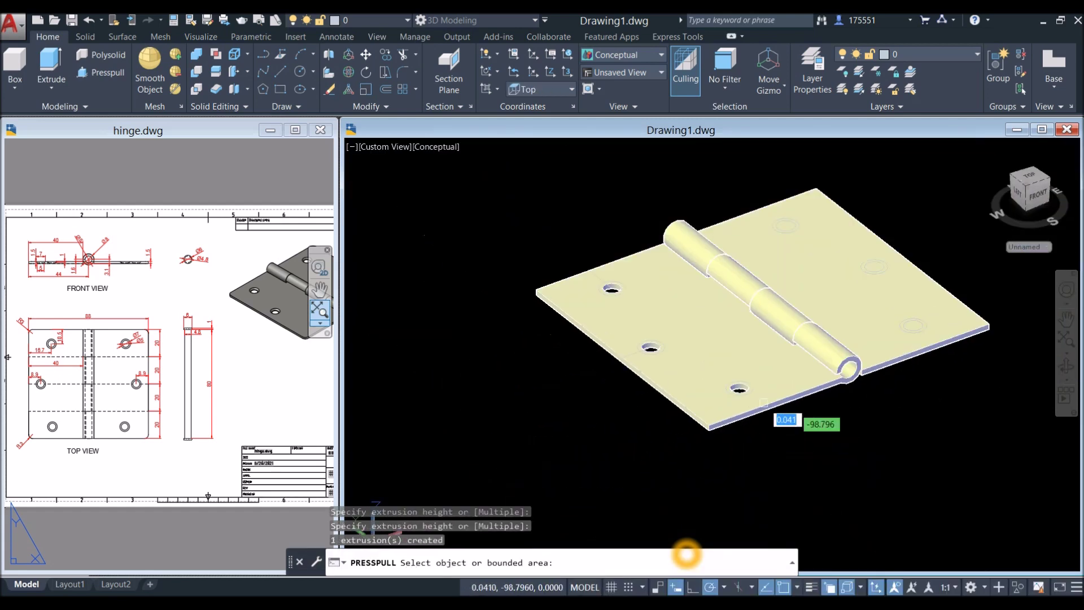
{"action": "scroll", "coordinate": [813, 220], "scroll_direction": "up", "scroll_amount": 4}
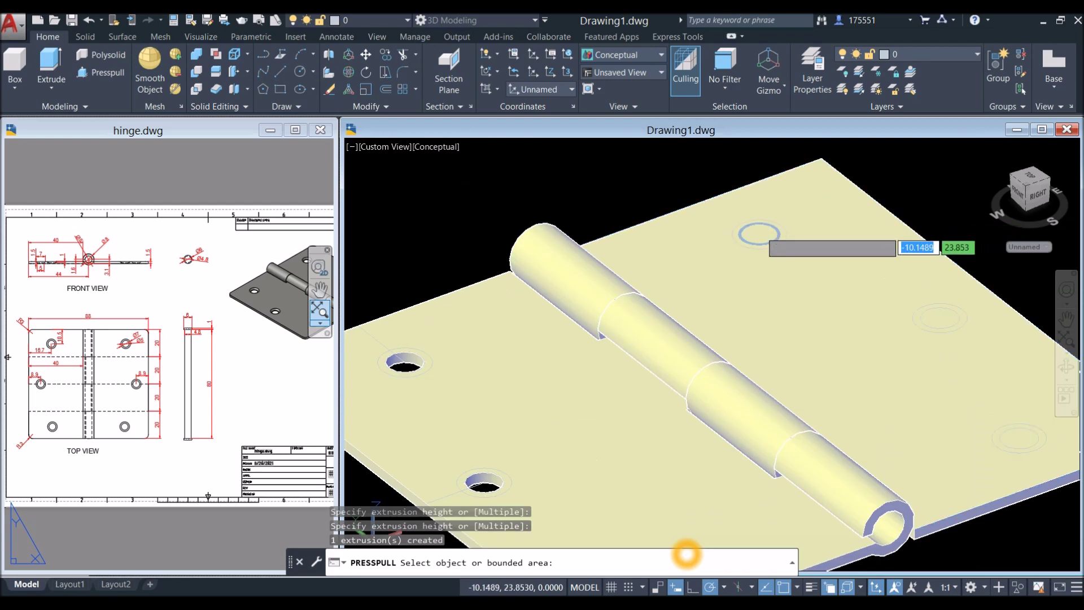
{"action": "left_click", "coordinate": [760, 233]}
{"action": "scroll", "coordinate": [759, 234], "scroll_direction": "down", "scroll_amount": 5}
{"action": "scroll", "coordinate": [867, 317], "scroll_direction": "up", "scroll_amount": 5}
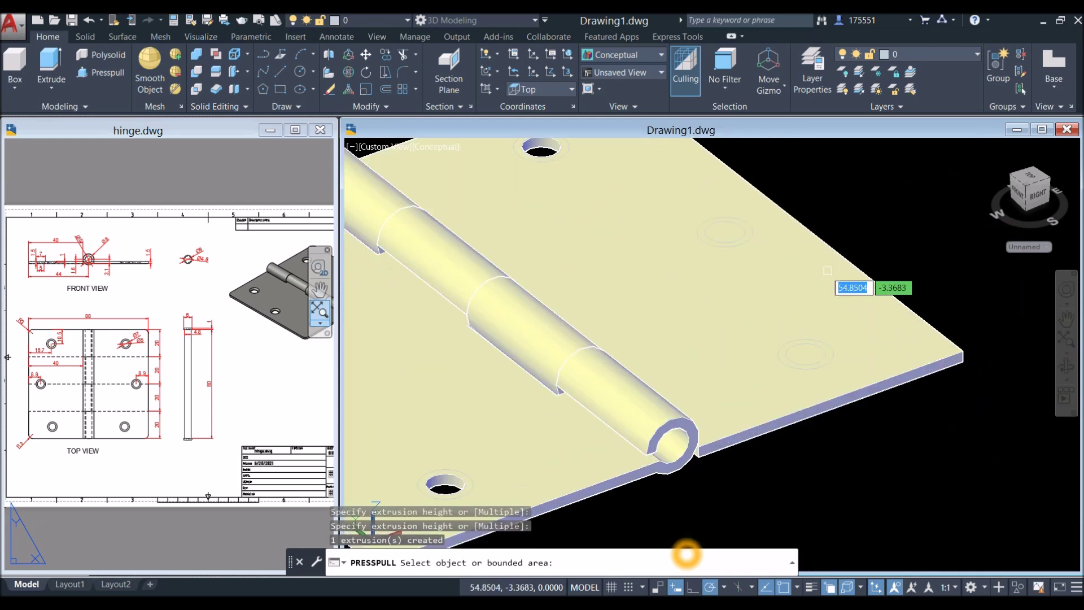
{"action": "left_click", "coordinate": [725, 232]}
{"action": "left_click", "coordinate": [841, 418]}
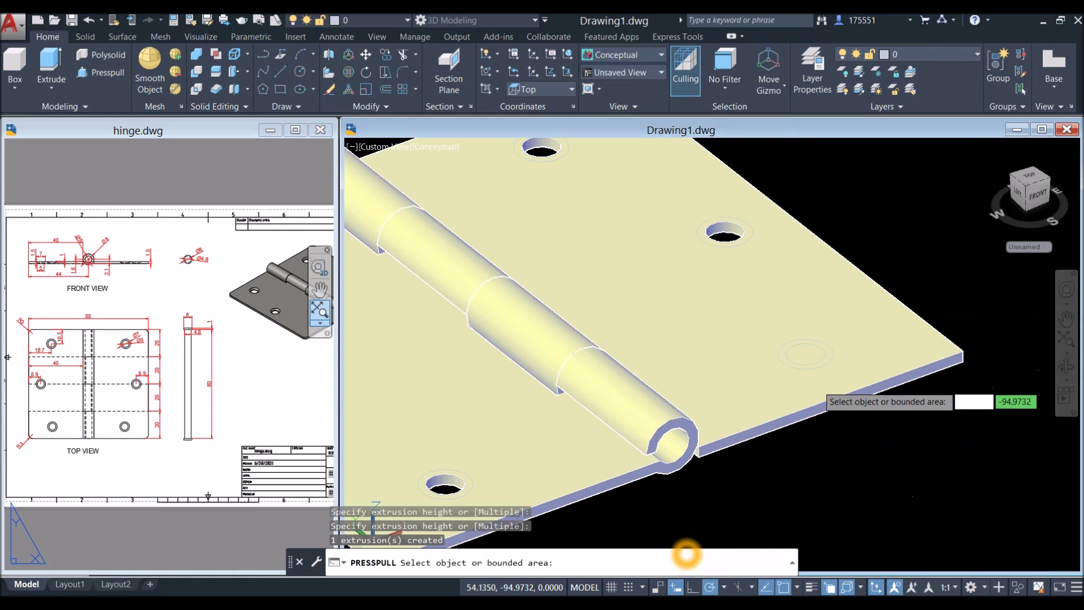
{"action": "left_click", "coordinate": [805, 354]}
{"action": "left_click", "coordinate": [831, 440]}
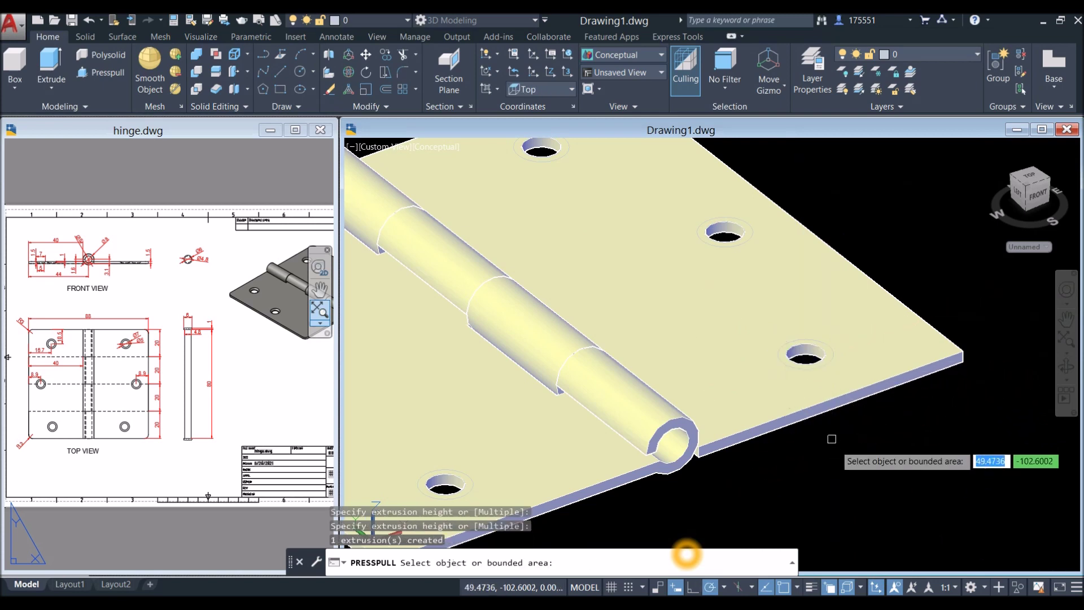
{"action": "scroll", "coordinate": [785, 310], "scroll_direction": "down", "scroll_amount": 5}
{"action": "key", "text": "Escape"}
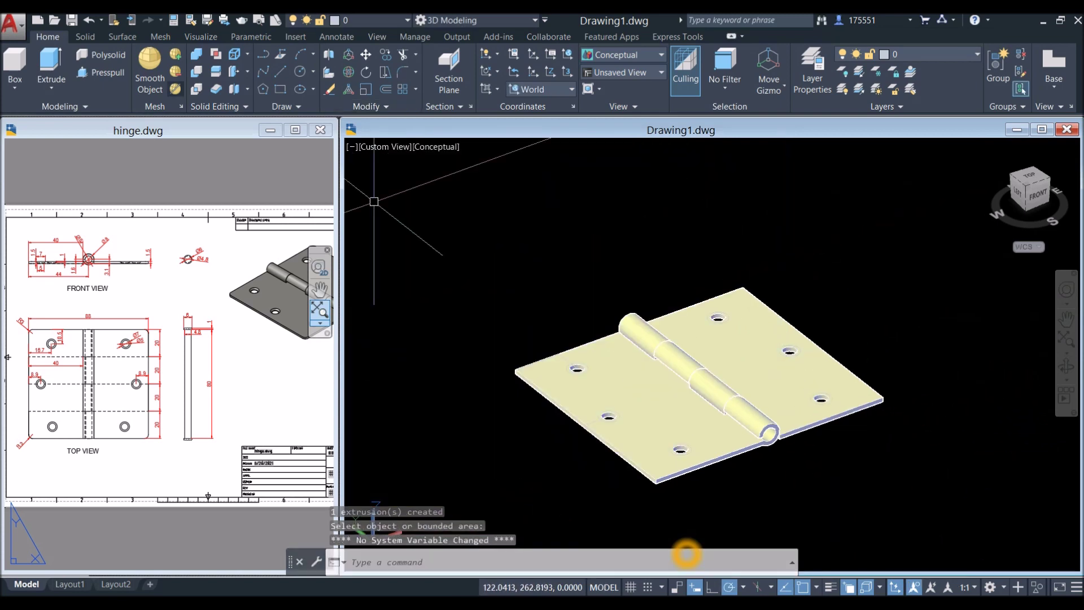
{"action": "left_click", "coordinate": [85, 36]}
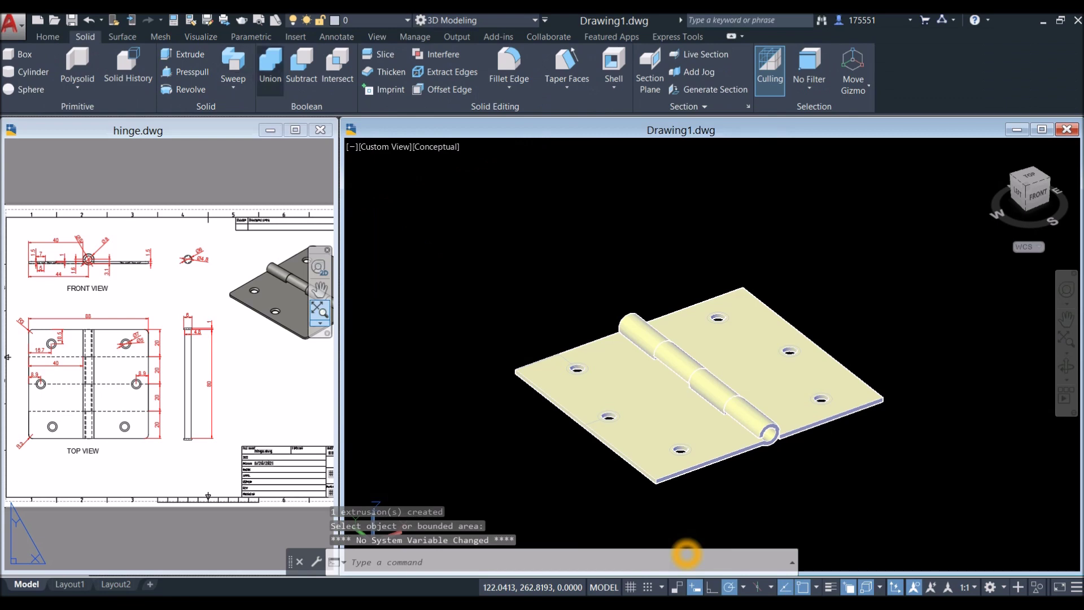
- Chamfer the top rim of the first screw hole with Chamfer Edge
{"action": "left_click", "coordinate": [509, 86]}
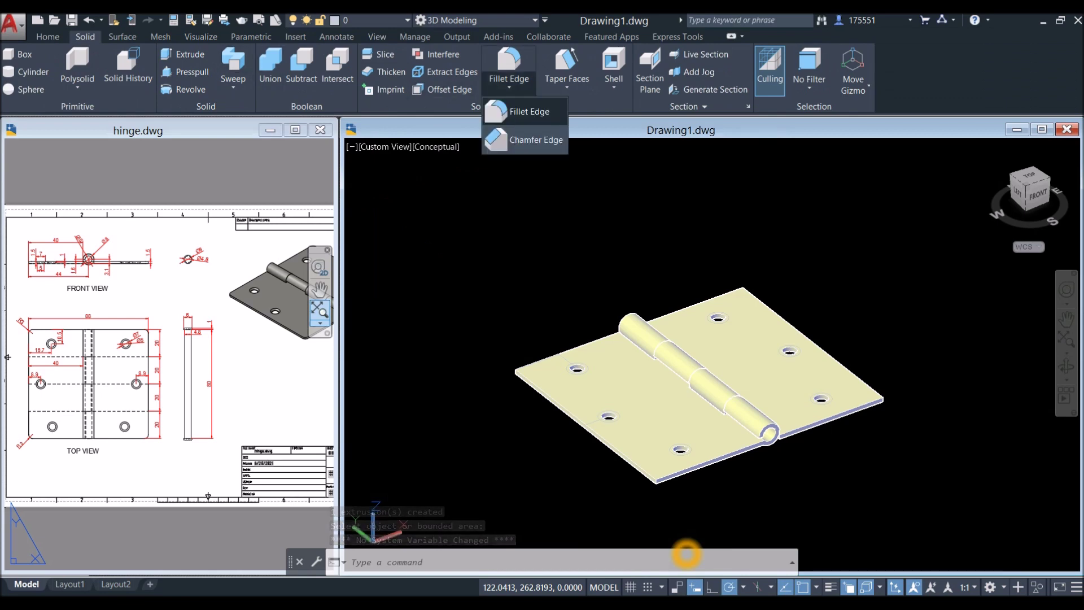
{"action": "left_click", "coordinate": [531, 140]}
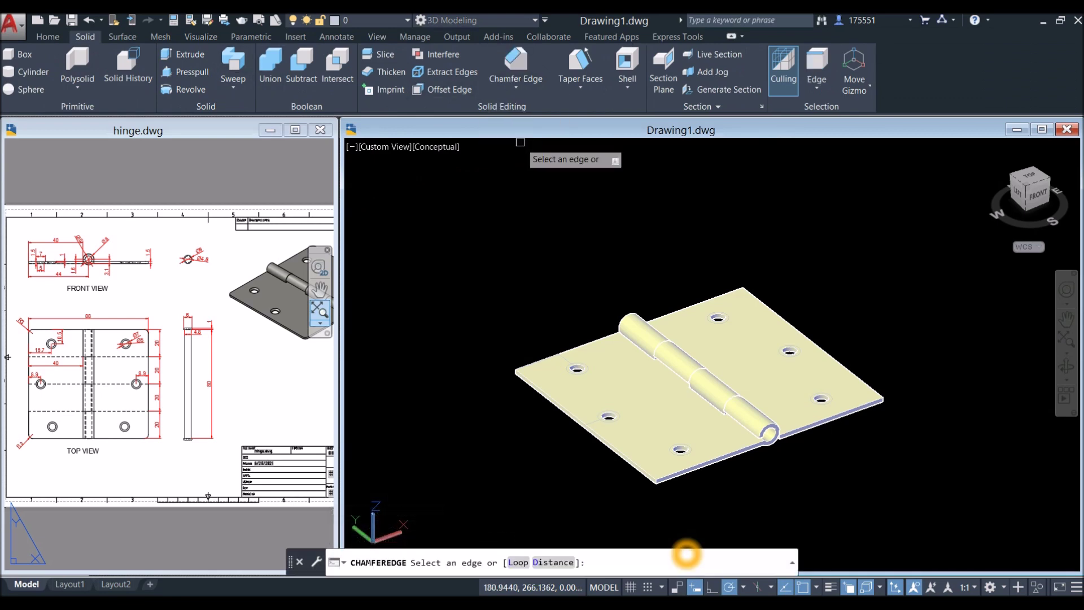
{"action": "scroll", "coordinate": [588, 405], "scroll_direction": "up", "scroll_amount": 5}
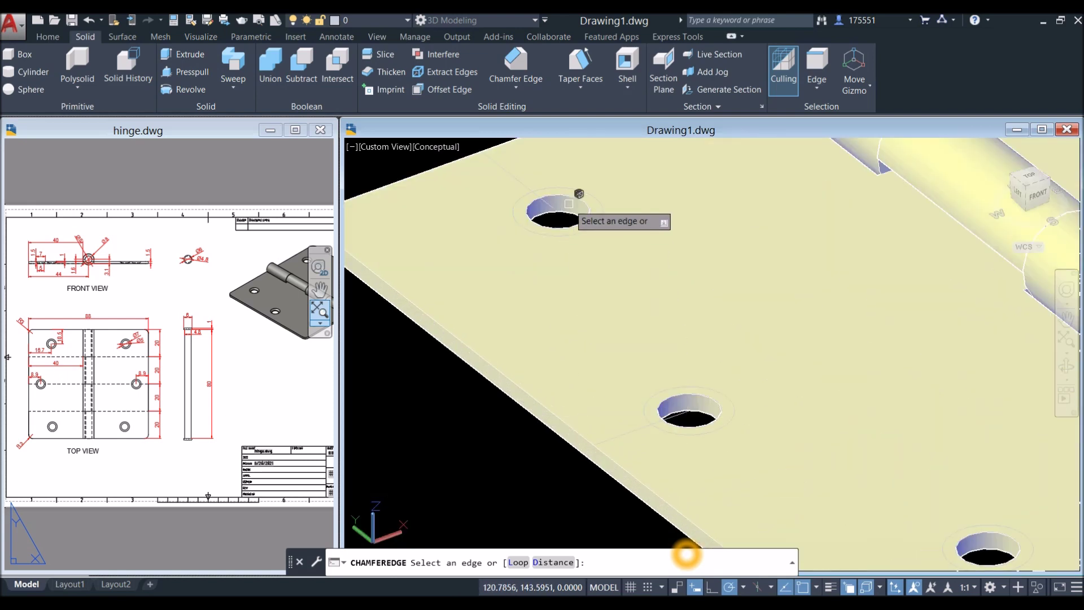
{"action": "left_click", "coordinate": [571, 198]}
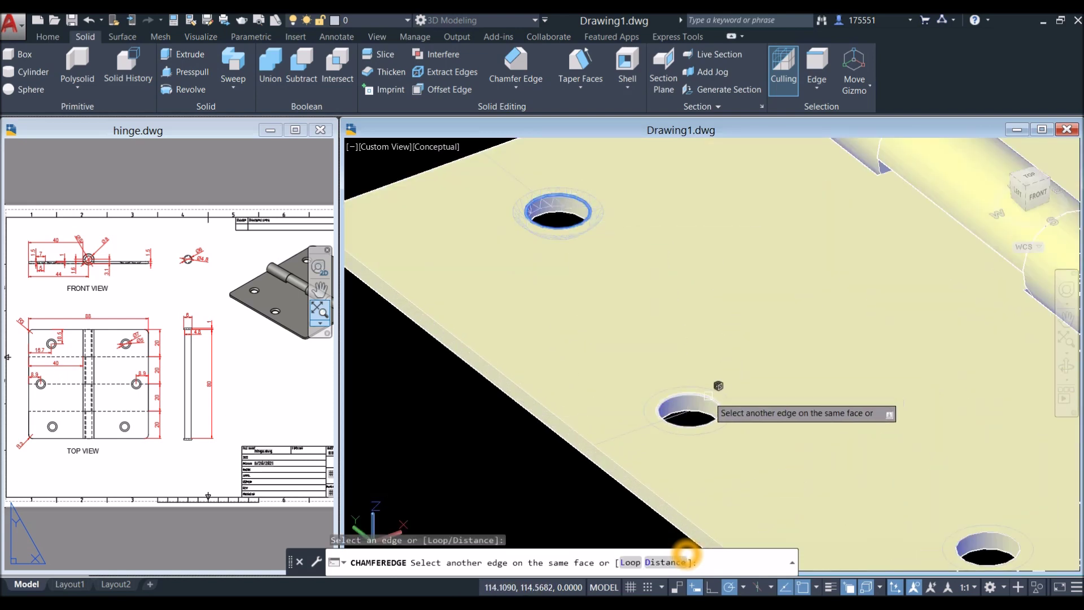
{"action": "middle_click_drag", "start_coordinate": [716, 383], "coordinate": [782, 362], "text": "shift"}
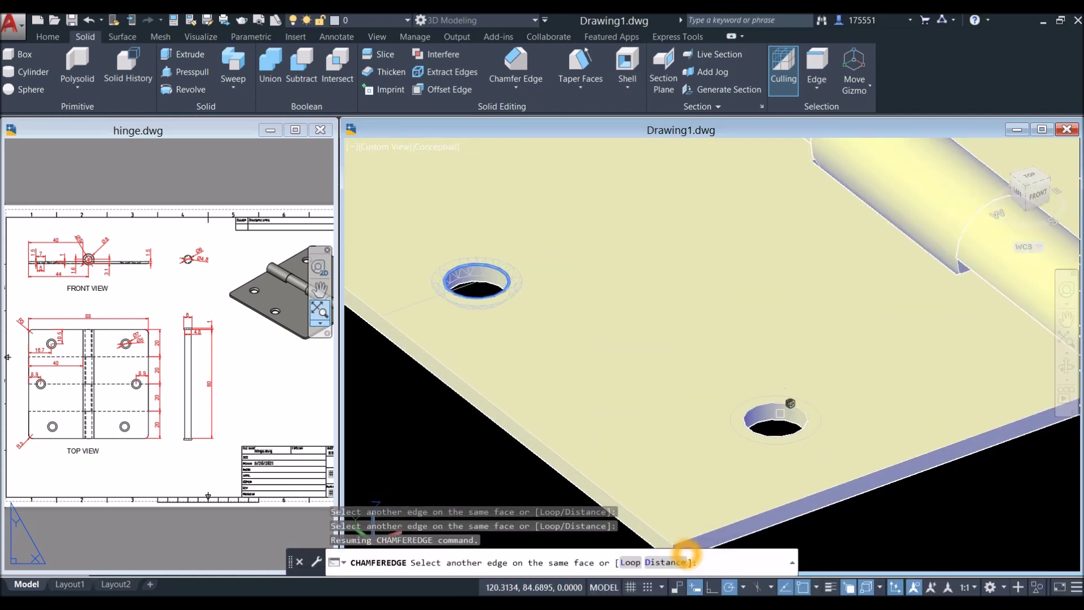
{"action": "right_click", "coordinate": [736, 327]}
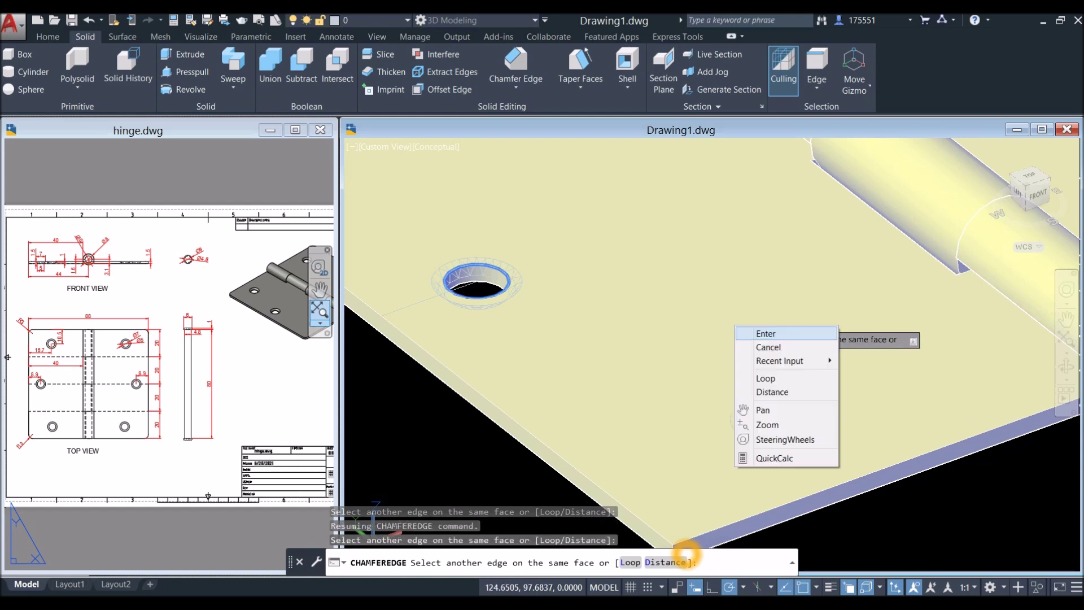
{"action": "left_click", "coordinate": [766, 333]}
{"action": "right_click", "coordinate": [756, 336]}
{"action": "left_click", "coordinate": [777, 341]}
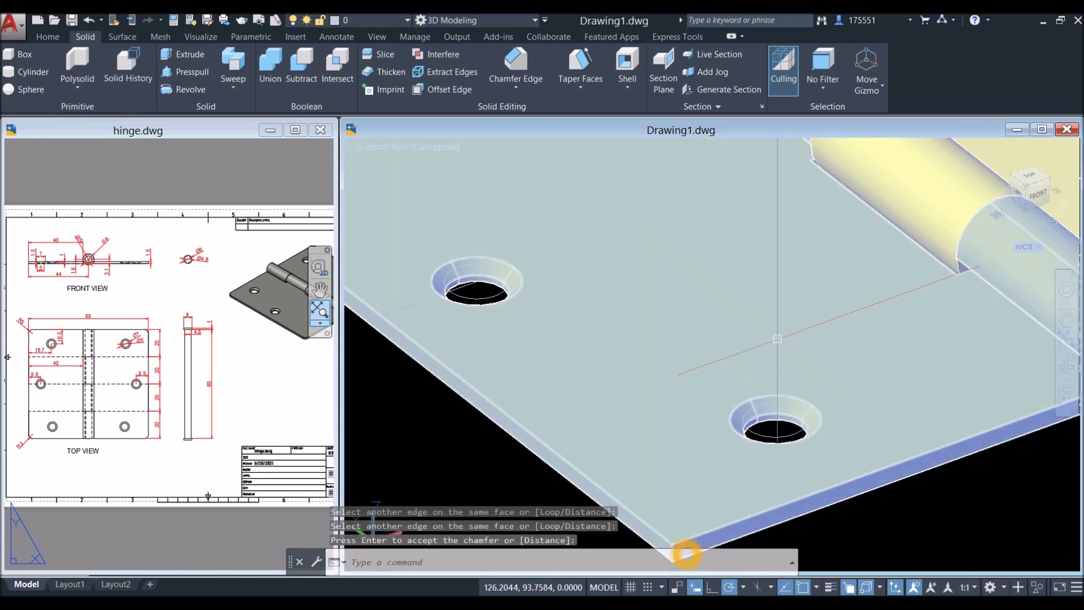
{"action": "scroll", "coordinate": [777, 339], "scroll_direction": "down", "scroll_amount": 5}
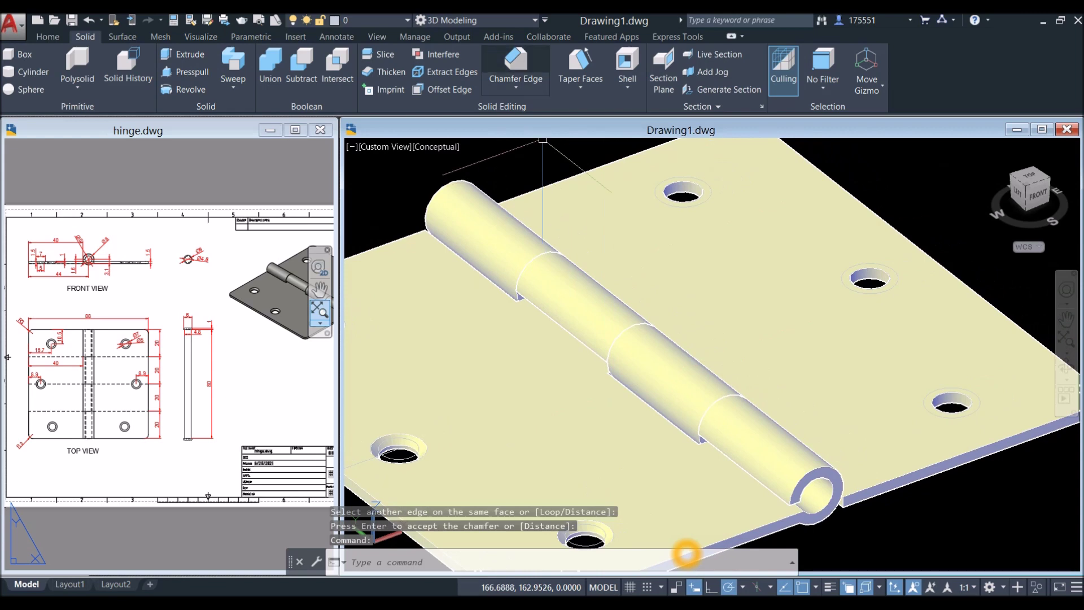
- Chamfer the top edges of two more screw holes together
{"action": "key", "text": "Return"}
{"action": "scroll", "coordinate": [748, 167], "scroll_direction": "up", "scroll_amount": 5}
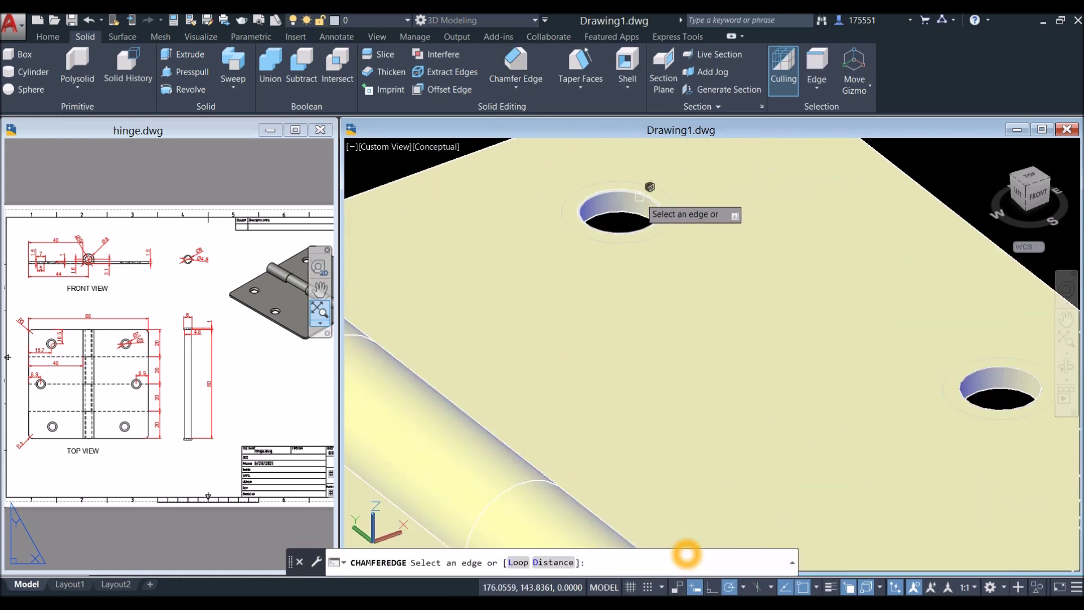
{"action": "left_click", "coordinate": [640, 196]}
{"action": "scroll", "coordinate": [831, 257], "scroll_direction": "down", "scroll_amount": 5}
{"action": "scroll", "coordinate": [790, 271], "scroll_direction": "up", "scroll_amount": 5}
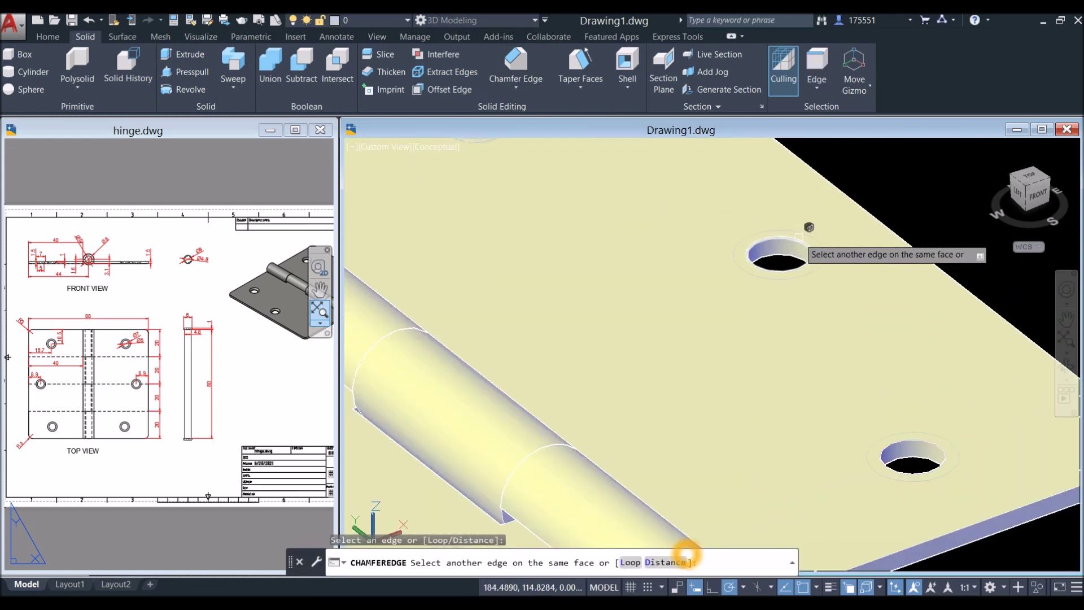
{"action": "left_click", "coordinate": [799, 237]}
{"action": "scroll", "coordinate": [802, 240], "scroll_direction": "down", "scroll_amount": 5}
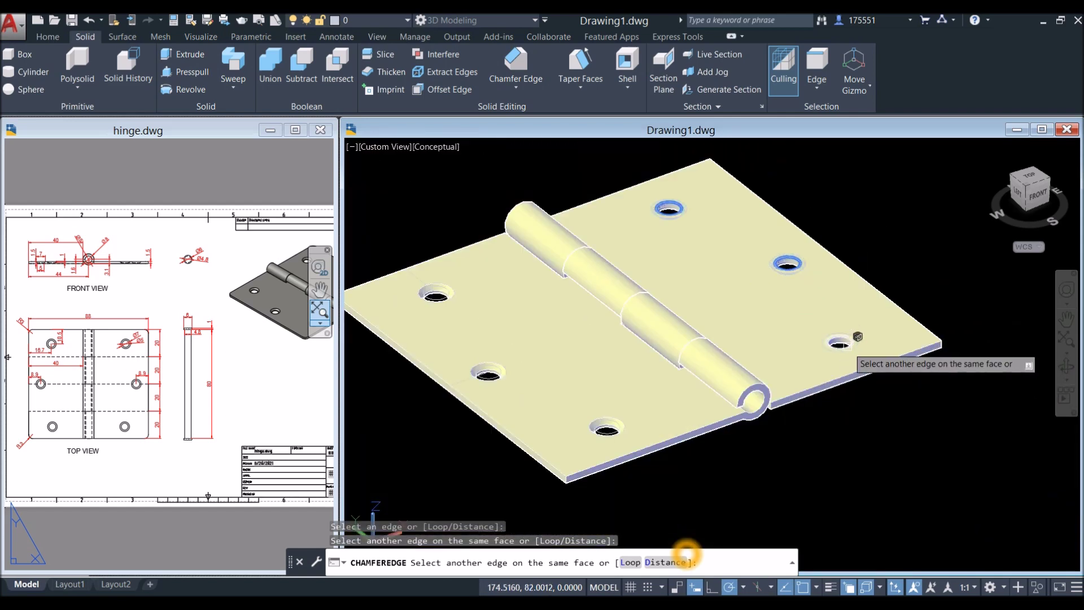
{"action": "right_click", "coordinate": [862, 251]}
{"action": "left_click", "coordinate": [881, 257]}
{"action": "right_click", "coordinate": [940, 262]}
{"action": "left_click", "coordinate": [963, 269]}
{"action": "scroll", "coordinate": [849, 341], "scroll_direction": "up", "scroll_amount": 5}
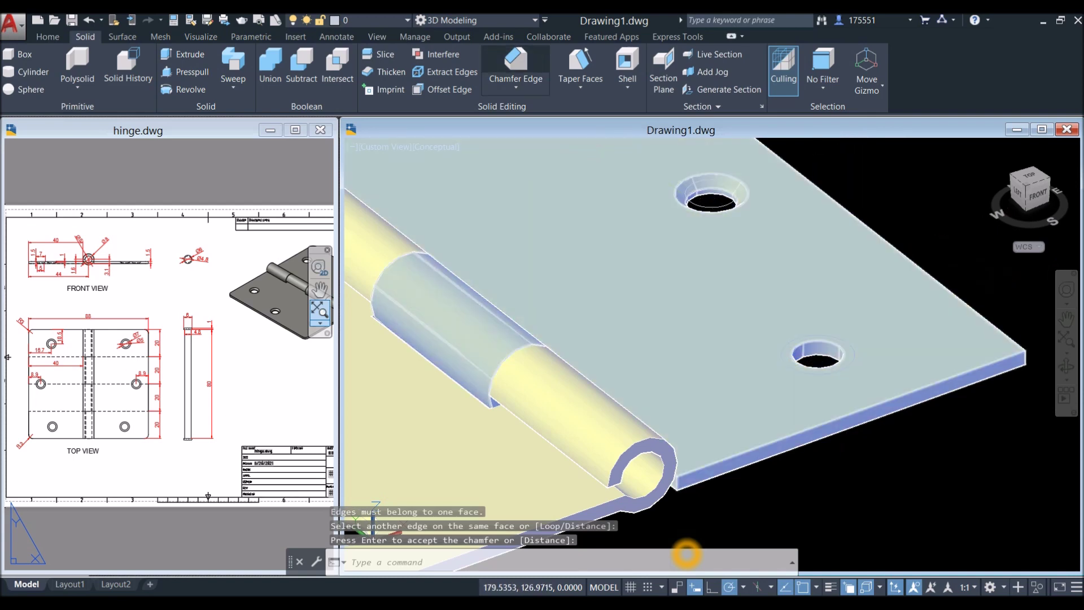
- Chamfer another screw-hole rim and orbit the hinge to inspect the 1-unit bevels
{"action": "key", "text": "Return"}
{"action": "left_click", "coordinate": [847, 342]}
{"action": "right_click", "coordinate": [868, 204]}
{"action": "left_click", "coordinate": [903, 214]}
{"action": "right_click", "coordinate": [885, 217]}
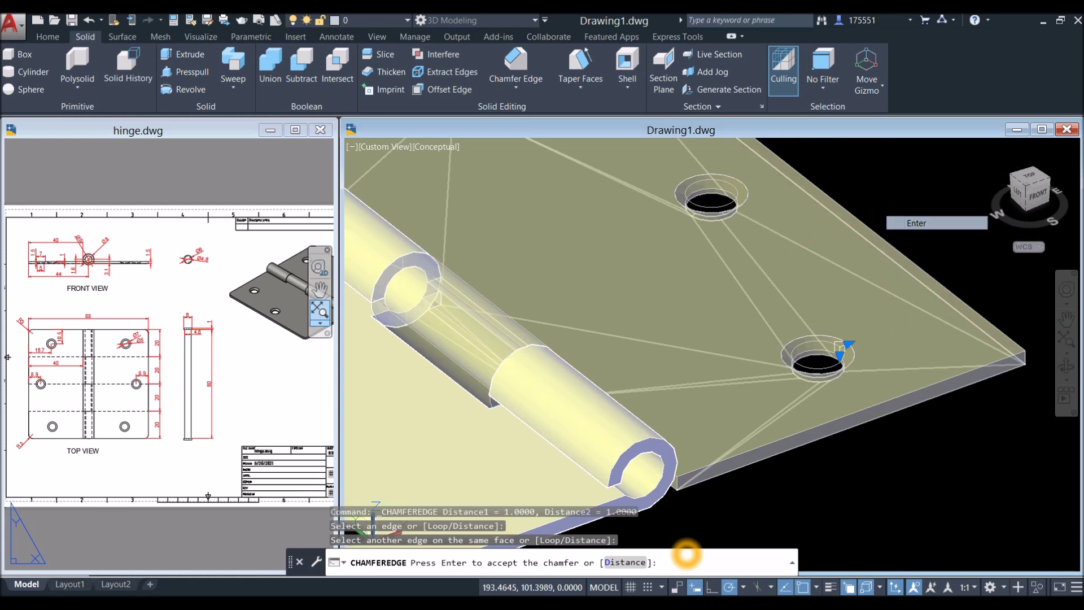
{"action": "left_click", "coordinate": [915, 223]}
{"action": "middle_click_drag", "start_coordinate": [765, 274], "coordinate": [734, 293], "text": "shift"}
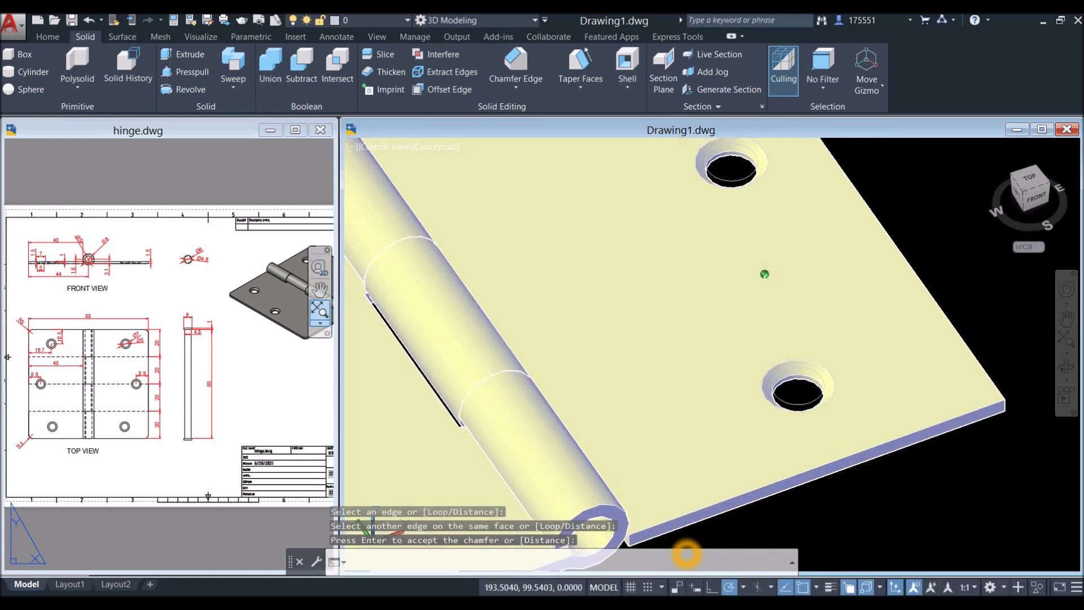
{"action": "scroll", "coordinate": [856, 251], "scroll_direction": "down", "scroll_amount": 3}
{"action": "middle_click_drag", "start_coordinate": [856, 251], "coordinate": [856, 248], "text": "shift"}
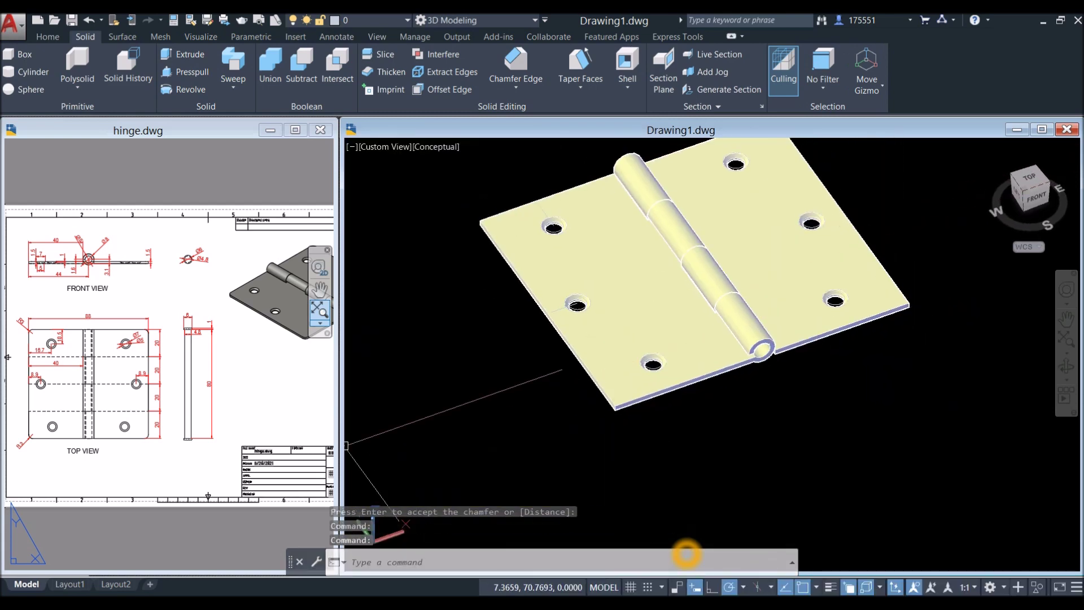
{"action": "left_click", "coordinate": [151, 345]}
- Start Fillet Edge on the hinge model and set the fillet radius to 3
{"action": "scroll", "coordinate": [156, 268], "scroll_direction": "up", "scroll_amount": 6}
{"action": "scroll", "coordinate": [156, 269], "scroll_direction": "down", "scroll_amount": 6}
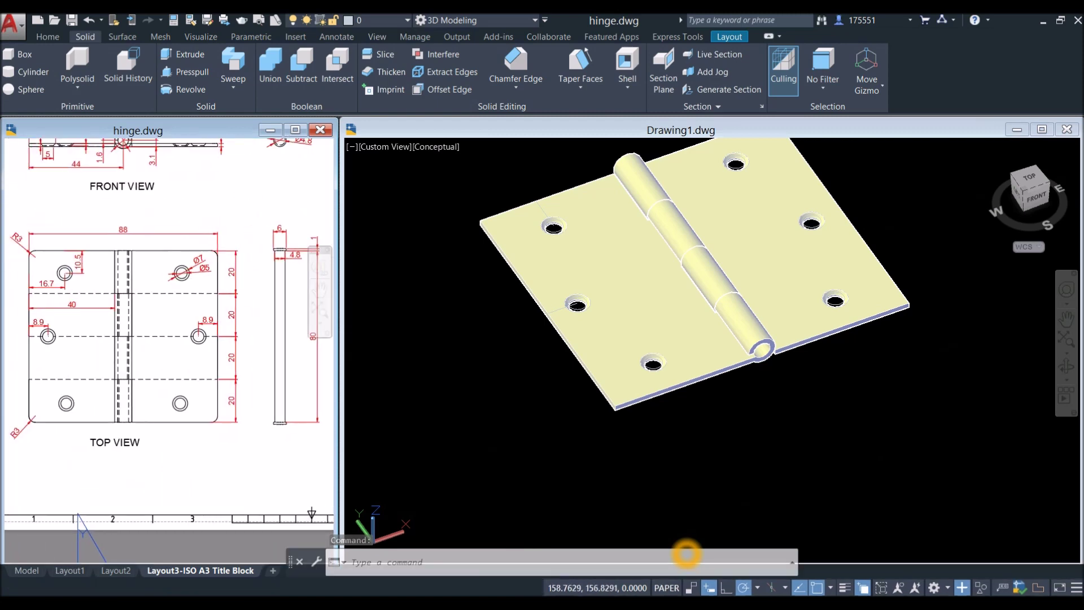
{"action": "scroll", "coordinate": [163, 243], "scroll_direction": "down", "scroll_amount": 2}
{"action": "scroll", "coordinate": [163, 243], "scroll_direction": "up", "scroll_amount": 7}
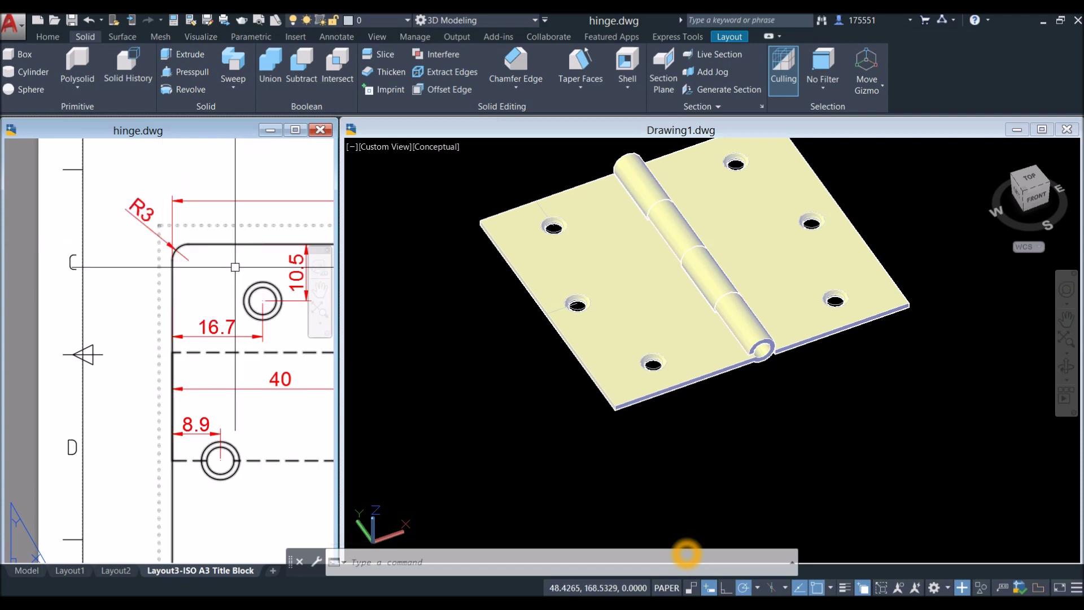
{"action": "left_click", "coordinate": [515, 86]}
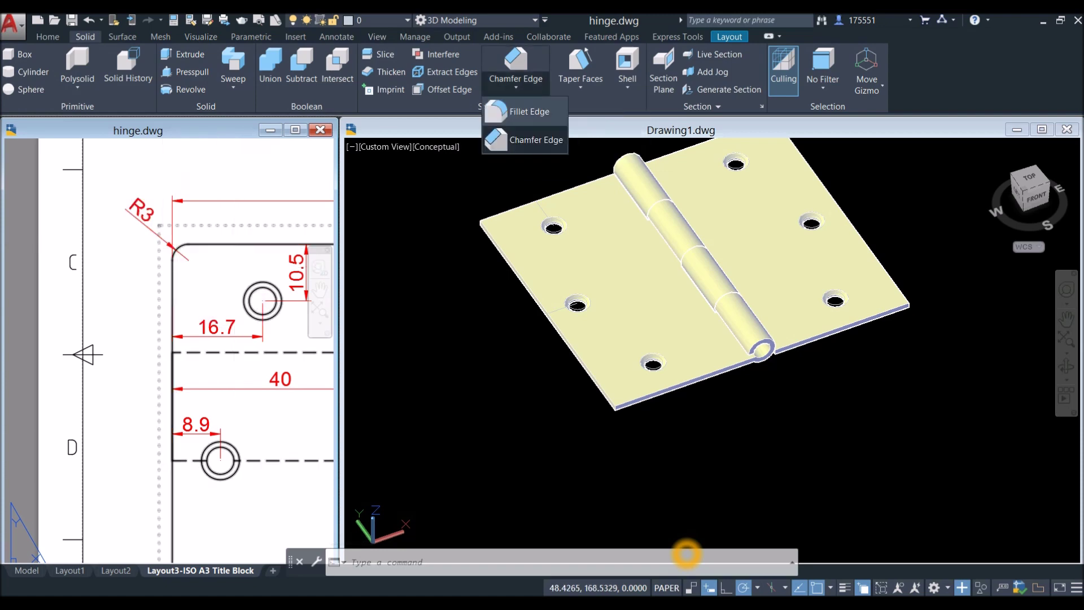
{"action": "left_click", "coordinate": [529, 111]}
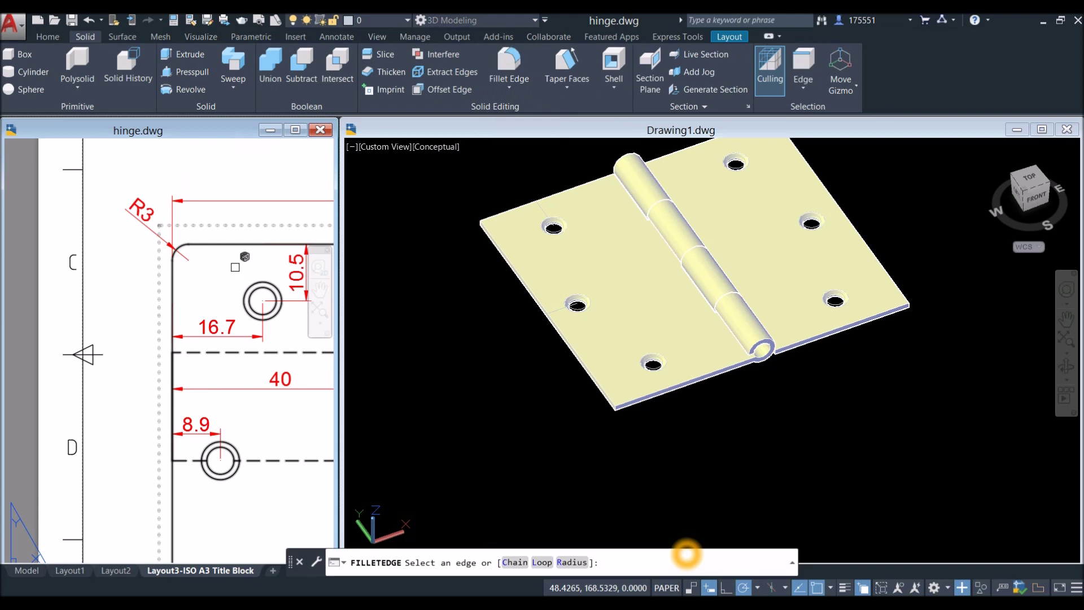
{"action": "left_click", "coordinate": [561, 520]}
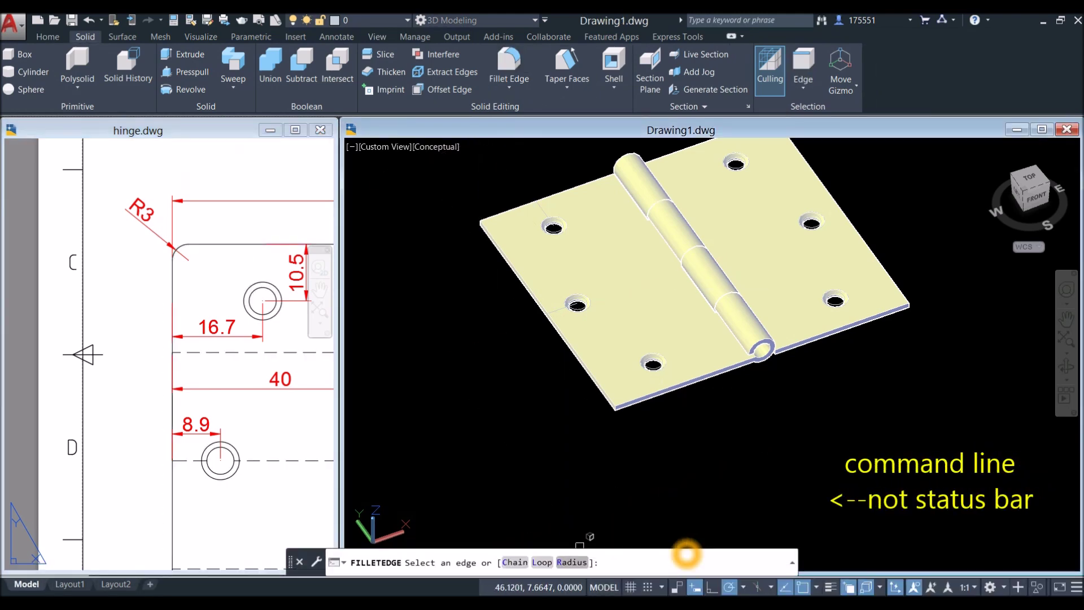
{"action": "type", "text": "R"}
{"action": "key", "text": "Return"}
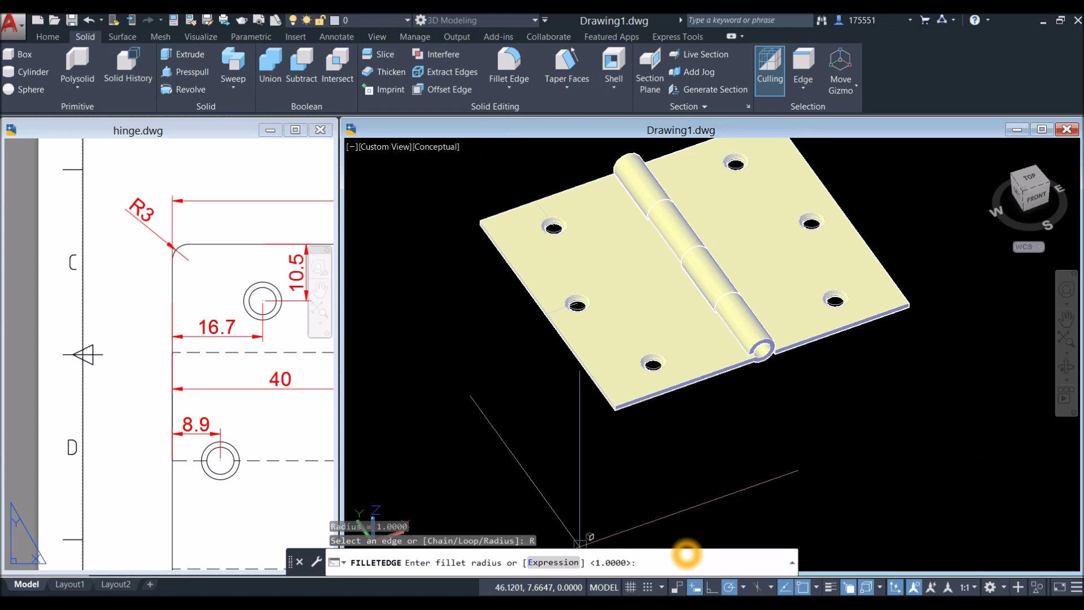
{"action": "type", "text": "3"}
{"action": "key", "text": "Return"}
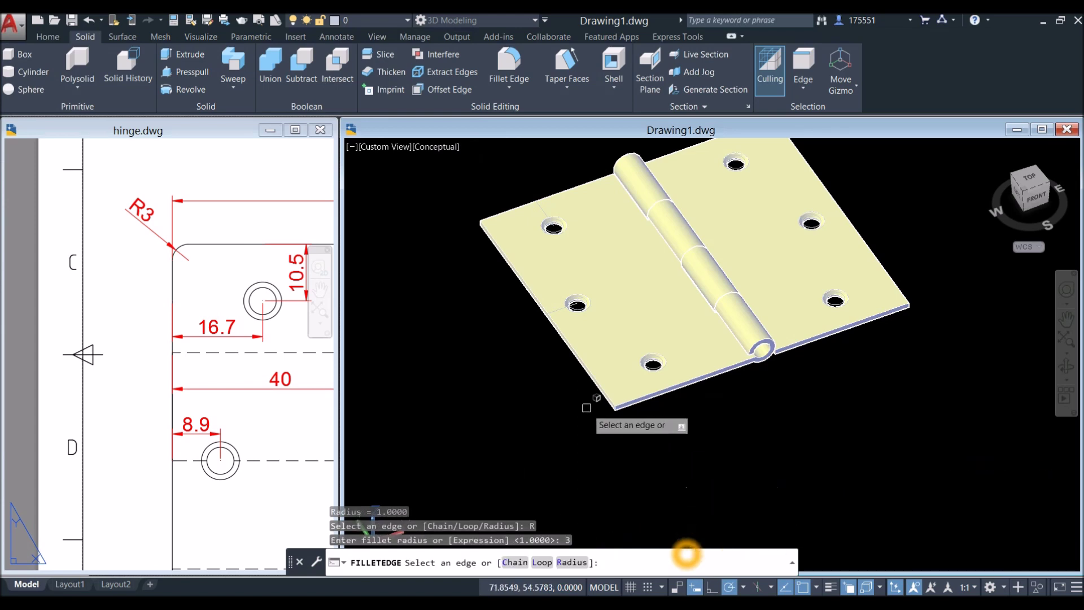
{"action": "scroll", "coordinate": [587, 407], "scroll_direction": "up", "scroll_amount": 5}
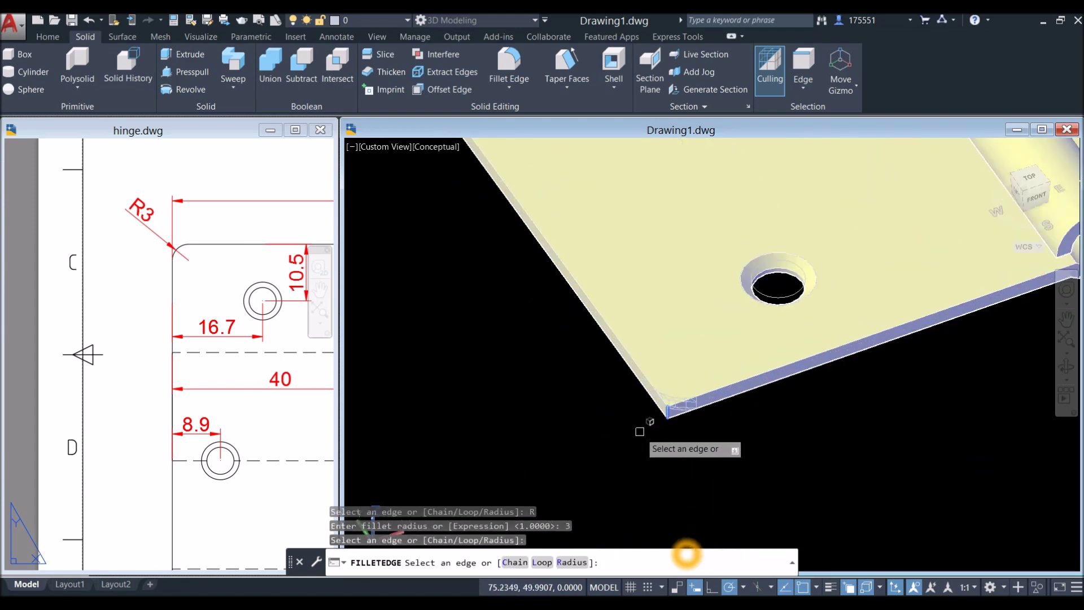
{"action": "scroll", "coordinate": [640, 432], "scroll_direction": "down", "scroll_amount": 5}
{"action": "scroll", "coordinate": [495, 198], "scroll_direction": "up", "scroll_amount": 5}
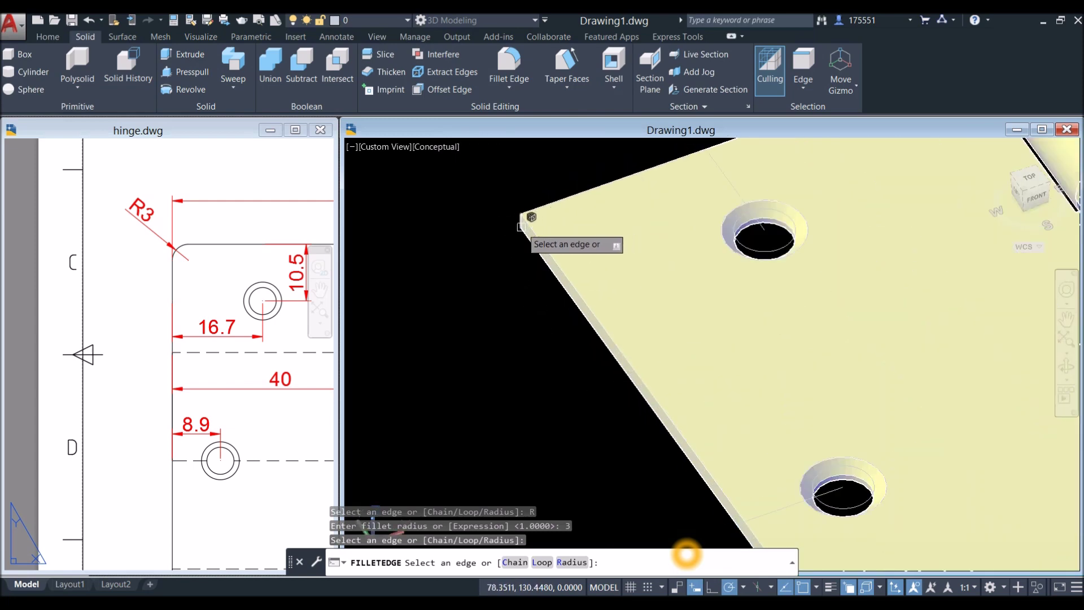
- Apply the R3 fillet to the first leaf corner
{"action": "right_click", "coordinate": [493, 226]}
{"action": "left_click", "coordinate": [516, 239]}
{"action": "right_click", "coordinate": [515, 240]}
{"action": "left_click", "coordinate": [533, 250]}
{"action": "scroll", "coordinate": [534, 250], "scroll_direction": "down", "scroll_amount": 5}
{"action": "right_click", "coordinate": [743, 183]}
{"action": "left_click", "coordinate": [769, 182]}
- Fillet the plate's vertical corner edge at R3 after orbiting to reach it
{"action": "scroll", "coordinate": [770, 180], "scroll_direction": "up", "scroll_amount": 2}
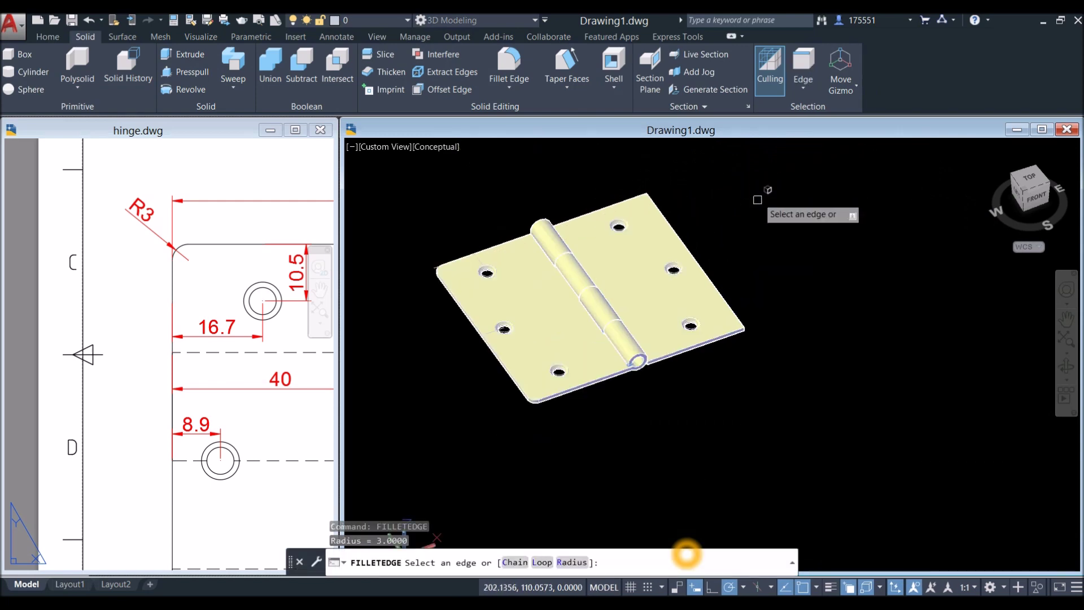
{"action": "scroll", "coordinate": [763, 366], "scroll_direction": "up", "scroll_amount": 2}
{"action": "scroll", "coordinate": [753, 328], "scroll_direction": "up", "scroll_amount": 3}
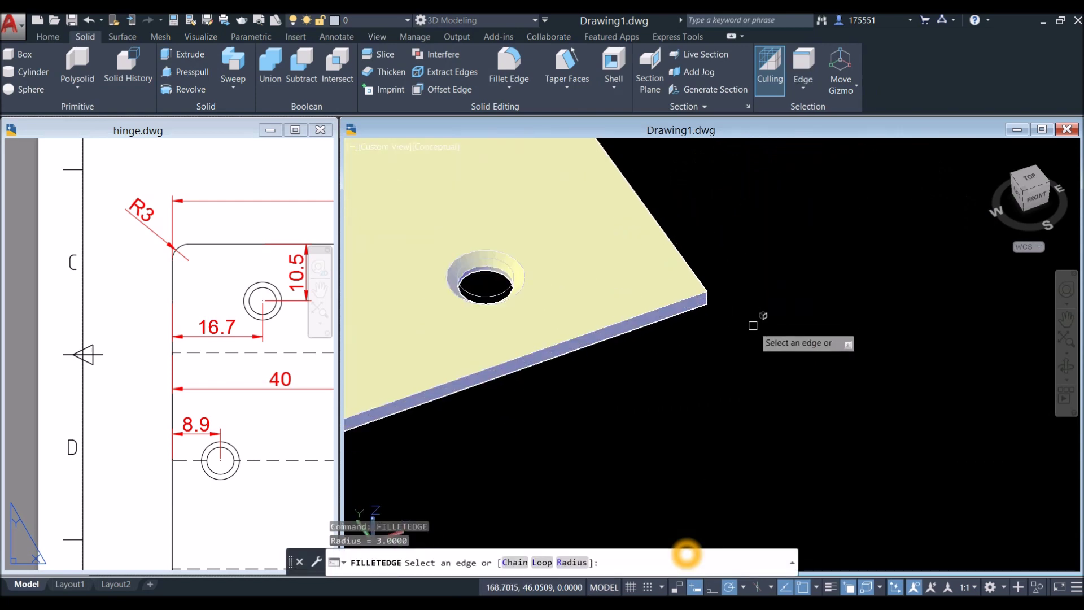
{"action": "scroll", "coordinate": [717, 301], "scroll_direction": "up", "scroll_amount": 2}
{"action": "middle_click_drag", "start_coordinate": [713, 290], "coordinate": [699, 307], "text": "shift"}
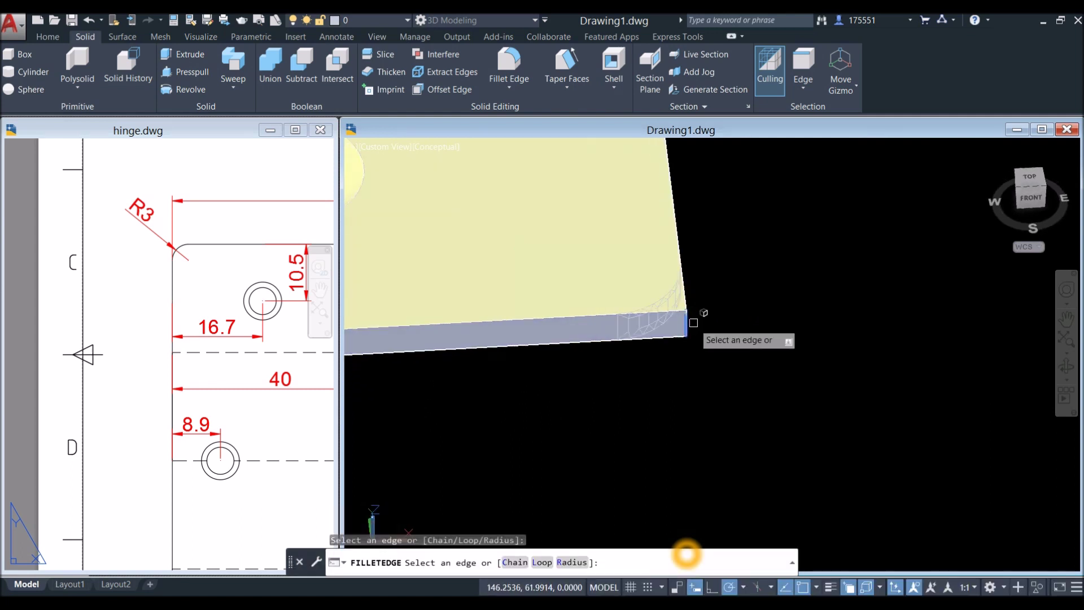
{"action": "scroll", "coordinate": [693, 323], "scroll_direction": "down", "scroll_amount": 6}
{"action": "middle_click_drag", "start_coordinate": [723, 264], "coordinate": [706, 249], "text": "shift"}
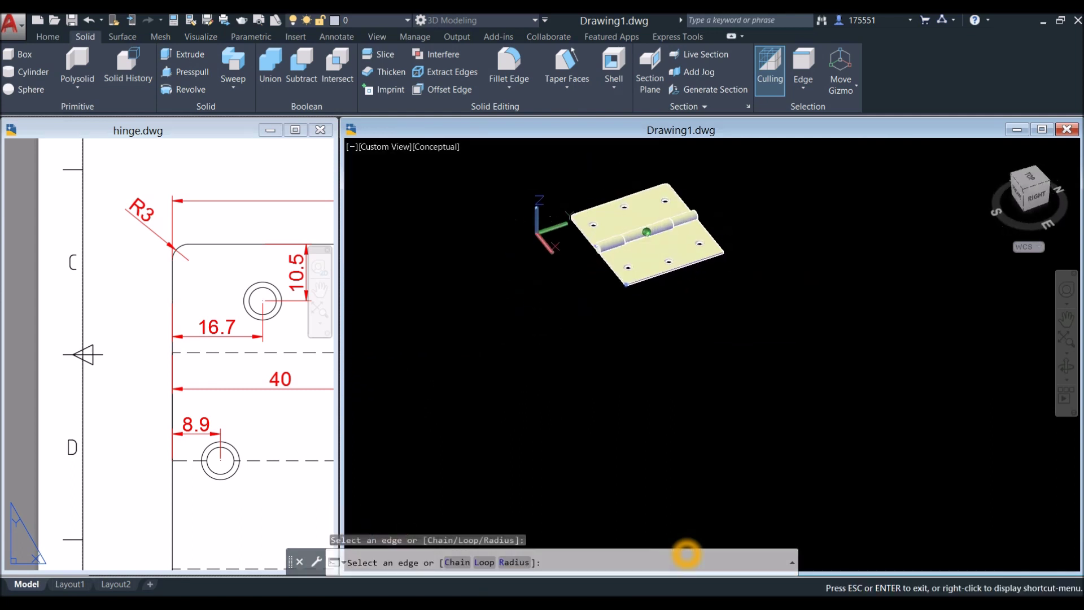
{"action": "scroll", "coordinate": [830, 255], "scroll_direction": "up", "scroll_amount": 5}
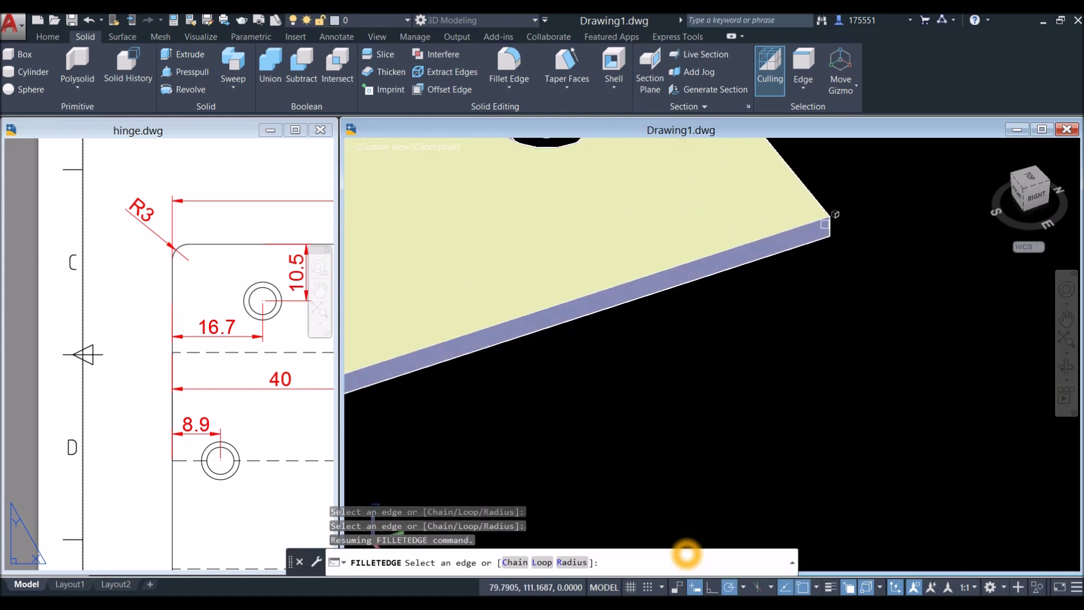
{"action": "left_click", "coordinate": [828, 225]}
{"action": "right_click", "coordinate": [845, 198]}
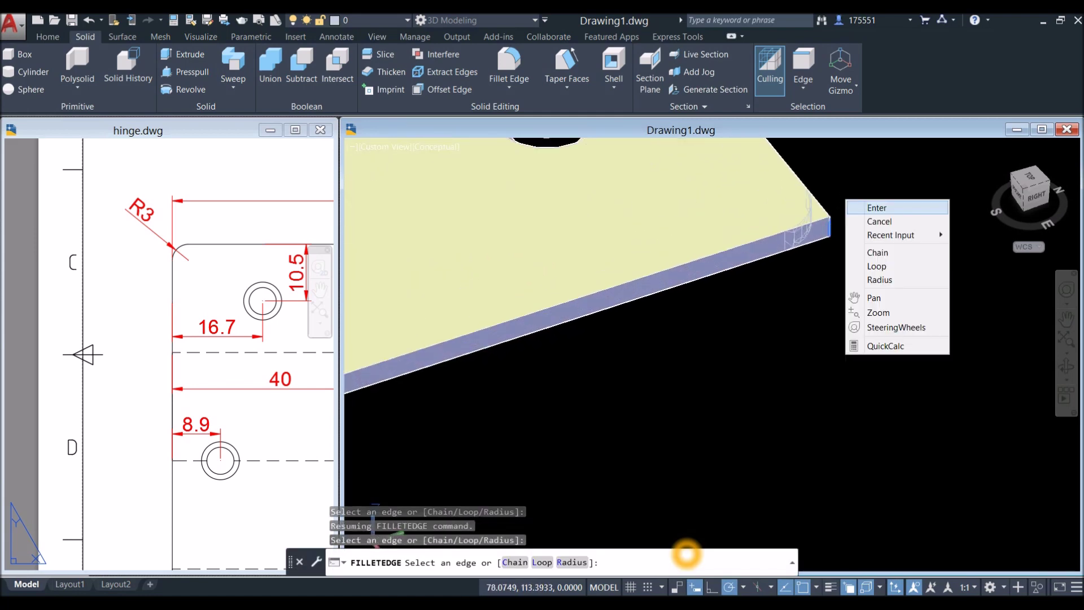
{"action": "left_click", "coordinate": [864, 205]}
{"action": "right_click", "coordinate": [830, 225]}
{"action": "scroll", "coordinate": [873, 218], "scroll_direction": "down", "scroll_amount": 5}
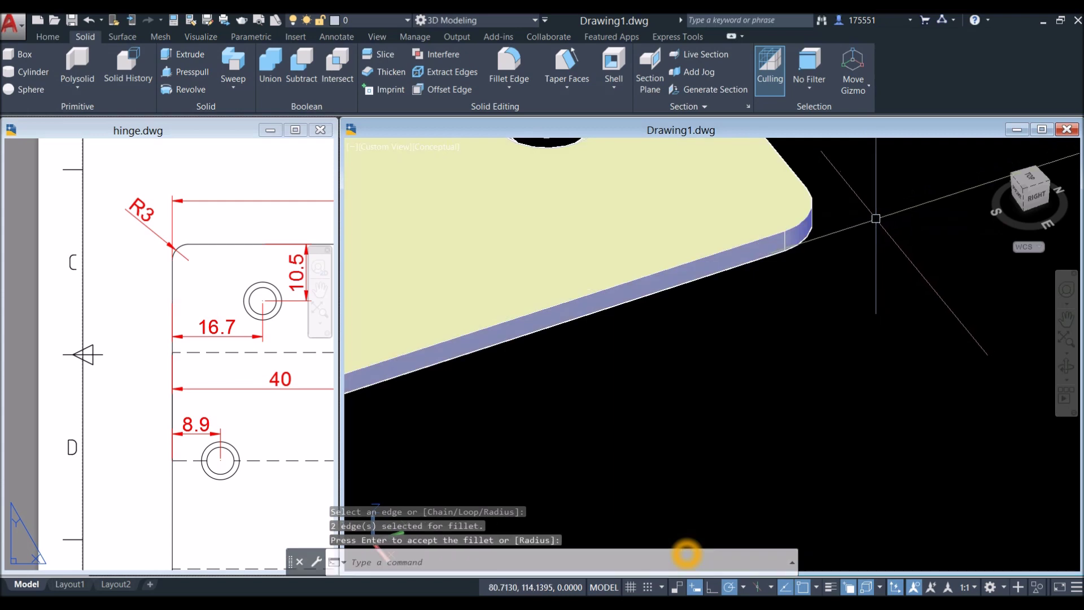
{"action": "middle_click_drag", "start_coordinate": [866, 218], "coordinate": [694, 233], "text": "shift"}
{"action": "key", "text": "Return"}
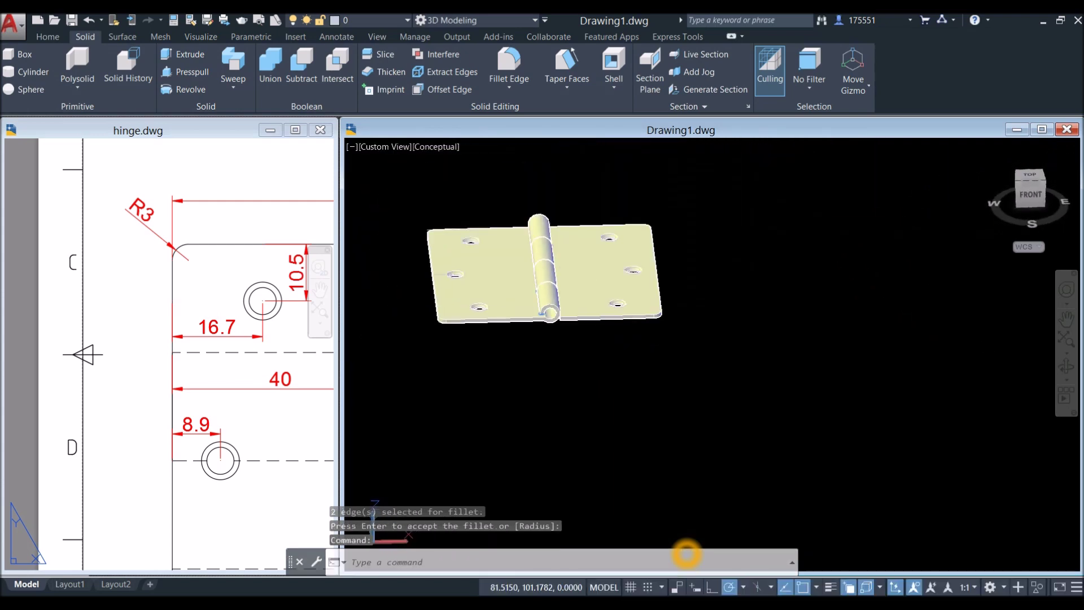
{"action": "left_click", "coordinate": [229, 361]}
{"action": "scroll", "coordinate": [229, 361], "scroll_direction": "down", "scroll_amount": 6}
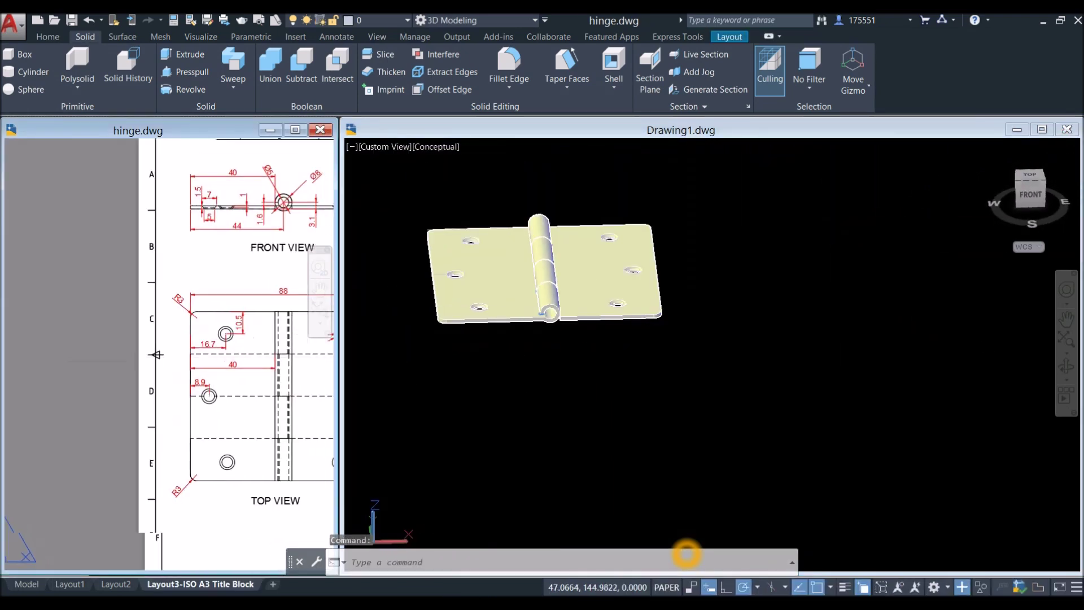
{"action": "scroll", "coordinate": [139, 358], "scroll_direction": "up", "scroll_amount": 6}
{"action": "scroll", "coordinate": [139, 359], "scroll_direction": "up", "scroll_amount": 3}
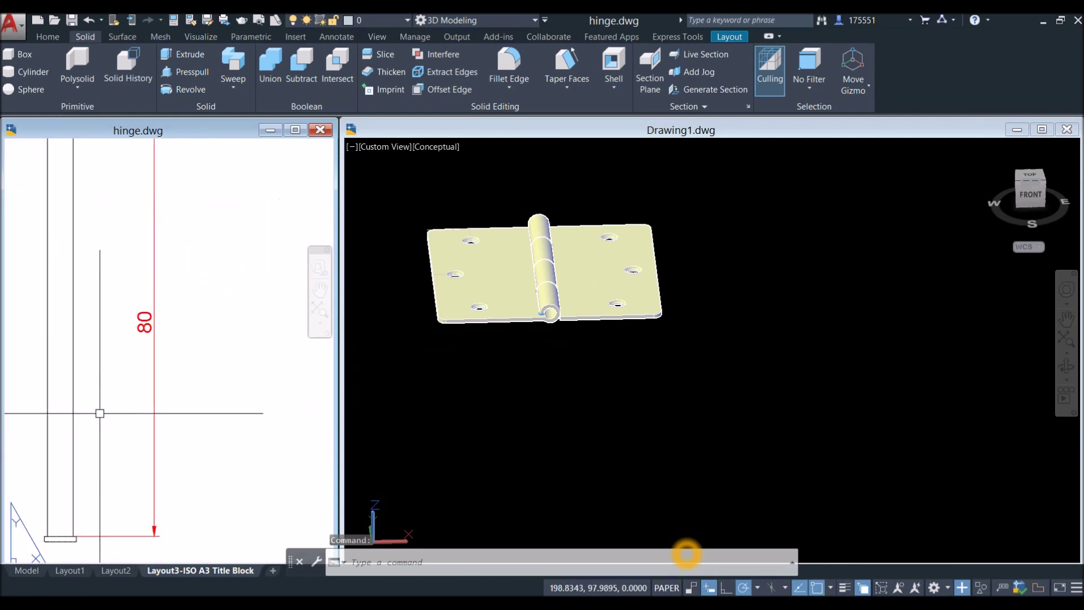
{"action": "left_click", "coordinate": [707, 250]}
{"action": "mouse_move", "coordinate": [707, 250]}
{"action": "middle_mouse_down", "text": "shift"}
{"action": "mouse_move", "coordinate": [698, 265]}
{"action": "mouse_move", "coordinate": [700, 251]}
{"action": "mouse_move", "coordinate": [714, 257]}
{"action": "middle_mouse_up", "text": "shift"}
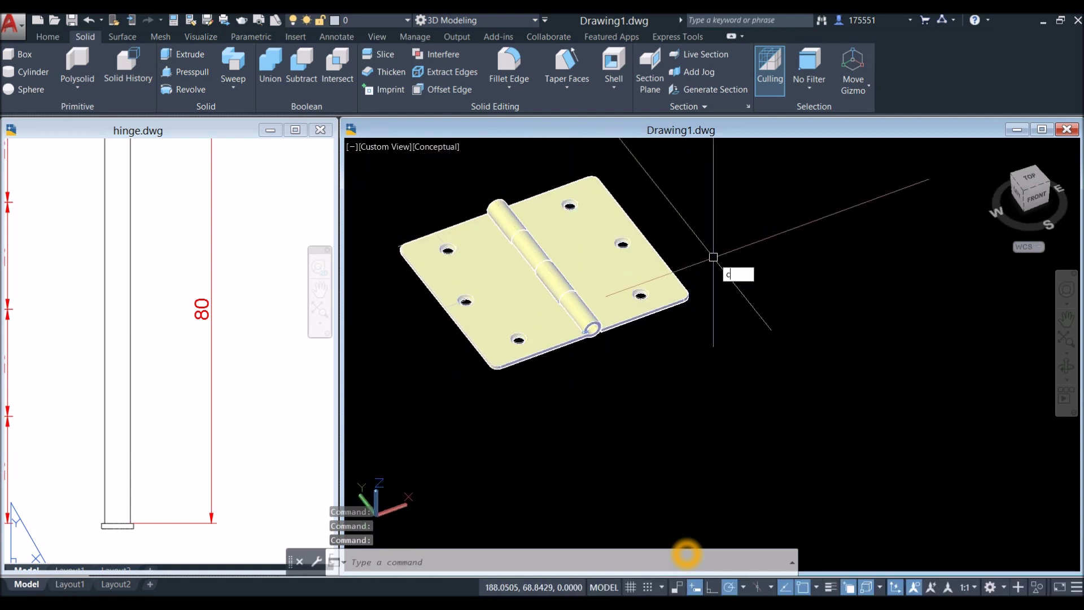
{"action": "left_click", "coordinate": [158, 356]}
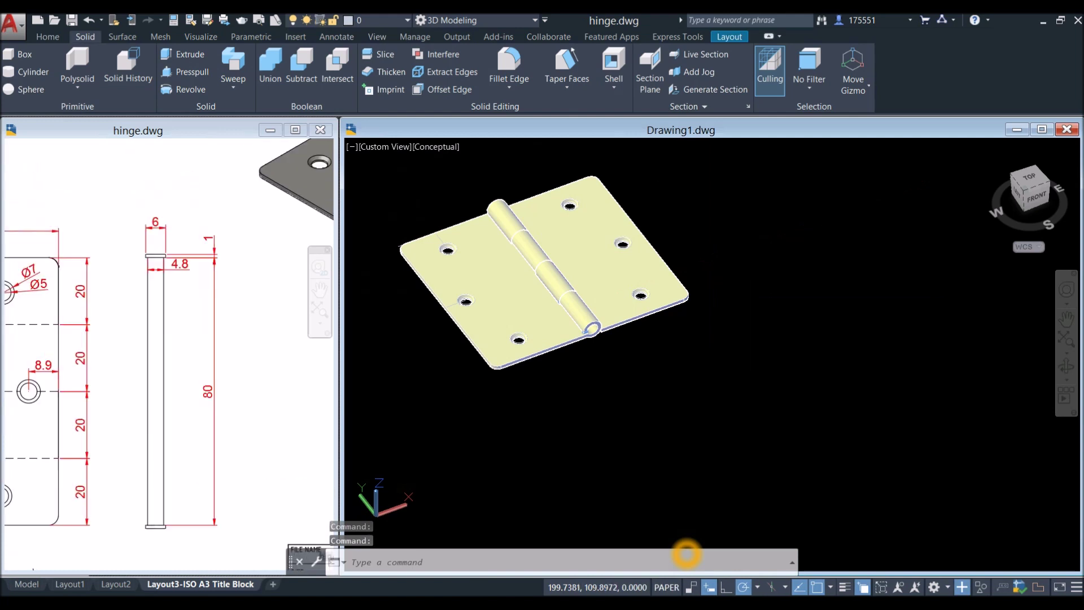
{"action": "left_click", "coordinate": [673, 213]}
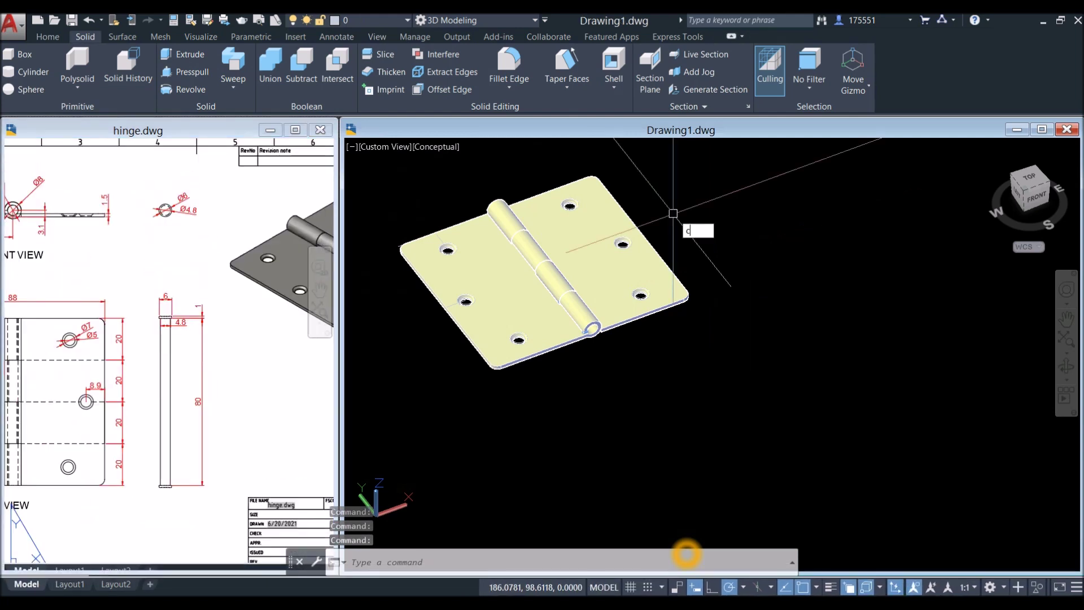
{"action": "key", "text": "Return"}
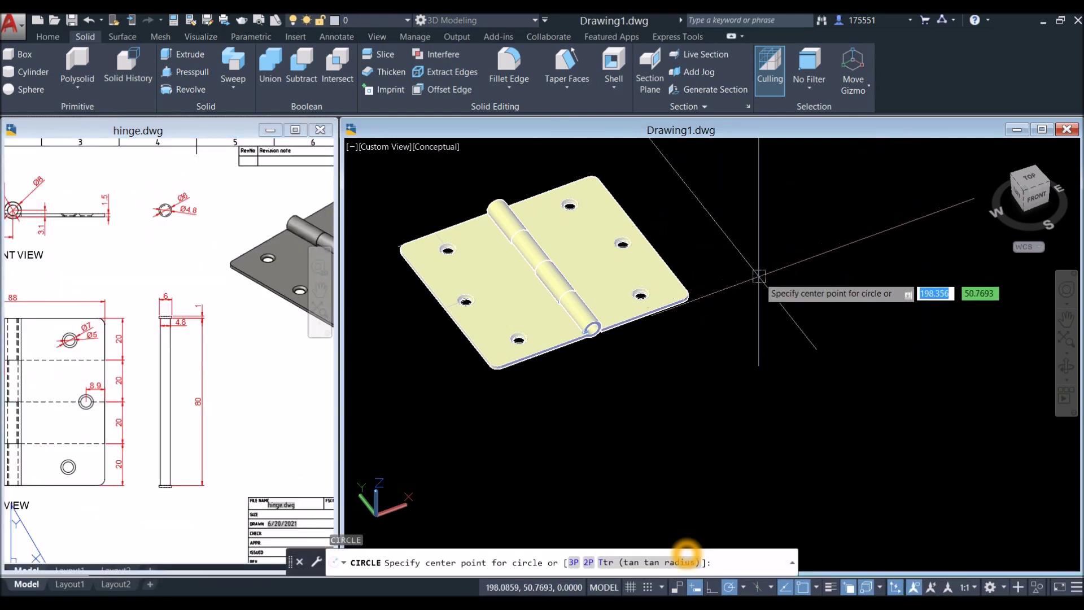
{"action": "left_click", "coordinate": [763, 287]}
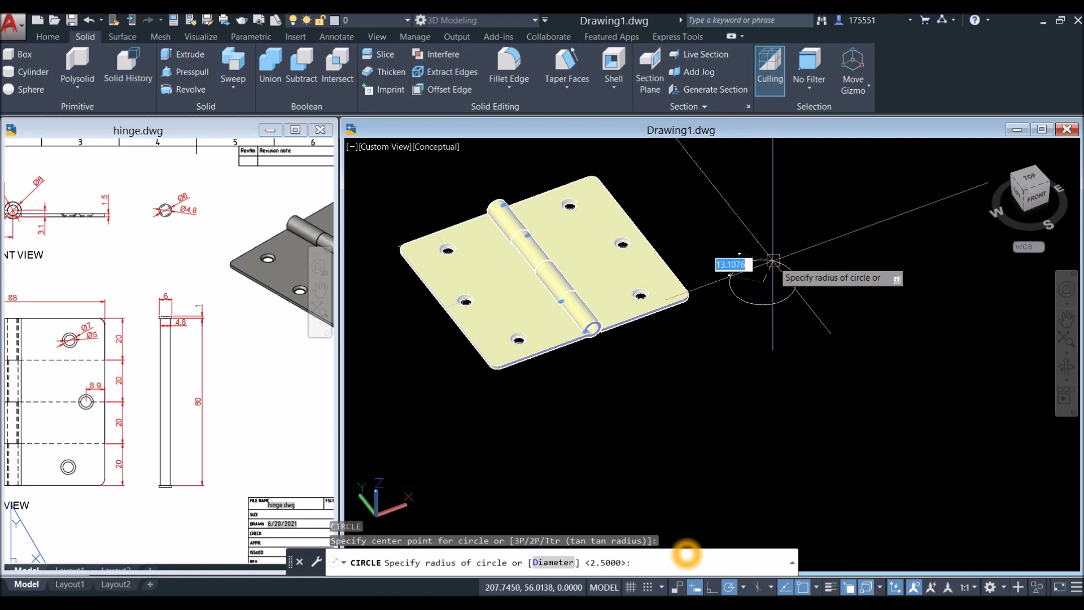
{"action": "key", "text": "Escape"}
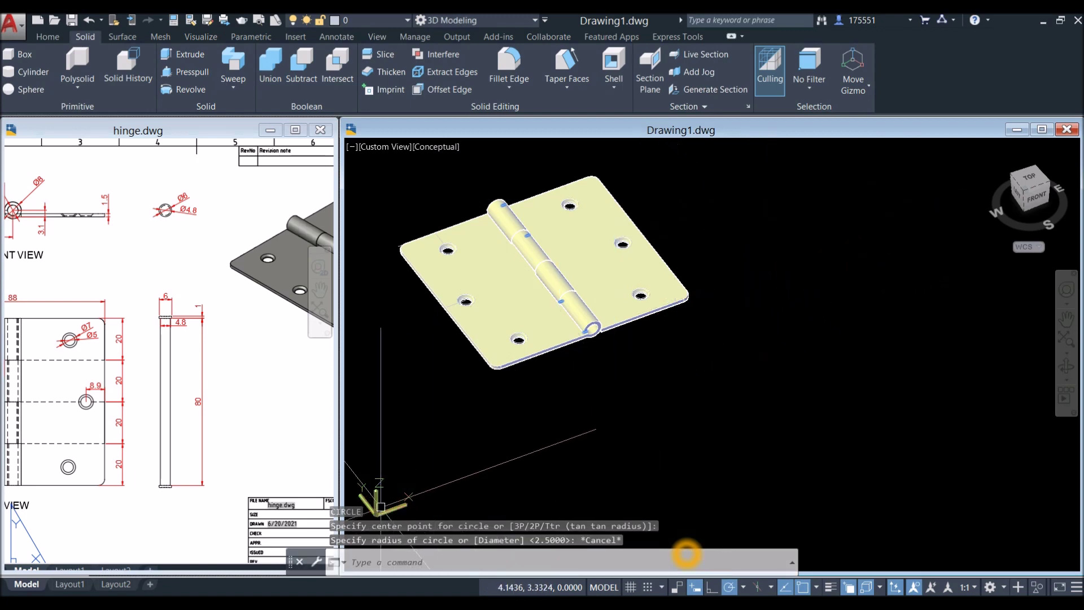
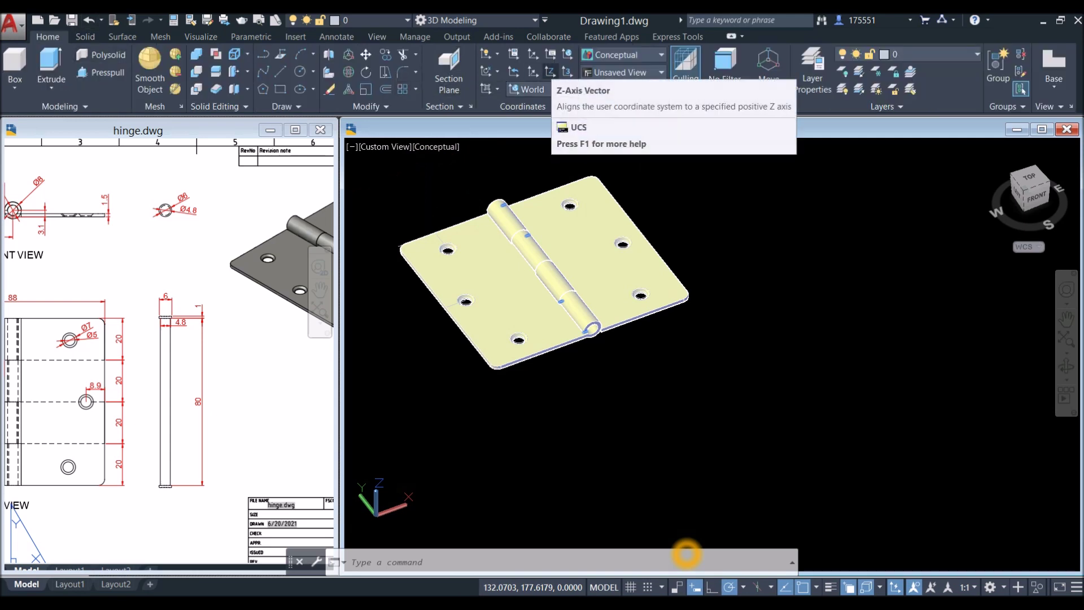
- Reorient the UCS with Z-Axis Vector, picking a new origin and Z direction
{"action": "left_click", "coordinate": [550, 72]}
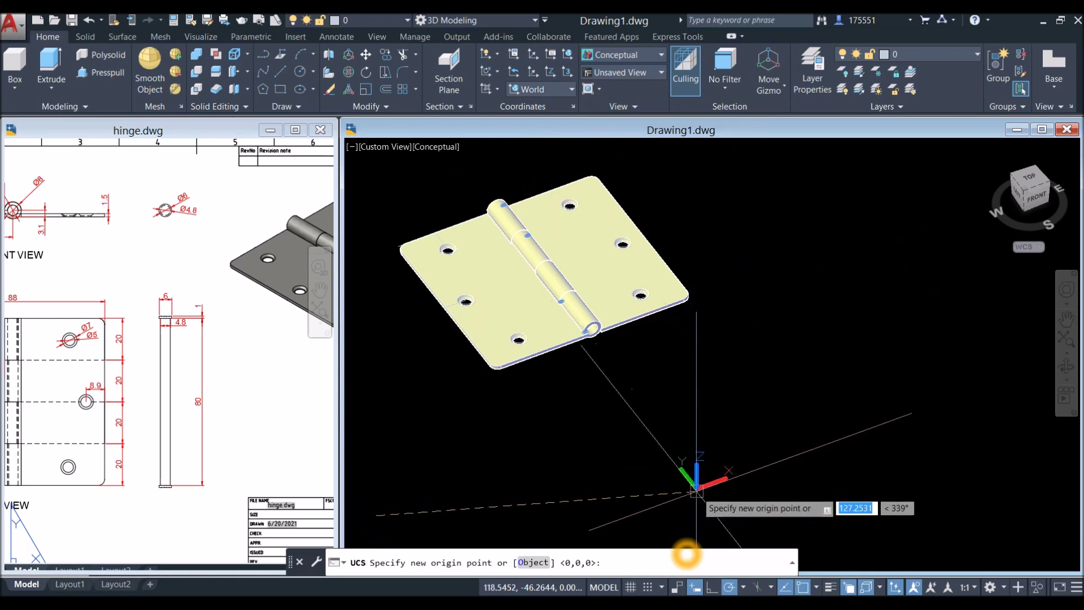
{"action": "left_click", "coordinate": [698, 492]}
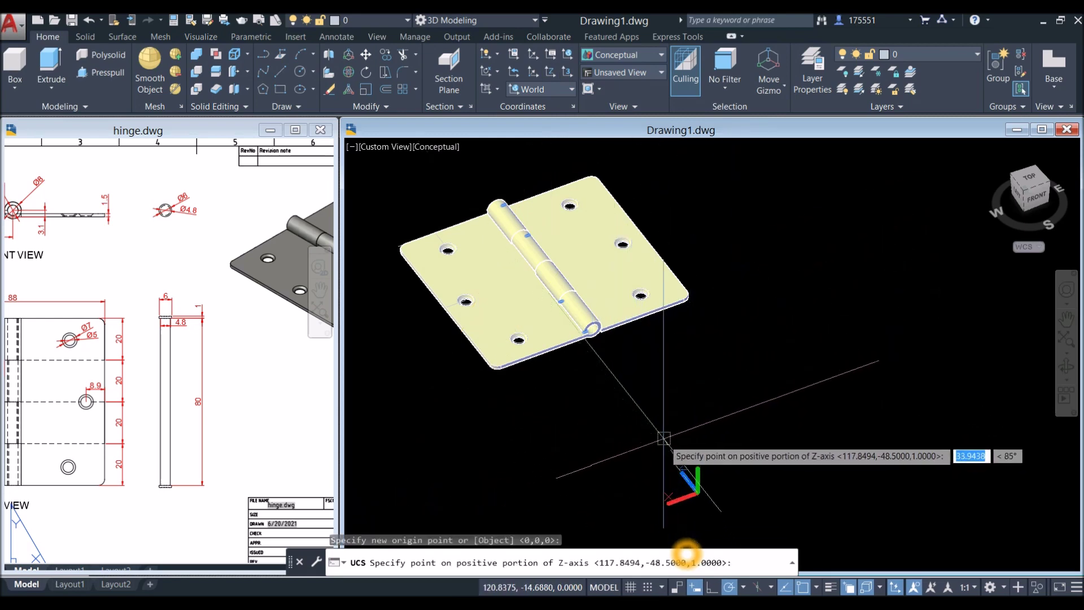
{"action": "left_click", "coordinate": [594, 362]}
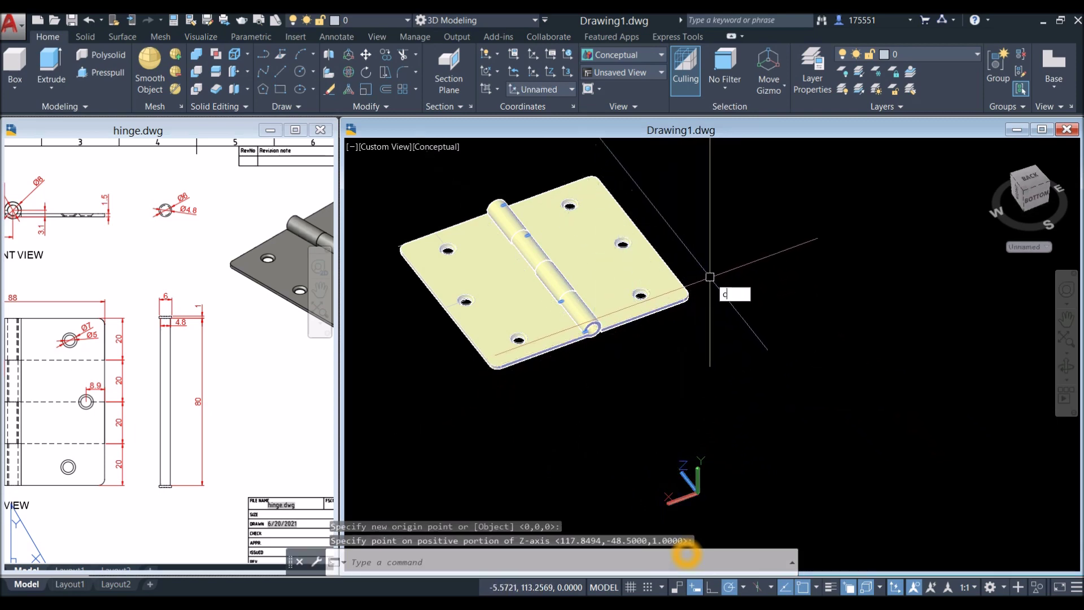
- Draw a 4.8-diameter circle beside the hinge
{"action": "type", "text": "c"}
{"action": "key", "text": "Return"}
{"action": "left_click", "coordinate": [746, 282]}
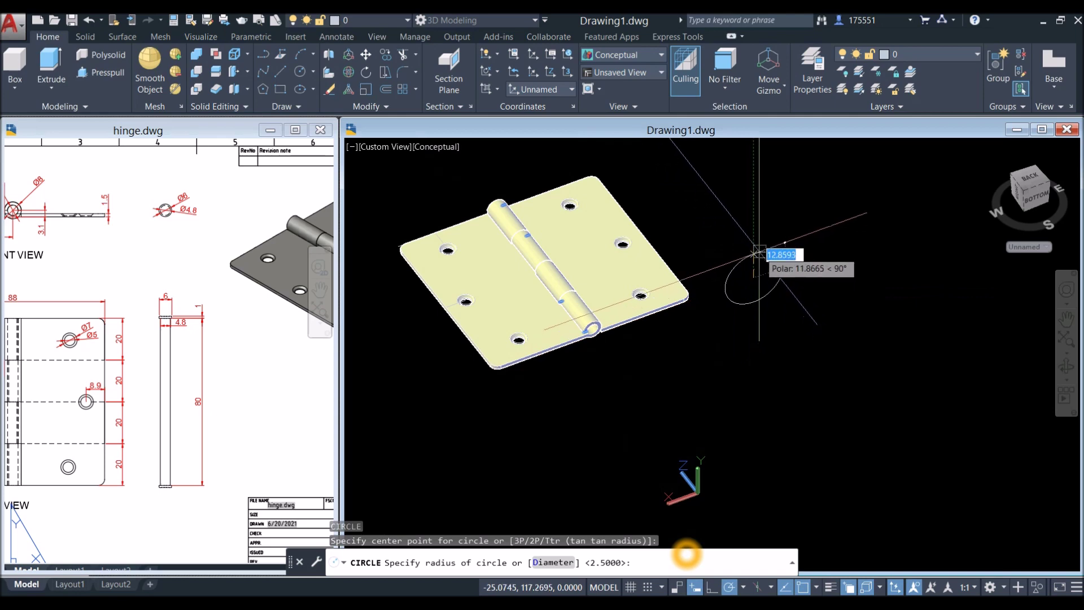
{"action": "key", "text": "Return"}
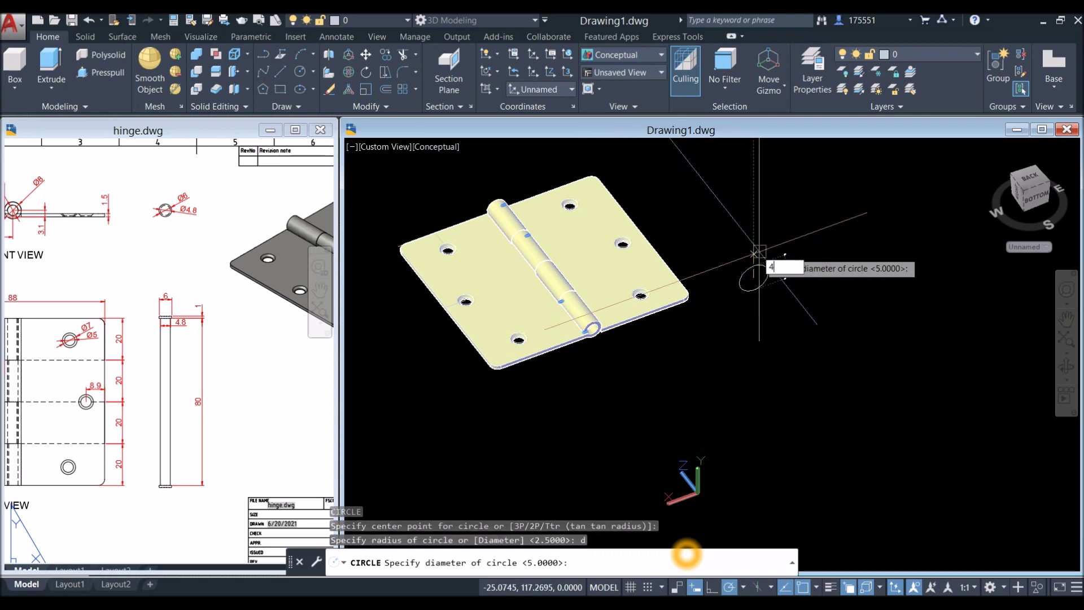
{"action": "key", "text": "Return"}
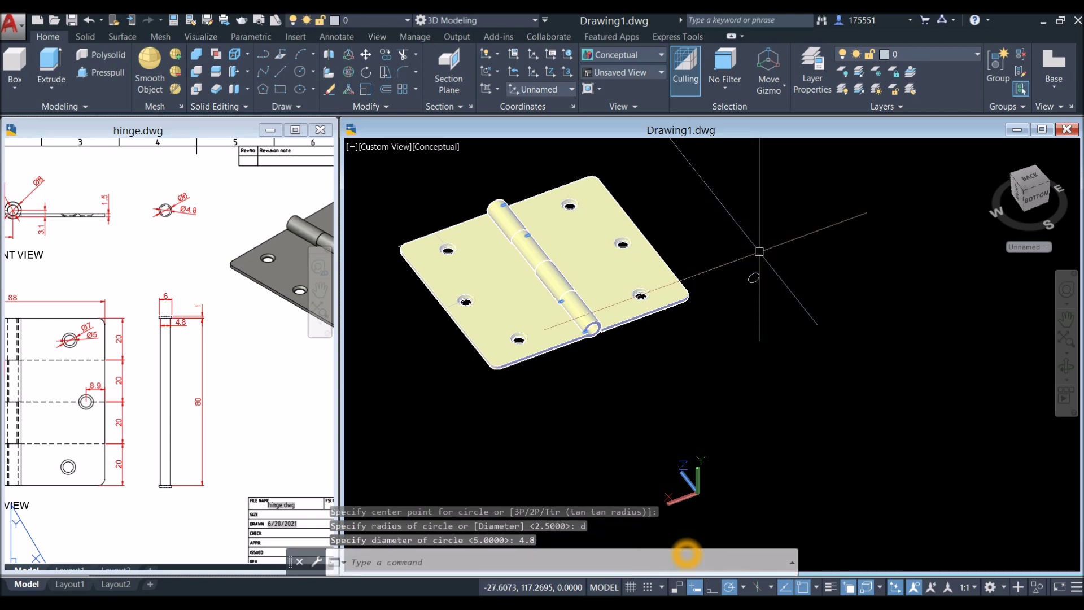
- Look over the hinge reference drawing, then return to the 3D model
{"action": "left_click", "coordinate": [178, 321]}
{"action": "scroll", "coordinate": [178, 321], "scroll_direction": "up", "scroll_amount": 5}
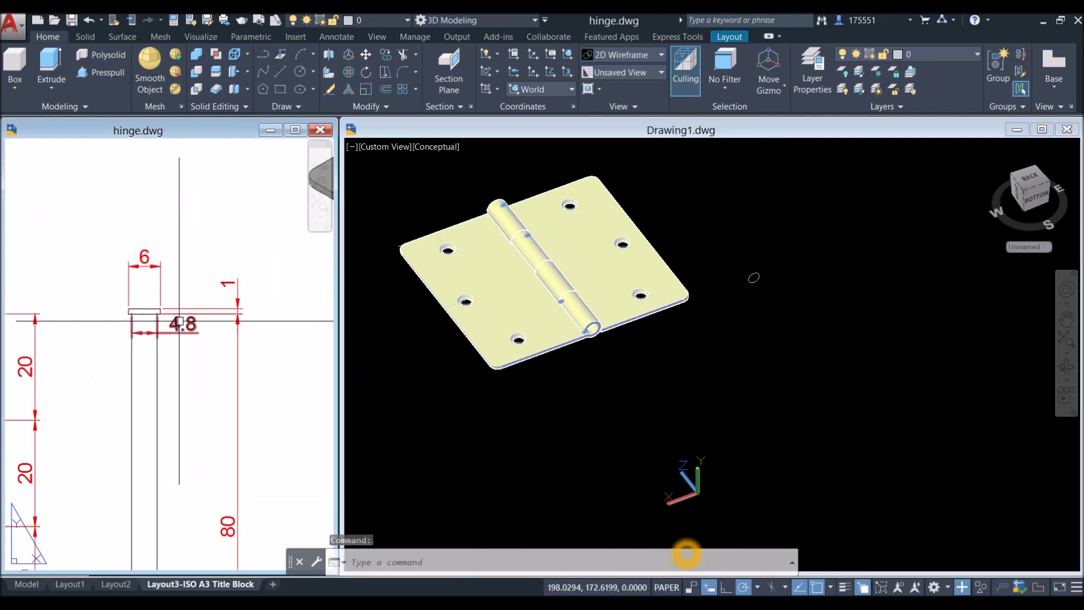
{"action": "scroll", "coordinate": [145, 338], "scroll_direction": "down", "scroll_amount": 4}
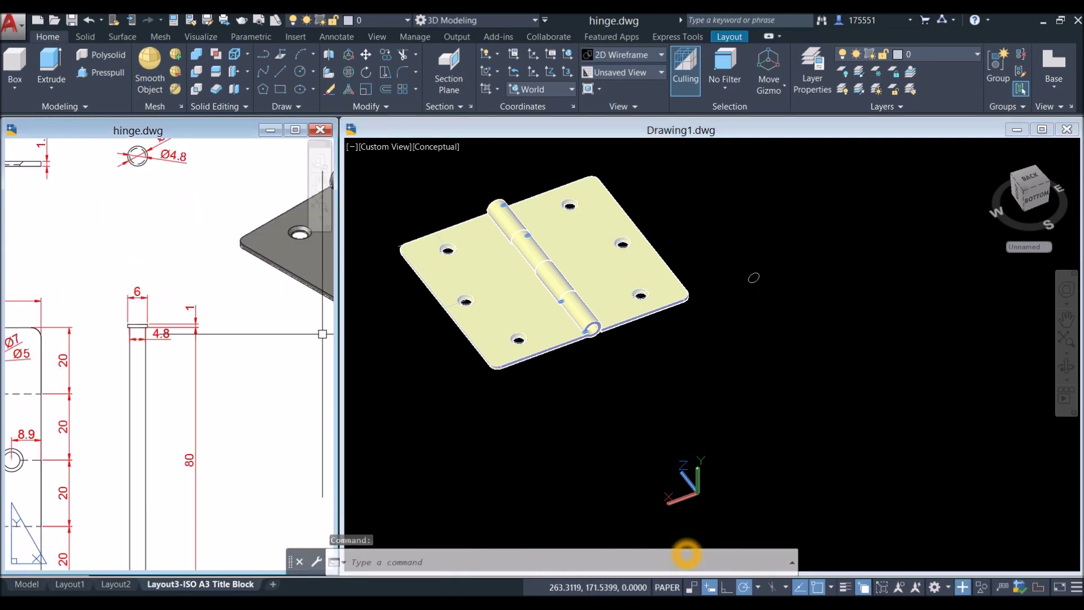
{"action": "left_click", "coordinate": [734, 130]}
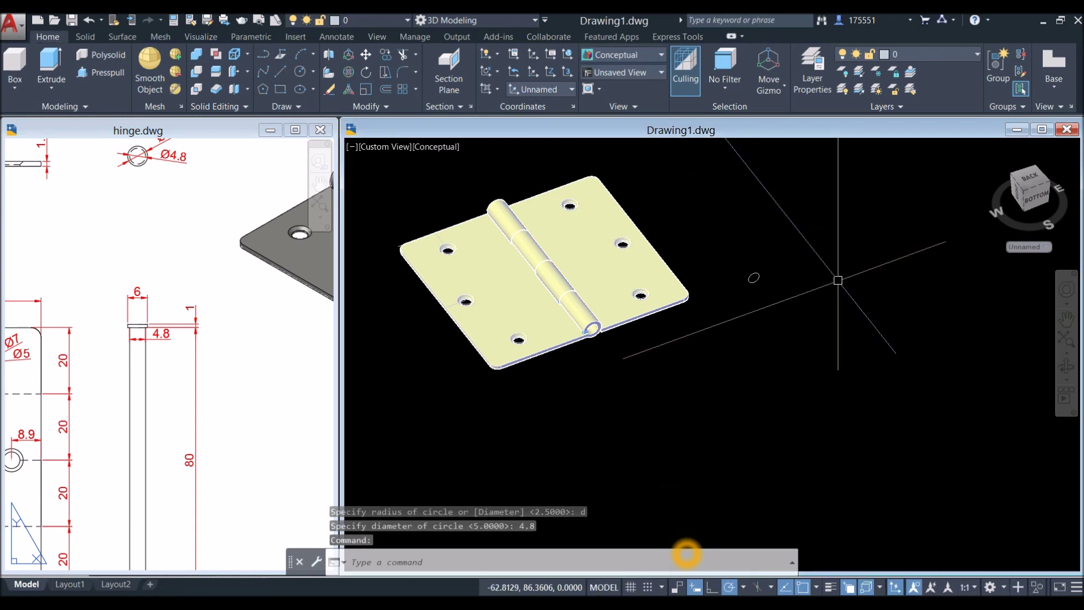
- Extrude the 4.8 circle into an 80-long pin cylinder
{"action": "type", "text": "ext"}
{"action": "key", "text": "Return"}
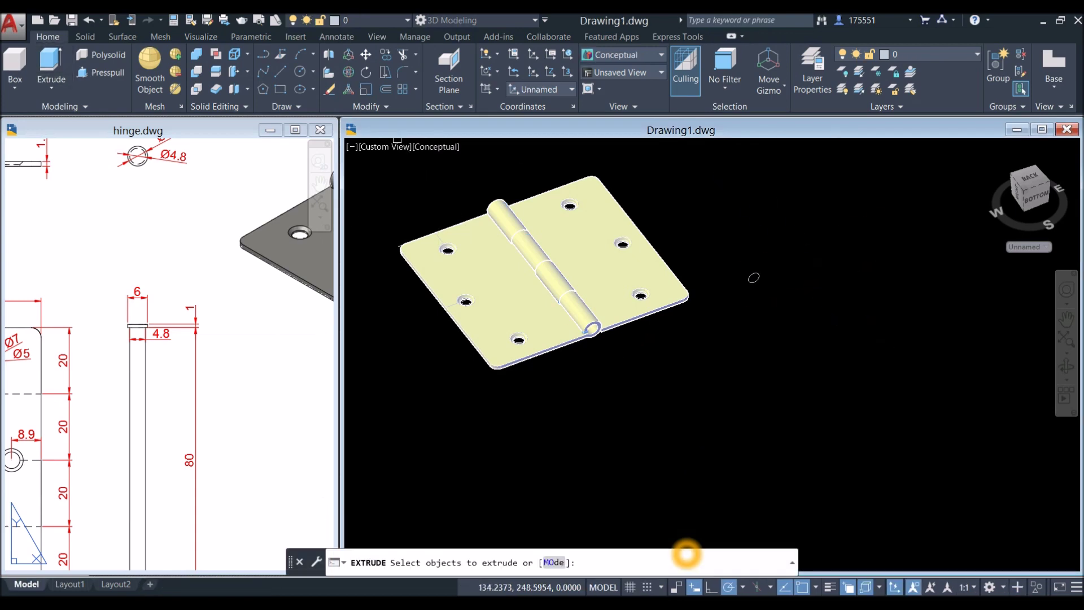
{"action": "scroll", "coordinate": [756, 276], "scroll_direction": "up", "scroll_amount": 4}
{"action": "left_click", "coordinate": [756, 276]}
{"action": "right_click", "coordinate": [772, 260]}
{"action": "left_click", "coordinate": [788, 266]}
{"action": "middle_click_drag", "start_coordinate": [624, 151], "coordinate": [675, 228]}
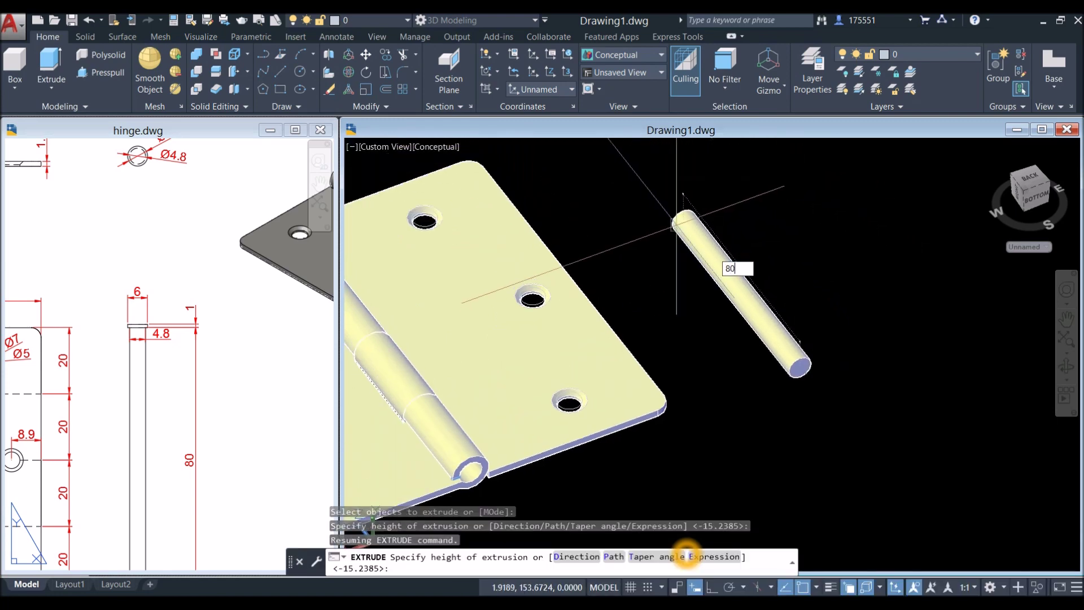
{"action": "type", "text": "80"}
{"action": "key", "text": "Return"}
{"action": "scroll", "coordinate": [743, 235], "scroll_direction": "down", "scroll_amount": 5}
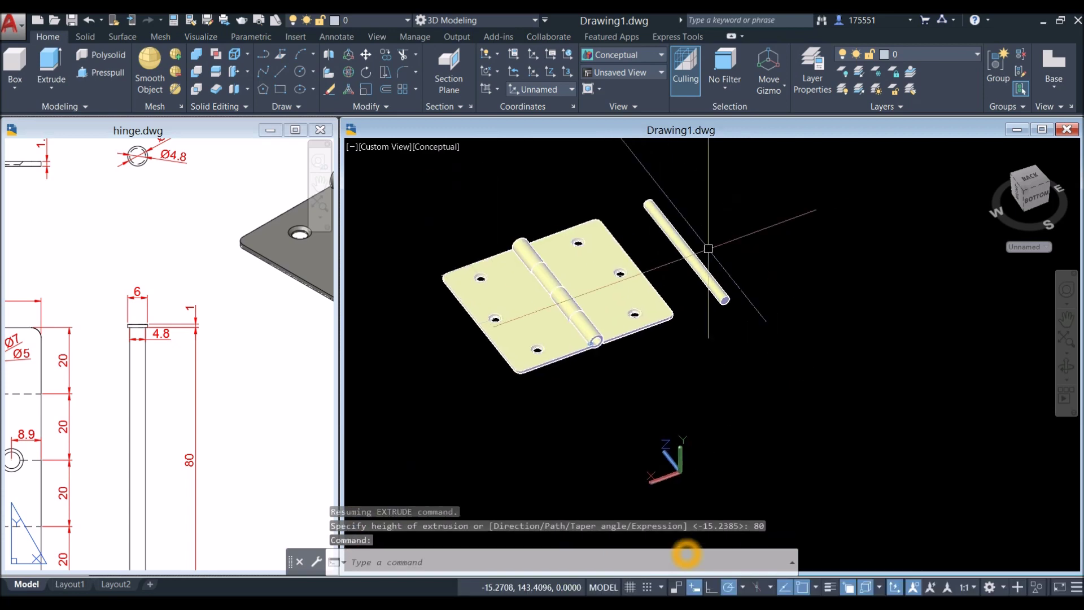
{"action": "scroll", "coordinate": [737, 304], "scroll_direction": "up", "scroll_amount": 2}
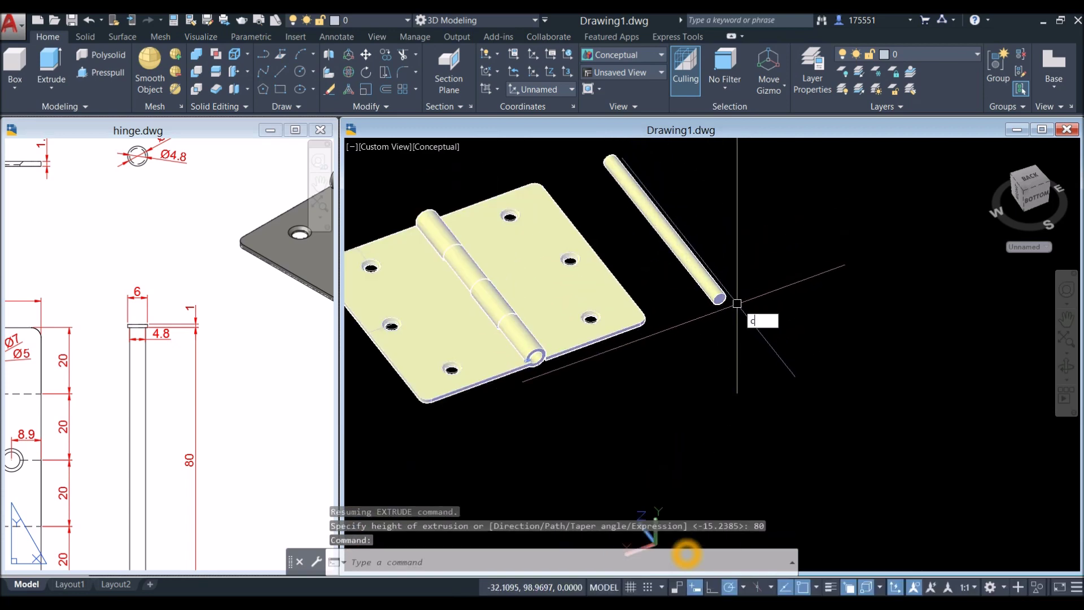
- Draw a 6-diameter circle centred on the pin's end face
{"action": "key", "text": "Return"}
{"action": "scroll", "coordinate": [734, 303], "scroll_direction": "up", "scroll_amount": 5}
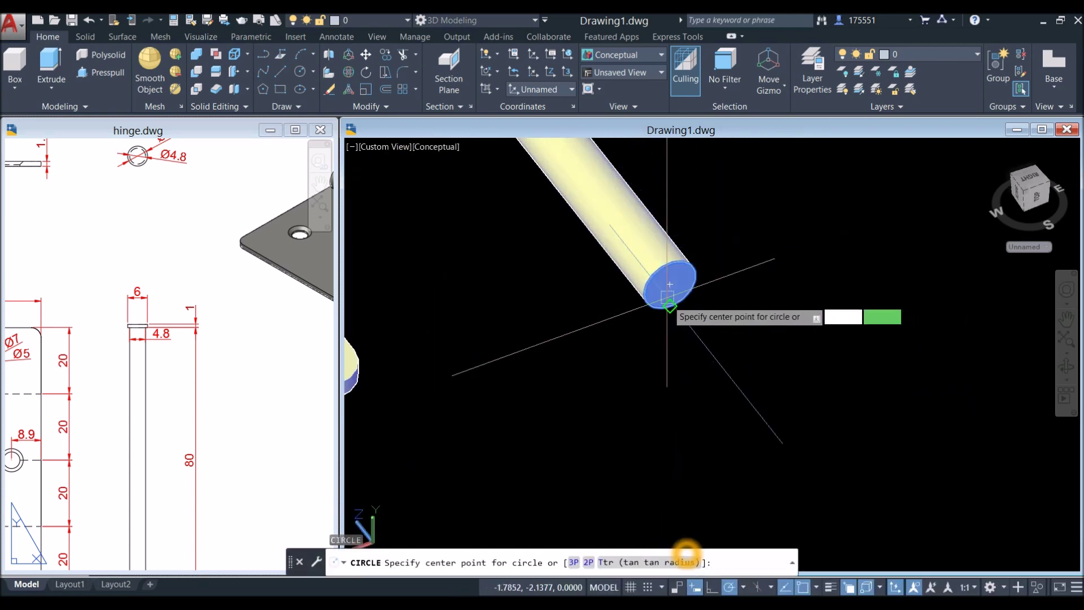
{"action": "scroll", "coordinate": [670, 285], "scroll_direction": "up", "scroll_amount": 4}
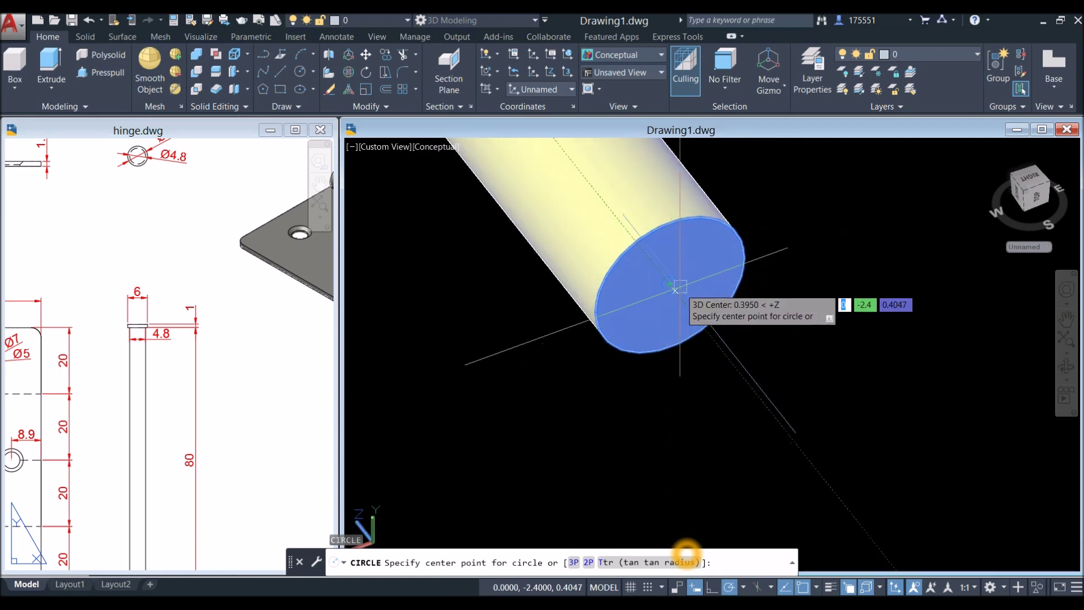
{"action": "left_click", "coordinate": [675, 288]}
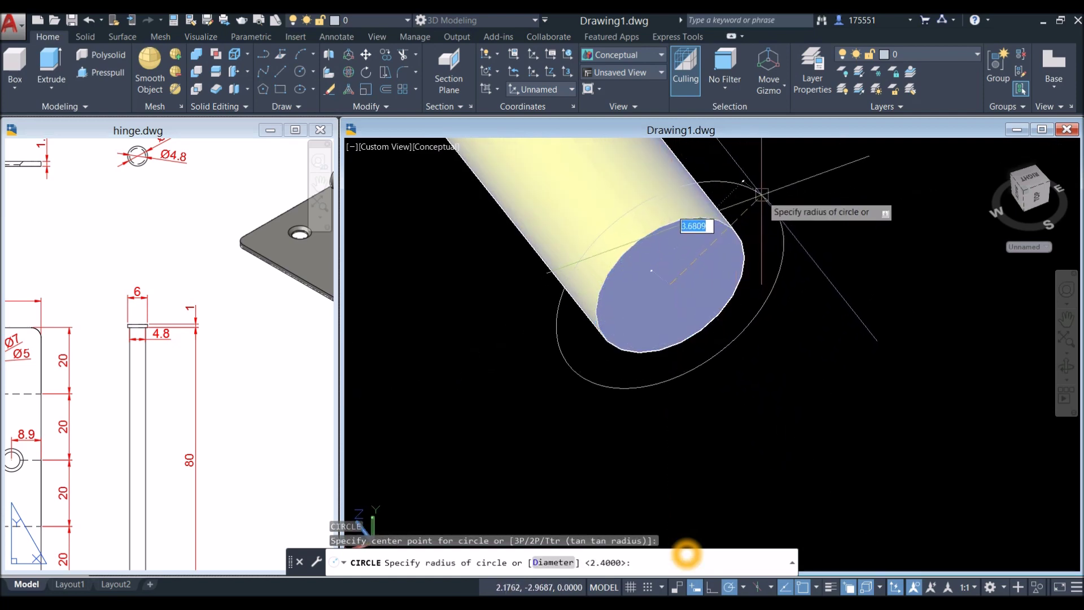
{"action": "type", "text": "d"}
{"action": "key", "text": "Return"}
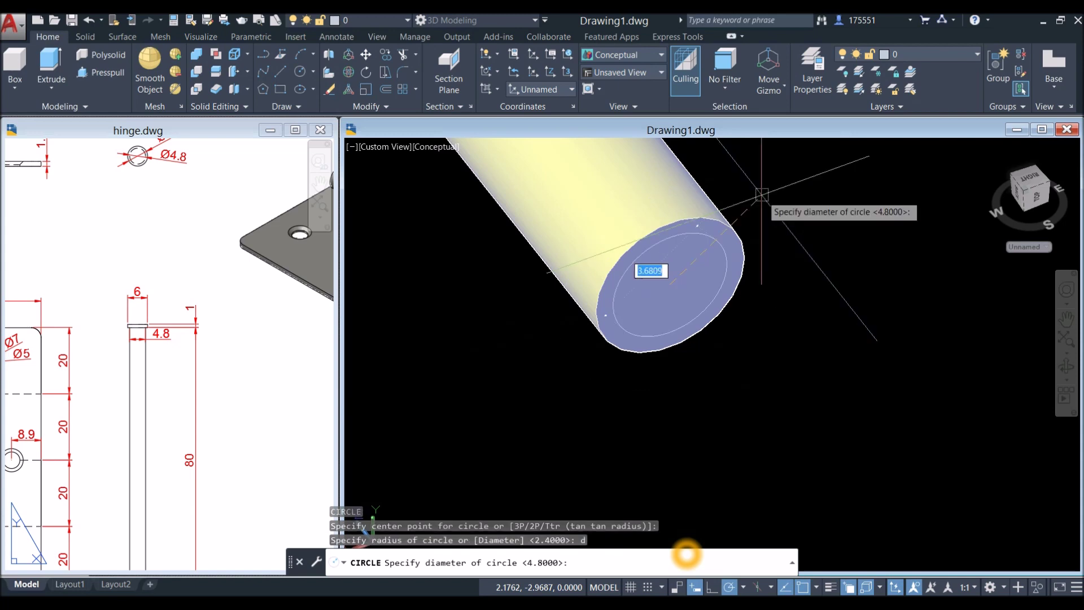
{"action": "key", "text": "Return"}
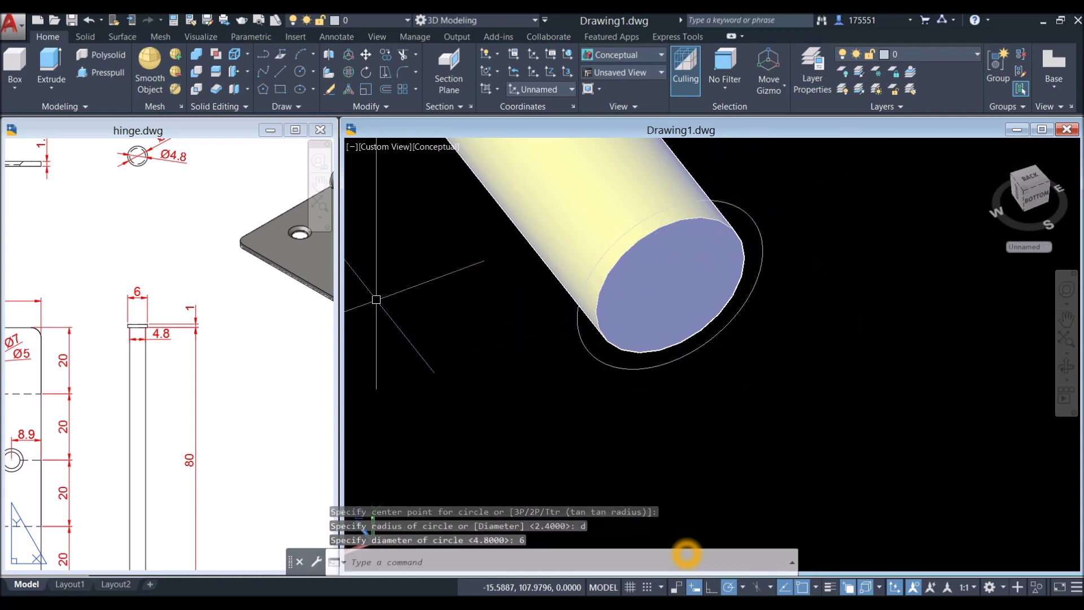
- Check the pin details on the hinge reference sheet, then return to the model
{"action": "left_click", "coordinate": [138, 291]}
{"action": "key", "text": "Escape"}
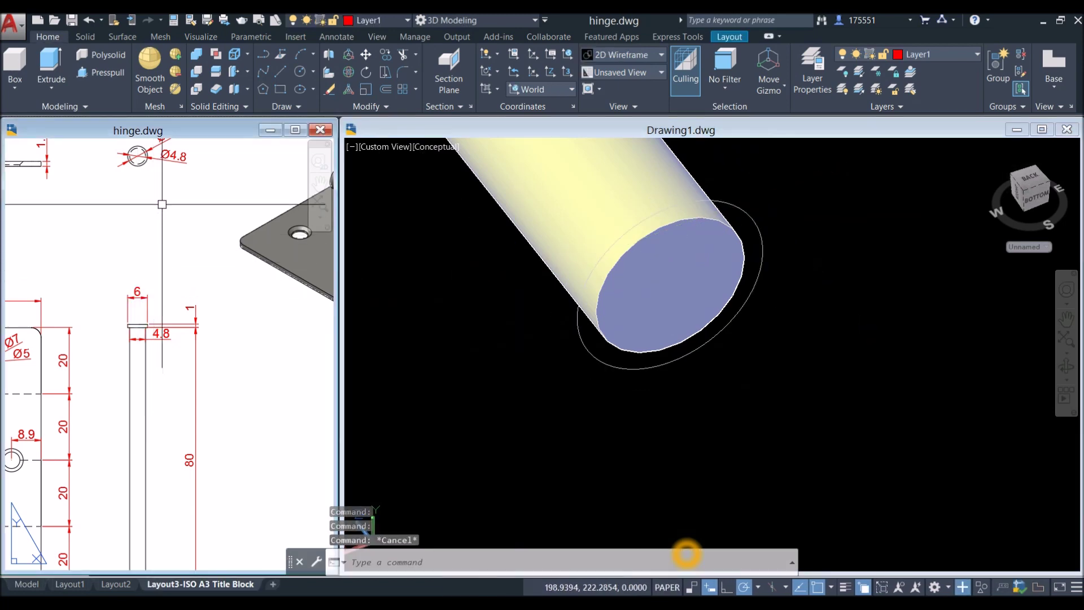
{"action": "middle_click_drag", "start_coordinate": [152, 163], "coordinate": [168, 236]}
{"action": "scroll", "coordinate": [173, 229], "scroll_direction": "up", "scroll_amount": 3}
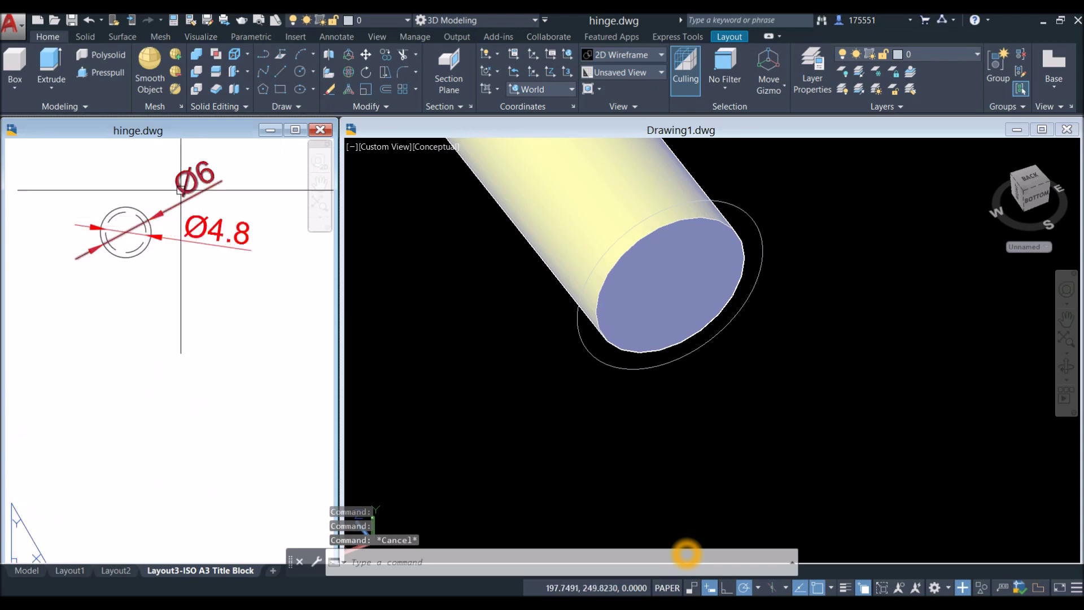
{"action": "scroll", "coordinate": [176, 221], "scroll_direction": "down", "scroll_amount": 5}
{"action": "scroll", "coordinate": [181, 190], "scroll_direction": "up", "scroll_amount": 2}
{"action": "scroll", "coordinate": [181, 190], "scroll_direction": "up", "scroll_amount": 2}
{"action": "key", "text": "Escape"}
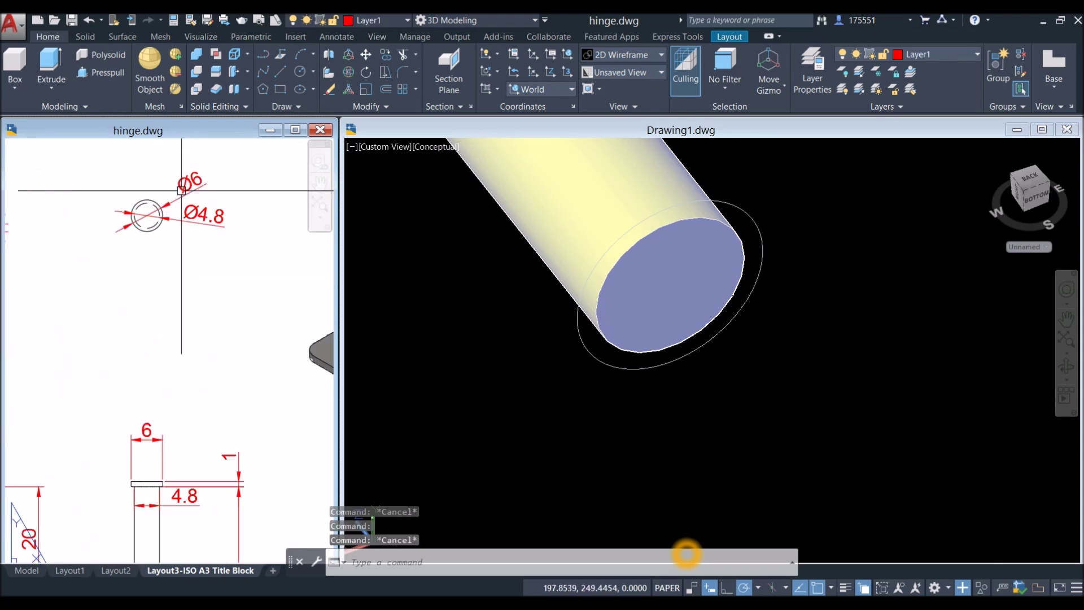
{"action": "left_click", "coordinate": [780, 335]}
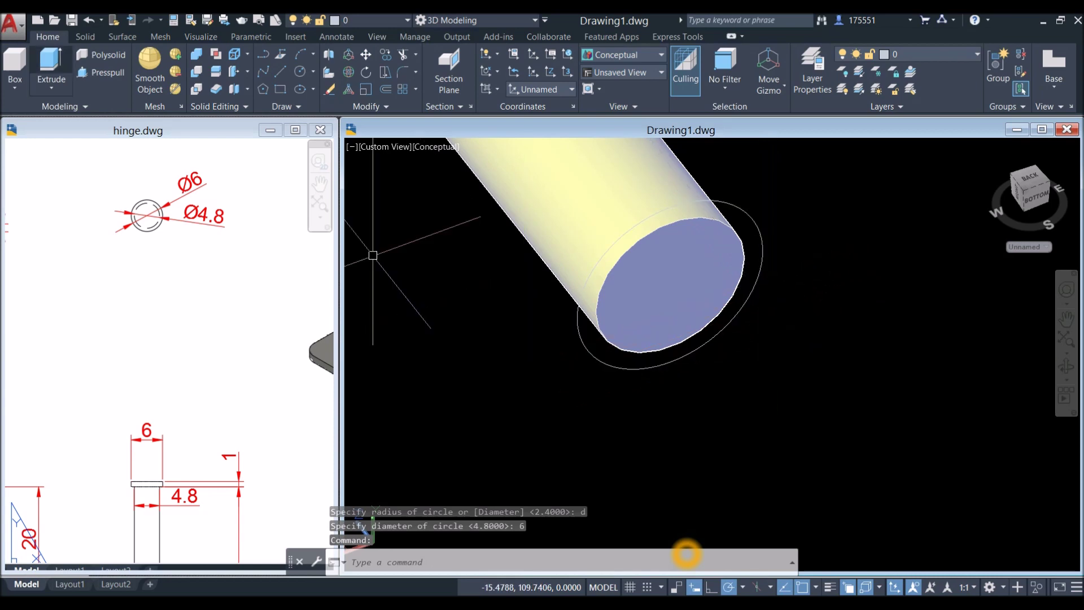
{"action": "left_click", "coordinate": [51, 62]}
- Extrude the 6-diameter circle into a disk 1 thick
{"action": "left_click", "coordinate": [763, 210]}
{"action": "right_click", "coordinate": [765, 208]}
{"action": "left_click", "coordinate": [797, 211]}
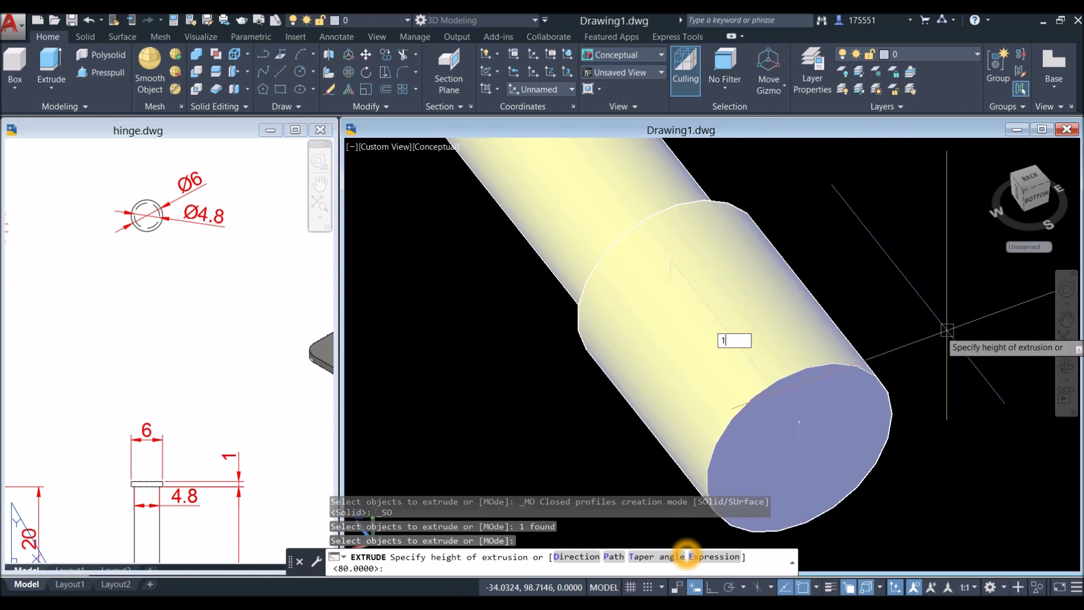
{"action": "type", "text": "1"}
{"action": "key", "text": "Return"}
- Copy the end-cap disk from its centre to the pin's opposite end
{"action": "left_click", "coordinate": [749, 270]}
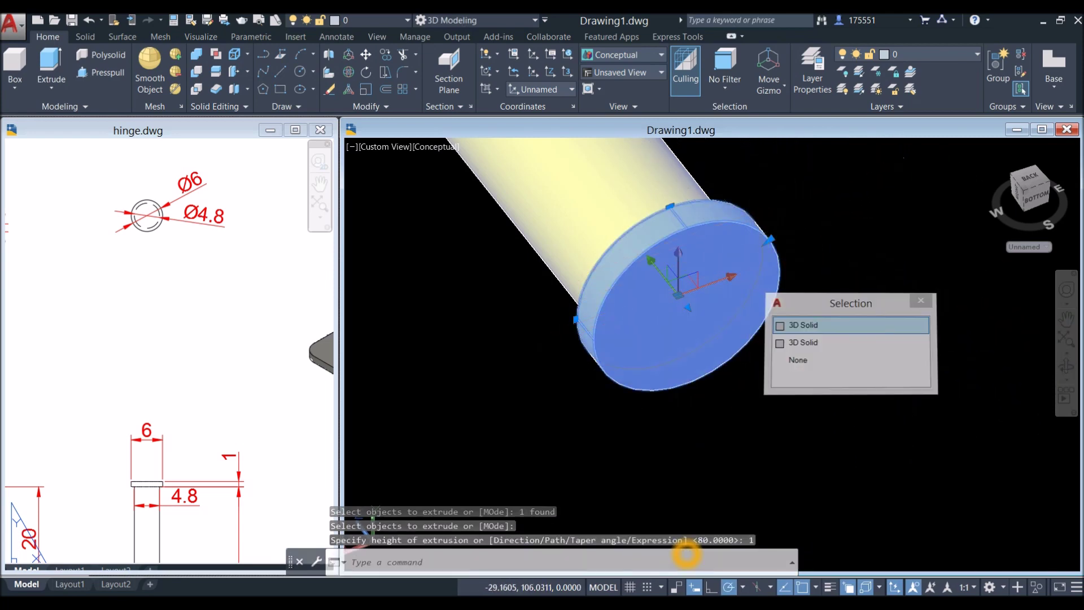
{"action": "right_click", "coordinate": [798, 199]}
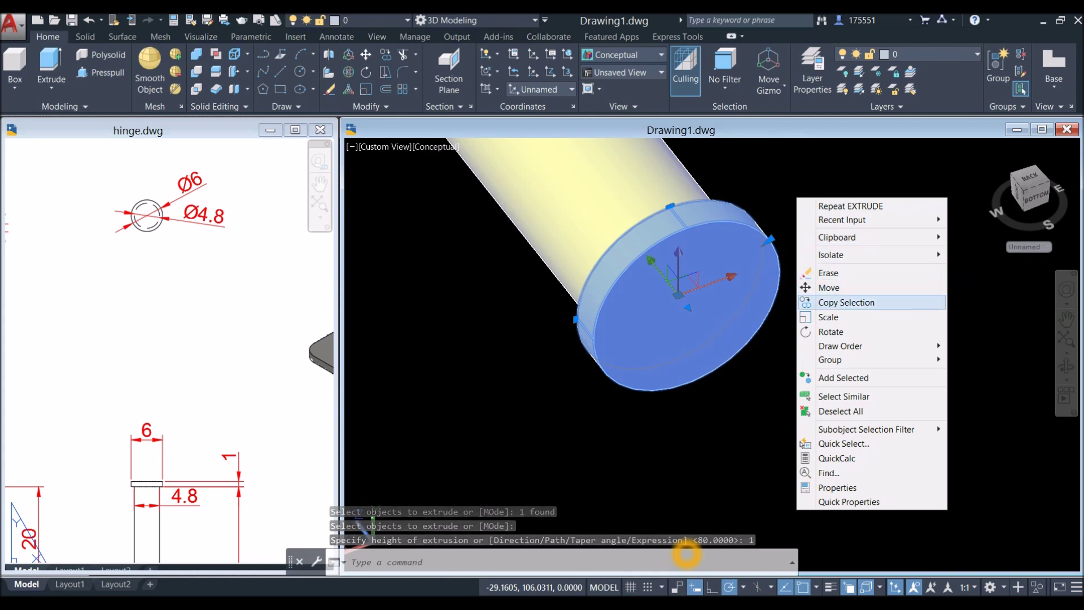
{"action": "left_click", "coordinate": [846, 302]}
{"action": "left_click", "coordinate": [670, 284]}
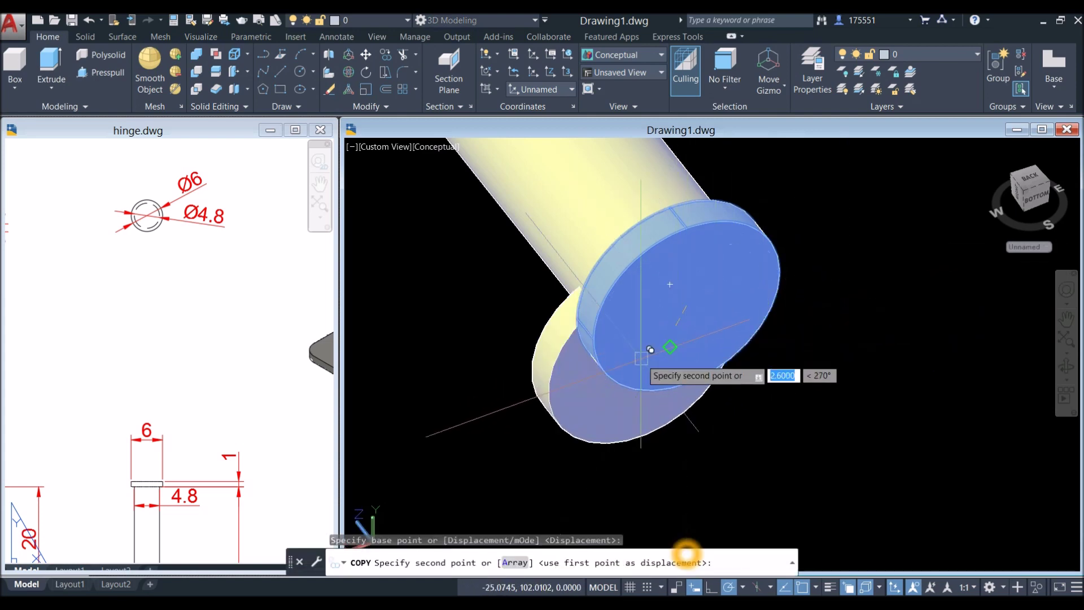
{"action": "scroll", "coordinate": [651, 349], "scroll_direction": "down", "scroll_amount": 5}
{"action": "middle_click_drag", "start_coordinate": [654, 361], "coordinate": [717, 327], "text": "shift"}
{"action": "scroll", "coordinate": [663, 239], "scroll_direction": "up", "scroll_amount": 5}
{"action": "middle_click_drag", "start_coordinate": [663, 240], "coordinate": [684, 271], "text": "shift"}
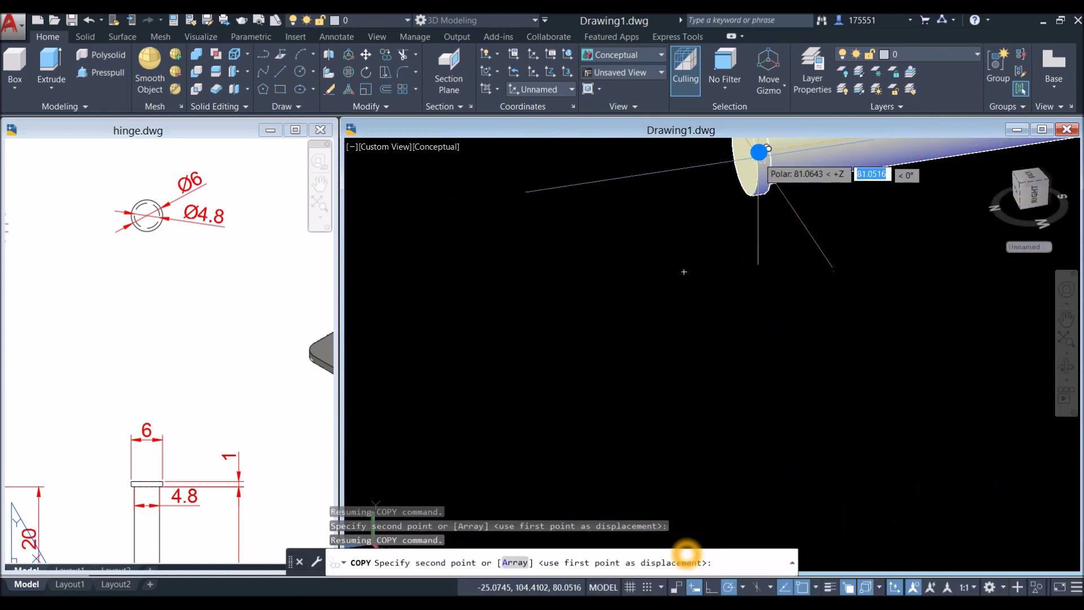
{"action": "scroll", "coordinate": [783, 234], "scroll_direction": "down", "scroll_amount": 4}
{"action": "right_click", "coordinate": [759, 248]}
{"action": "left_click", "coordinate": [780, 256]}
{"action": "middle_click_drag", "start_coordinate": [787, 252], "coordinate": [734, 270]}
{"action": "middle_click_drag", "start_coordinate": [734, 226], "coordinate": [605, 280], "text": "shift"}
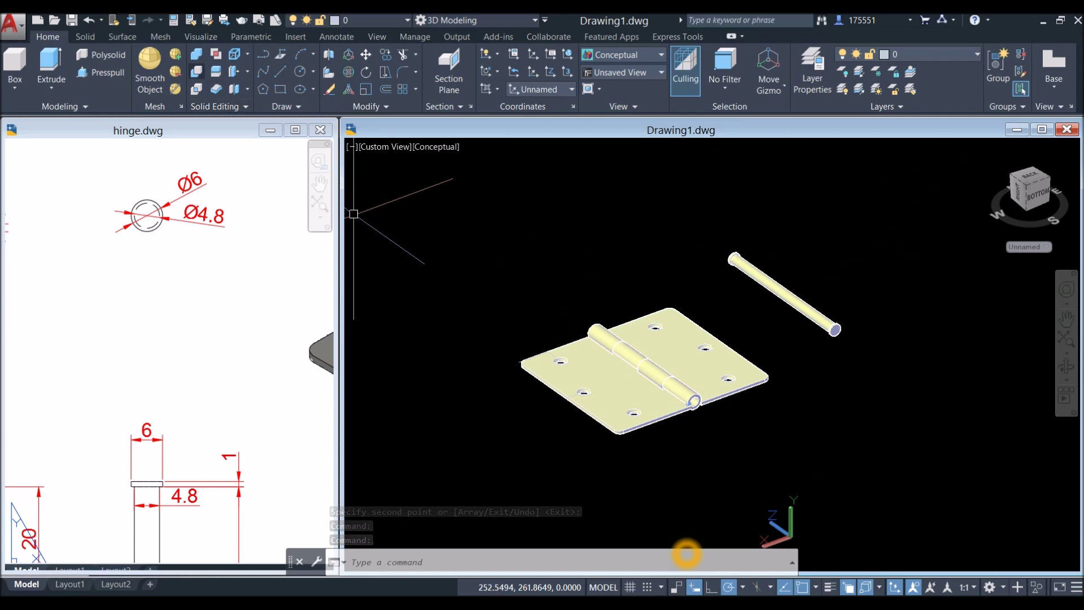
- Union the pin shaft and end caps into one solid
{"action": "left_click", "coordinate": [196, 54]}
{"action": "left_click", "coordinate": [714, 230]}
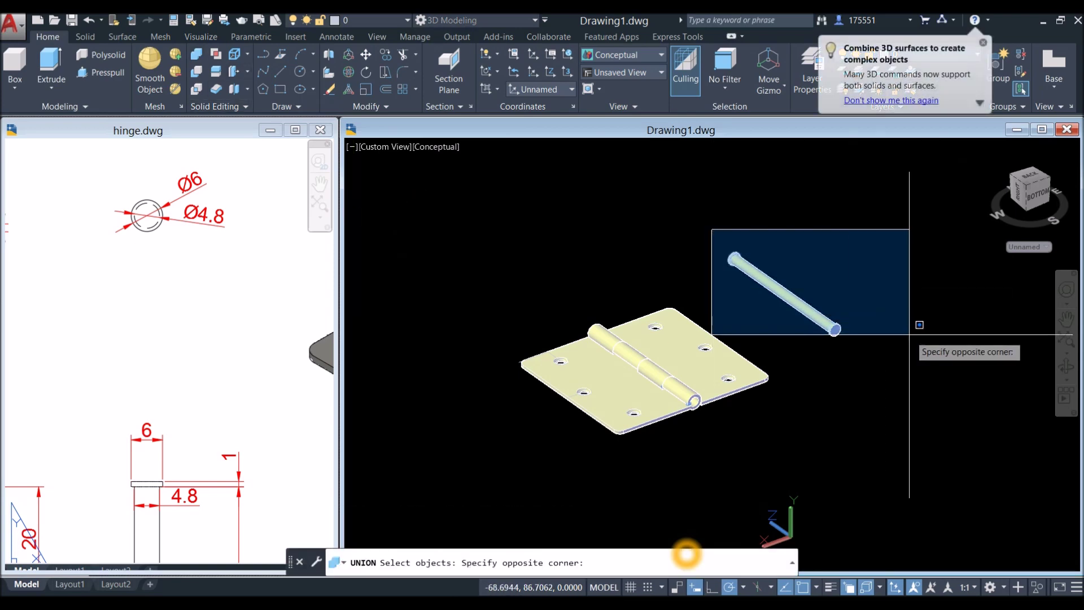
{"action": "left_click", "coordinate": [917, 356]}
{"action": "key", "text": "Return"}
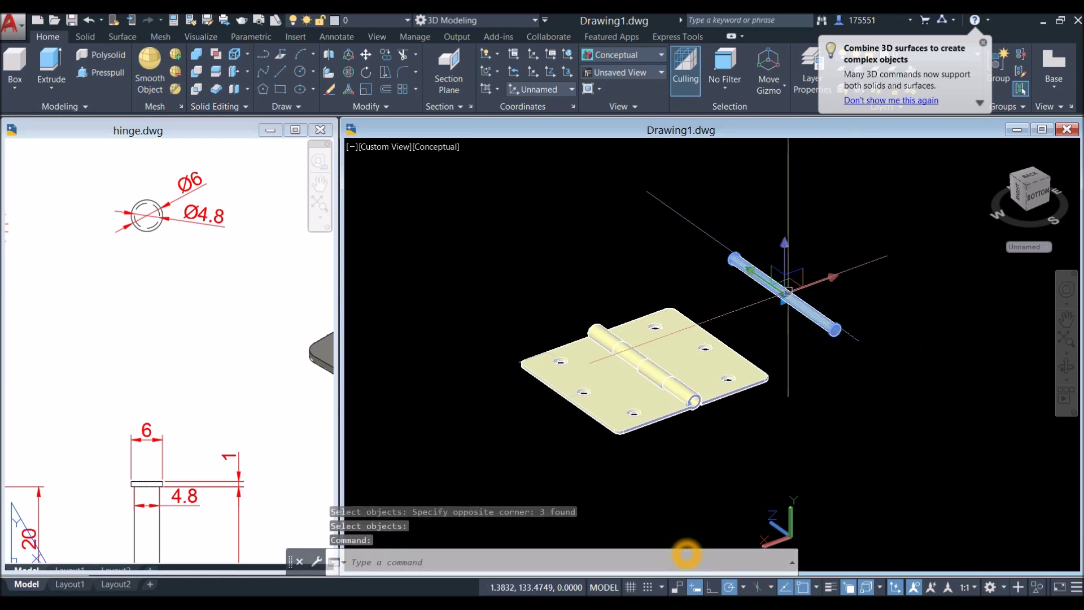
{"action": "key", "text": "Escape"}
- Start moving the pin, taking its flanged end as the base point
{"action": "scroll", "coordinate": [825, 228], "scroll_direction": "up", "scroll_amount": 5}
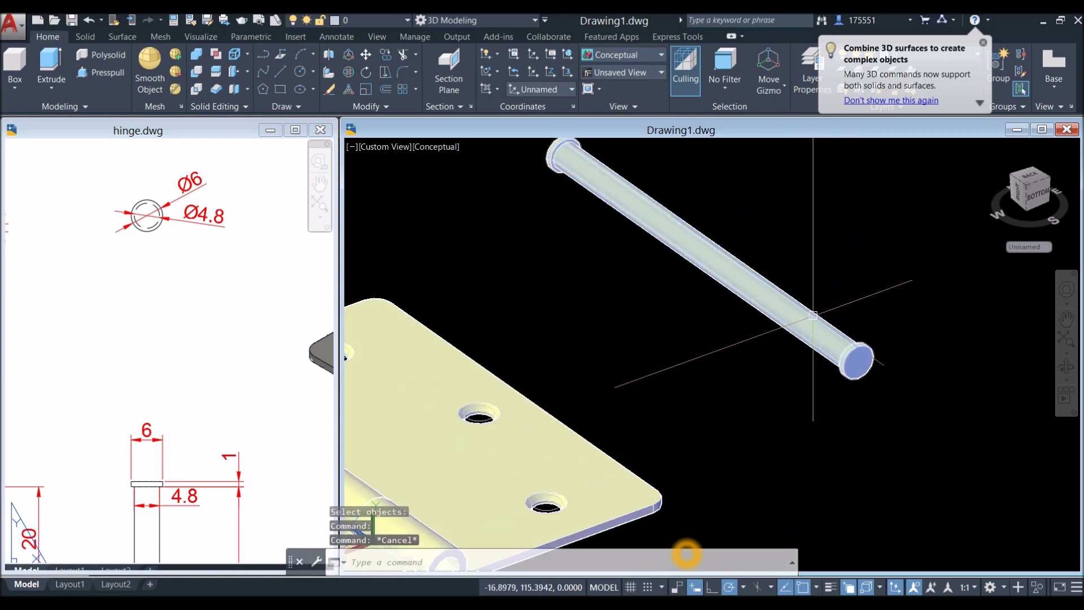
{"action": "right_click", "coordinate": [825, 228]}
{"action": "left_click", "coordinate": [852, 308]}
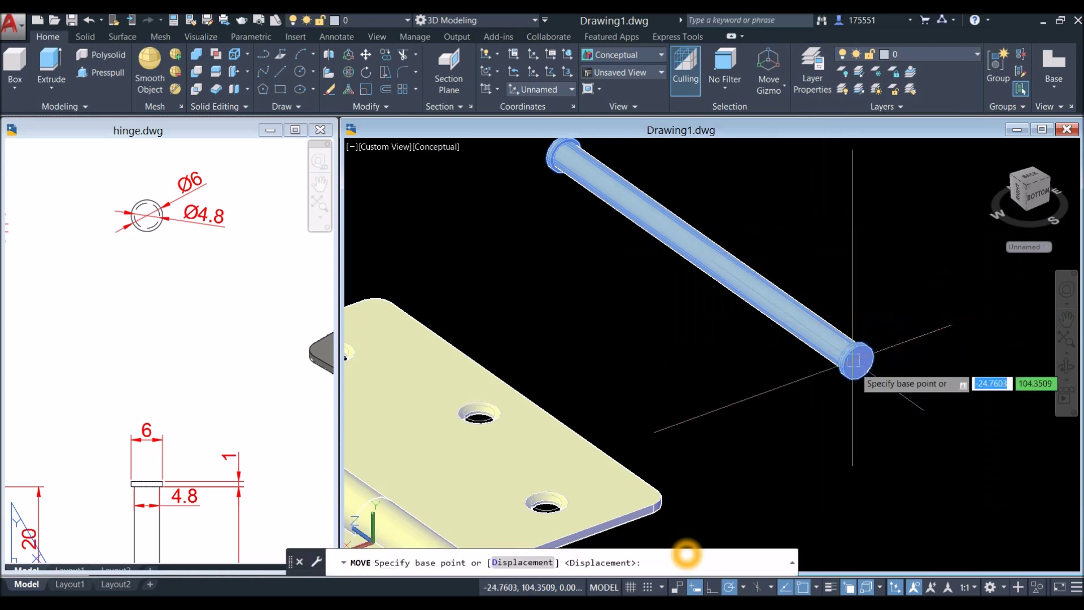
{"action": "scroll", "coordinate": [859, 379], "scroll_direction": "up", "scroll_amount": 2}
{"action": "middle_click_drag", "start_coordinate": [687, 339], "coordinate": [673, 453], "text": "shift"}
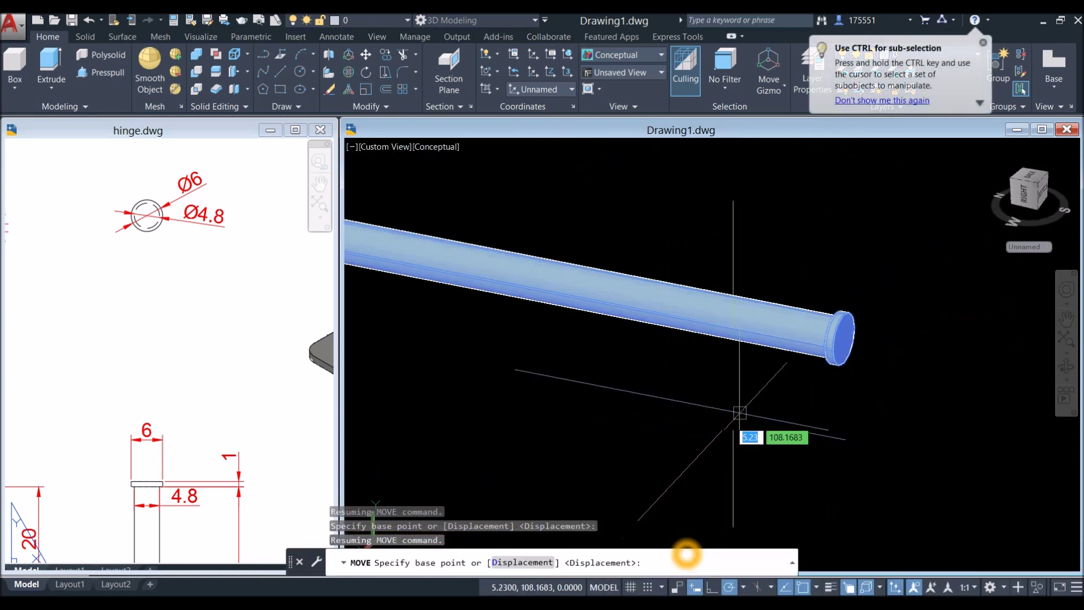
{"action": "middle_click_drag", "start_coordinate": [845, 338], "coordinate": [868, 363], "text": "shift"}
{"action": "scroll", "coordinate": [878, 363], "scroll_direction": "up", "scroll_amount": 3}
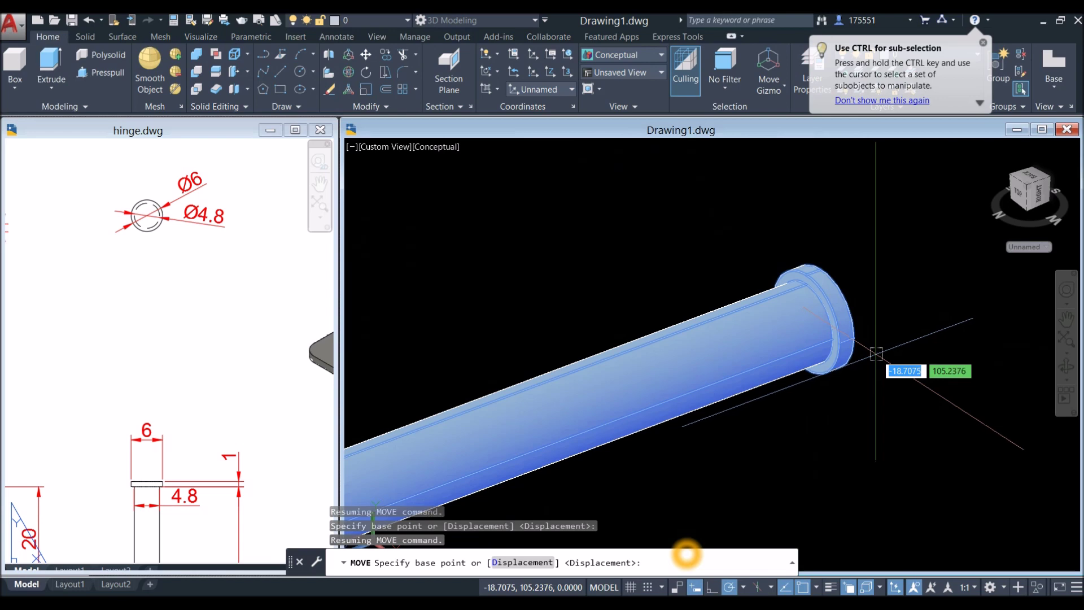
{"action": "left_click", "coordinate": [821, 316]}
- Seat the pin at the hinge knuckle end and check how it sits
{"action": "scroll", "coordinate": [806, 314], "scroll_direction": "down", "scroll_amount": 5}
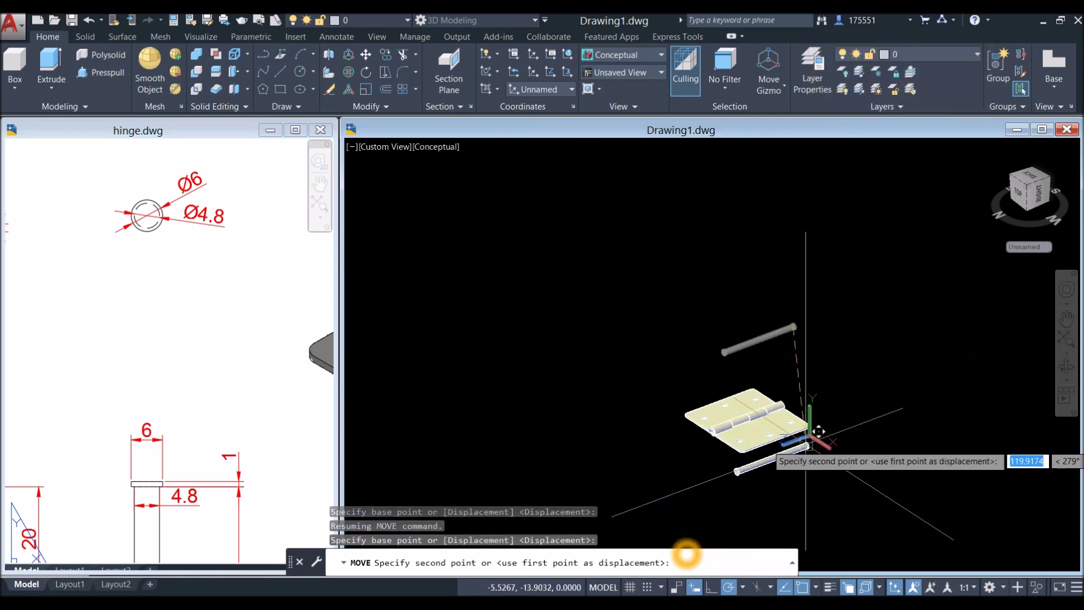
{"action": "scroll", "coordinate": [813, 418], "scroll_direction": "up", "scroll_amount": 2}
{"action": "middle_click_drag", "start_coordinate": [818, 408], "coordinate": [714, 412], "text": "shift"}
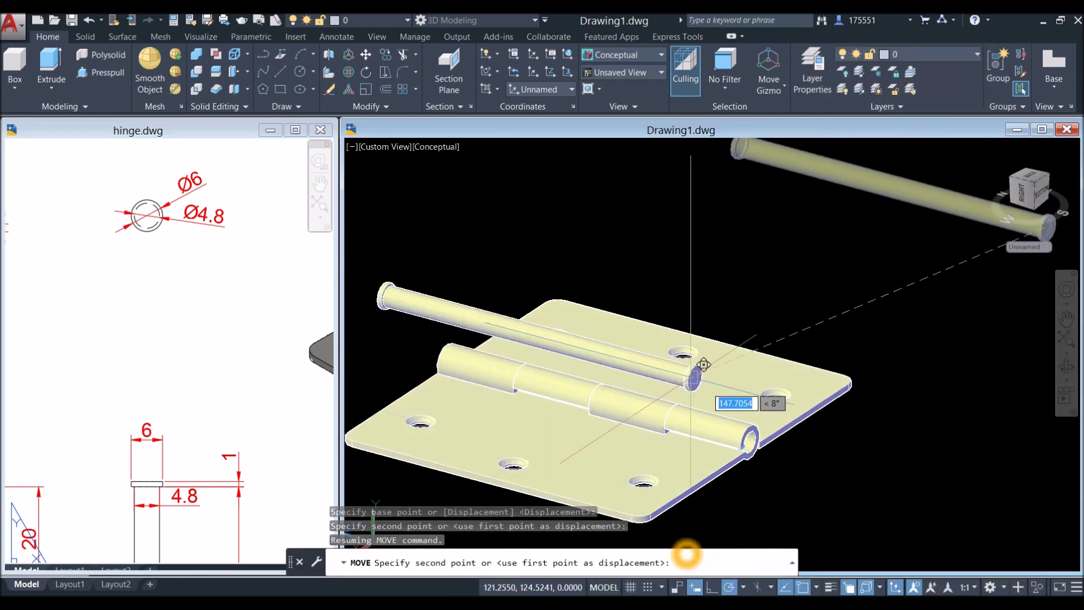
{"action": "scroll", "coordinate": [809, 427], "scroll_direction": "up", "scroll_amount": 3}
{"action": "scroll", "coordinate": [797, 424], "scroll_direction": "up", "scroll_amount": 3}
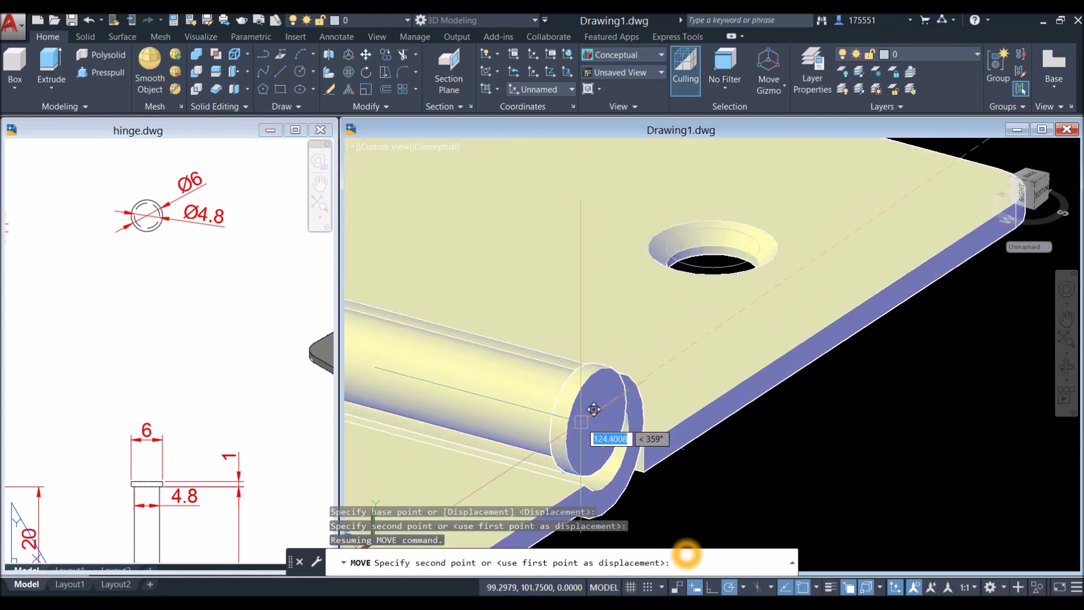
{"action": "left_click", "coordinate": [613, 431]}
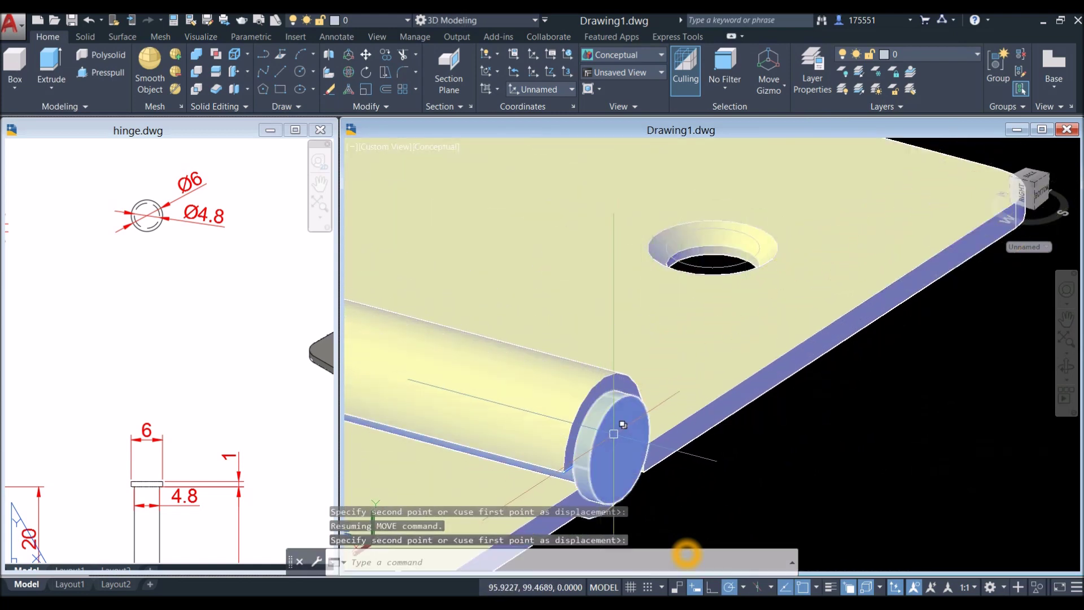
{"action": "scroll", "coordinate": [631, 418], "scroll_direction": "down", "scroll_amount": 4}
{"action": "mouse_move", "coordinate": [632, 418]}
{"action": "middle_mouse_down", "text": "shift"}
{"action": "mouse_move", "coordinate": [627, 362]}
{"action": "mouse_move", "coordinate": [610, 418]}
{"action": "middle_mouse_up", "text": "shift"}
{"action": "scroll", "coordinate": [610, 418], "scroll_direction": "down", "scroll_amount": 4}
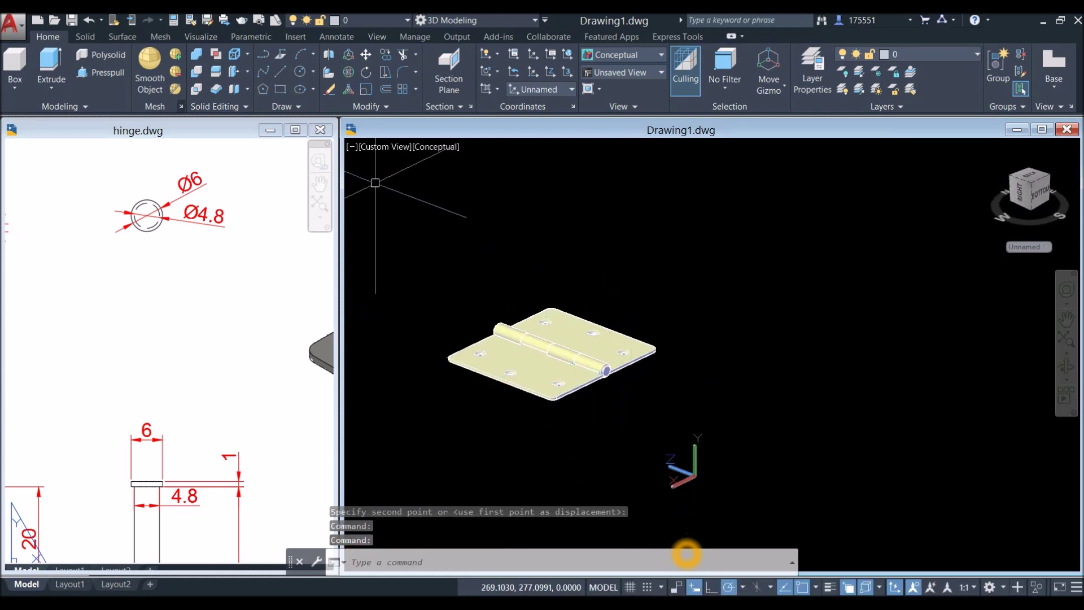
- Run Interfere on the whole window-selected hinge assembly
{"action": "left_click", "coordinate": [85, 36]}
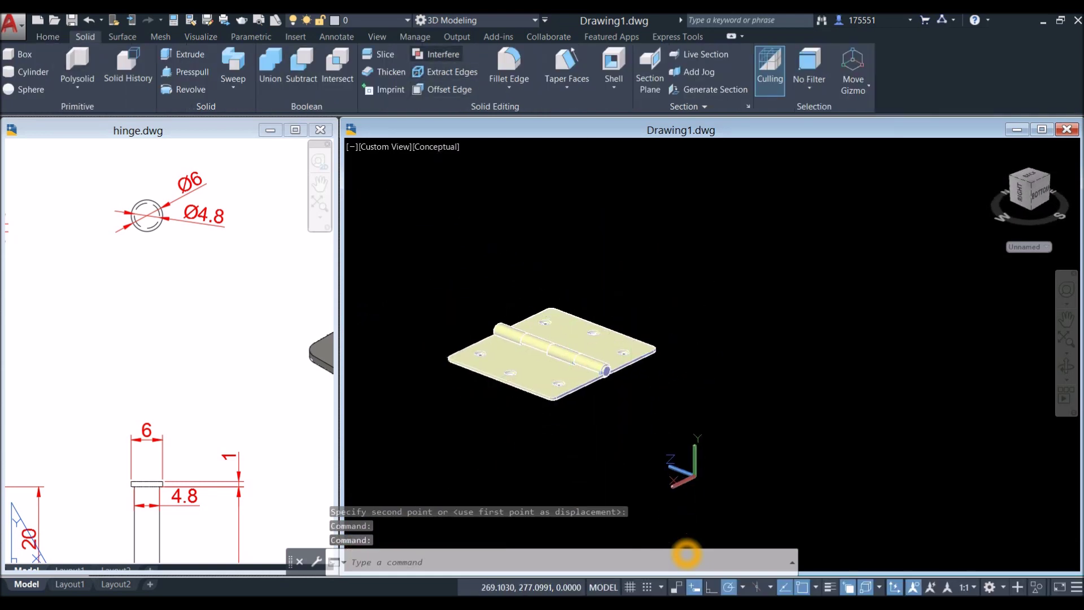
{"action": "left_click", "coordinate": [436, 54]}
{"action": "left_click", "coordinate": [409, 242]}
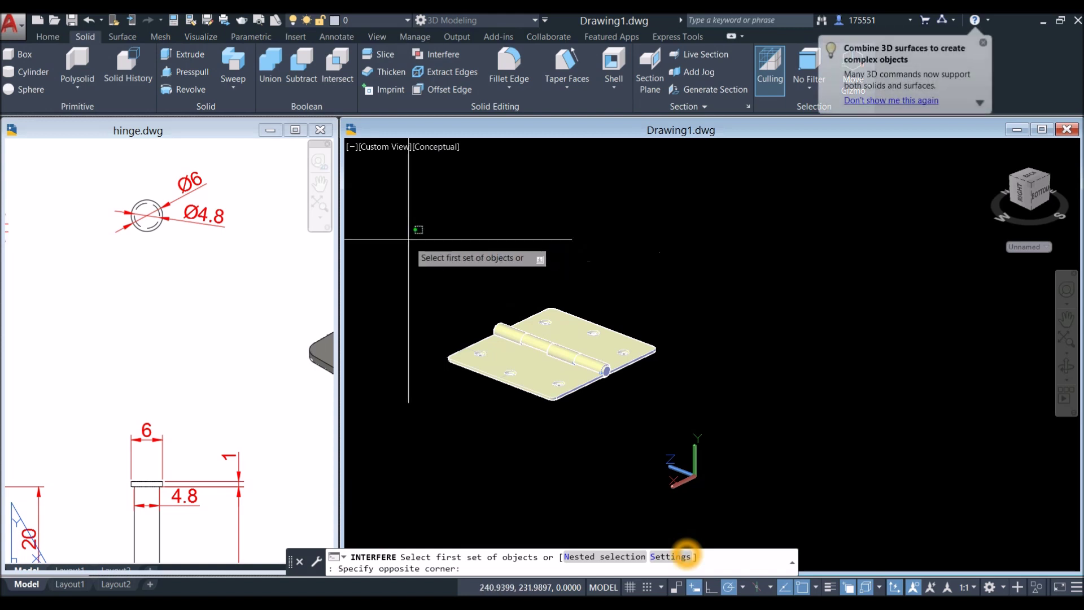
{"action": "left_click", "coordinate": [737, 389]}
{"action": "right_click", "coordinate": [649, 237]}
{"action": "left_click", "coordinate": [681, 247]}
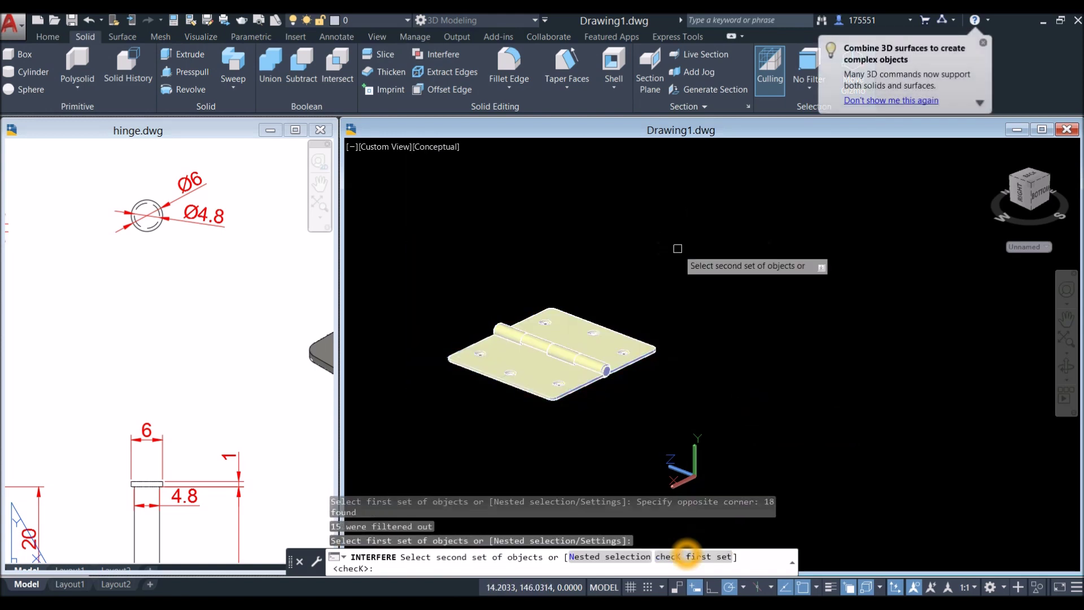
{"action": "left_click", "coordinate": [690, 257]}
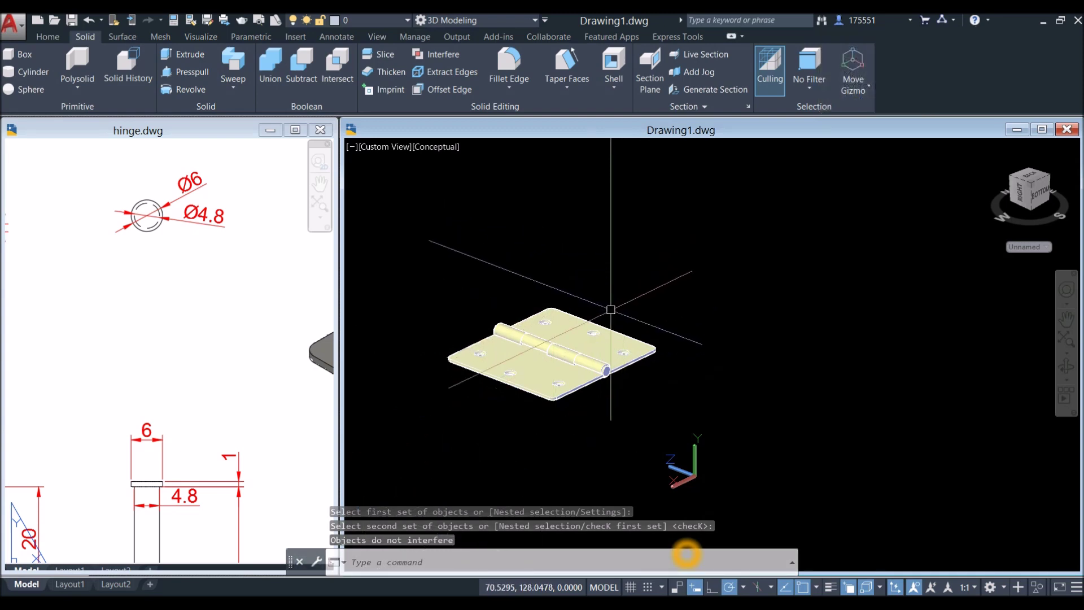
- Set the viewport to Realistic visual style, glance at hinge.dwg, and return to Drawing1
{"action": "left_click", "coordinate": [436, 147]}
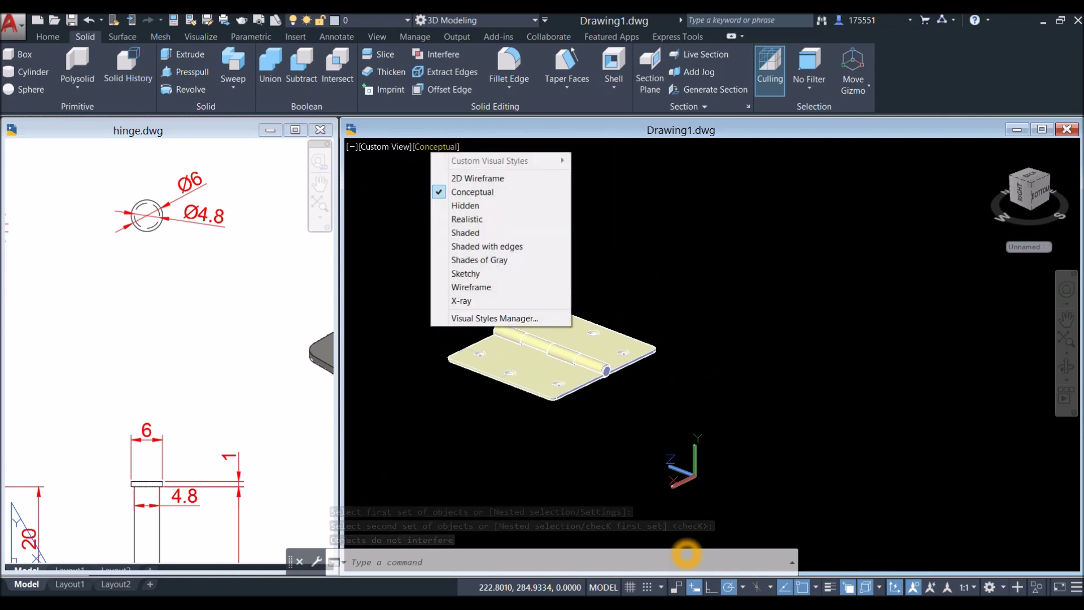
{"action": "left_click", "coordinate": [467, 219]}
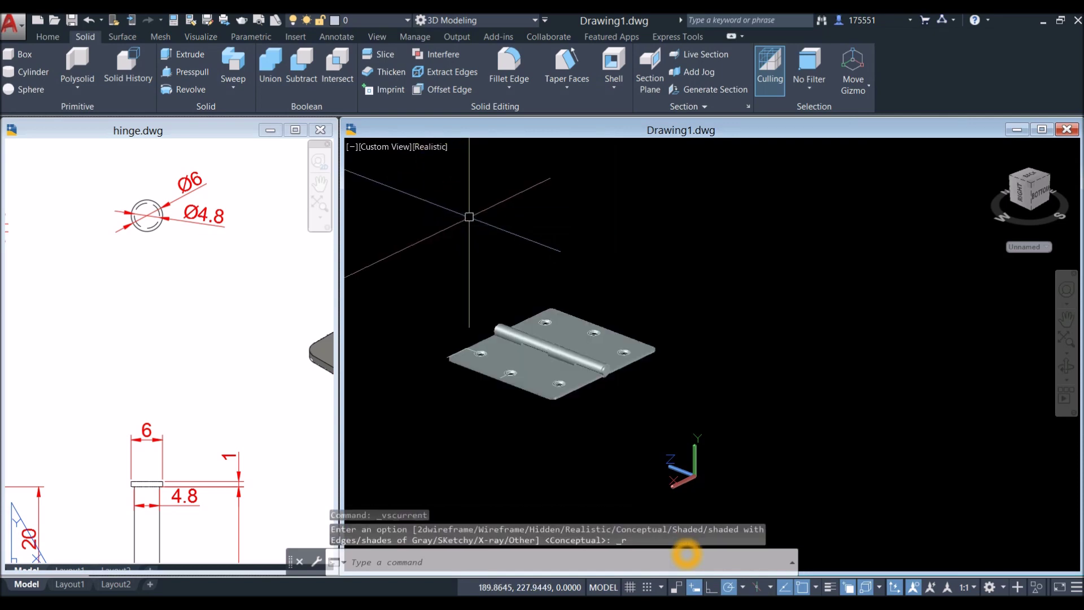
{"action": "left_click", "coordinate": [198, 399]}
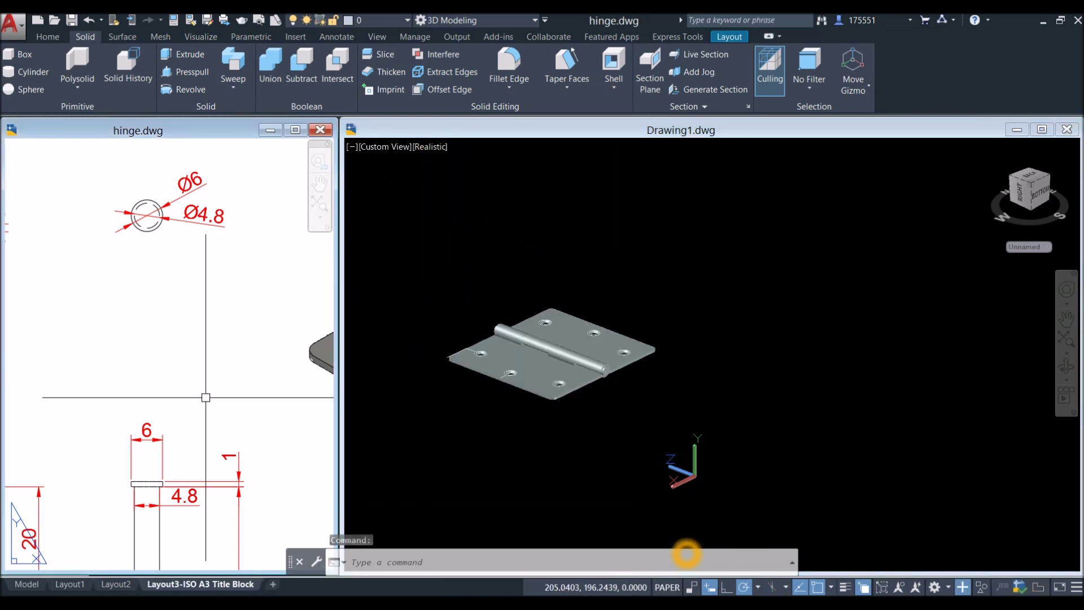
{"action": "scroll", "coordinate": [198, 400], "scroll_direction": "down", "scroll_amount": 4}
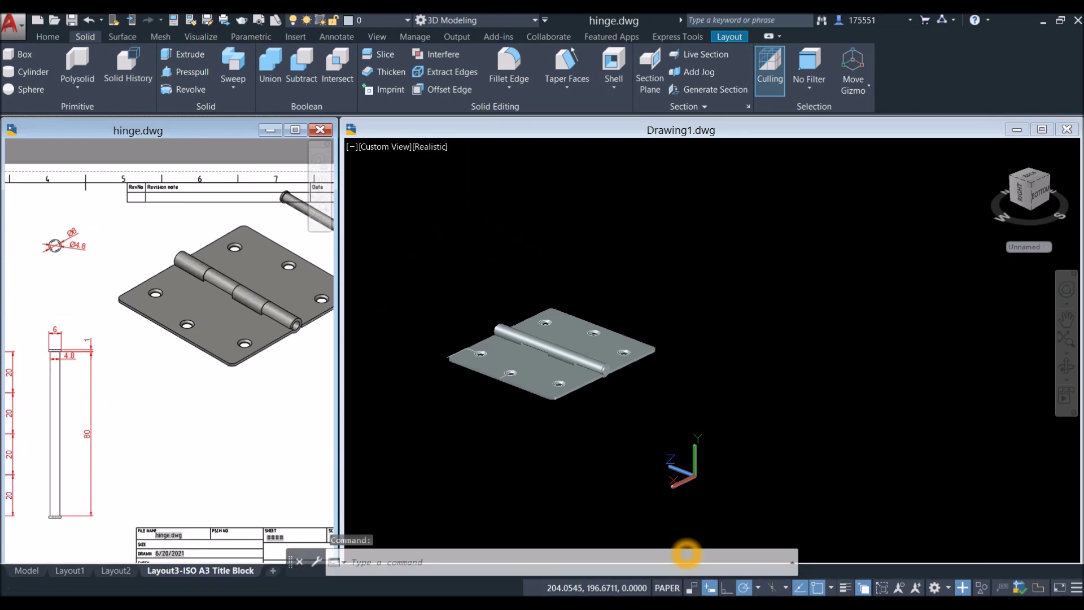
{"action": "left_click", "coordinate": [571, 354]}
{"action": "left_click", "coordinate": [571, 355]}
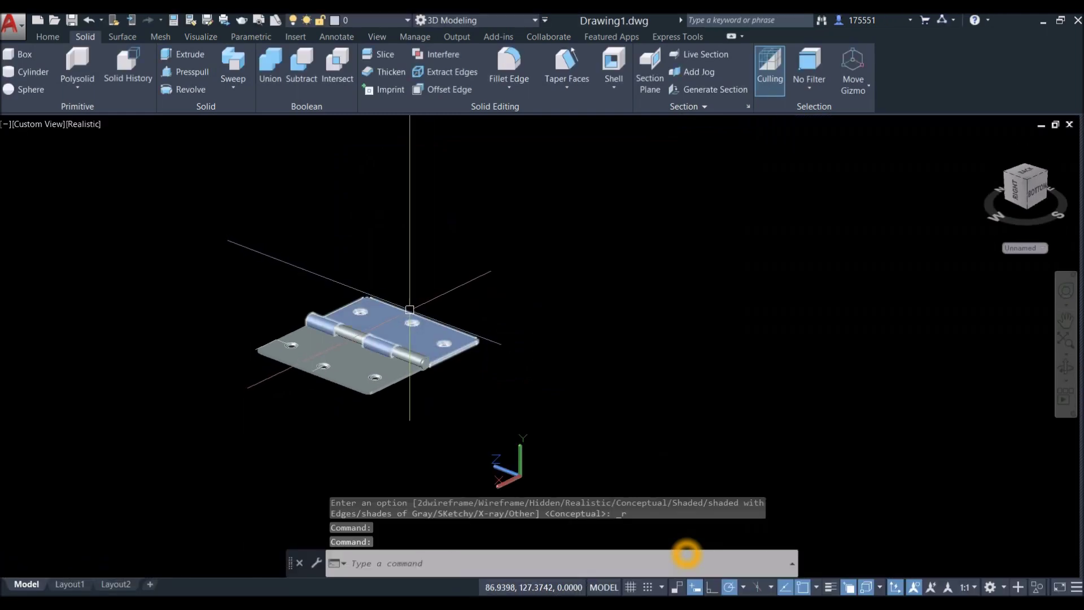
- Zoom in, select the left hinge leaf, and open the Materials browser via MA
{"action": "middle_click_drag", "start_coordinate": [413, 302], "coordinate": [405, 312], "text": "shift"}
{"action": "scroll", "coordinate": [333, 325], "scroll_direction": "up", "scroll_amount": 4}
{"action": "left_click", "coordinate": [333, 326]}
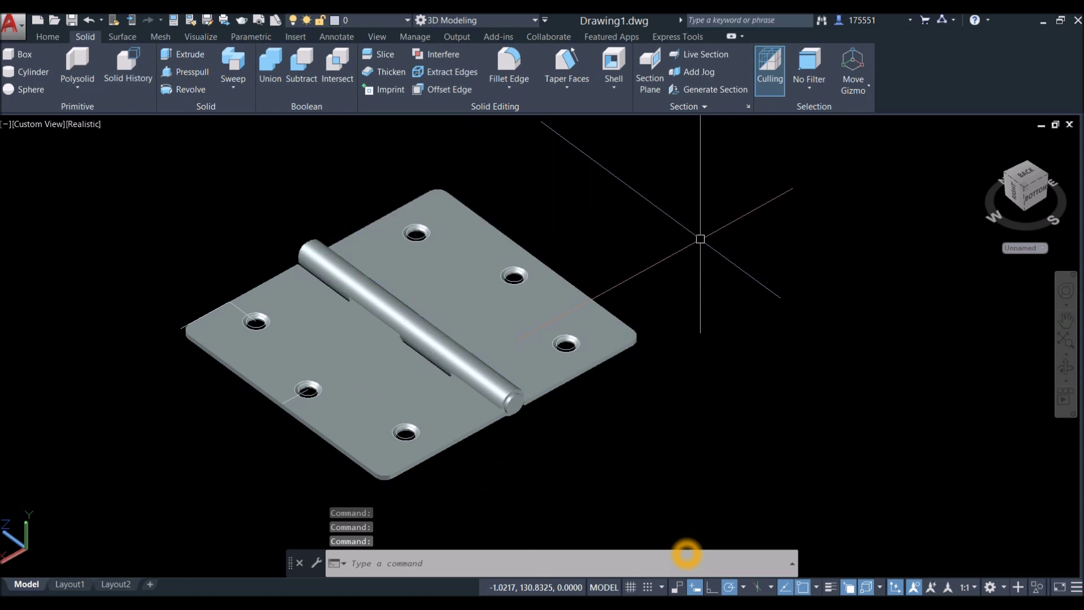
{"action": "type", "text": "MA"}
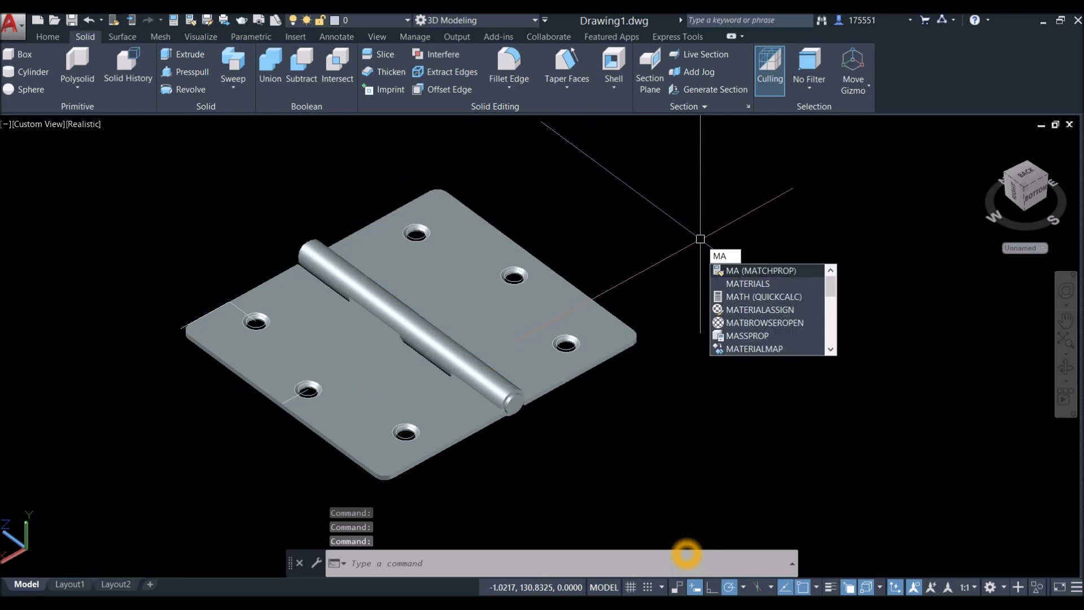
{"action": "key", "text": "Escape"}
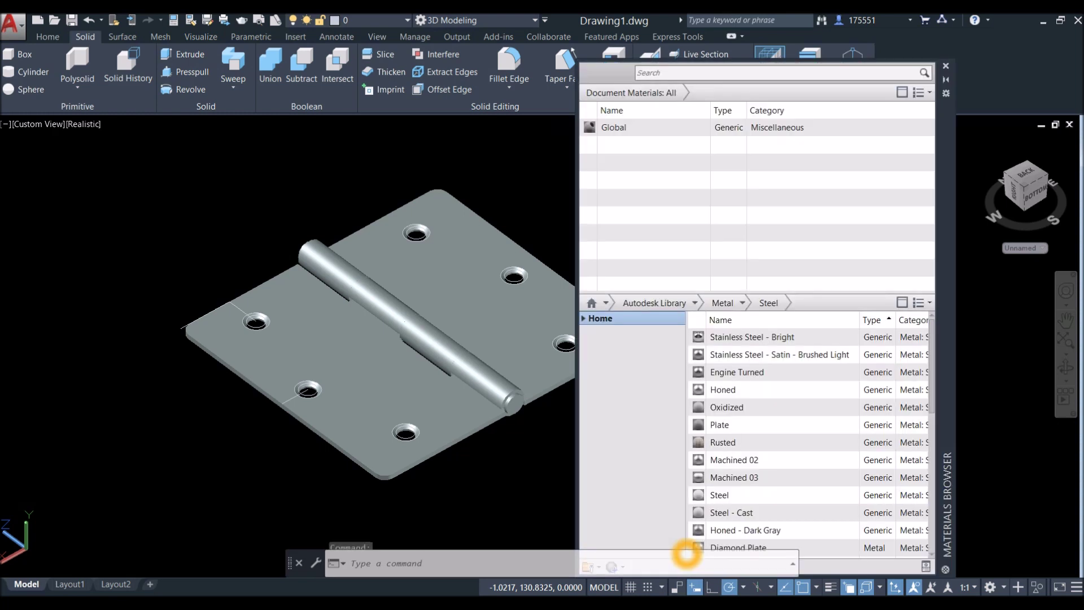
- Add Glossy - Sienna from the Metallic Paint category to the document materials
{"action": "scroll", "coordinate": [705, 238], "scroll_direction": "down", "scroll_amount": 2}
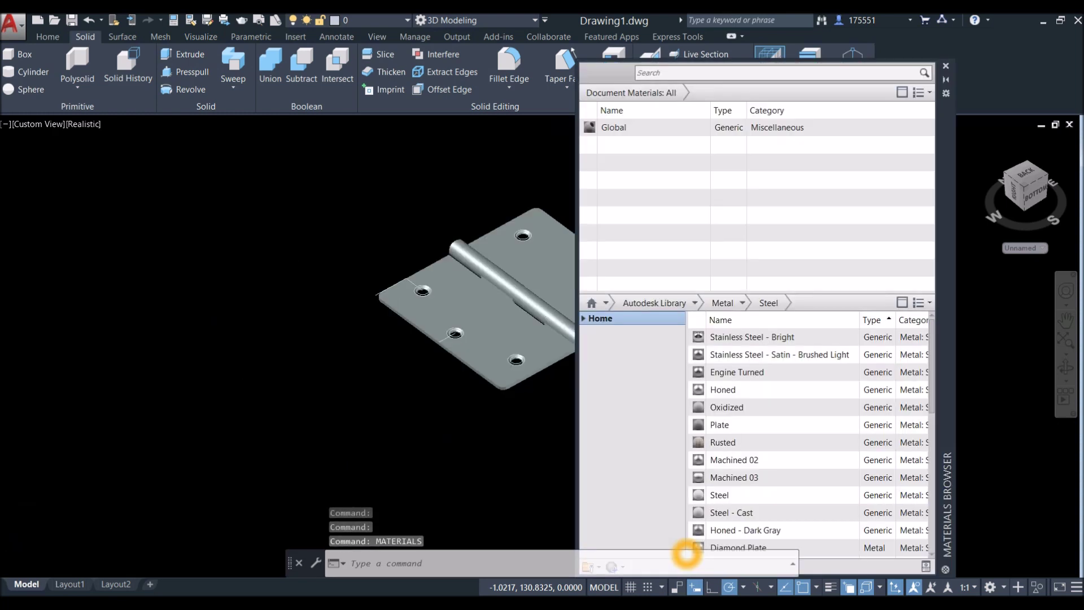
{"action": "left_click", "coordinate": [695, 302]}
{"action": "left_click", "coordinate": [623, 307]}
{"action": "left_click", "coordinate": [694, 303]}
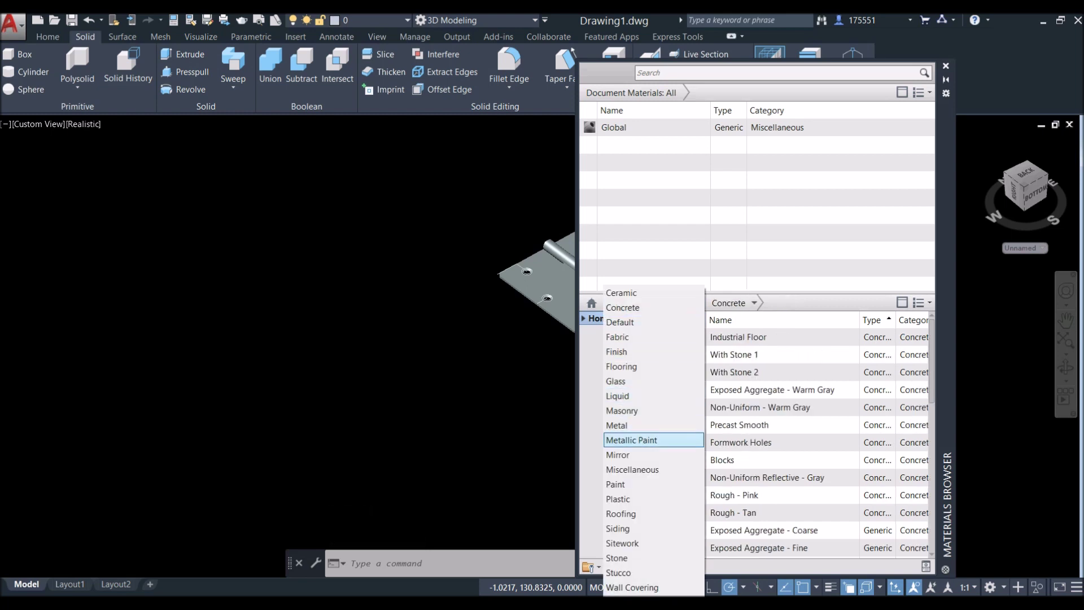
{"action": "left_click", "coordinate": [632, 440]}
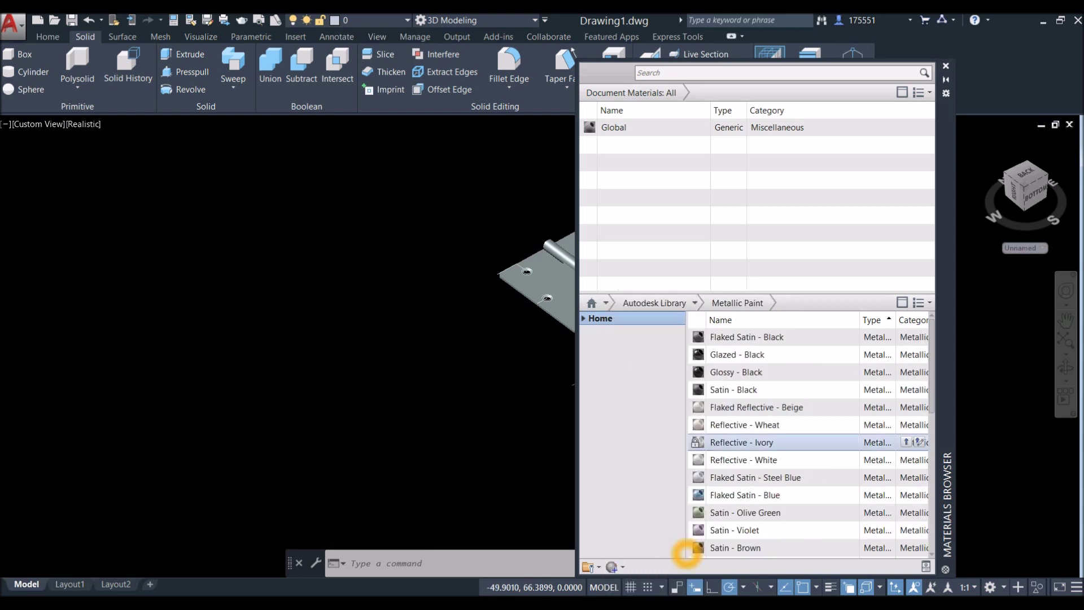
{"action": "scroll", "coordinate": [687, 553], "scroll_direction": "down", "scroll_amount": 2}
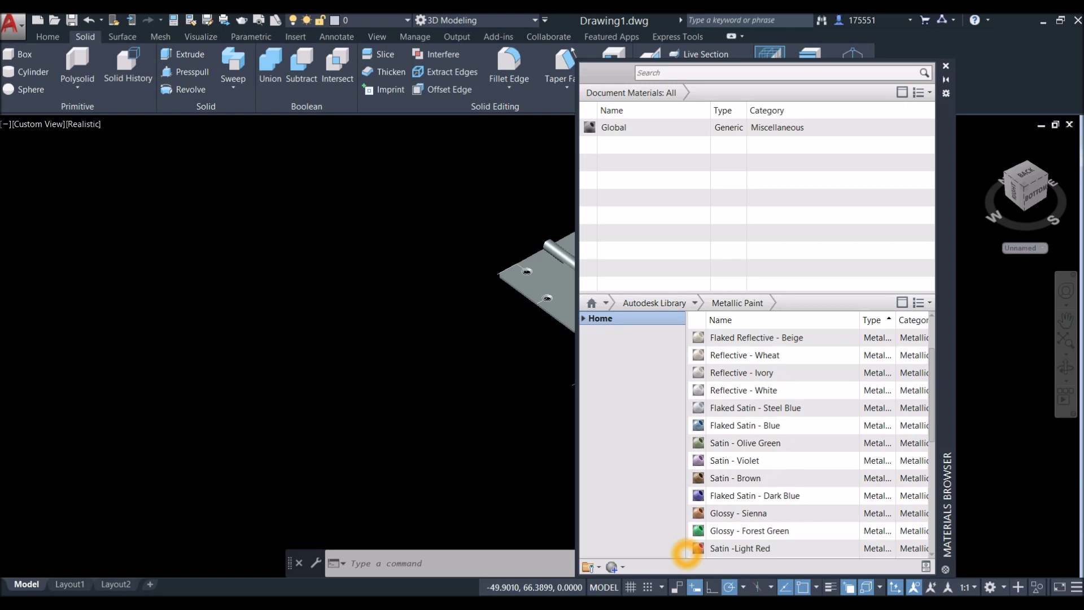
{"action": "scroll", "coordinate": [686, 554], "scroll_direction": "down", "scroll_amount": 1}
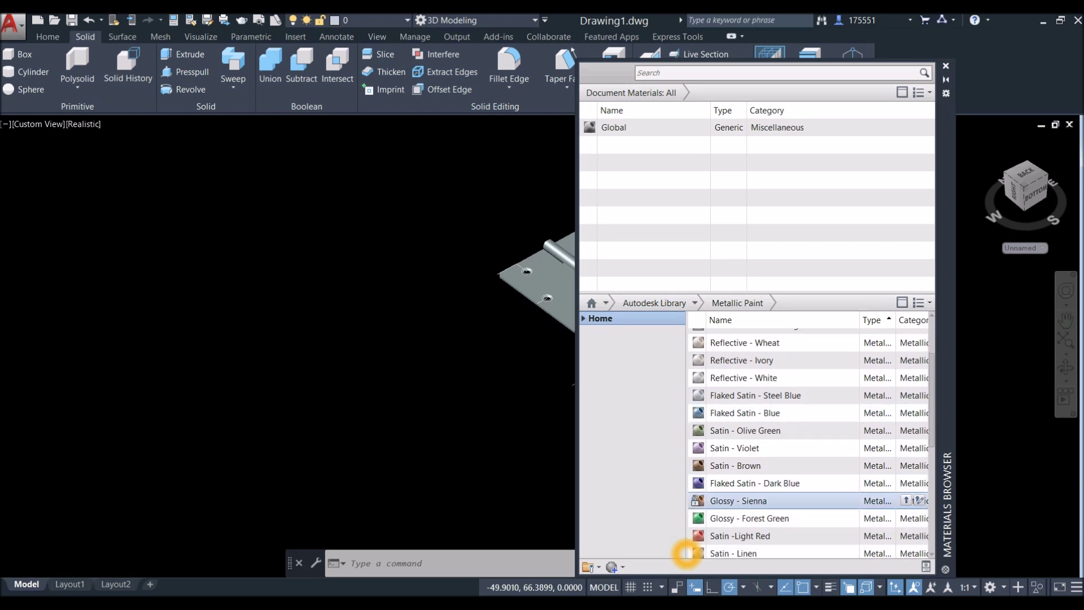
{"action": "left_click", "coordinate": [906, 500]}
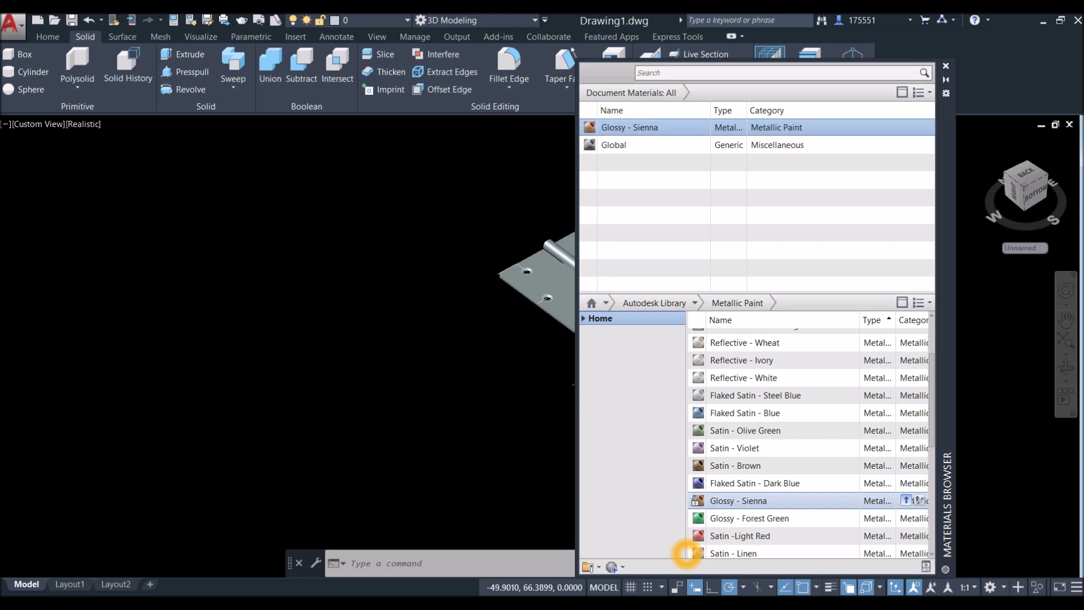
{"action": "left_click", "coordinate": [477, 332]}
- Window-select the whole hinge and assign Glossy - Sienna to it
{"action": "middle_click_drag", "start_coordinate": [477, 332], "coordinate": [226, 372]}
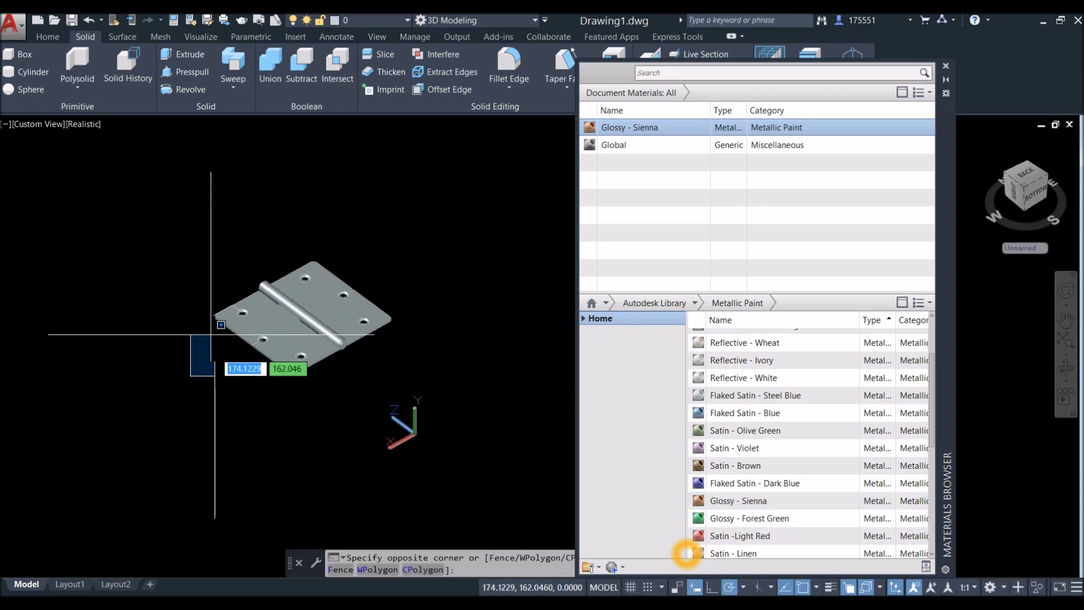
{"action": "left_click", "coordinate": [170, 235]}
{"action": "left_click", "coordinate": [159, 219]}
{"action": "left_click", "coordinate": [465, 392]}
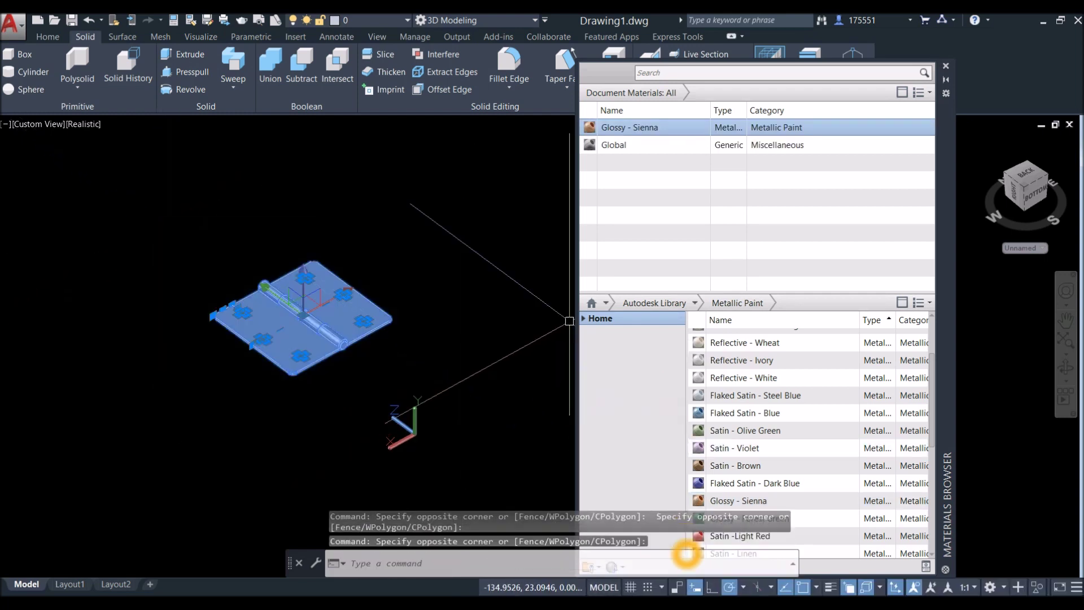
{"action": "right_click", "coordinate": [926, 128]}
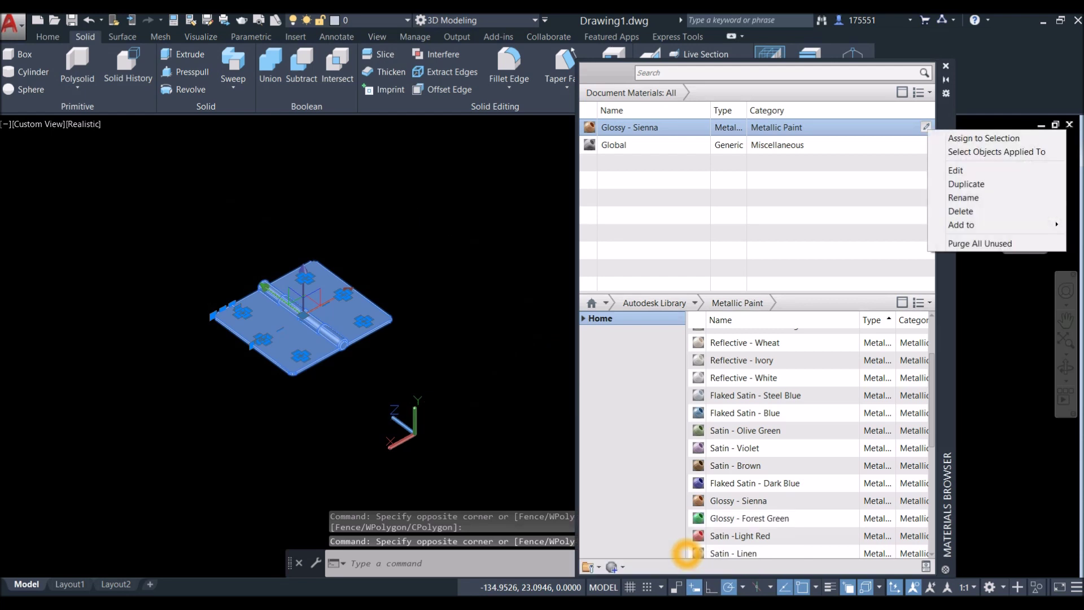
{"action": "left_click", "coordinate": [984, 138]}
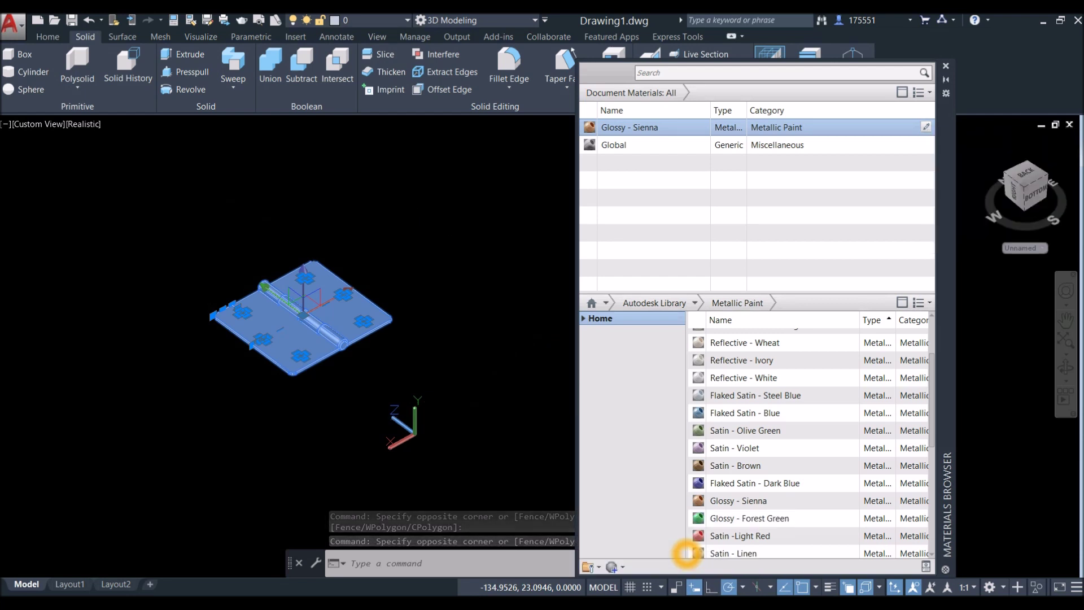
- Zoom in on the hinge and open the Glossy - Sienna material settings
{"action": "scroll", "coordinate": [301, 354], "scroll_direction": "up", "scroll_amount": 5}
{"action": "middle_click_drag", "start_coordinate": [301, 355], "coordinate": [475, 268], "text": "shift"}
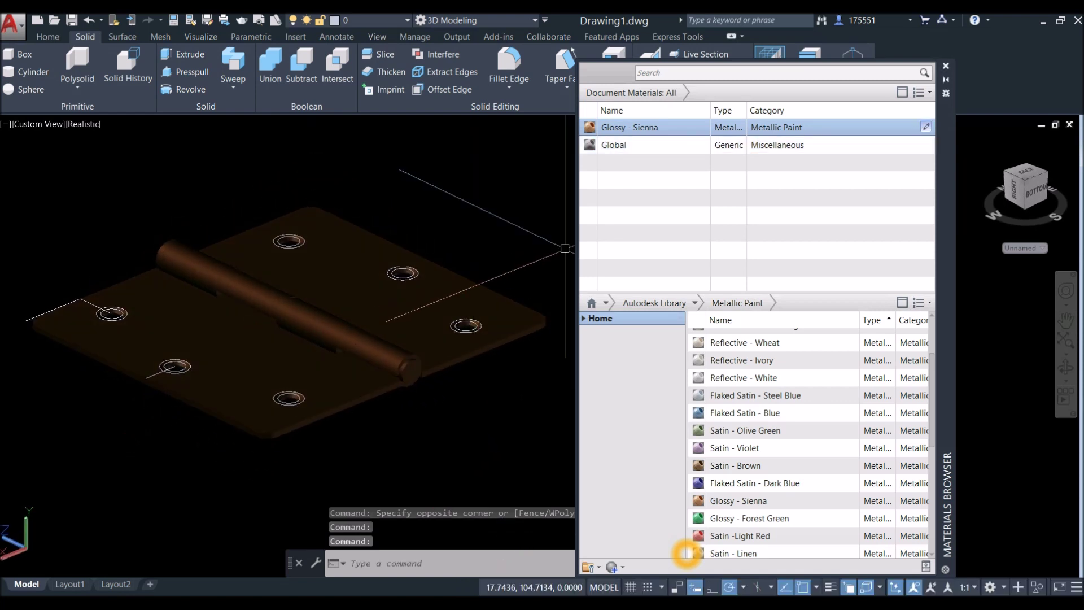
{"action": "left_click", "coordinate": [926, 566]}
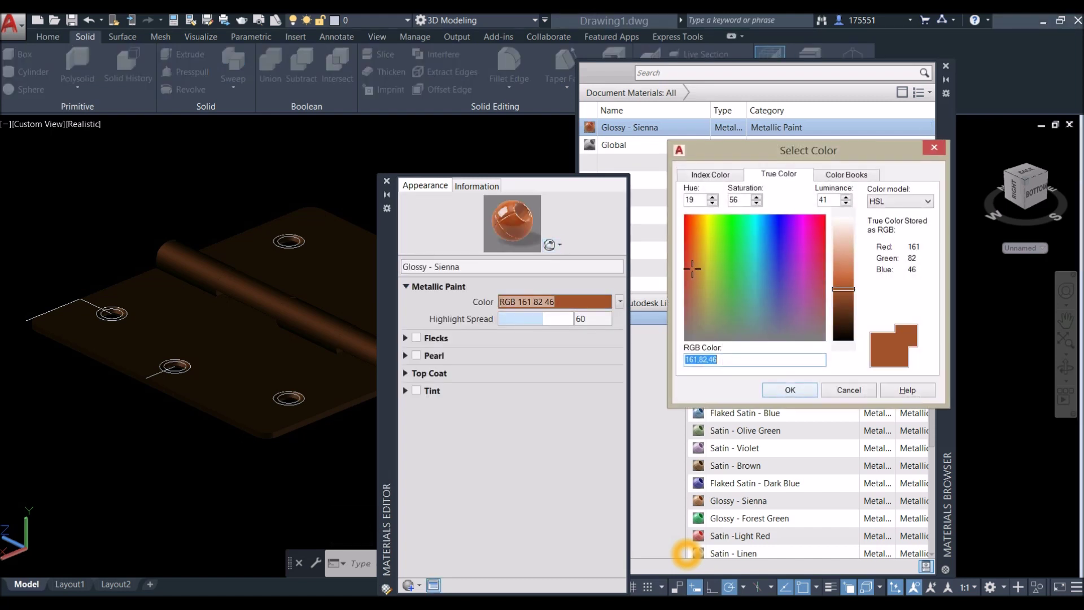
- Change Glossy - Sienna's colour to RGB 208 131 67 and close the editor
{"action": "left_click", "coordinate": [704, 258]}
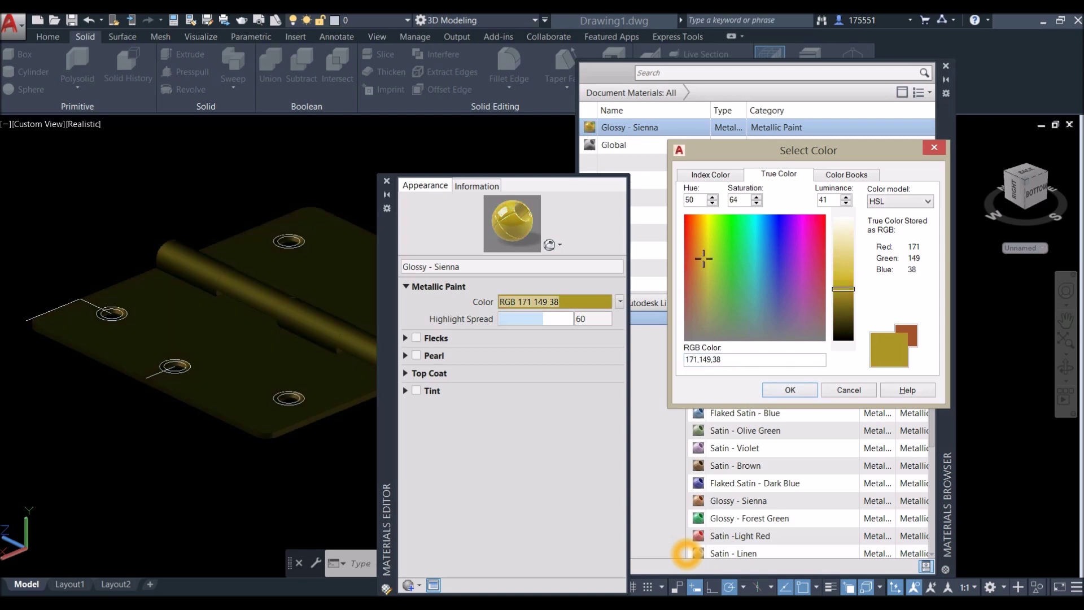
{"action": "left_click", "coordinate": [699, 278]}
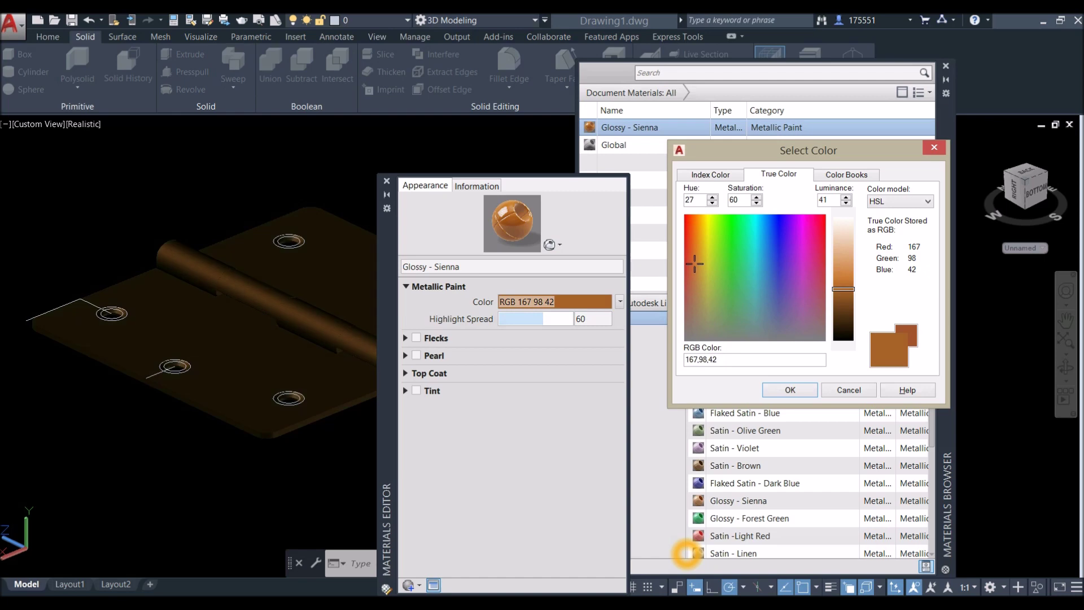
{"action": "left_click", "coordinate": [844, 273]}
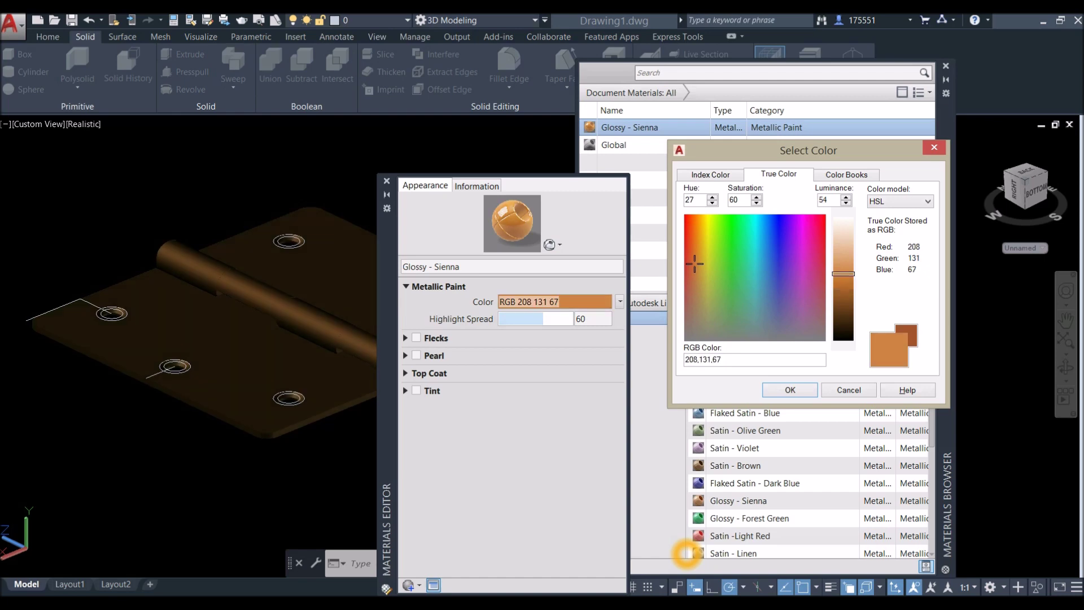
{"action": "key", "text": "Return"}
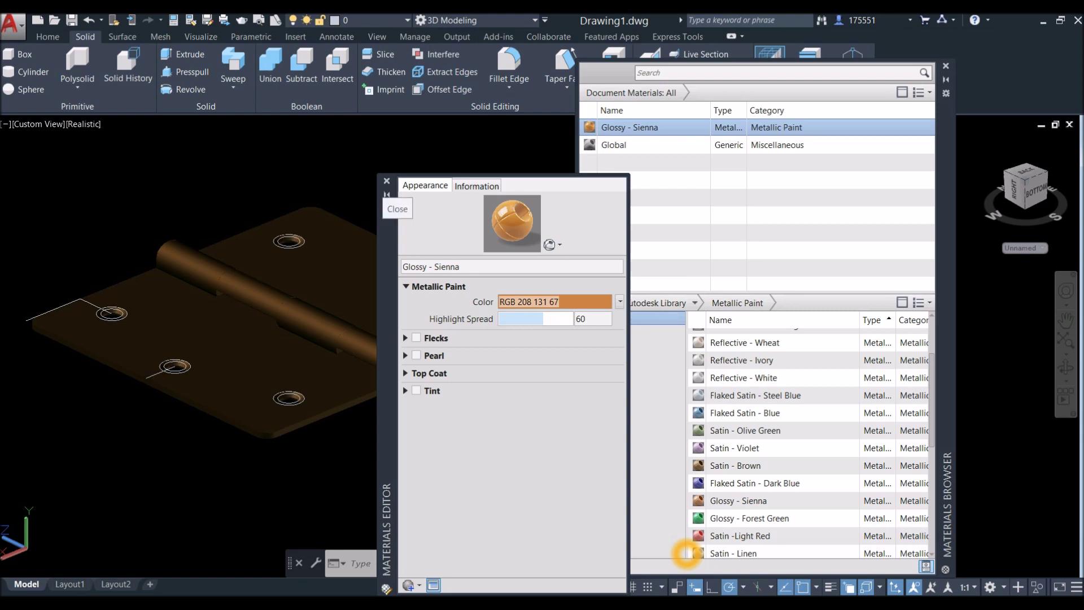
{"action": "left_click", "coordinate": [387, 181]}
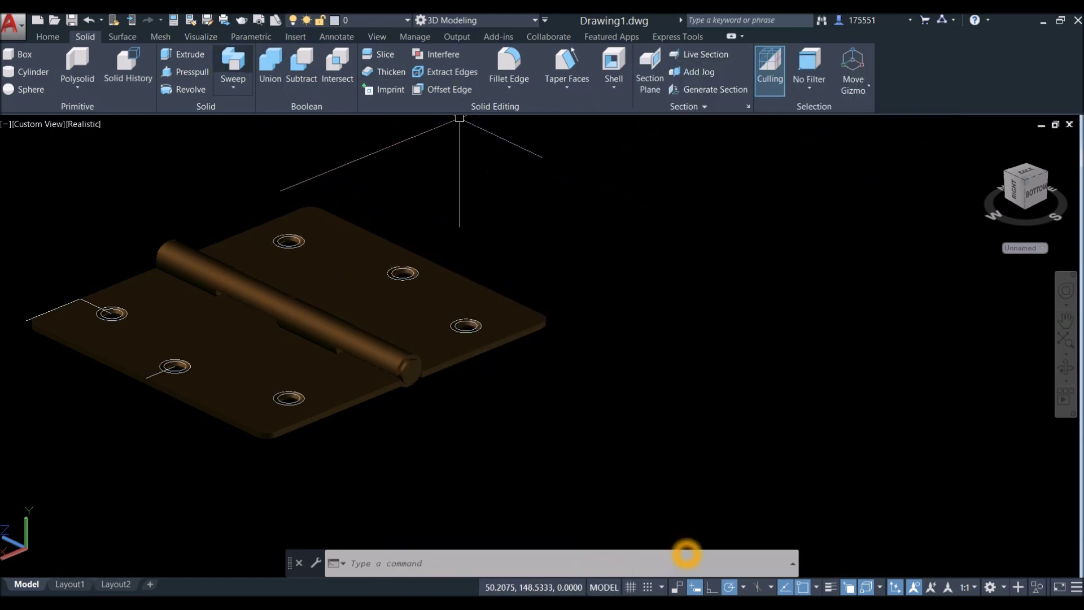
- Turn on Default Lighting so the hinge renders bright copper-orange at exposure 6.50
{"action": "left_click", "coordinate": [201, 36]}
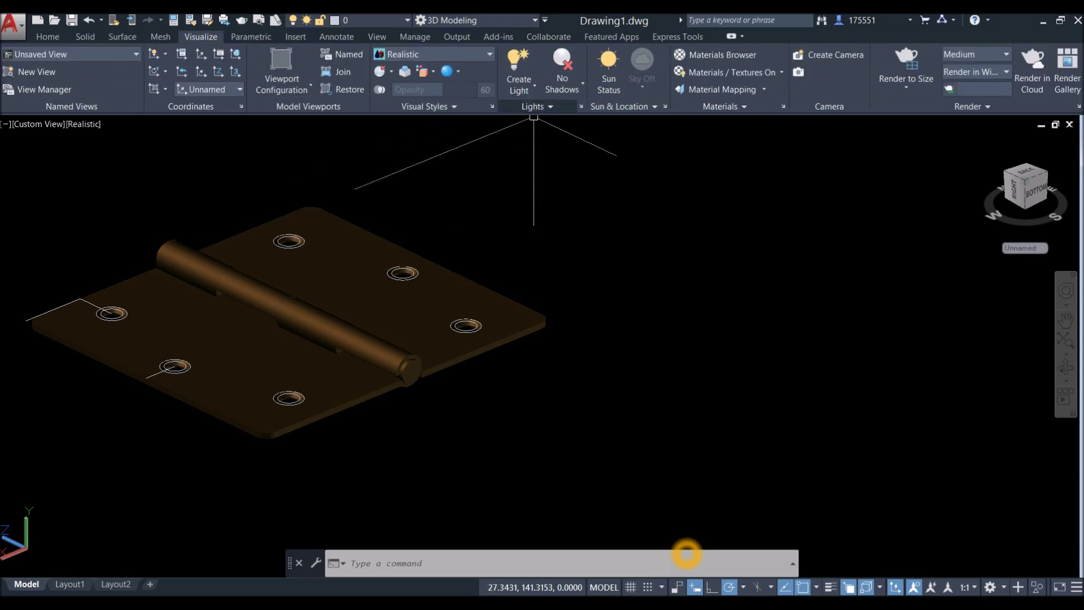
{"action": "left_click", "coordinate": [533, 106]}
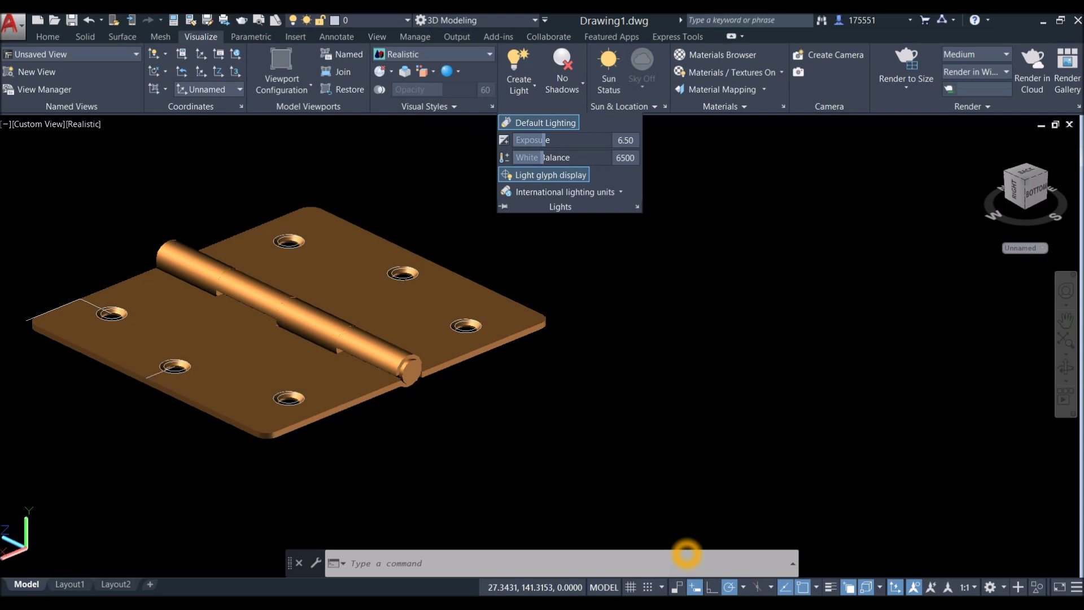
{"action": "middle_click_drag", "start_coordinate": [259, 319], "coordinate": [317, 324], "text": "shift"}
- Move the assembled hinge to the right of its old spot
{"action": "scroll", "coordinate": [687, 555], "scroll_direction": "down", "scroll_amount": 3}
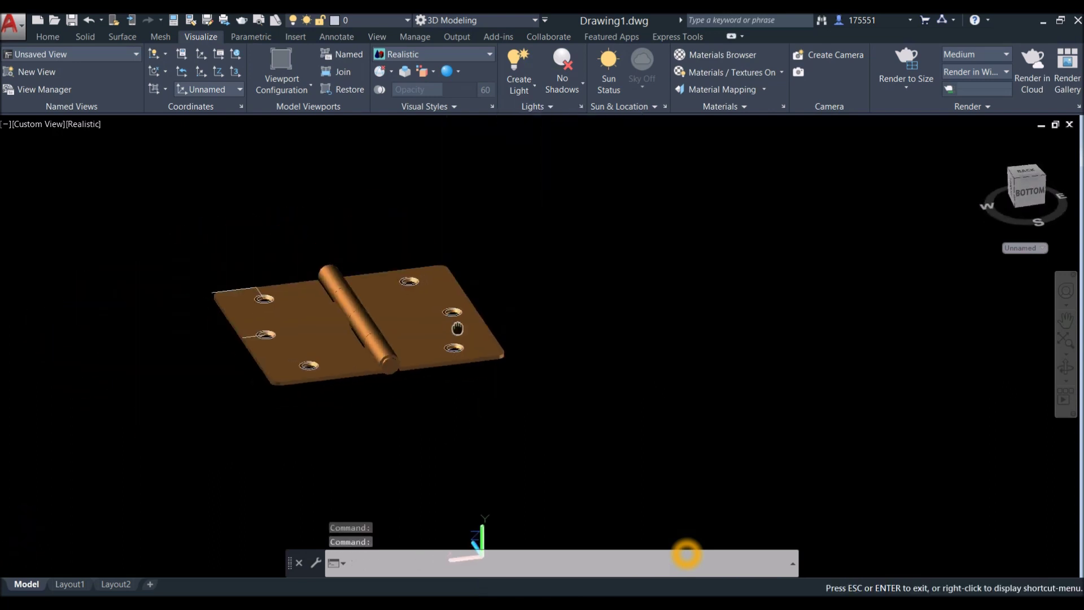
{"action": "middle_click_drag", "start_coordinate": [687, 555], "coordinate": [515, 351], "text": "shift"}
{"action": "scroll", "coordinate": [516, 351], "scroll_direction": "up", "scroll_amount": 2}
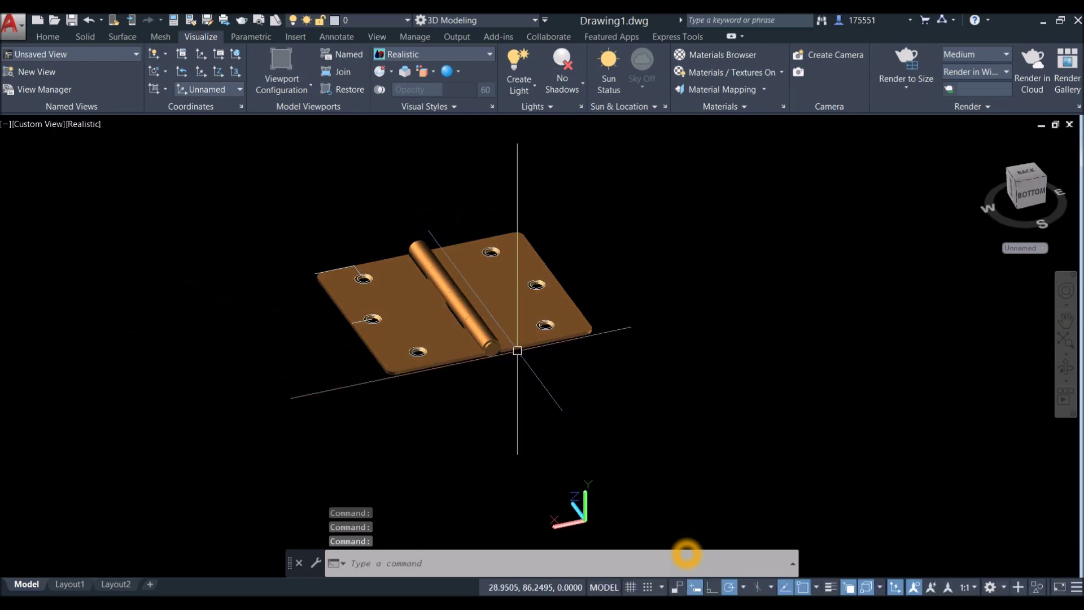
{"action": "left_click", "coordinate": [513, 370]}
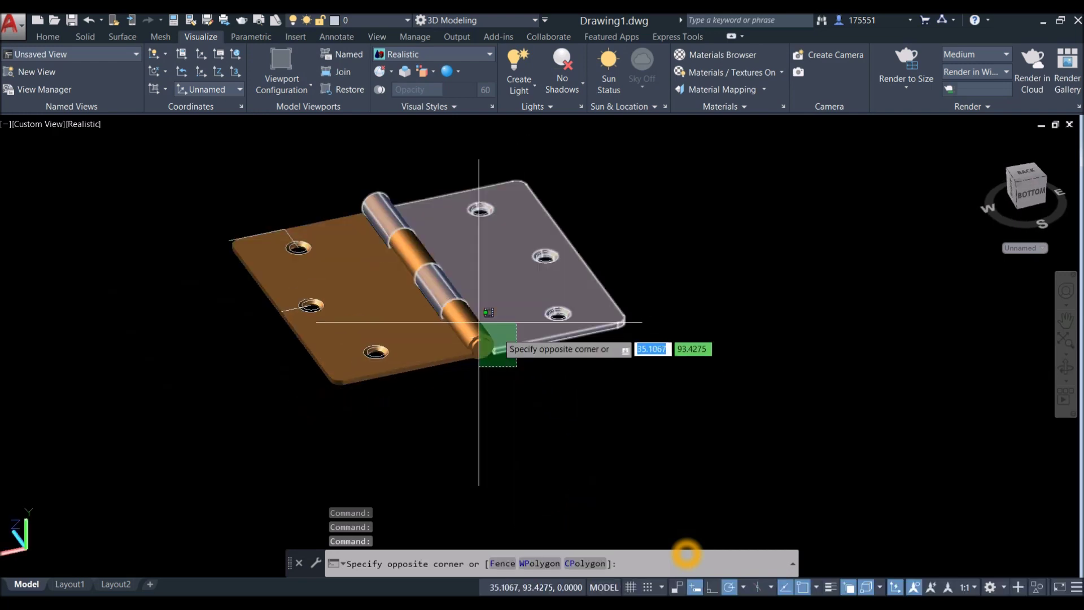
{"action": "left_click", "coordinate": [435, 289]}
{"action": "right_click", "coordinate": [625, 197]}
{"action": "left_click", "coordinate": [654, 286]}
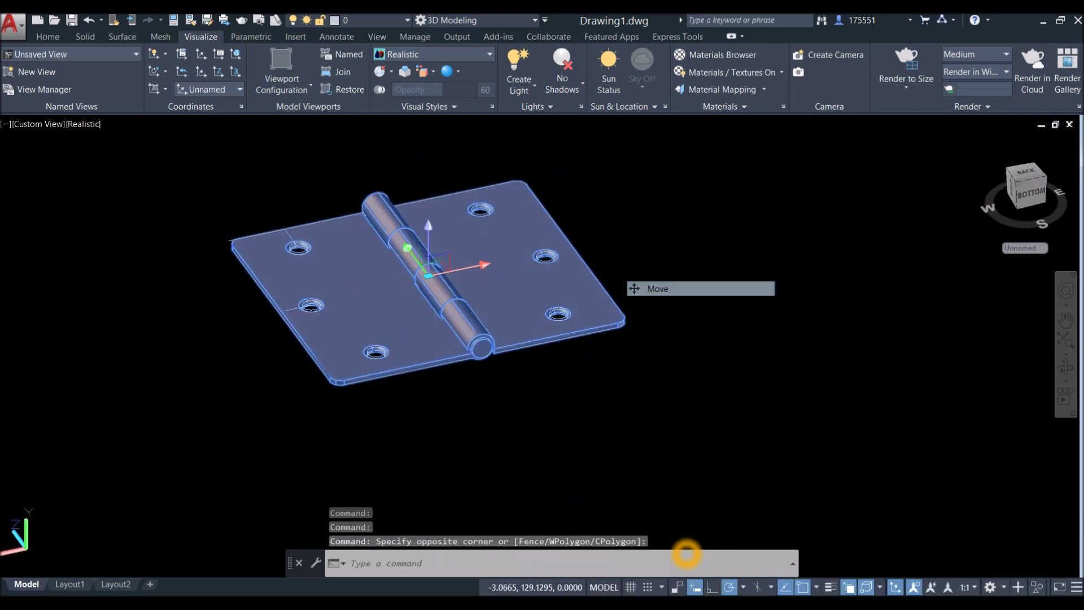
{"action": "left_click", "coordinate": [670, 284]}
{"action": "middle_click_drag", "start_coordinate": [856, 226], "coordinate": [719, 305], "text": "shift"}
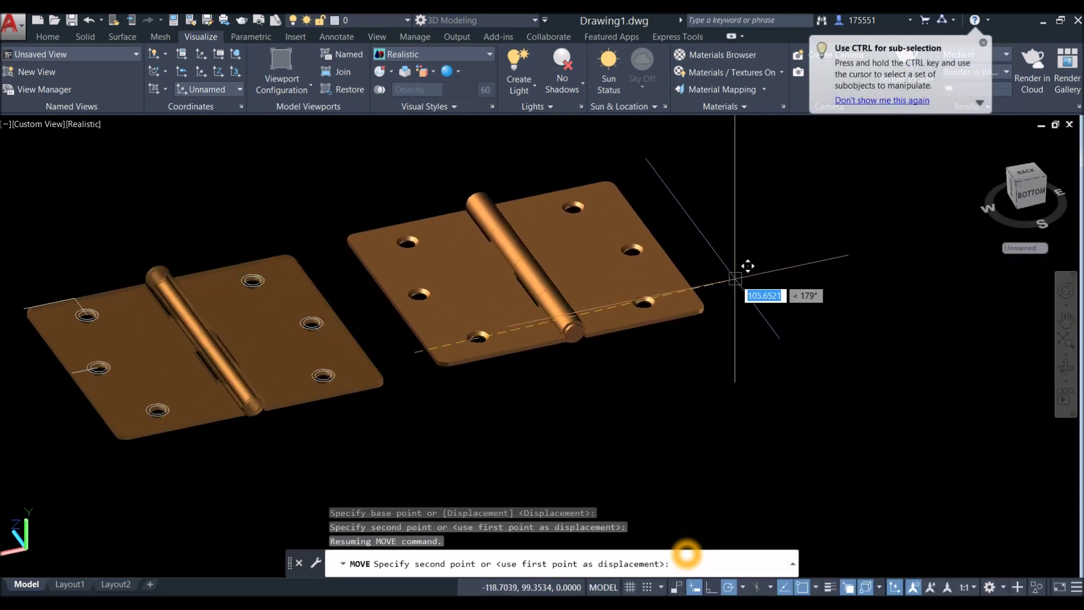
{"action": "left_click", "coordinate": [774, 269]}
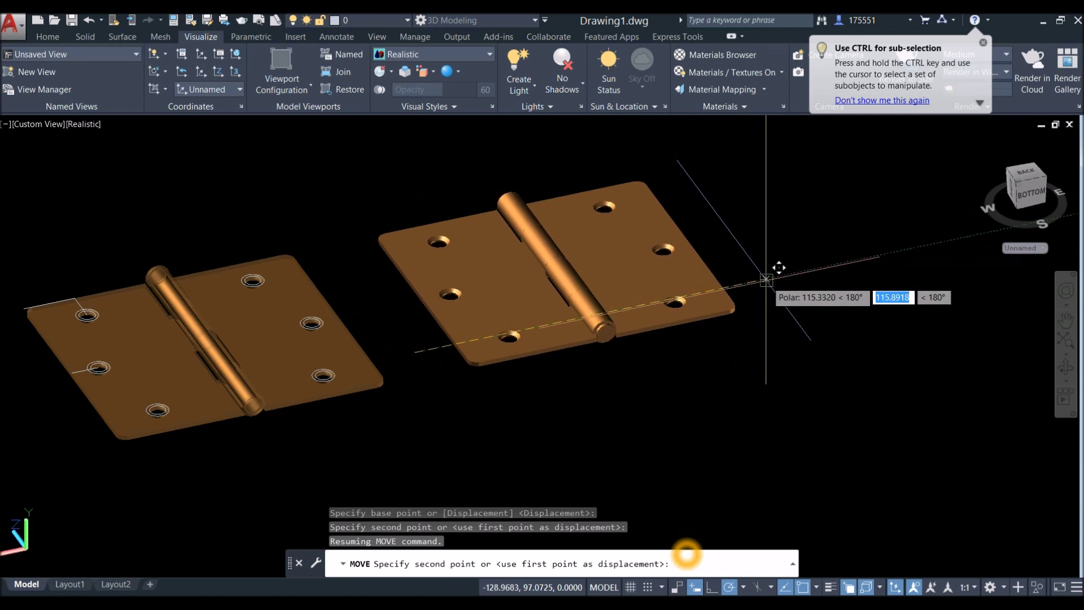
- Erase the 15 leftover construction circles and lines
{"action": "left_click", "coordinate": [357, 444]}
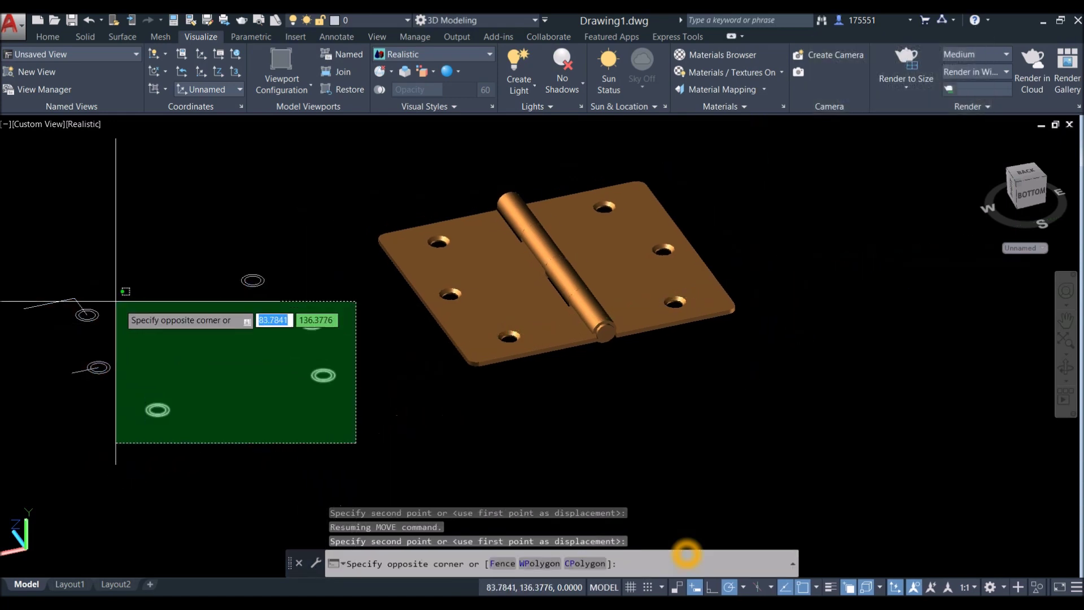
{"action": "left_click", "coordinate": [23, 263]}
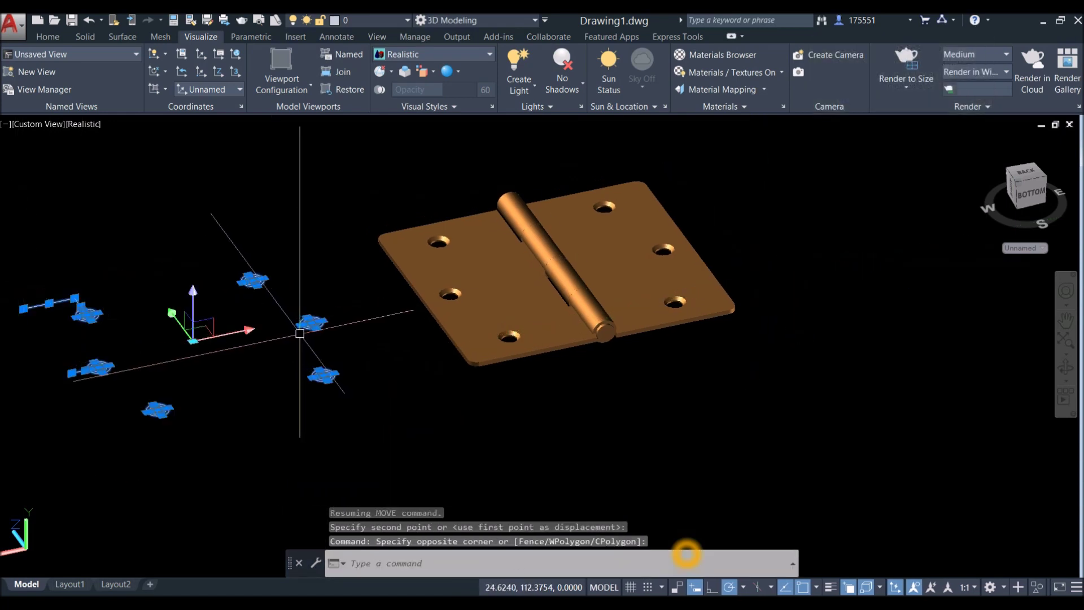
{"action": "key", "text": "Delete"}
{"action": "mouse_move", "coordinate": [303, 341]}
{"action": "middle_mouse_down", "text": "shift"}
{"action": "mouse_move", "coordinate": [353, 365]}
{"action": "mouse_move", "coordinate": [373, 362]}
{"action": "middle_mouse_up", "text": "shift"}
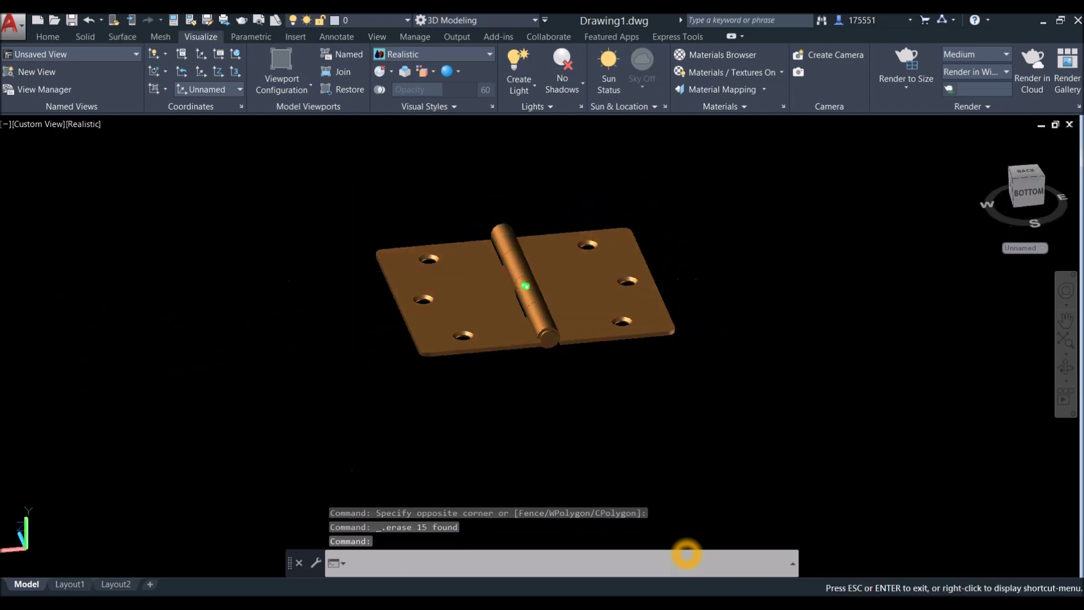
{"action": "left_click", "coordinate": [34, 124]}
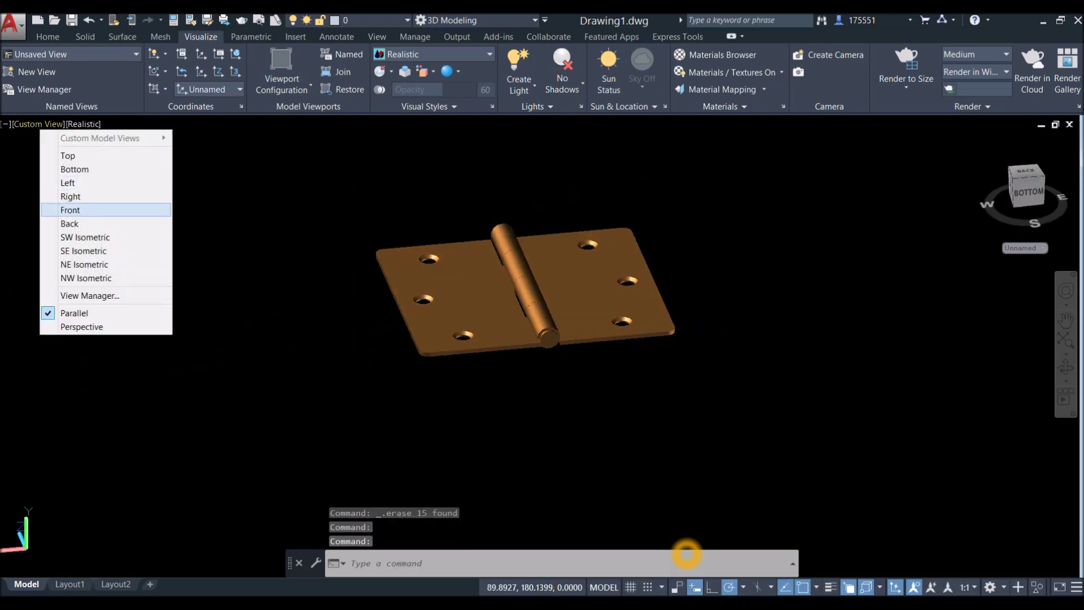
- In Front view, 3D-rotate the right leaf 90° about the pin centre to stand upright
{"action": "left_click", "coordinate": [70, 210]}
{"action": "middle_click_drag", "start_coordinate": [492, 280], "coordinate": [273, 234]}
{"action": "left_click", "coordinate": [47, 36]}
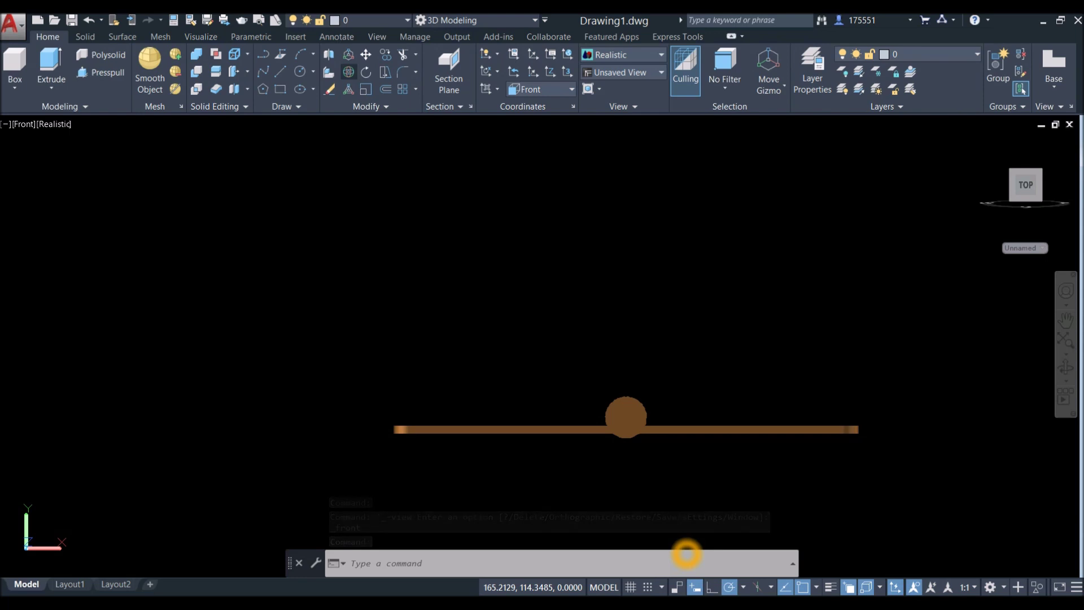
{"action": "left_click", "coordinate": [348, 72]}
{"action": "scroll", "coordinate": [649, 466], "scroll_direction": "up", "scroll_amount": 3}
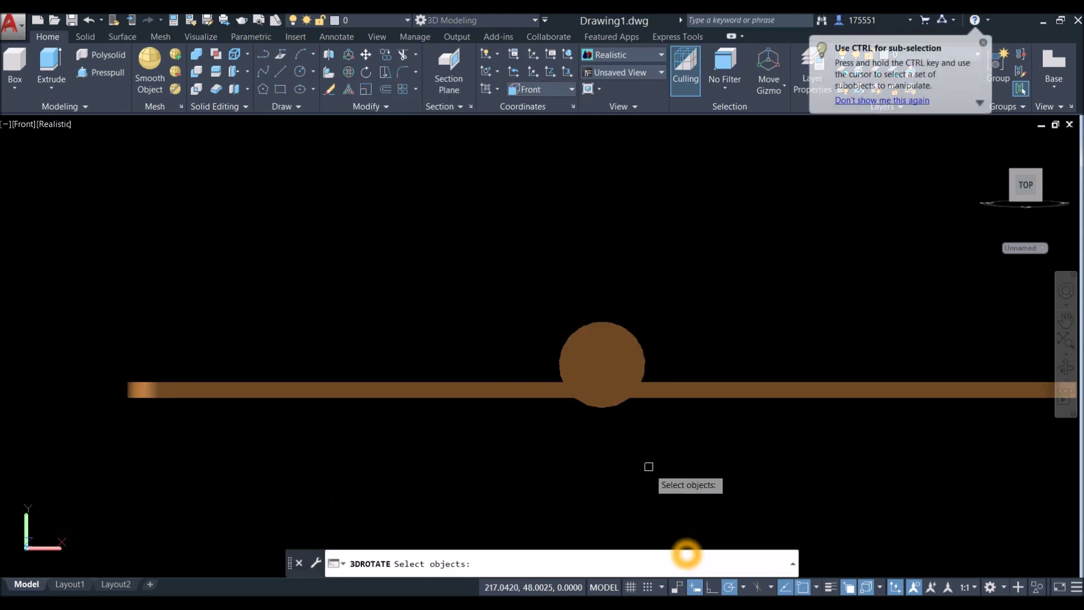
{"action": "left_click", "coordinate": [698, 398]}
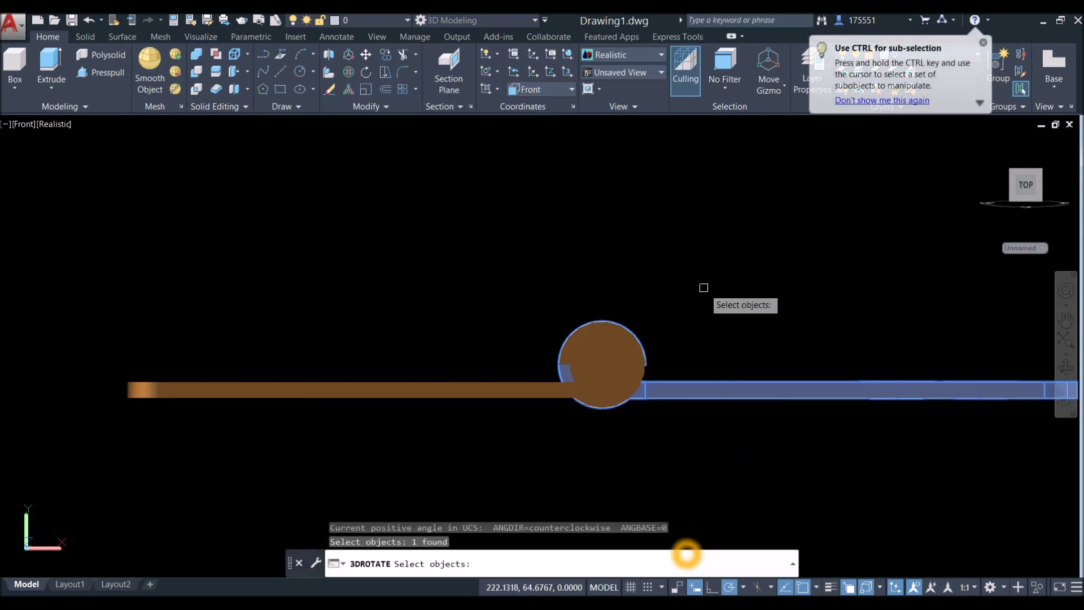
{"action": "key", "text": "Return"}
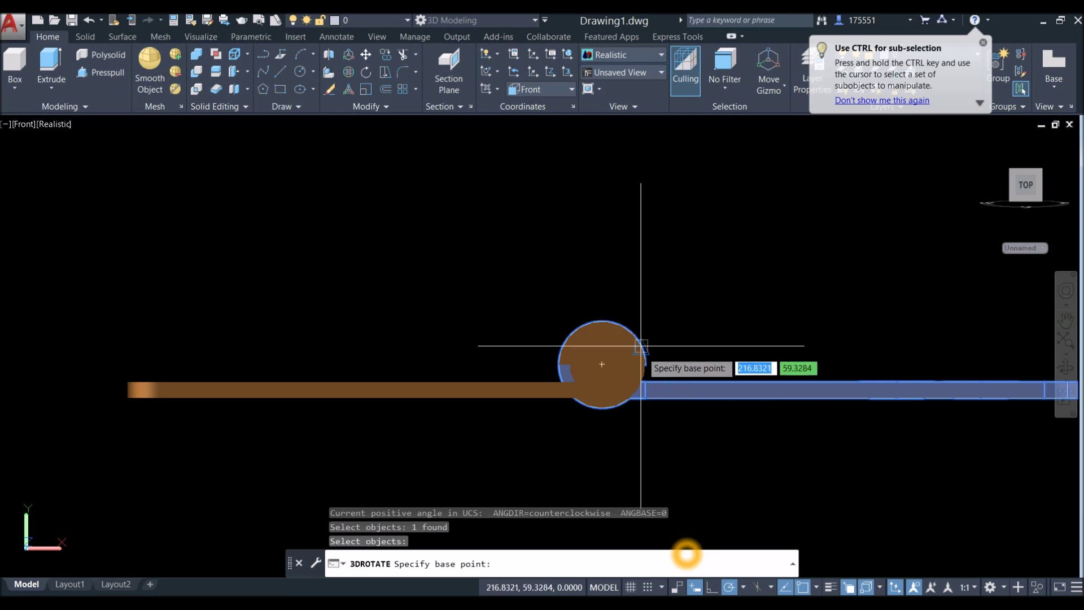
{"action": "left_click", "coordinate": [602, 364]}
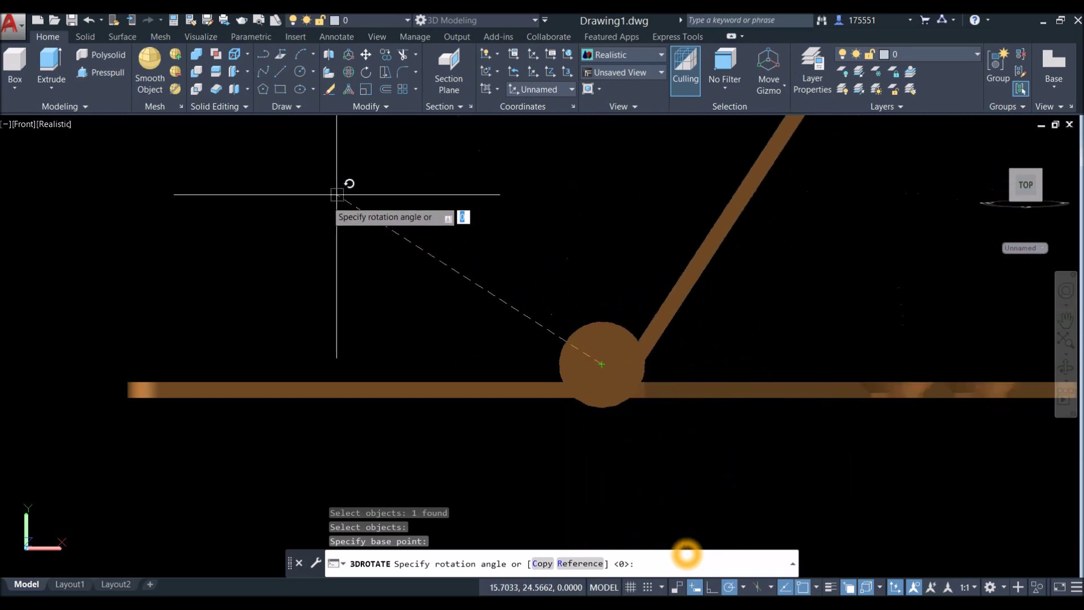
{"action": "middle_click_drag", "start_coordinate": [210, 272], "coordinate": [390, 247]}
{"action": "scroll", "coordinate": [375, 260], "scroll_direction": "down", "scroll_amount": 2}
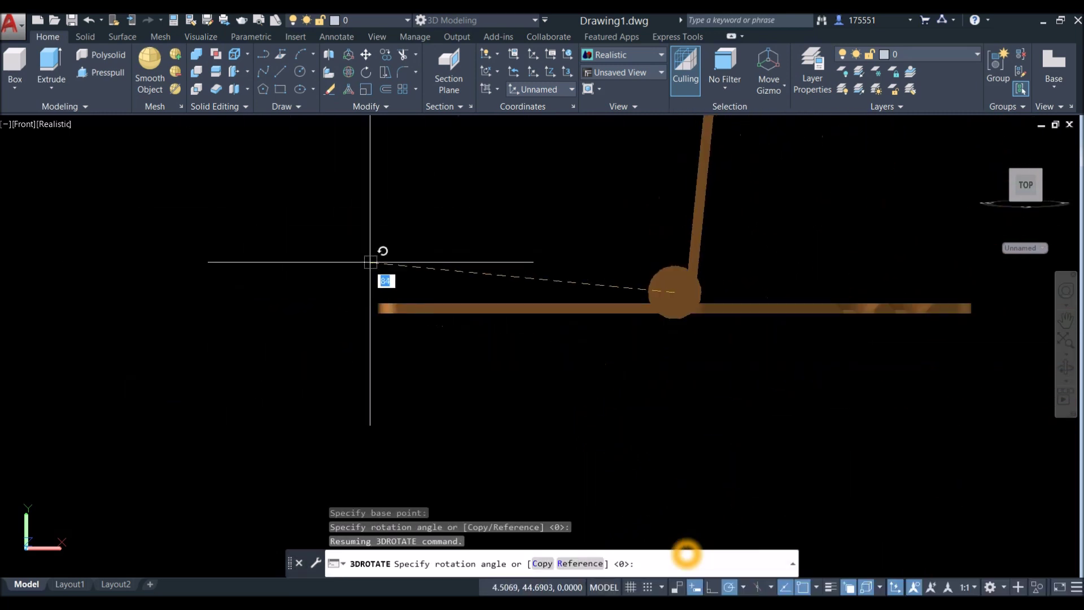
{"action": "left_click", "coordinate": [333, 292]}
- Orbit into a 3D view of the opened, right-angled hinge
{"action": "middle_click_drag", "start_coordinate": [334, 293], "coordinate": [412, 346], "text": "shift"}
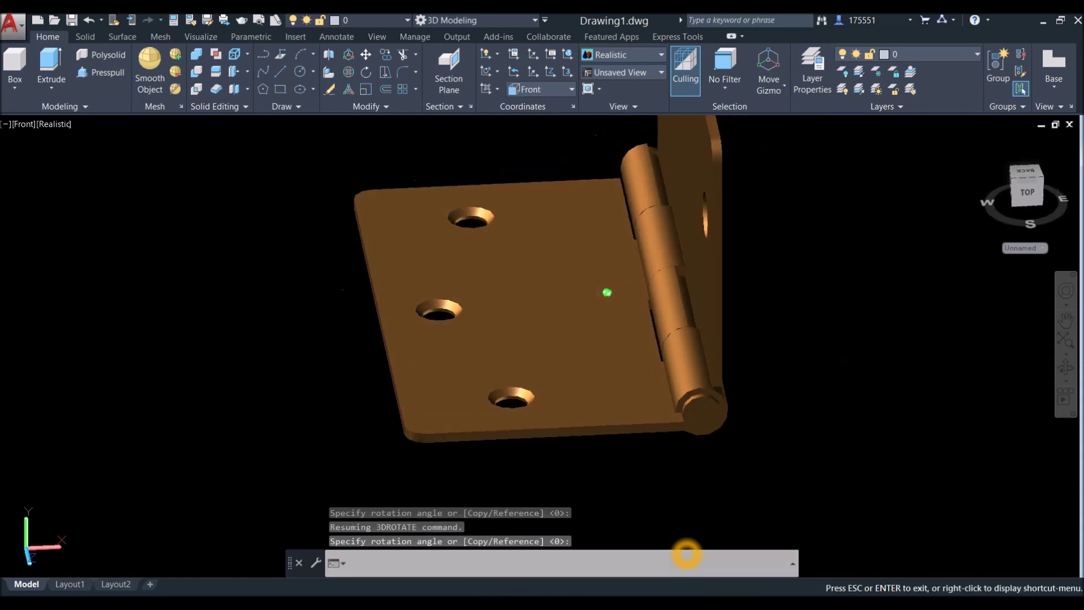
{"action": "key", "text": "Return"}
{"action": "scroll", "coordinate": [408, 350], "scroll_direction": "down", "scroll_amount": 4}
{"action": "key", "text": "Escape"}
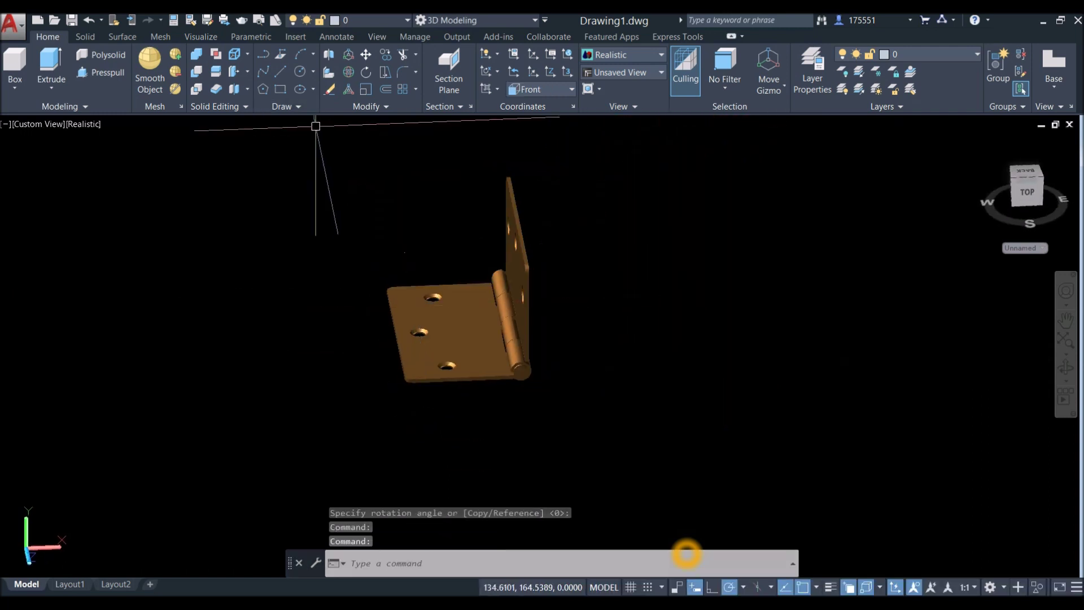
{"action": "left_click", "coordinate": [85, 36]}
- Run Interfere on all three window-selected hinge parts as one set, showing no interference
{"action": "left_click", "coordinate": [436, 54]}
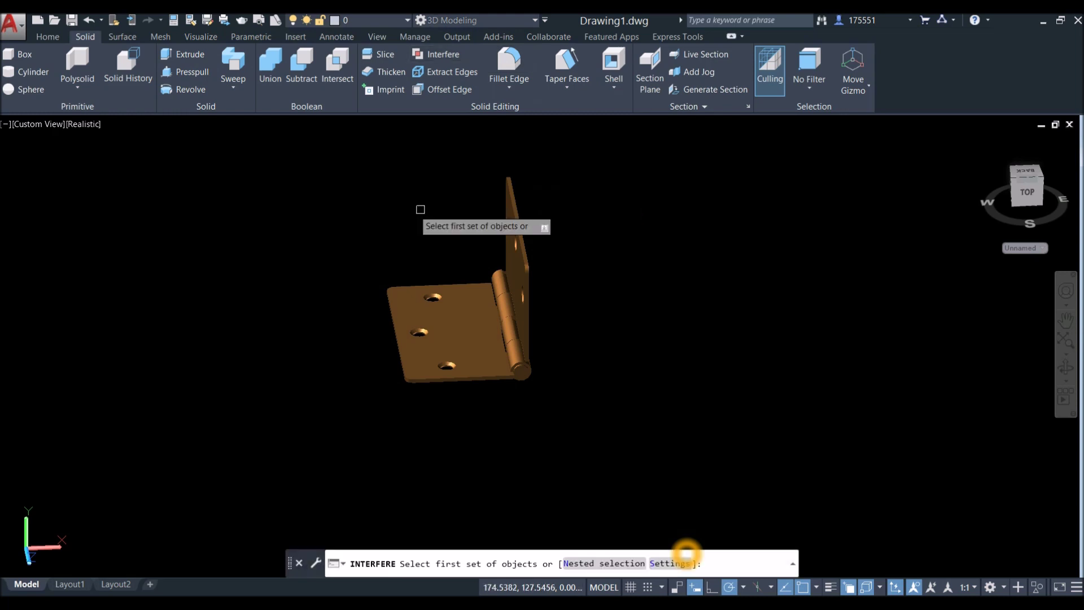
{"action": "left_click", "coordinate": [341, 168]}
{"action": "left_click", "coordinate": [608, 360]}
{"action": "right_click", "coordinate": [607, 324]}
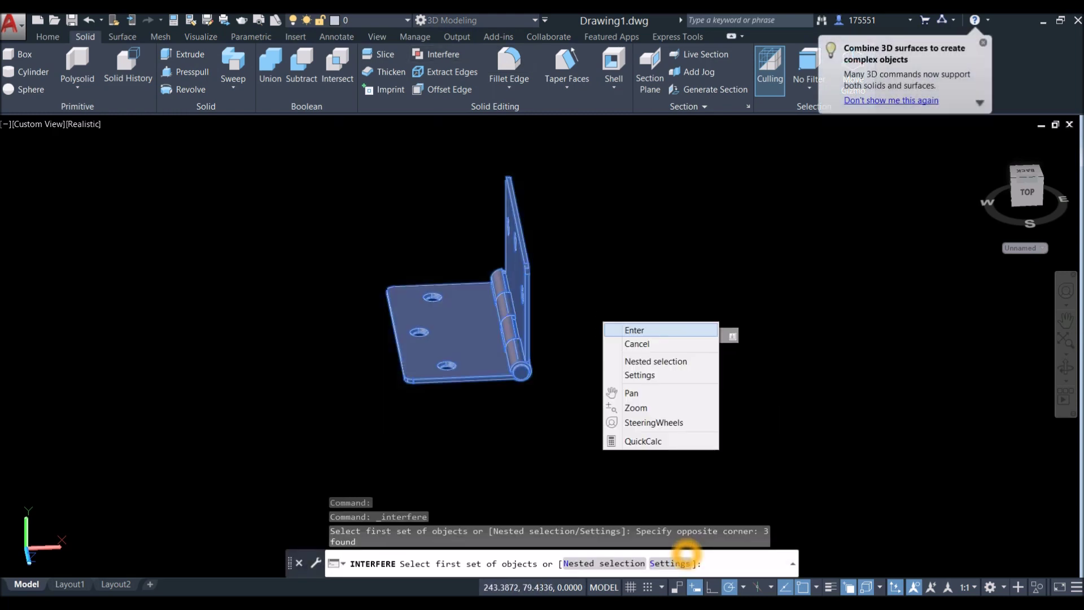
{"action": "left_click", "coordinate": [622, 329]}
{"action": "right_click", "coordinate": [630, 339]}
{"action": "left_click", "coordinate": [653, 345]}
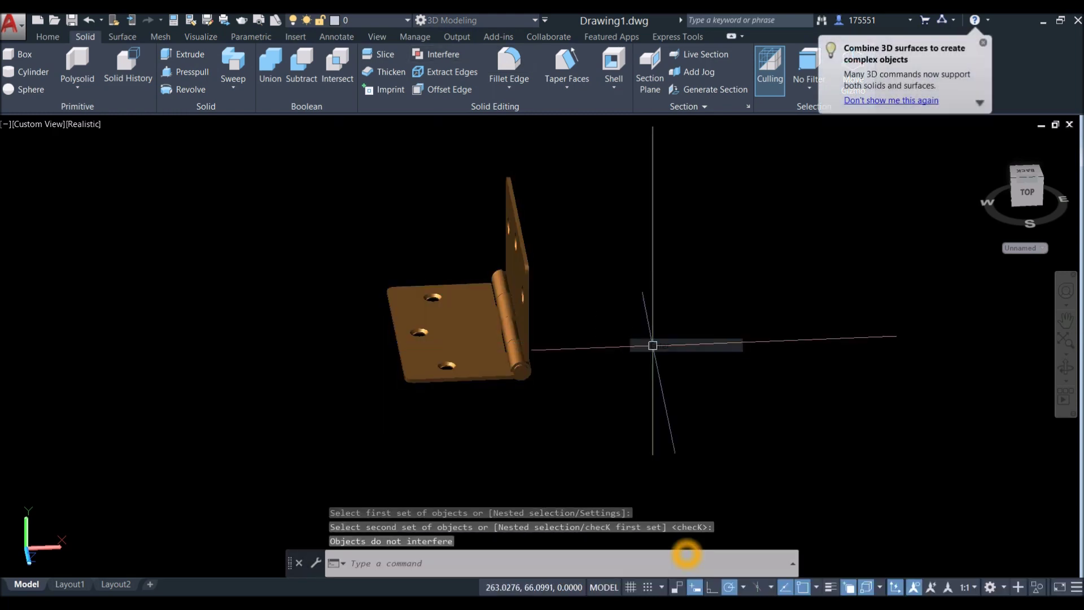
{"action": "middle_click_drag", "start_coordinate": [364, 305], "coordinate": [365, 283], "text": "shift"}
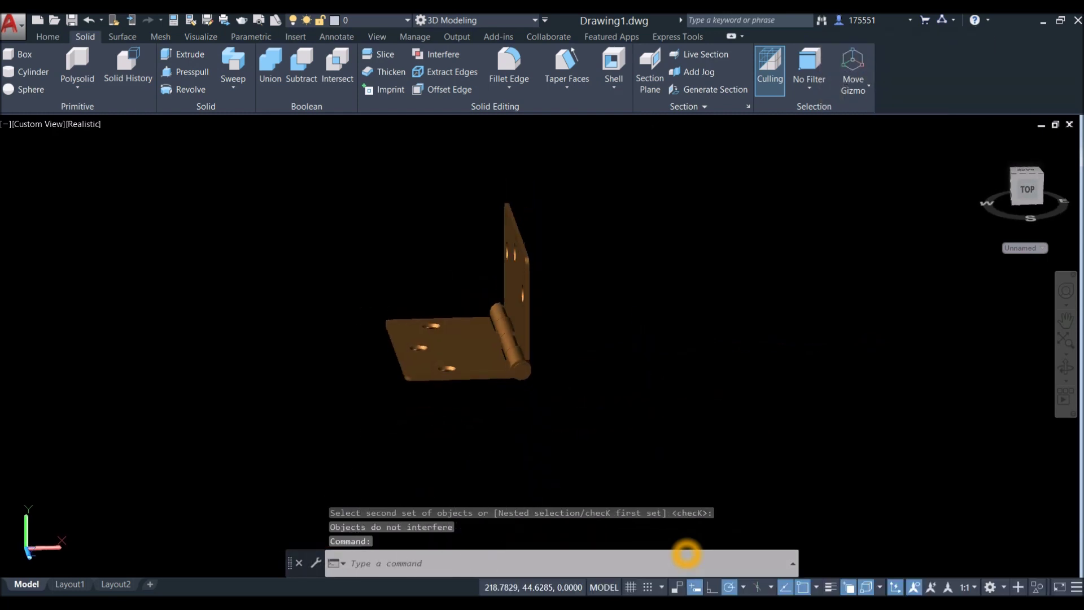
{"action": "left_click", "coordinate": [38, 124]}
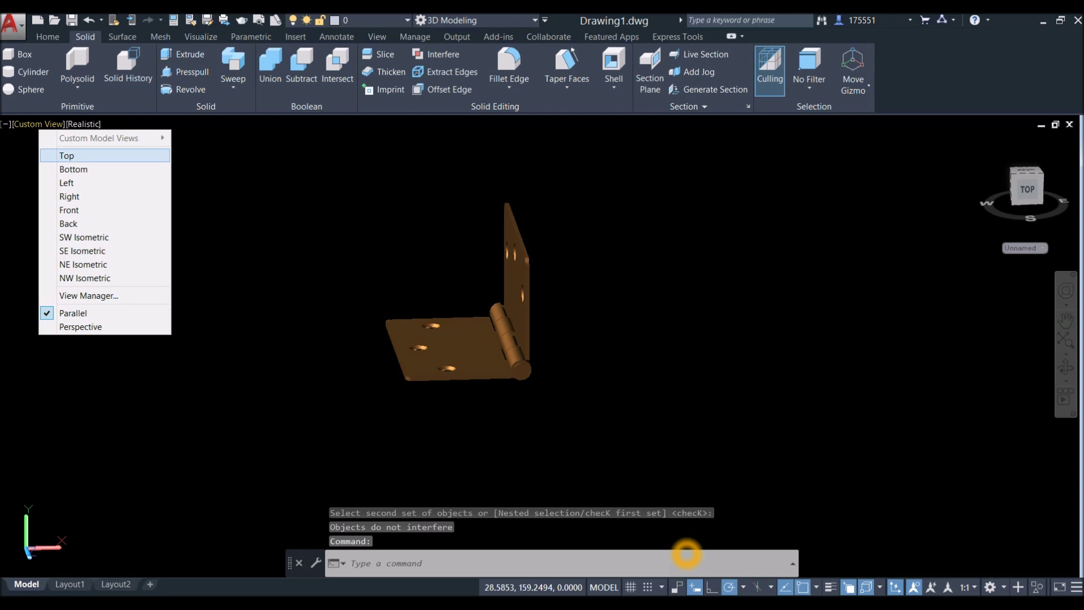
- In Front view, rotate the upright leaf and pin 90° about the pin centre to close the hinge
{"action": "key", "text": "Down"}
{"action": "key", "text": "Down"}
{"action": "key", "text": "Down"}
{"action": "key", "text": "Down"}
{"action": "key", "text": "Return"}
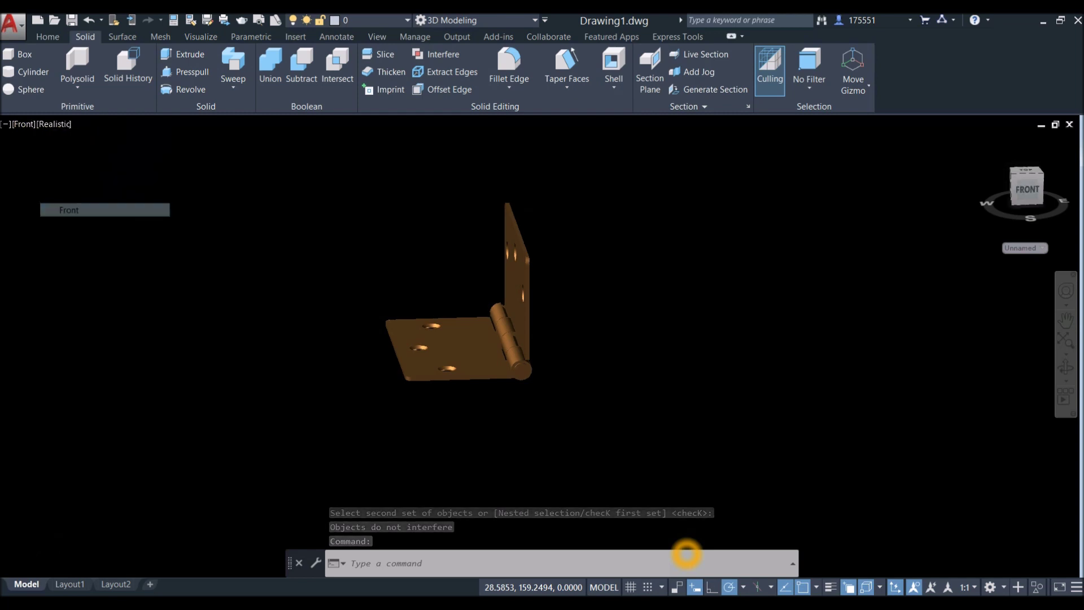
{"action": "type", "text": "RO"}
{"action": "key", "text": "Return"}
{"action": "middle_click_drag", "start_coordinate": [608, 233], "coordinate": [630, 189]}
{"action": "left_click", "coordinate": [816, 472]}
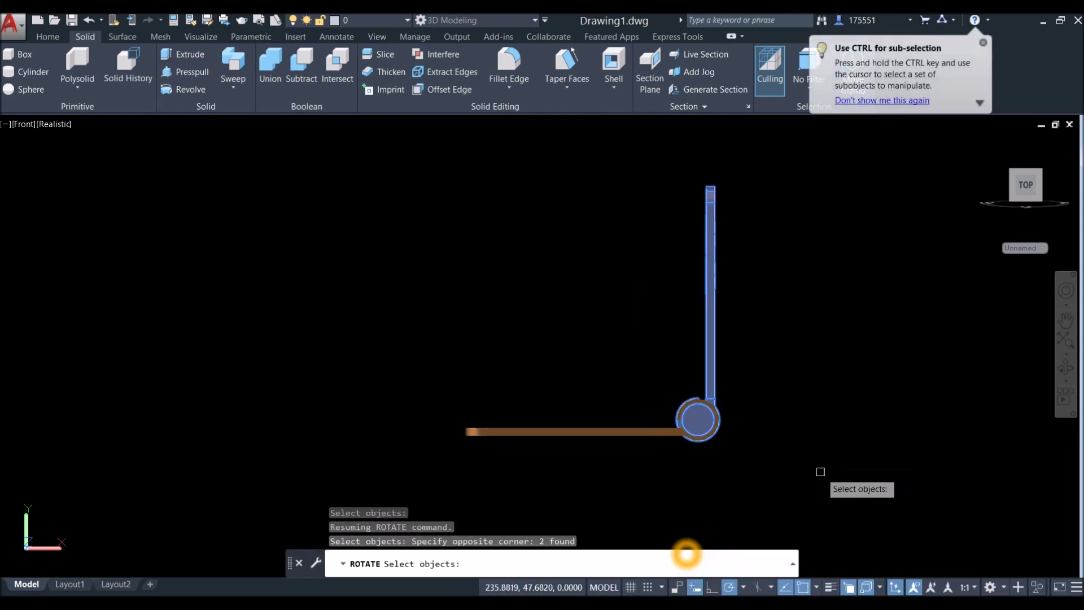
{"action": "key", "text": "Return"}
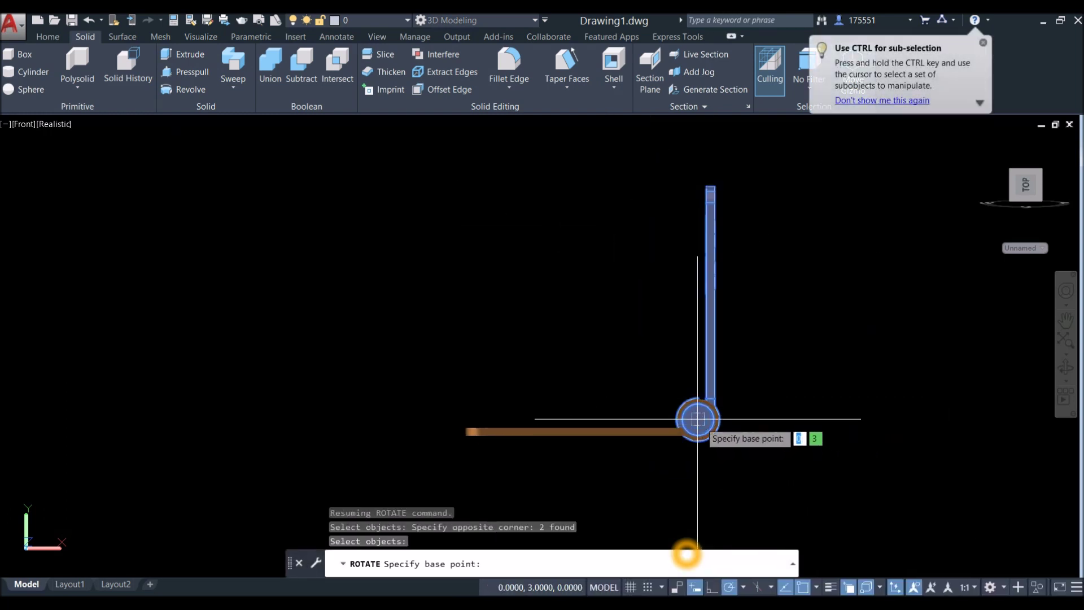
{"action": "left_click", "coordinate": [698, 419]}
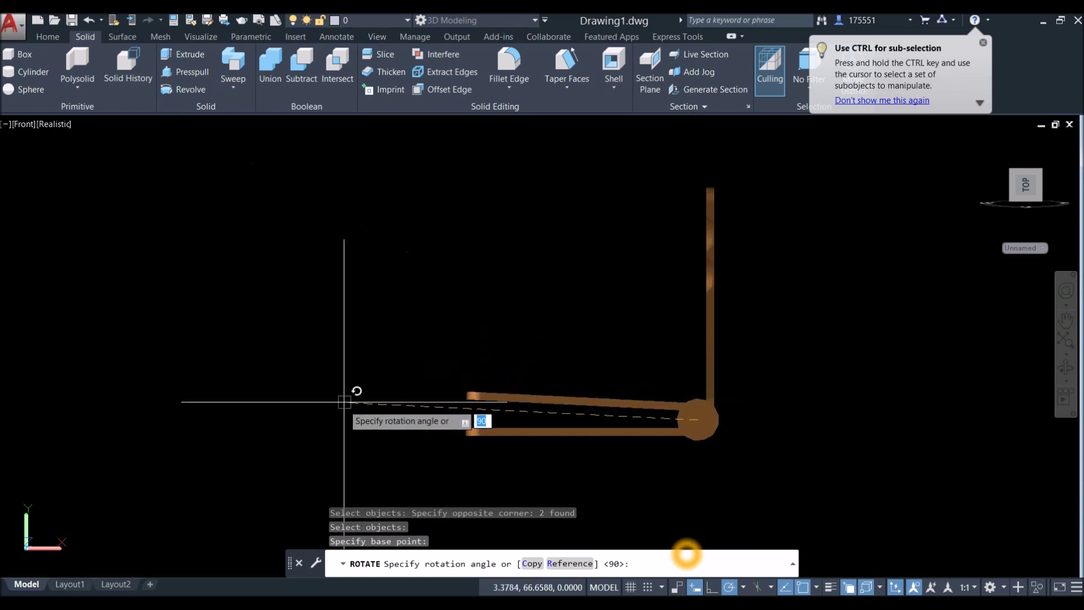
{"action": "left_click", "coordinate": [332, 419]}
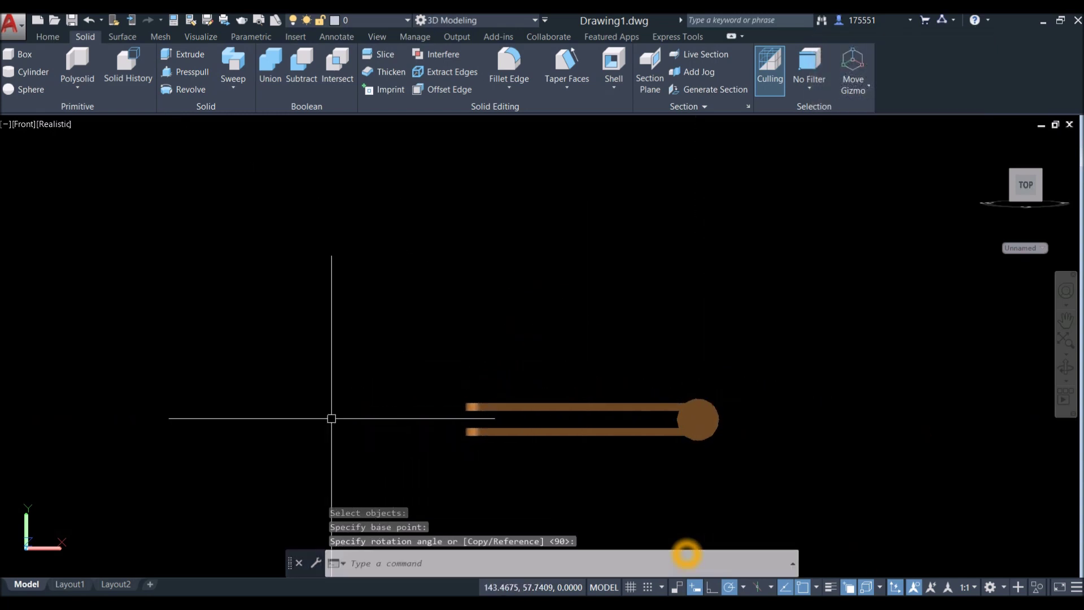
- Check the three closed hinge parts with Interfere, confirming no interference
{"action": "left_click", "coordinate": [436, 54]}
{"action": "left_click", "coordinate": [444, 336]}
{"action": "left_click", "coordinate": [804, 477]}
{"action": "right_click", "coordinate": [604, 257]}
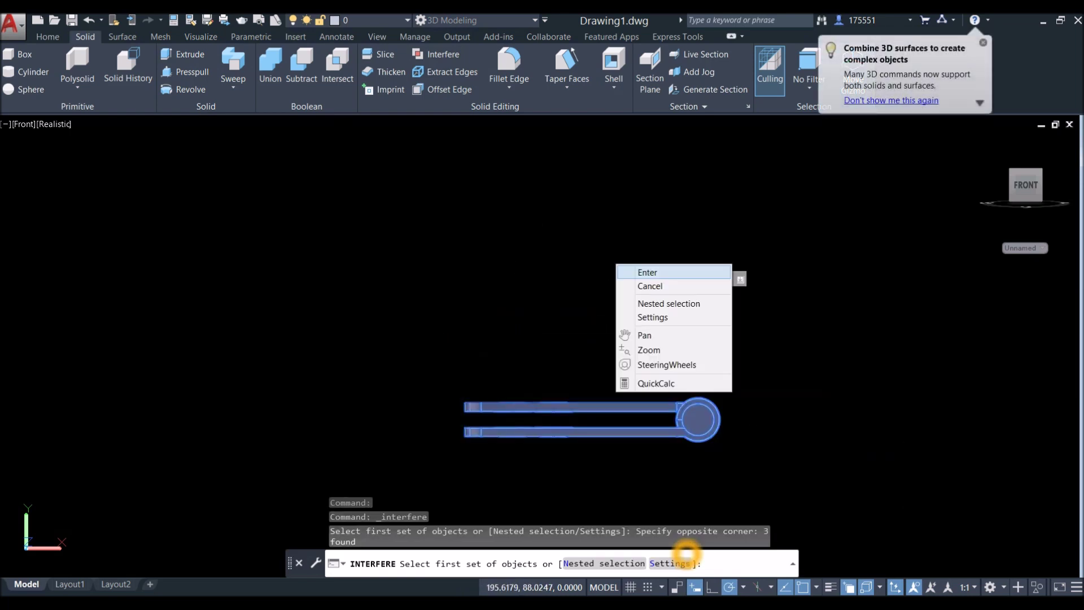
{"action": "left_click", "coordinate": [639, 274]}
{"action": "right_click", "coordinate": [642, 275]}
{"action": "left_click", "coordinate": [675, 289]}
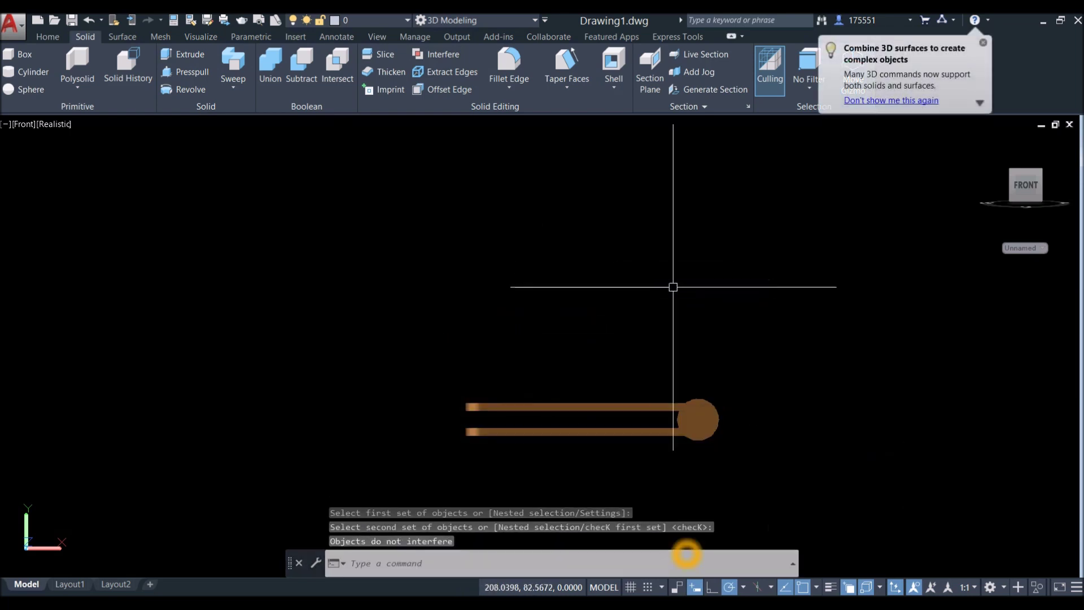